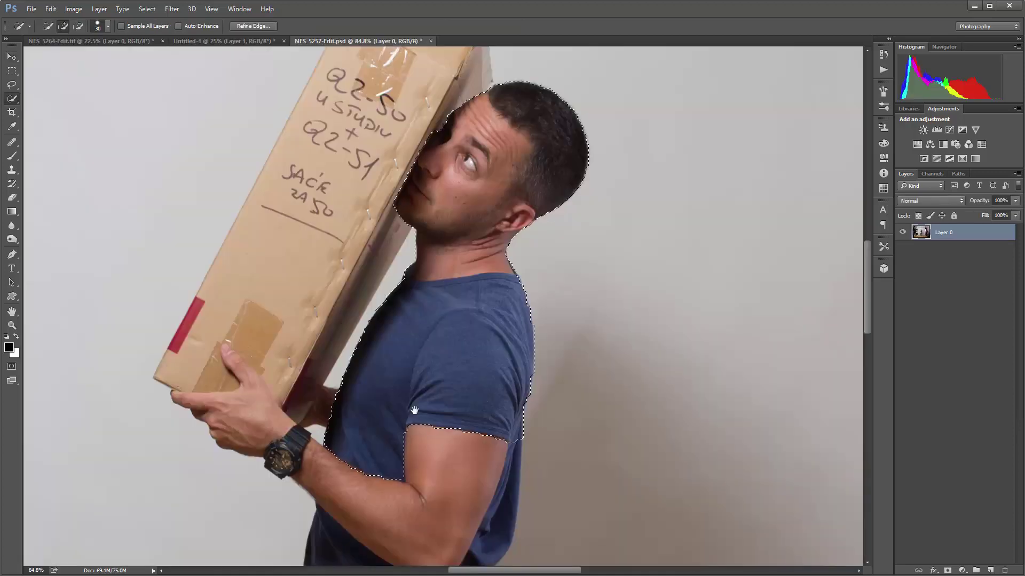
- Extend the selection over the watch and hand with a smaller brush, hiding camera near the neck
scroll(303, 338, down, 2)
mouse_move(303, 338)
mouse_down()
mouse_move(260, 287)
mouse_move(172, 274)
mouse_up()
key([)
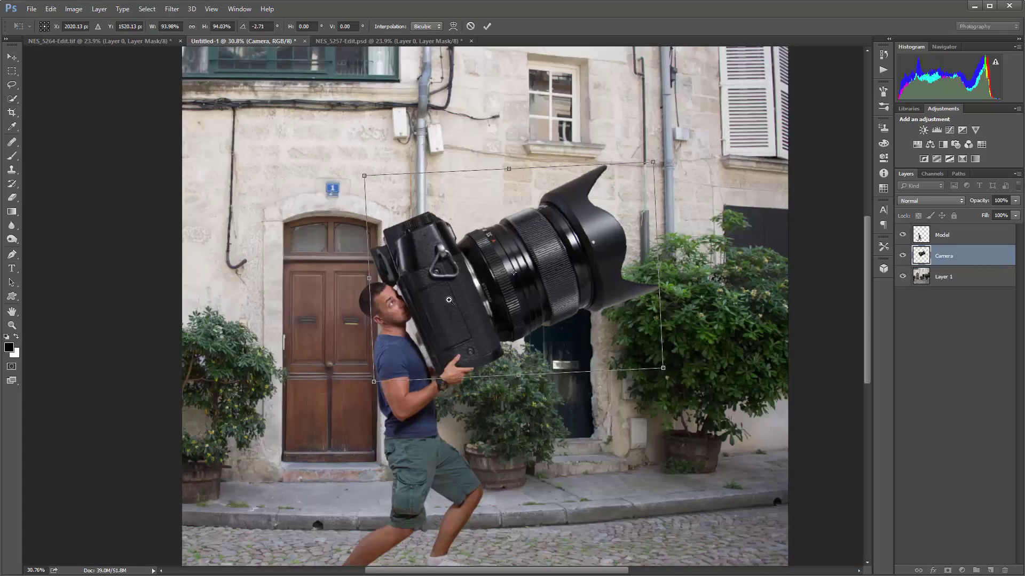
scroll(303, 285, up, 5)
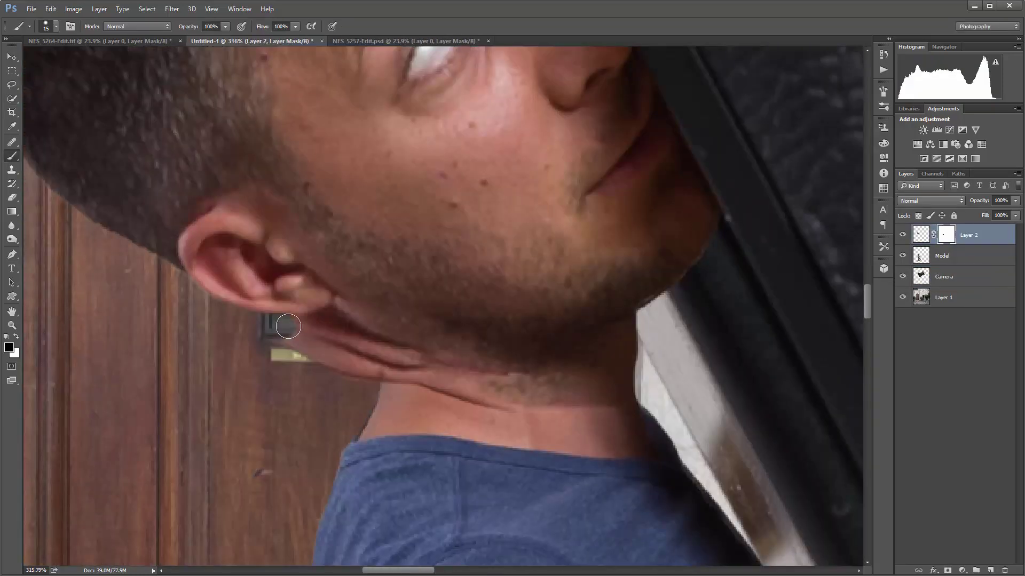
mouse_move(299, 323)
mouse_down()
mouse_move(347, 350)
mouse_move(323, 345)
mouse_up()
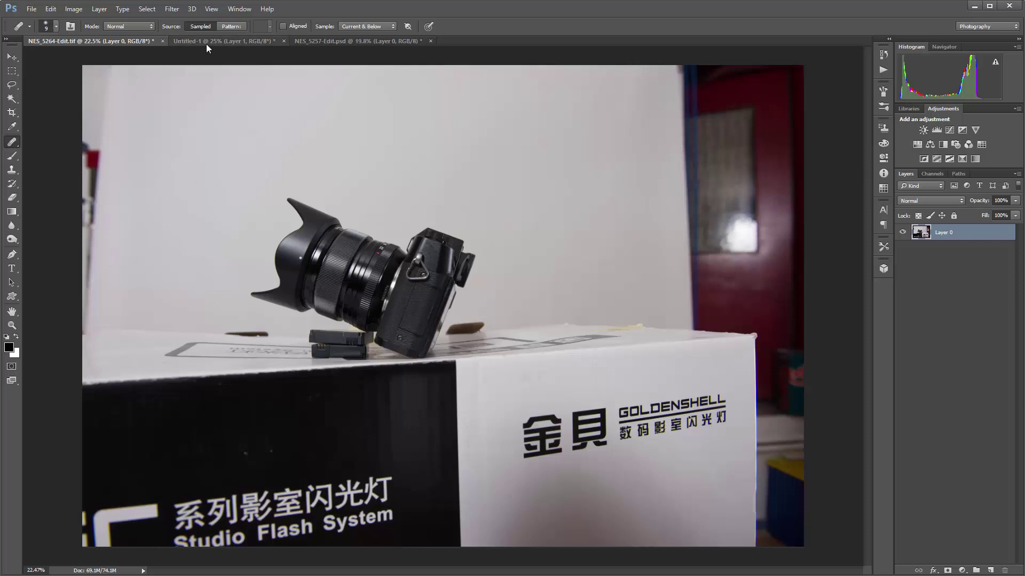
- Review the facade, studio-man and camera photos, then zoom into NES_5257-Edit.psd
click(262, 42)
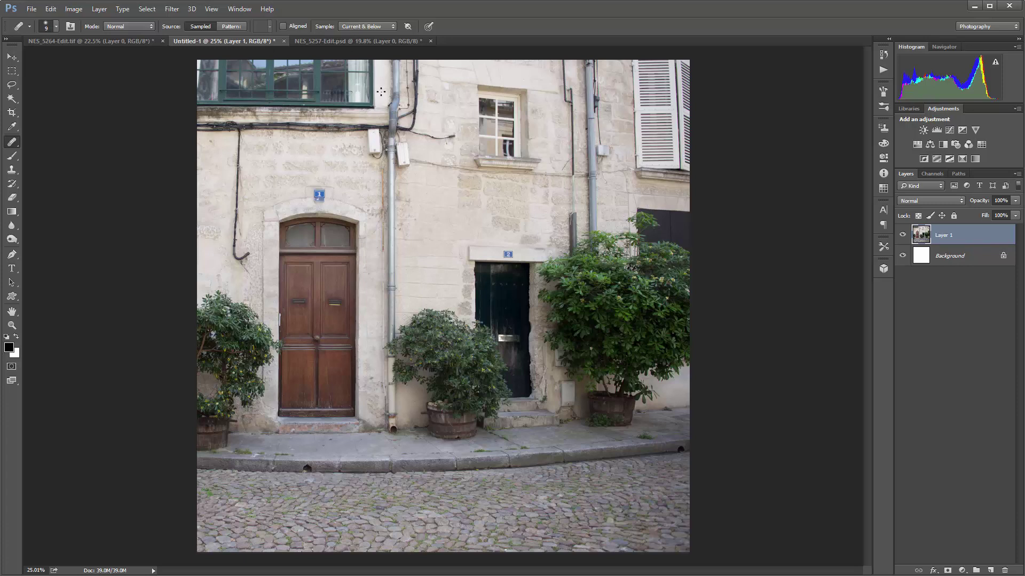
click(363, 41)
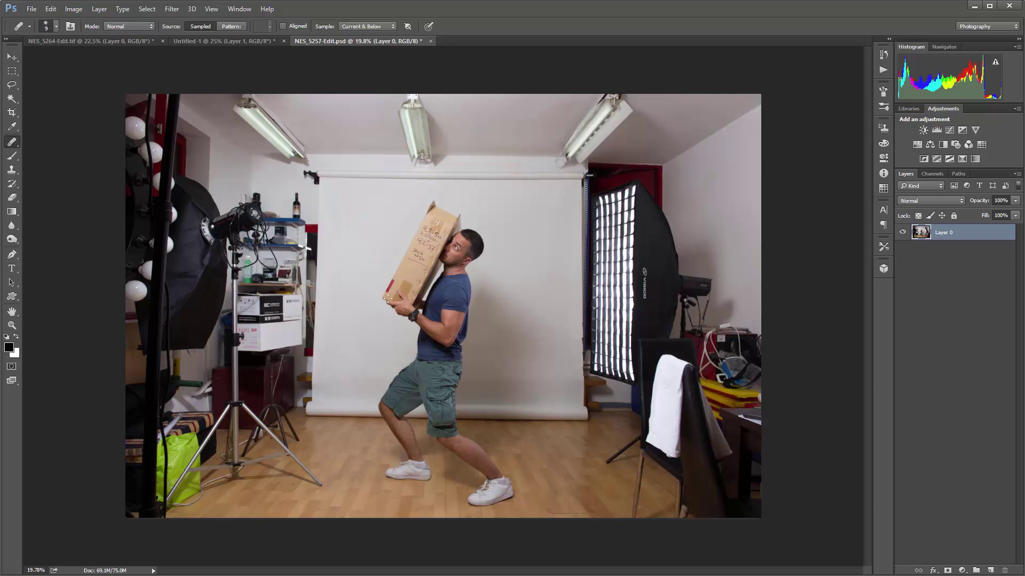
click(134, 40)
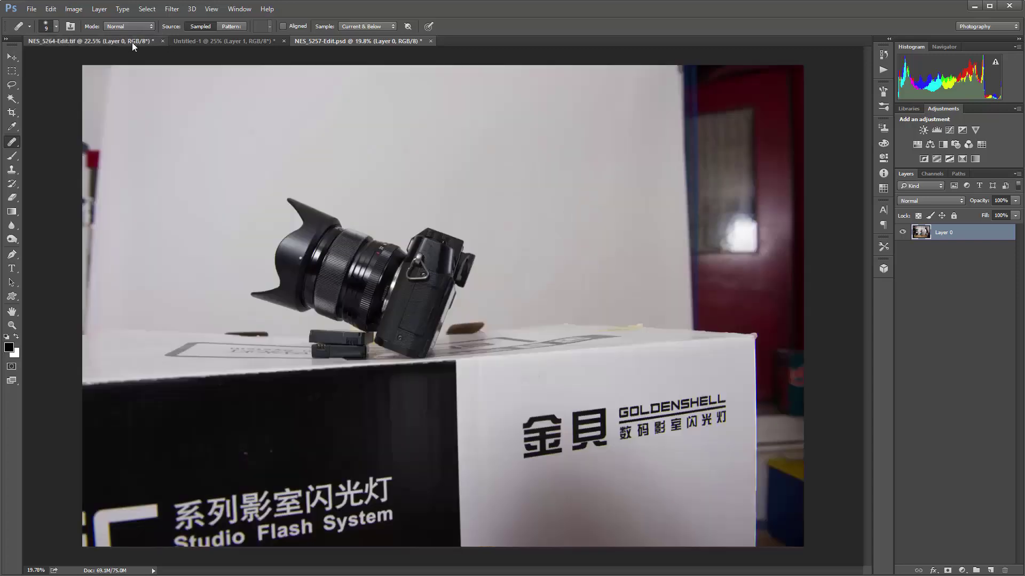
click(250, 41)
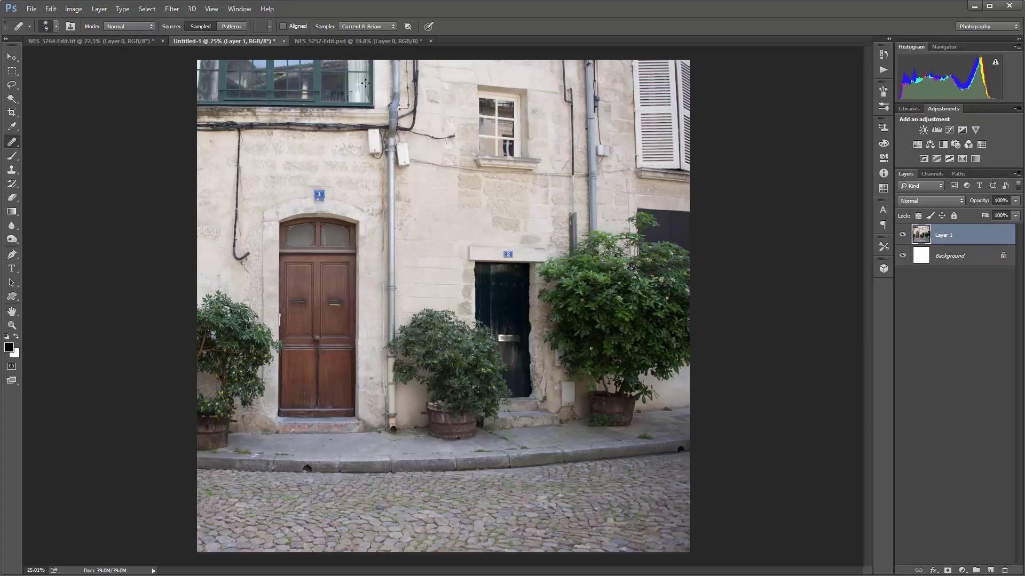
click(368, 41)
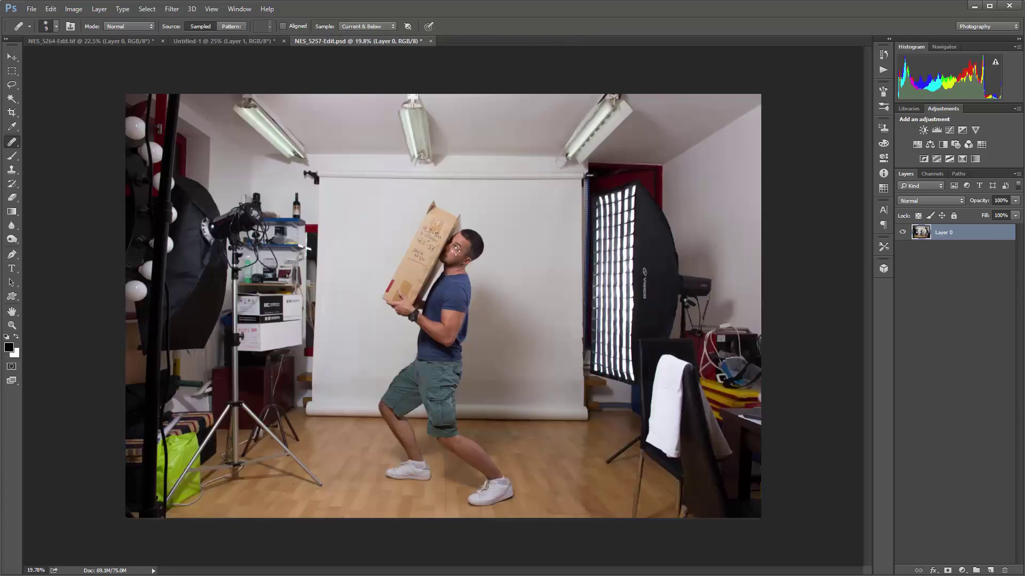
scroll(469, 256, up, 1)
scroll(469, 255, up, 4)
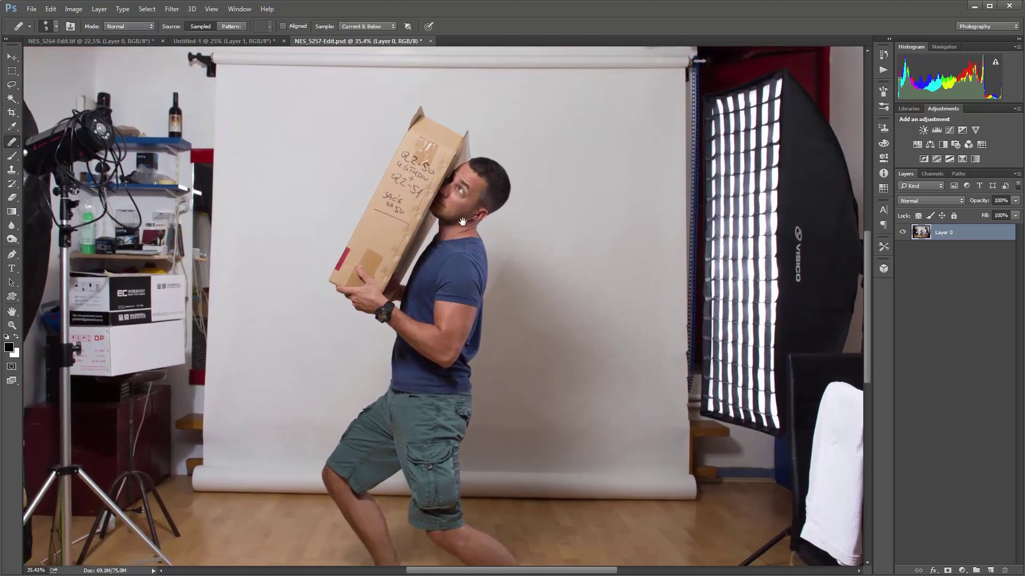
- With Quick Selection, select the man's head, neck, blue shirt and arm down to the waistband
drag(462, 221, 460, 223)
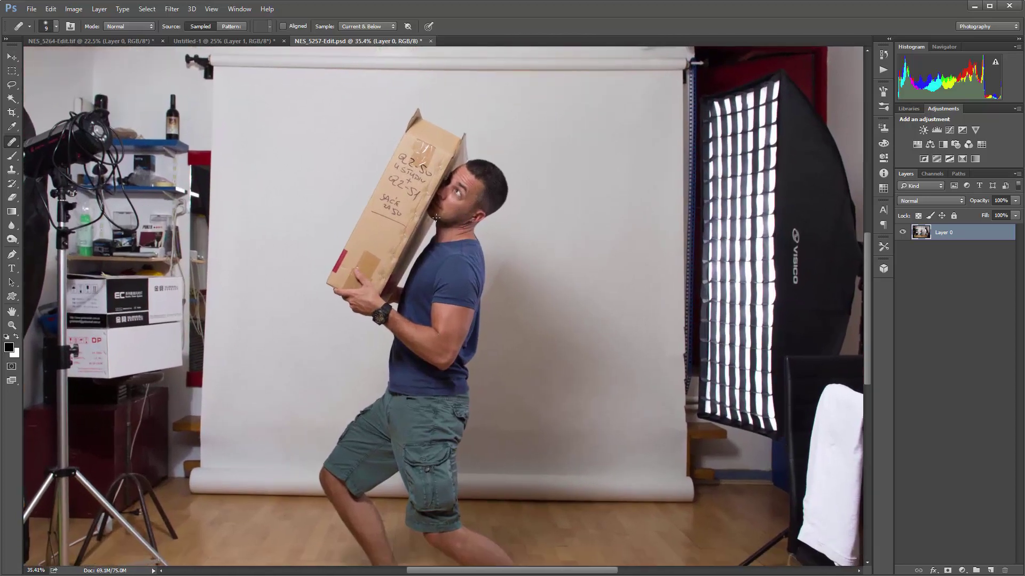
click(12, 98)
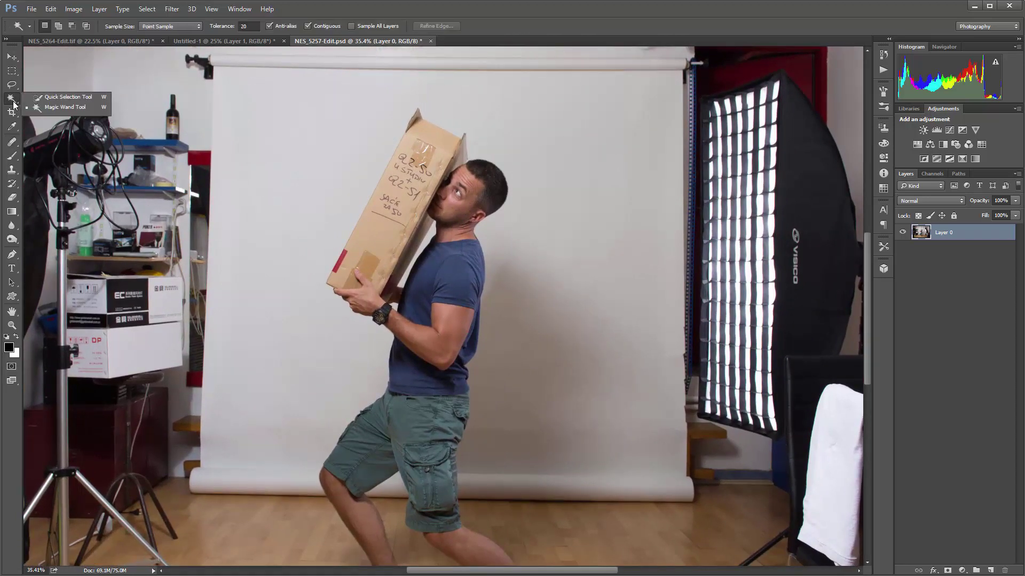
click(60, 97)
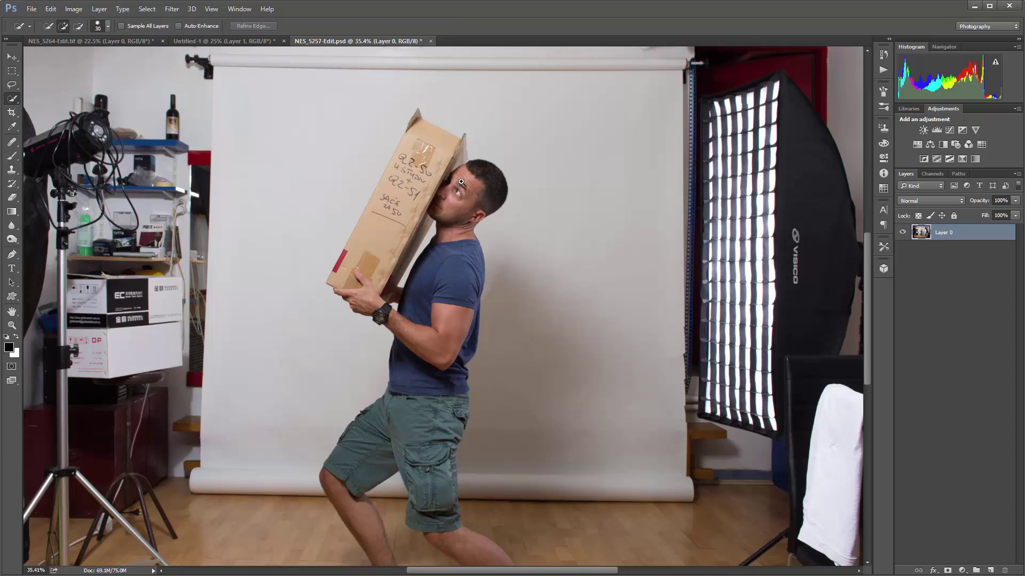
scroll(458, 179, up, 2)
drag(458, 174, 486, 165)
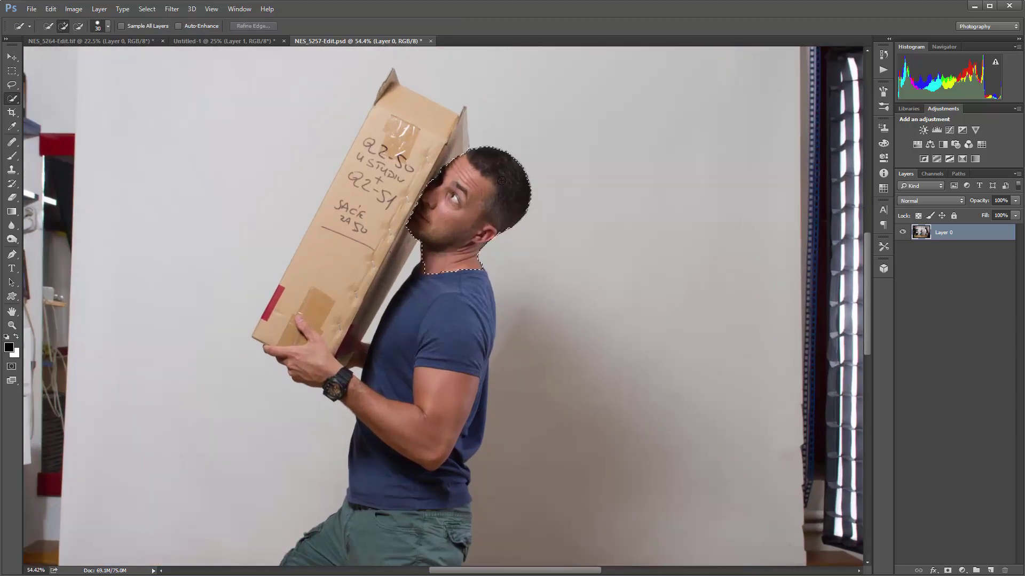
scroll(424, 267, up, 2)
drag(398, 294, 407, 306)
drag(414, 410, 416, 291)
mouse_move(472, 323)
mouse_down()
mouse_move(492, 427)
mouse_move(469, 460)
mouse_move(472, 493)
mouse_move(459, 502)
mouse_up()
- With a smaller brush, add the wristwatch and subtract the box edge beside the arm
key(bracketleft)
key(bracketleft)
key(bracketleft)
mouse_move(301, 334)
mouse_down()
mouse_move(288, 344)
mouse_move(297, 326)
mouse_move(252, 282)
mouse_move(174, 273)
mouse_move(181, 278)
mouse_up()
key(bracketleft)
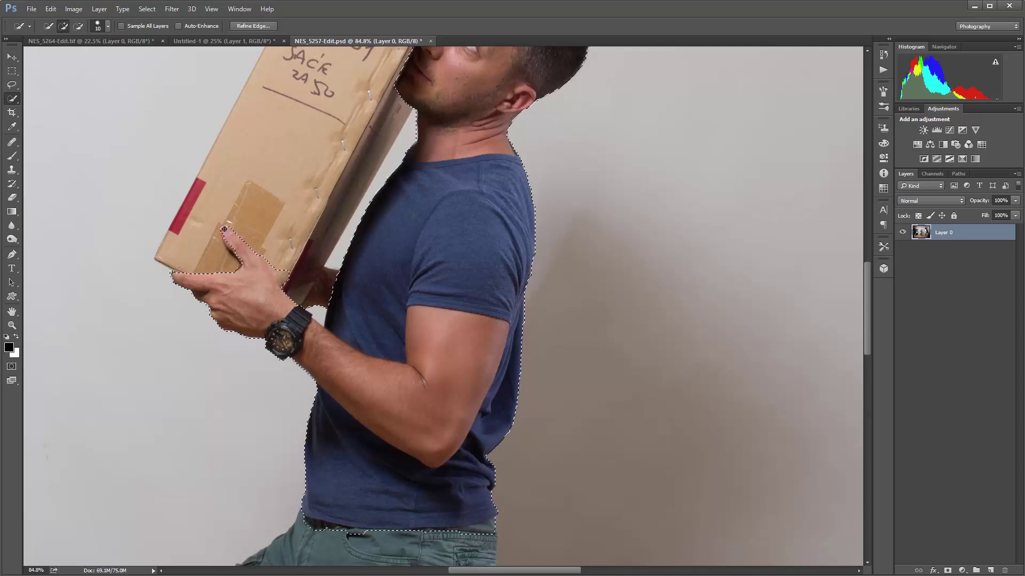
key(alt)
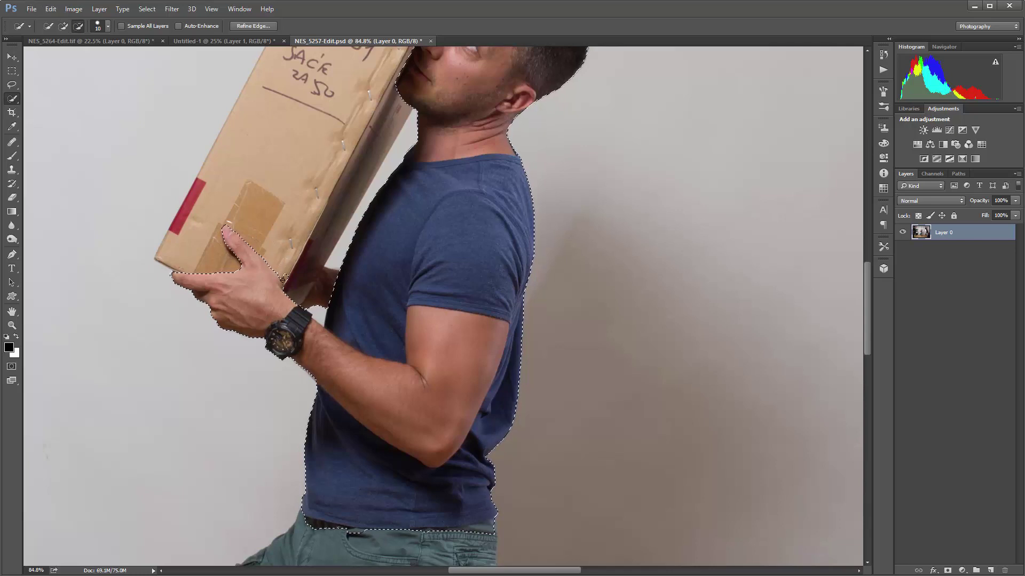
key(alt)
key(alt)
drag(325, 277, 315, 272)
key(alt)
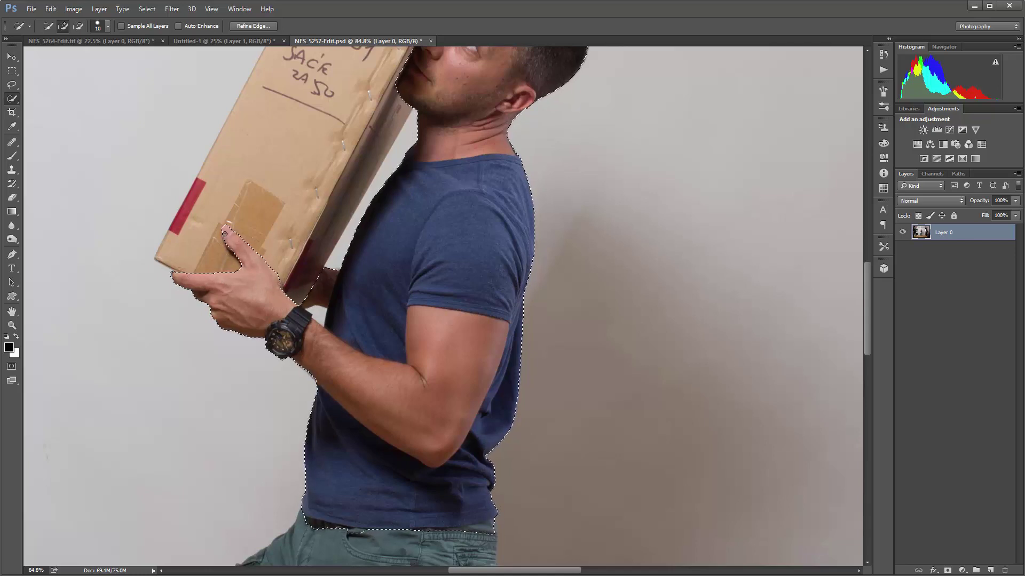
drag(321, 355, 252, 212)
key(alt)
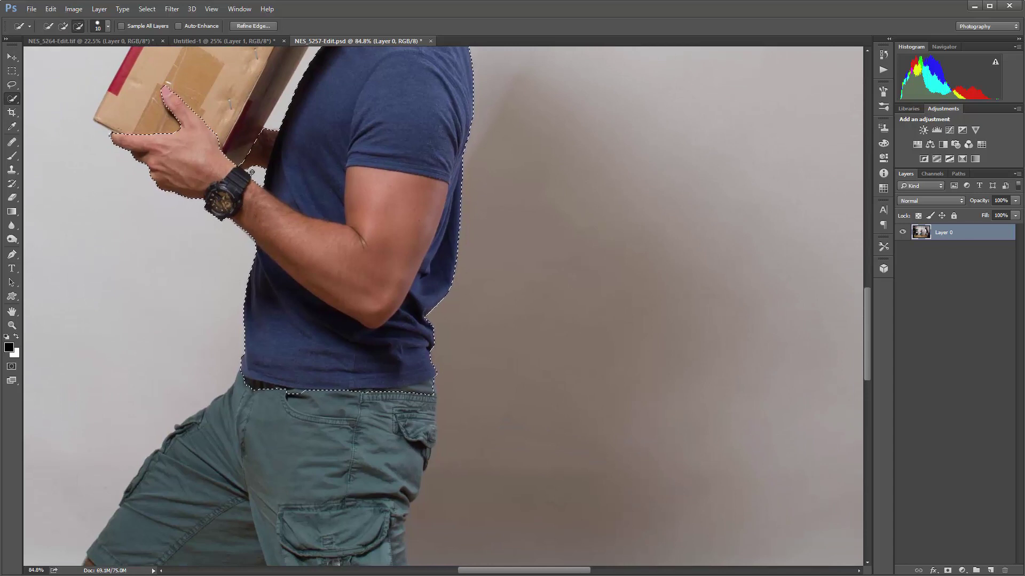
- Add the shorts, both knees and calves, and the second shoe to the selection
drag(350, 410, 339, 272)
mouse_move(410, 253)
mouse_down()
mouse_move(408, 326)
mouse_move(378, 410)
mouse_move(362, 416)
mouse_move(320, 374)
mouse_move(280, 299)
mouse_up()
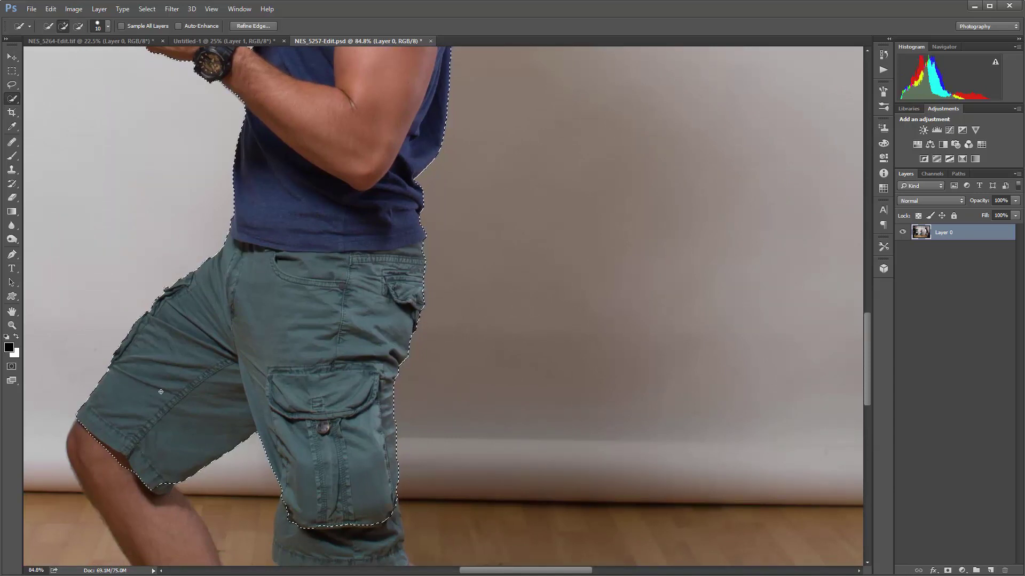
drag(150, 409, 239, 221)
mouse_move(179, 248)
mouse_down()
mouse_move(219, 318)
mouse_move(286, 376)
mouse_move(278, 334)
mouse_move(306, 393)
mouse_move(316, 460)
mouse_move(315, 335)
mouse_move(302, 360)
mouse_move(331, 369)
mouse_move(375, 361)
mouse_up()
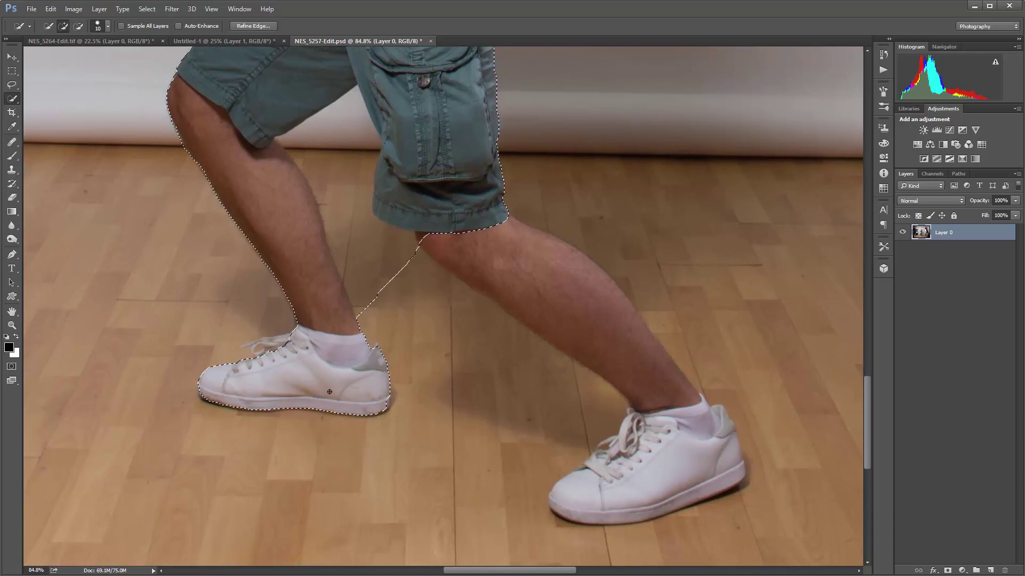
drag(299, 378, 223, 414)
mouse_move(357, 289)
mouse_down()
mouse_move(407, 284)
mouse_move(460, 306)
mouse_move(470, 326)
mouse_move(532, 361)
mouse_move(562, 430)
mouse_up()
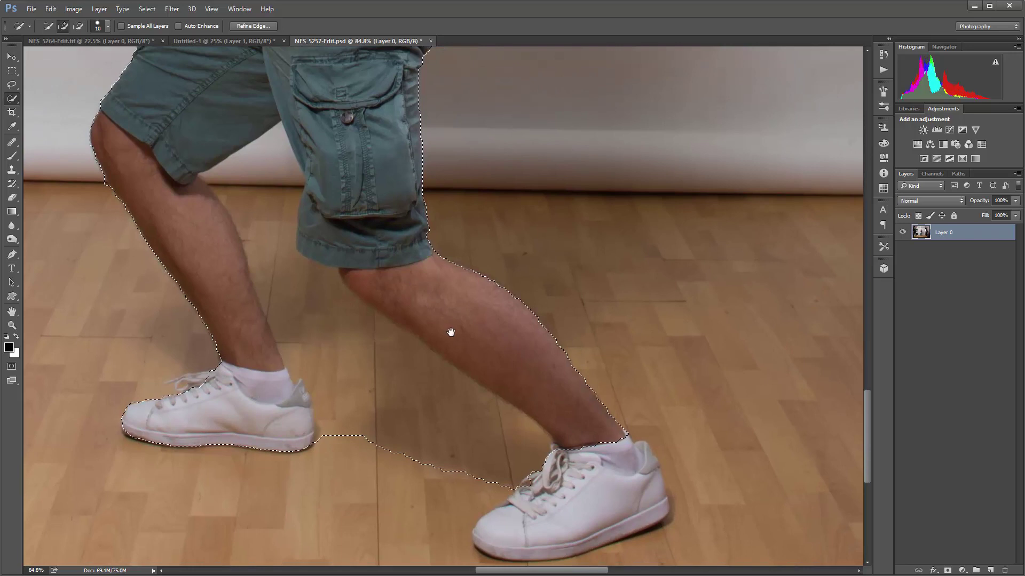
drag(451, 332, 297, 190)
mouse_move(497, 341)
mouse_down()
mouse_move(497, 364)
mouse_move(452, 382)
mouse_up()
drag(349, 391, 396, 453)
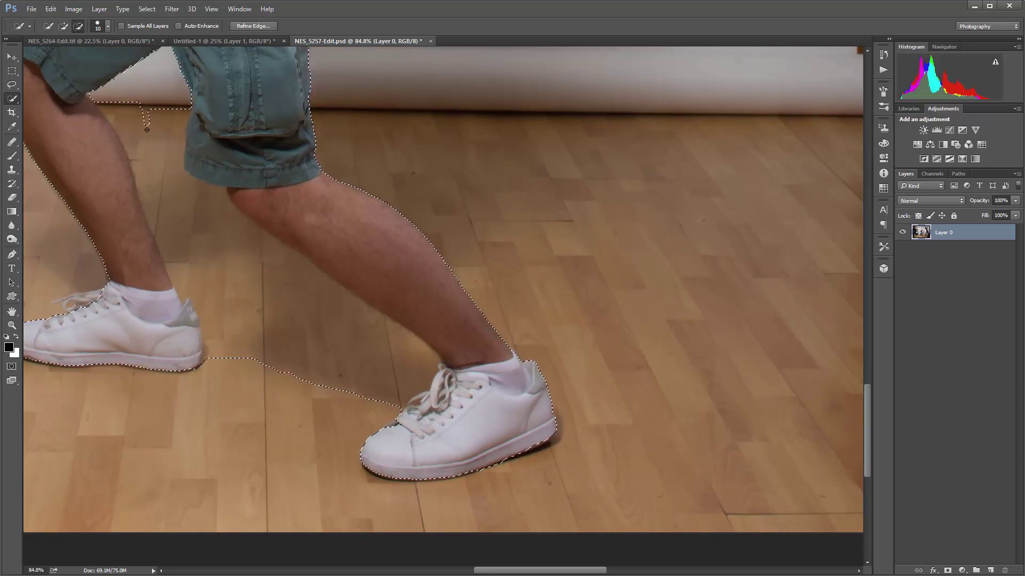
- Subtract the floor between the legs and fill the small gap at the shoe heel
drag(151, 151, 152, 161)
alt+click(171, 181)
mouse_move(196, 237)
mouse_down()
mouse_move(248, 269)
mouse_move(187, 261)
mouse_up()
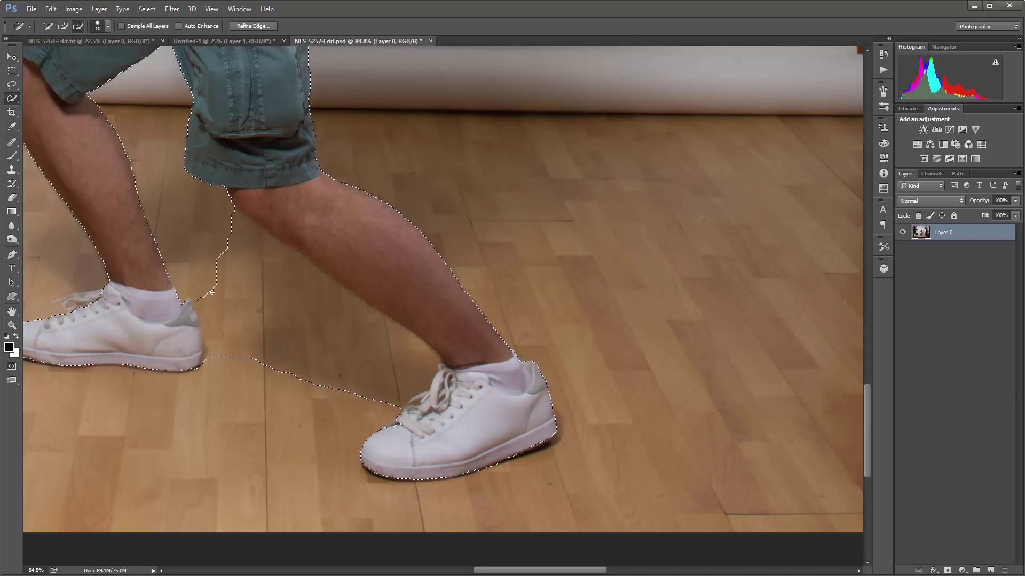
mouse_move(261, 268)
mouse_down()
mouse_move(307, 302)
mouse_move(313, 325)
mouse_move(282, 353)
mouse_move(249, 320)
mouse_move(227, 318)
mouse_move(235, 364)
mouse_move(212, 358)
mouse_up()
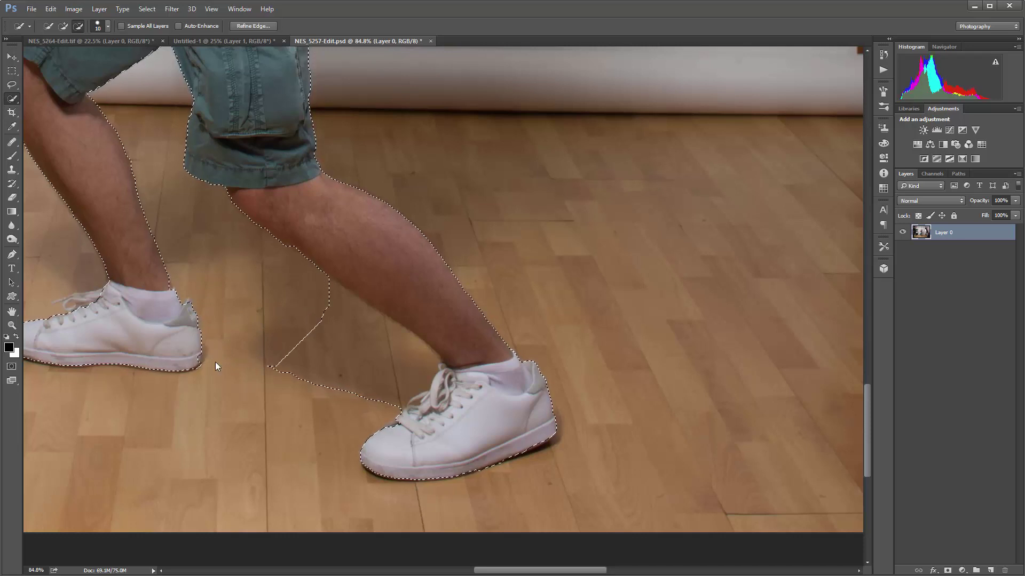
mouse_move(301, 360)
mouse_down()
mouse_move(342, 371)
mouse_move(258, 379)
mouse_up()
click(198, 356)
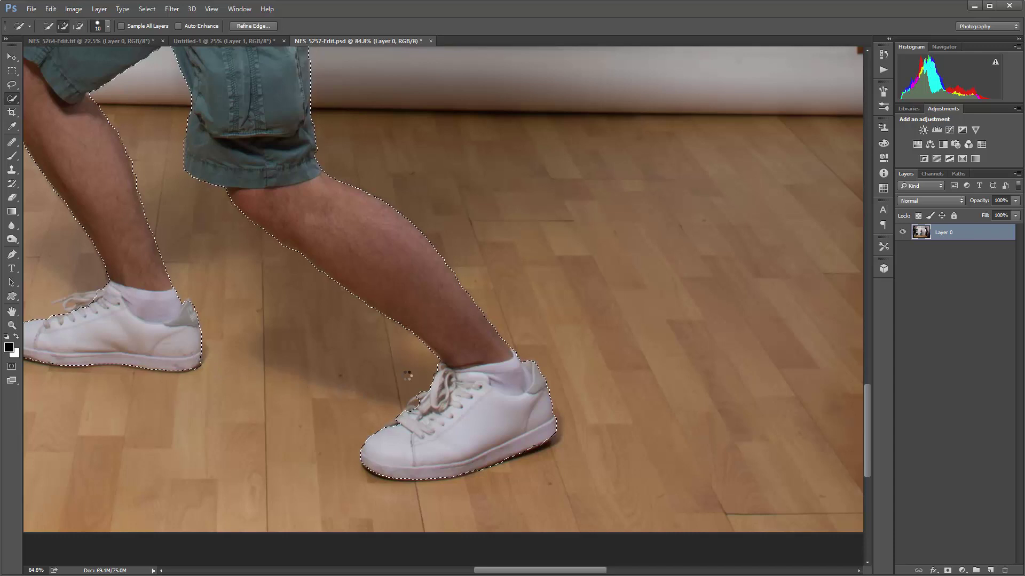
scroll(410, 404, up, 6)
- Add the loose shoelace to the selection, briefly trying the Magic Wand before returning to Quick Selection
key([)
key([)
key([)
drag(435, 386, 418, 396)
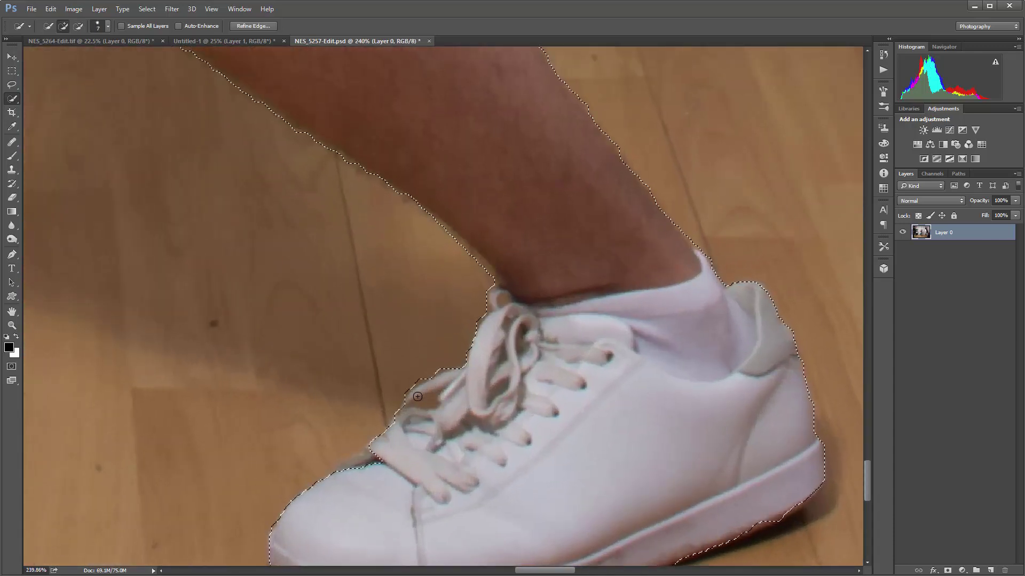
right_click(11, 99)
click(44, 109)
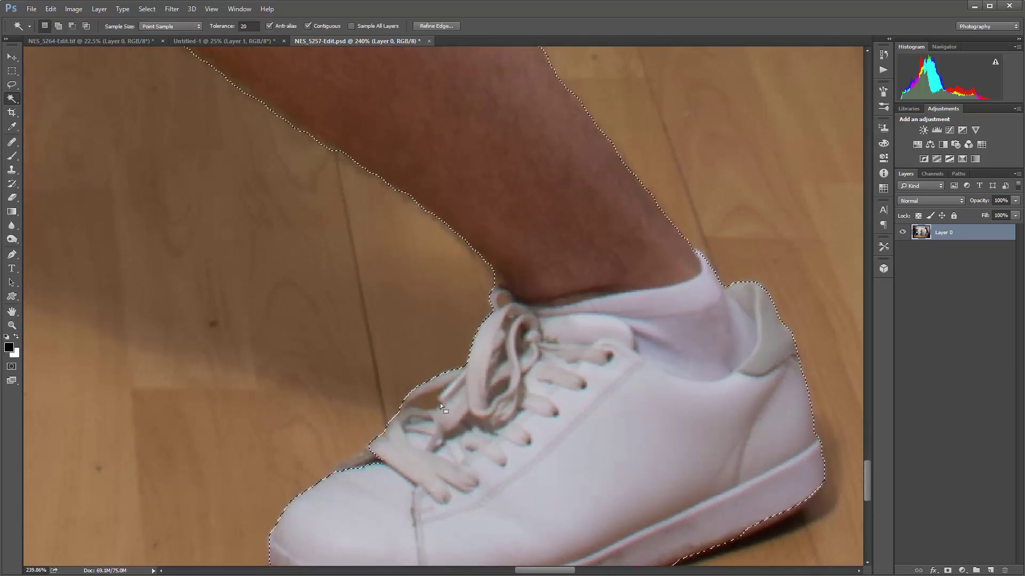
key(alt)
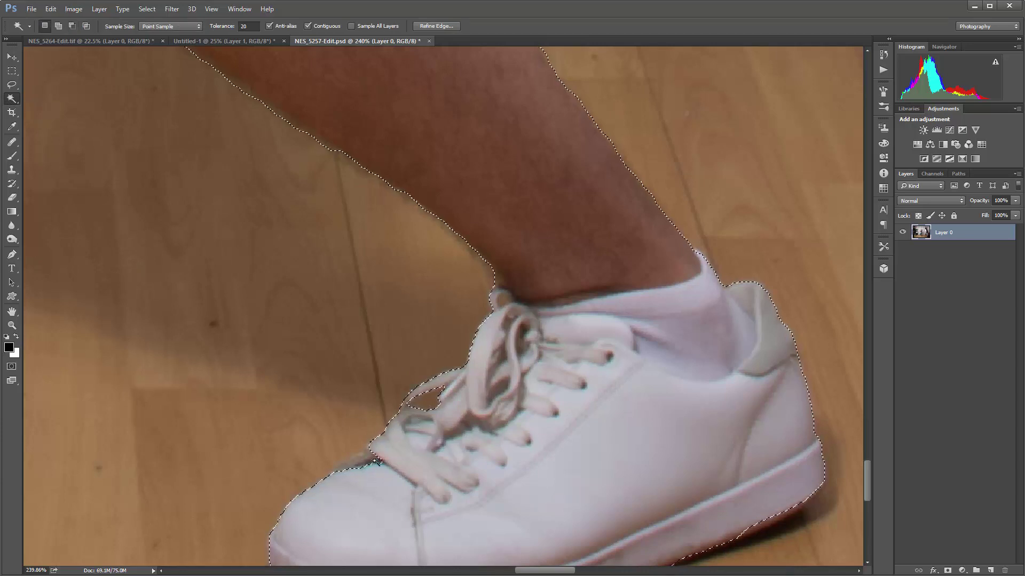
click(12, 98)
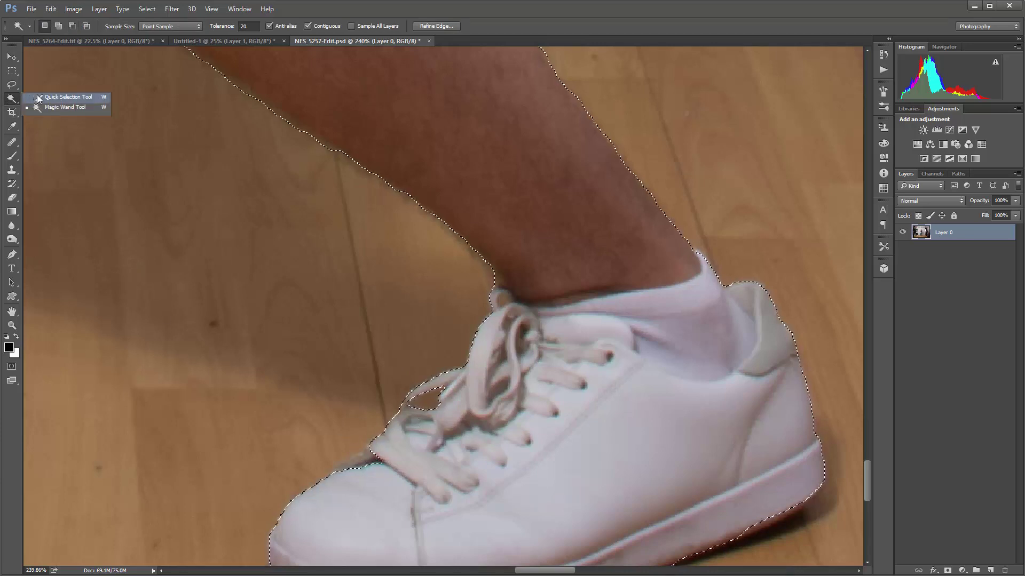
click(48, 97)
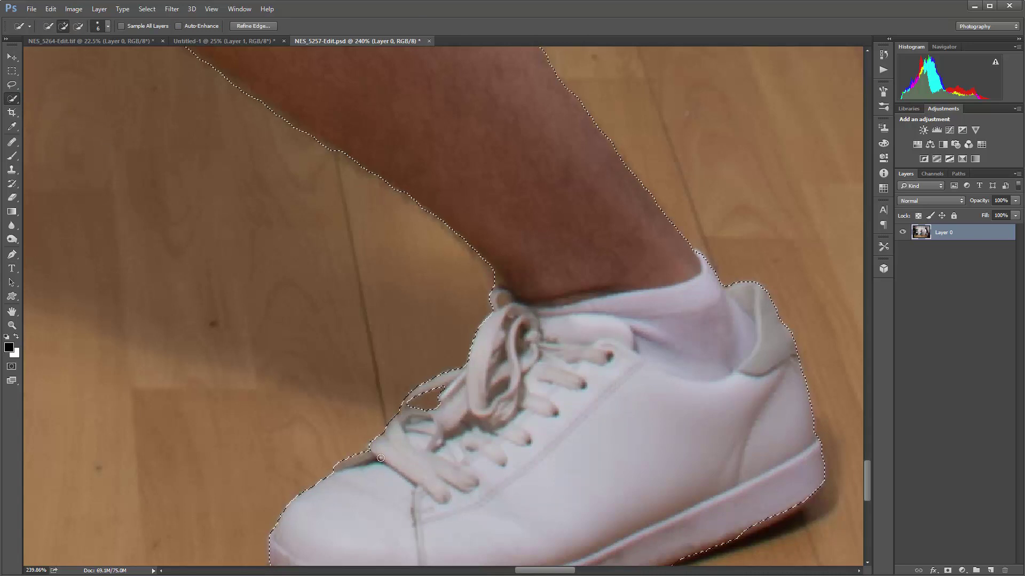
- Fit the photo to the window, add a layer mask isolating the man, and show NES_5264-Edit.tif
key(ctrl+0)
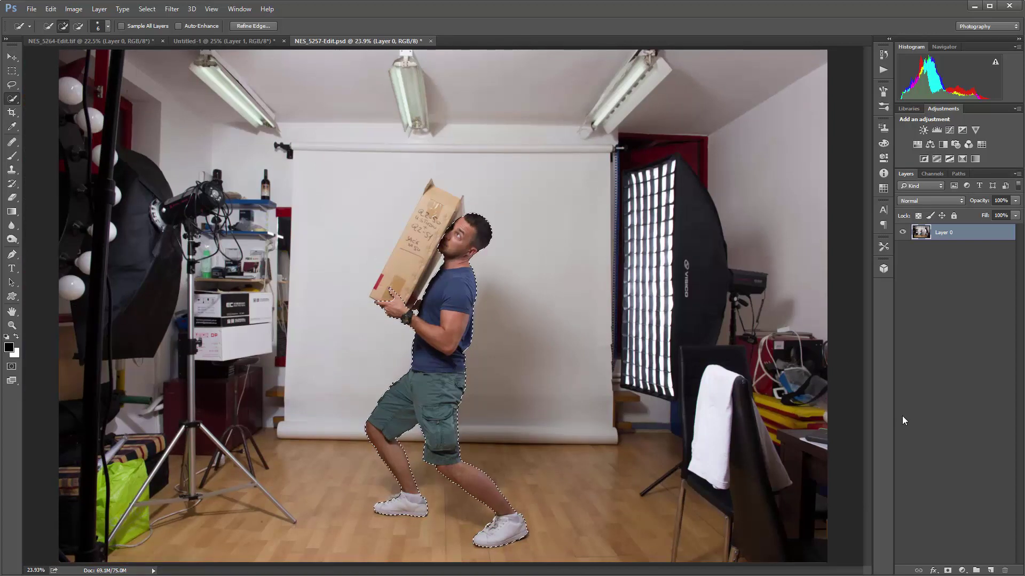
click(947, 571)
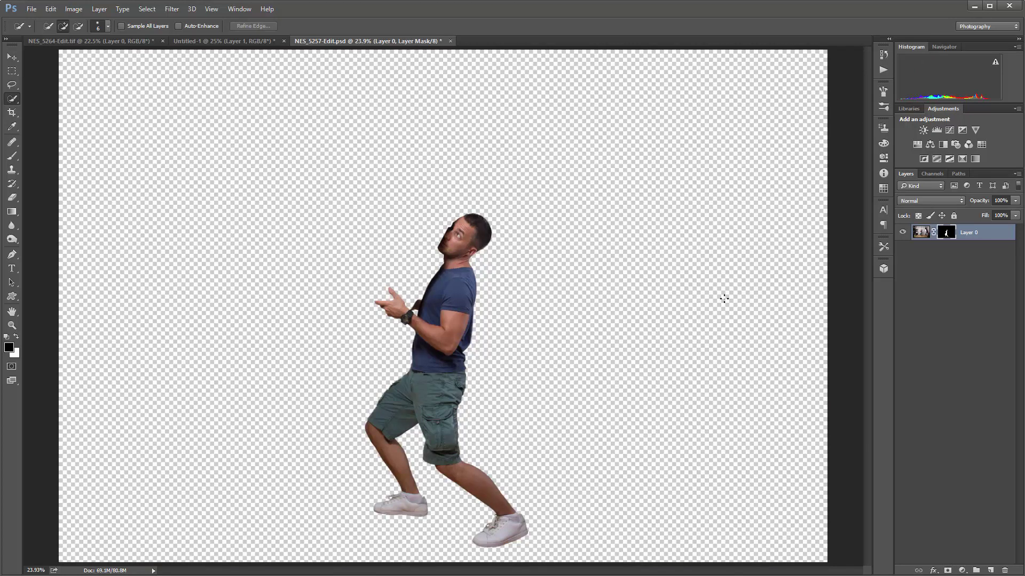
click(104, 42)
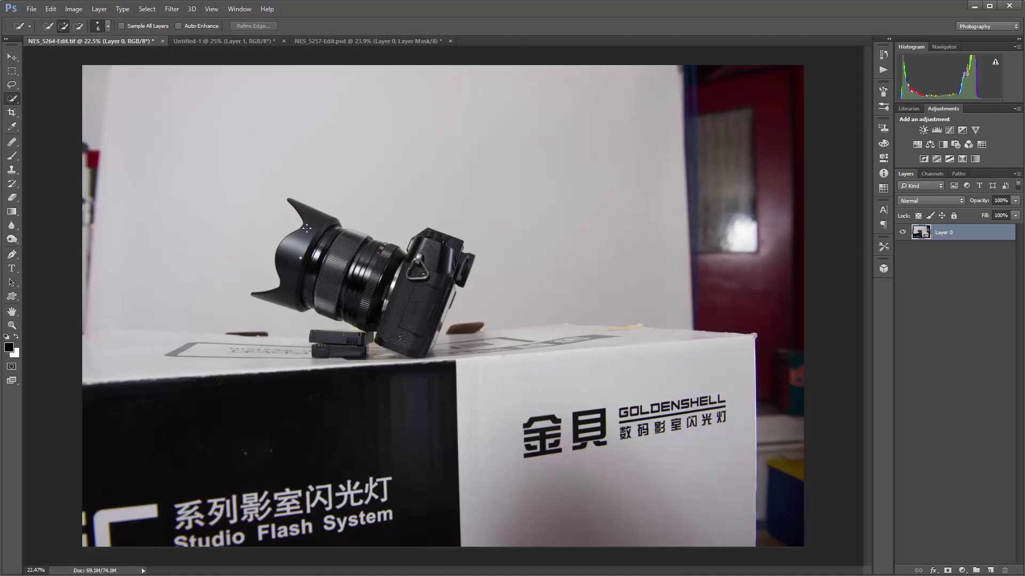
- Select the lens hood, lens and camera body, then add a layer mask hiding the box
scroll(307, 221, up, 3)
mouse_move(308, 208)
mouse_down()
mouse_move(336, 244)
mouse_move(295, 272)
mouse_move(291, 302)
mouse_move(358, 328)
mouse_move(374, 324)
mouse_move(377, 259)
mouse_up()
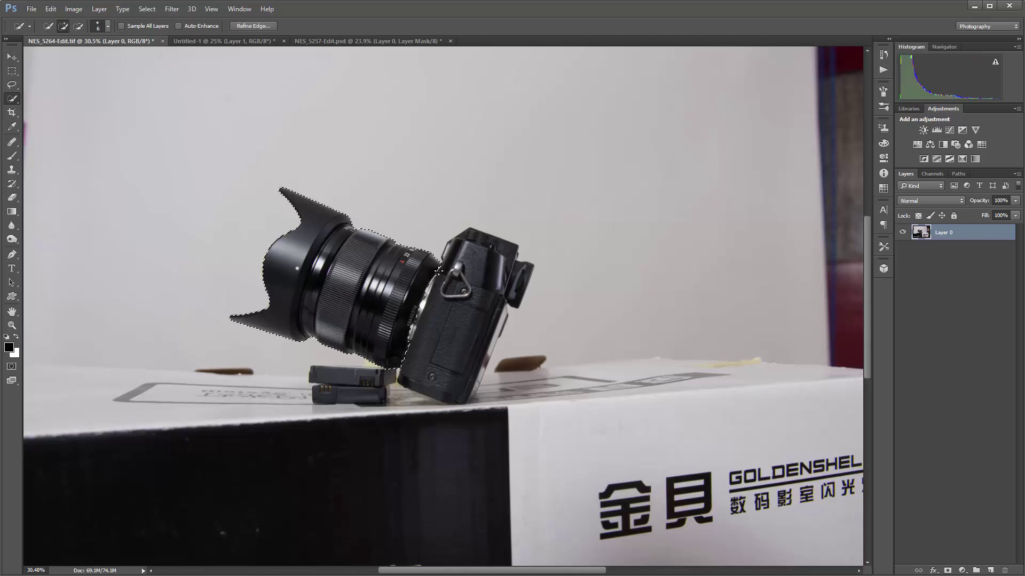
drag(482, 238, 509, 254)
scroll(436, 368, up, 2)
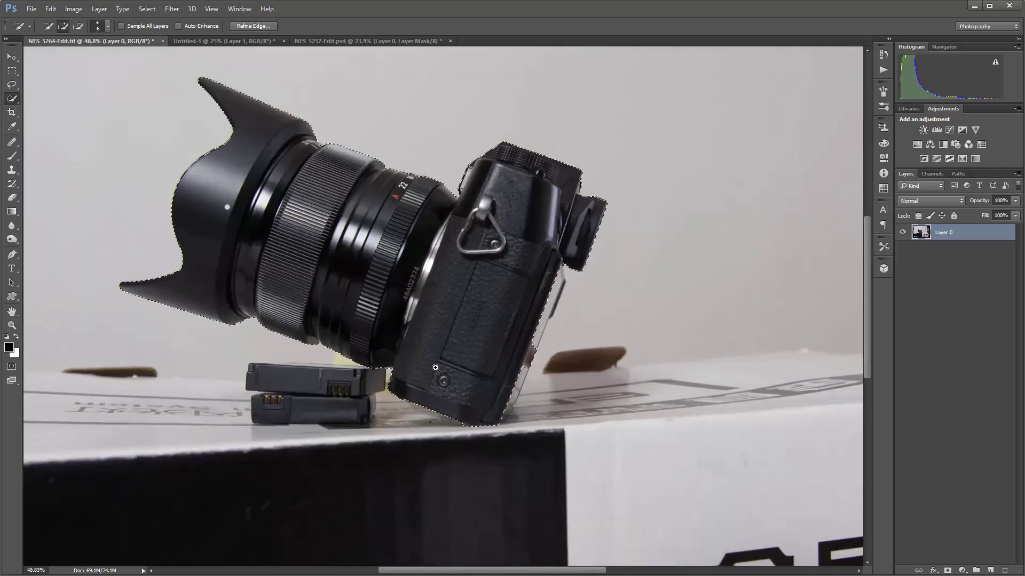
scroll(436, 367, down, 3)
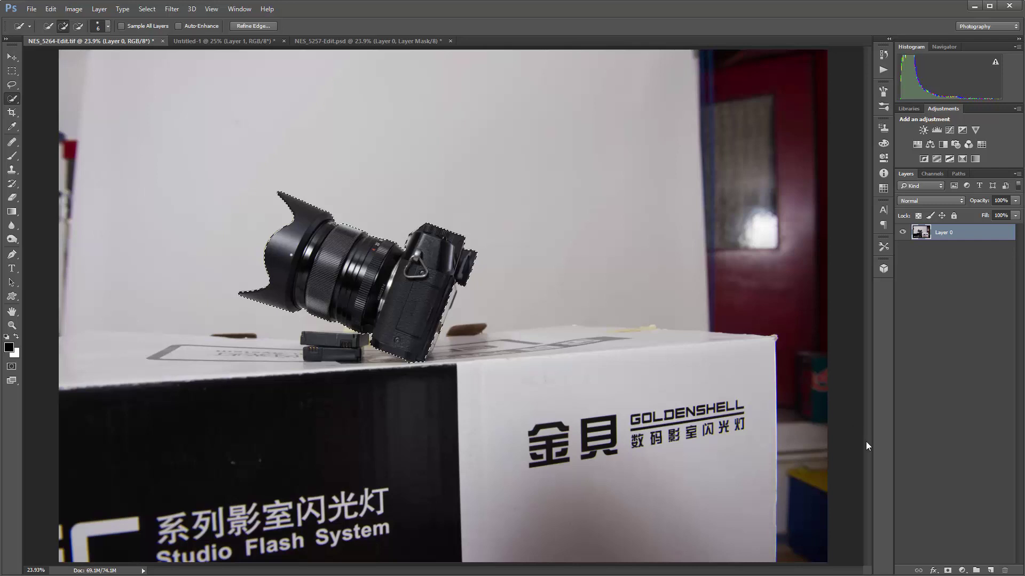
click(947, 571)
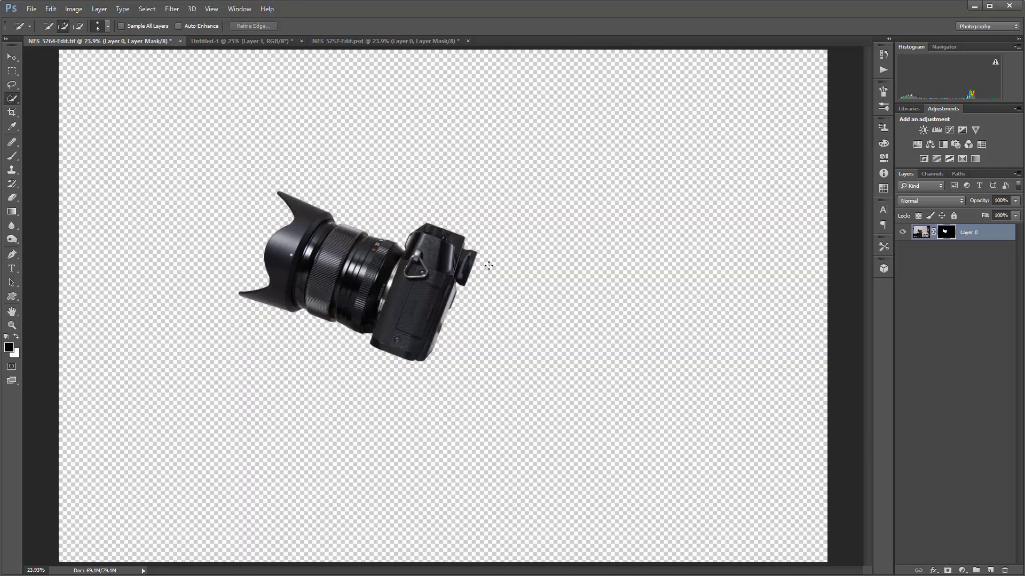
- Drag the man and camera layers into the Untitled-1 street composite
key(v)
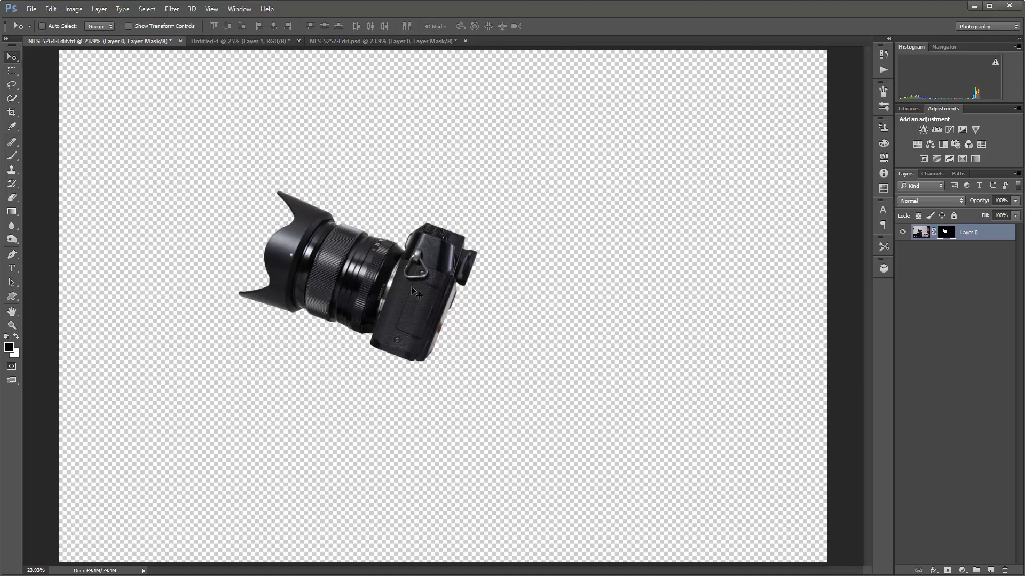
click(405, 41)
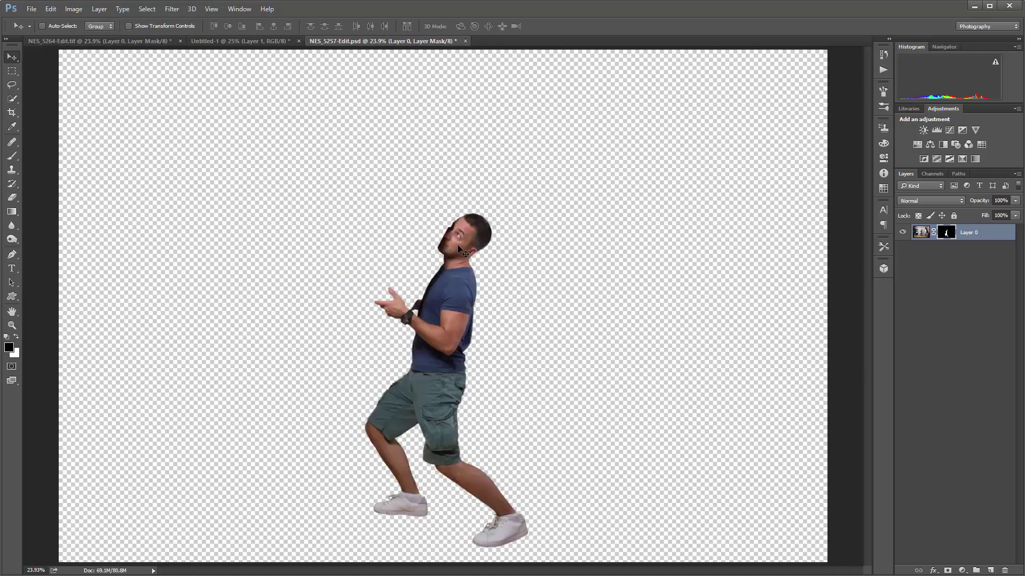
drag(455, 363, 447, 315)
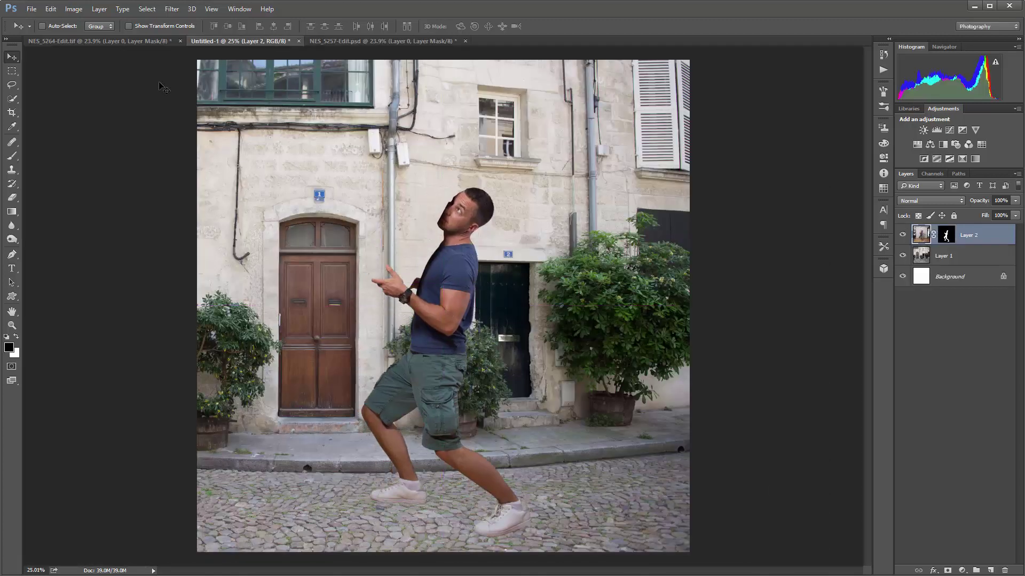
click(130, 43)
drag(368, 267, 428, 293)
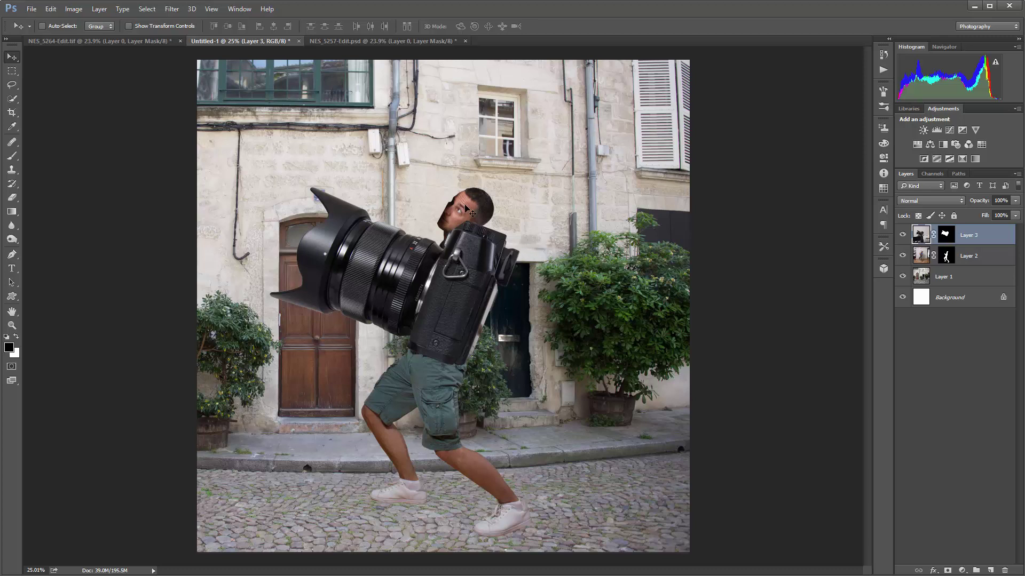
- Flip the camera horizontally and move it up-left over the man
key(ctrl)
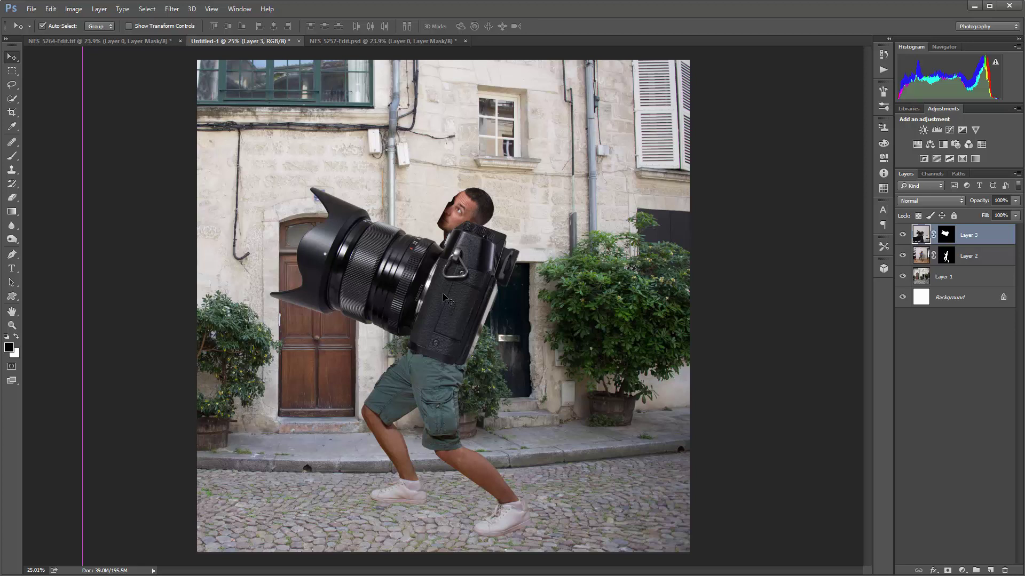
key(ctrl+t)
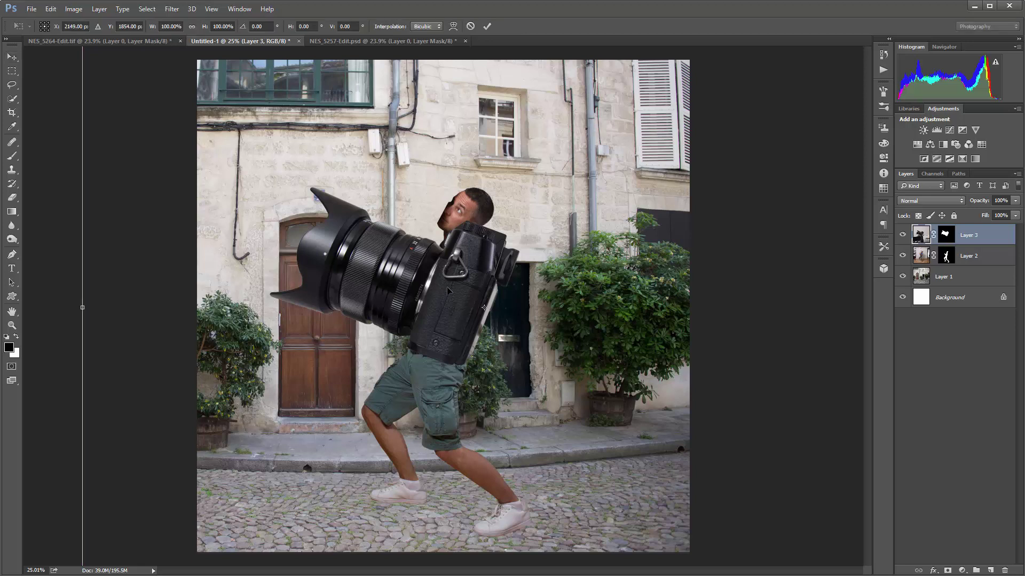
right_click(456, 287)
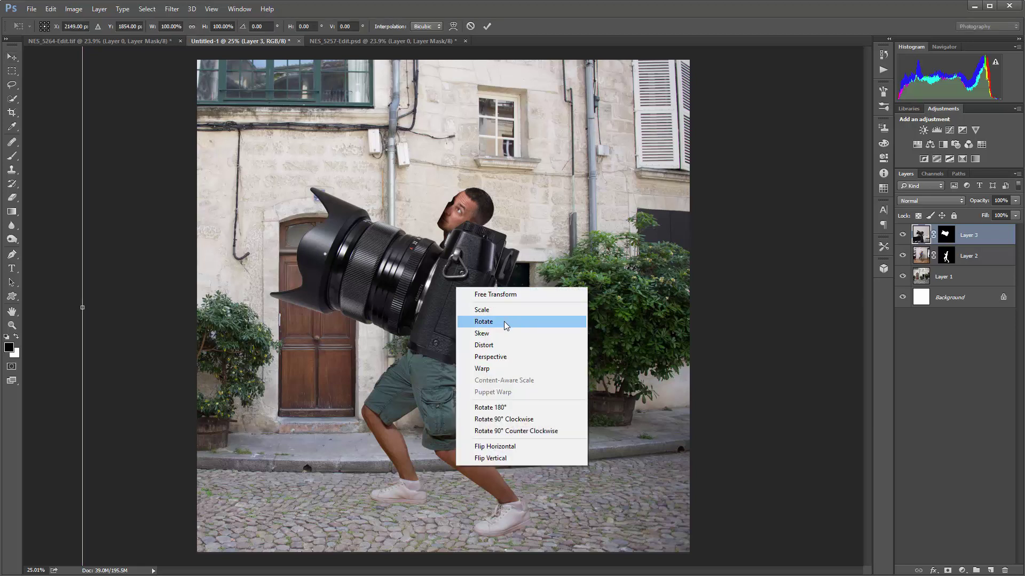
click(517, 446)
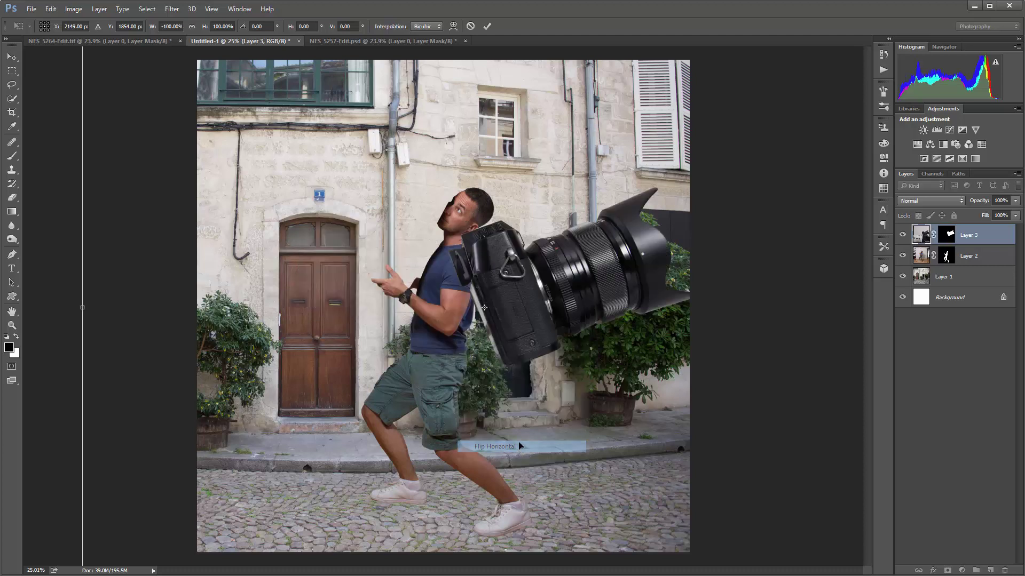
drag(537, 316, 482, 279)
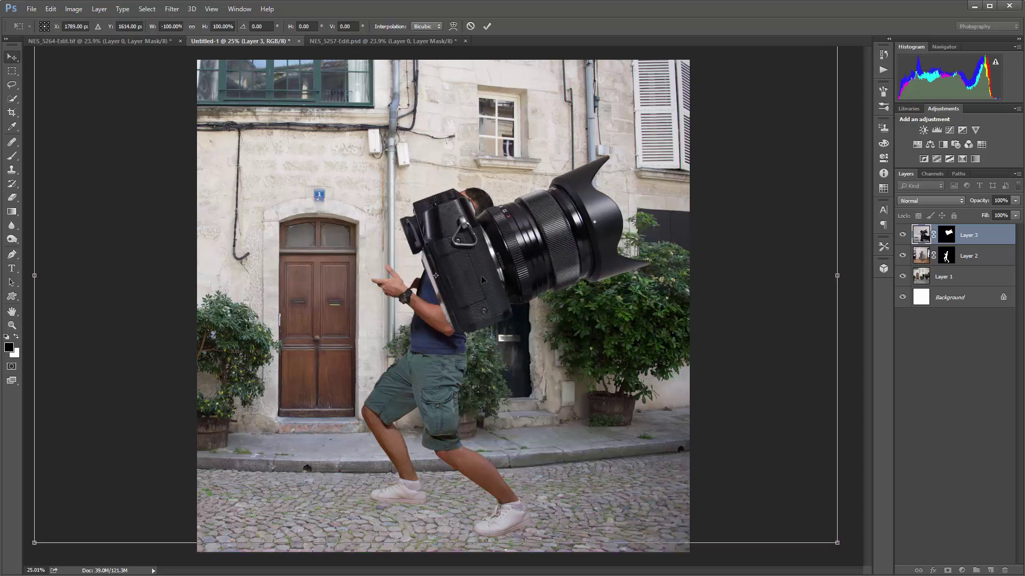
key(Return)
- Flip the man horizontally, shift him left beneath the camera, then raise the camera
click(969, 256)
key(ctrl+t)
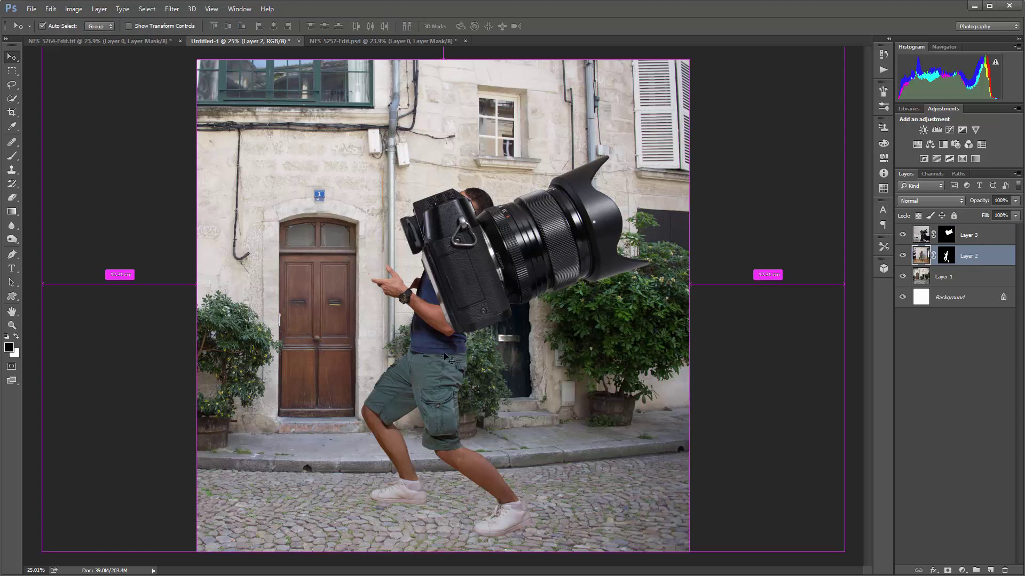
right_click(433, 341)
click(502, 495)
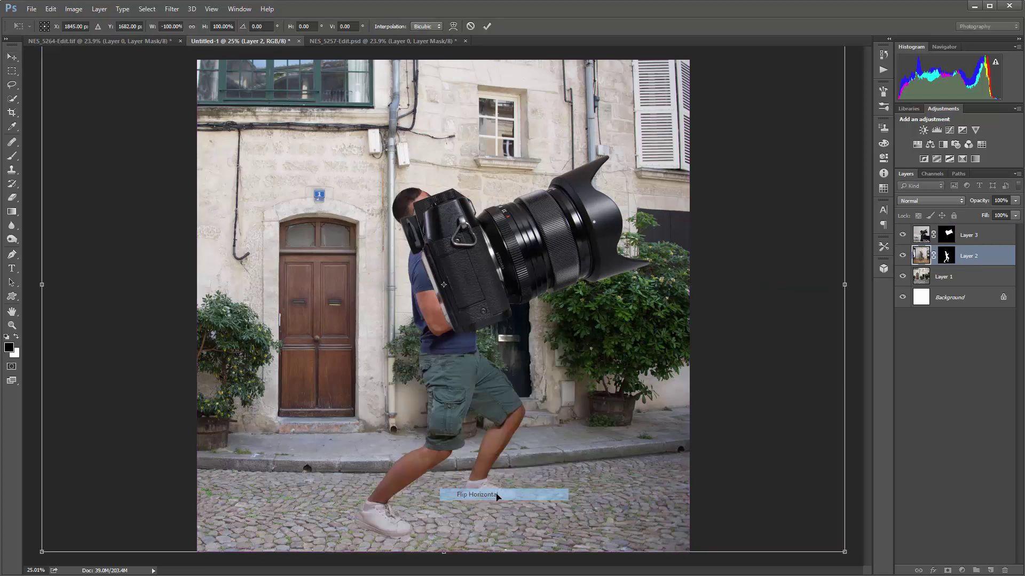
drag(454, 372, 399, 371)
key(Return)
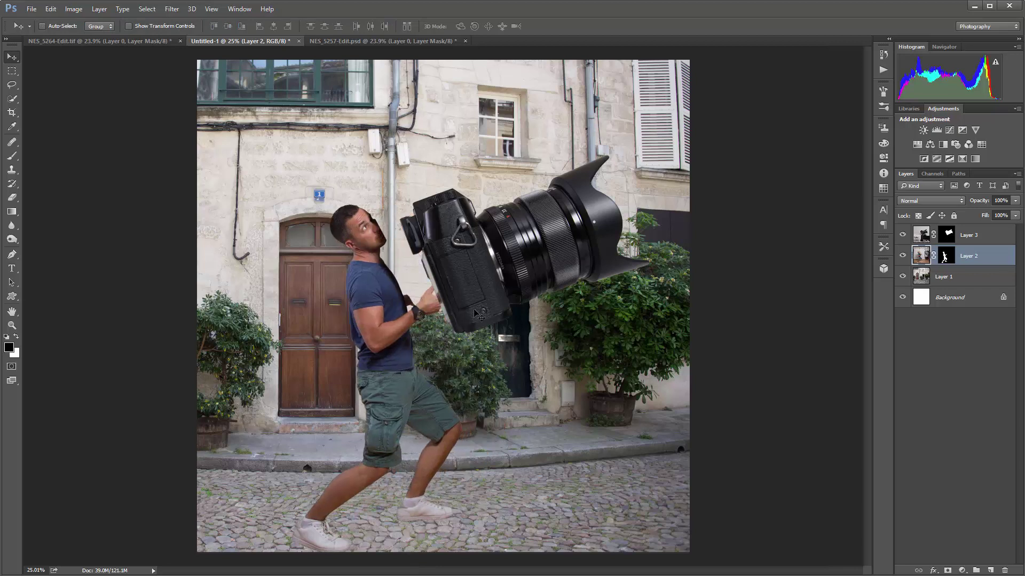
ctrl+click(484, 295)
drag(484, 295, 487, 264)
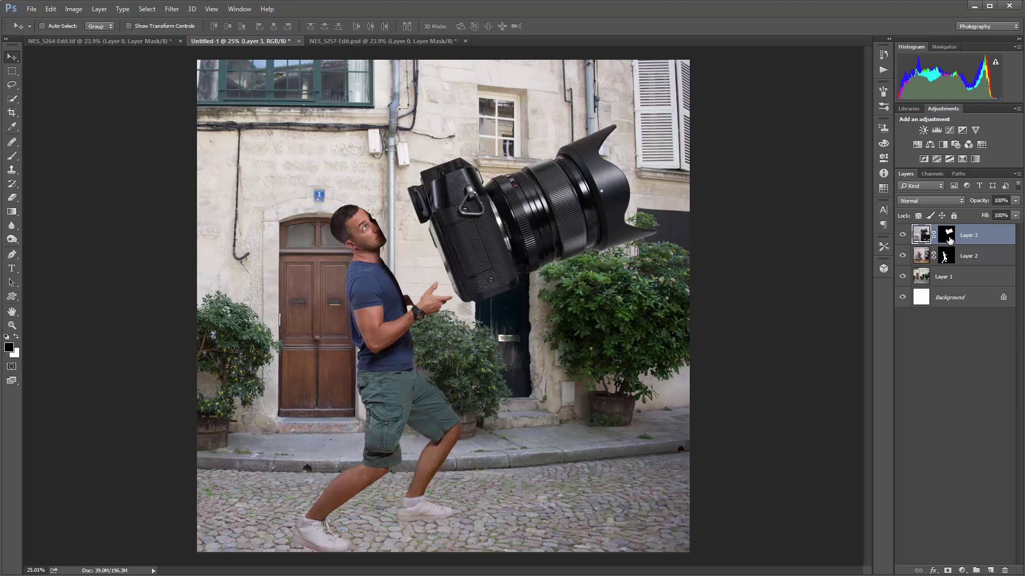
- Nudge the camera, zoom into the man's pointing hand and target Layer 2's mask
drag(353, 285, 426, 291)
drag(349, 110, 362, 216)
scroll(361, 217, up, 3)
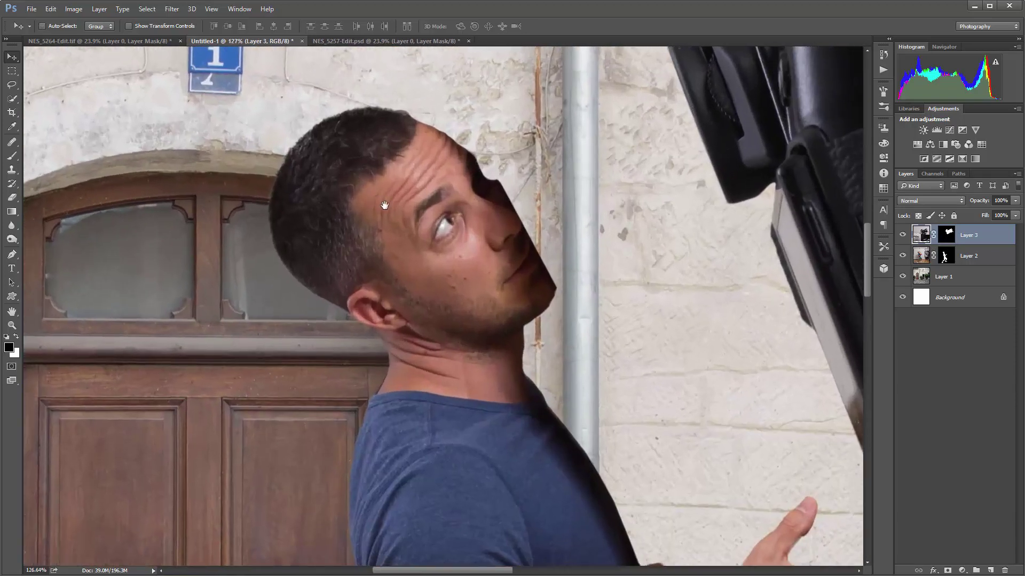
drag(520, 421, 441, 256)
ctrl+click(506, 435)
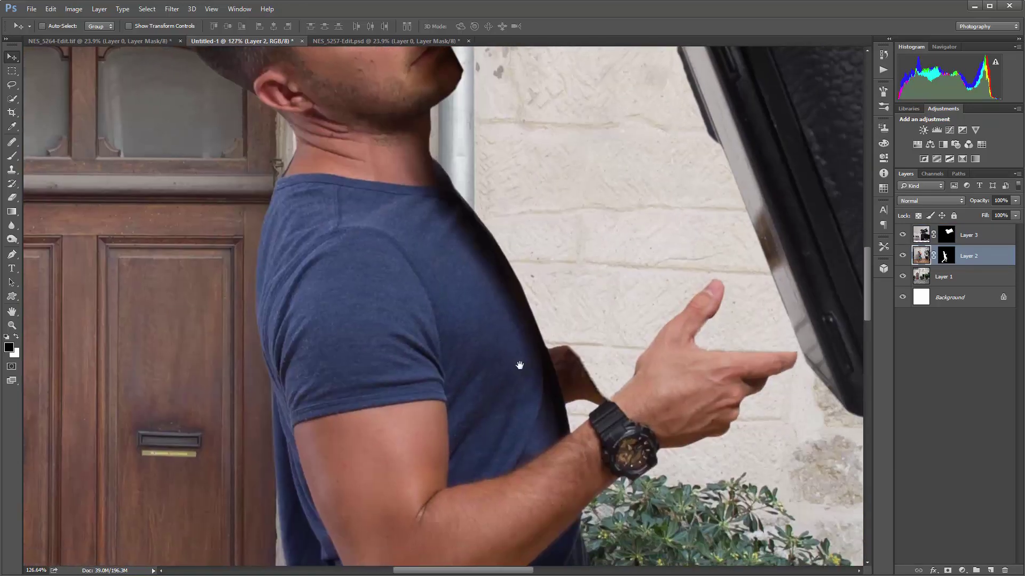
drag(647, 368, 490, 363)
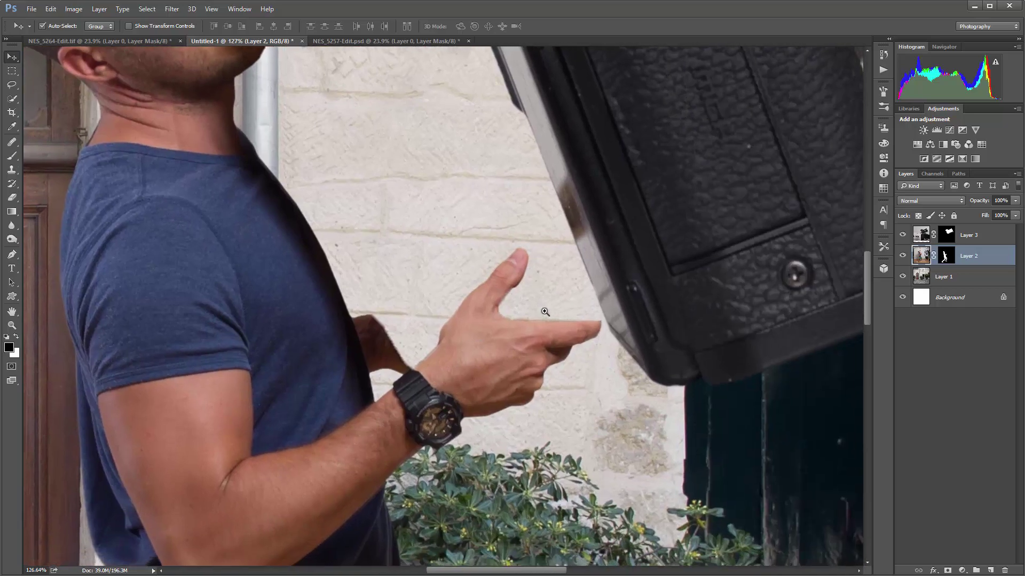
drag(543, 311, 563, 323)
ctrl+click(485, 303)
click(946, 255)
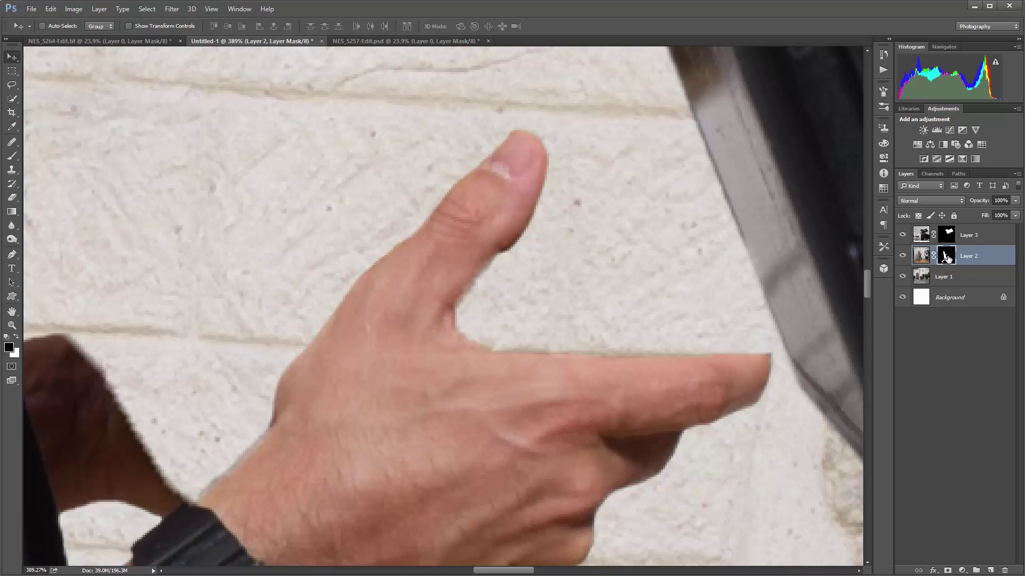
- Paint out the grey fringe along the thumb with a size-9 brush, then switch to white
key(b)
right_click(486, 284)
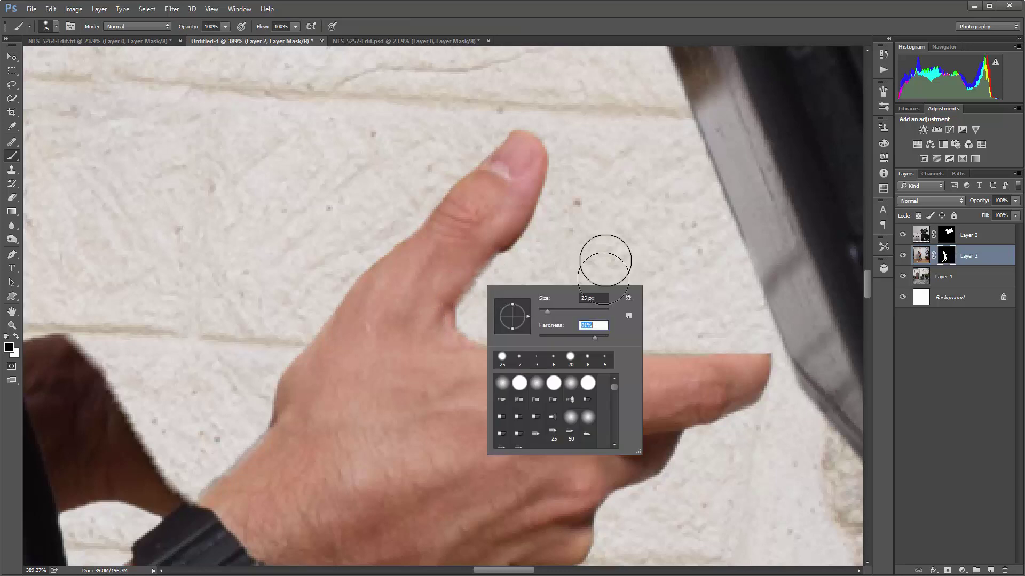
click(606, 229)
key(bracketleft)
key(bracketleft)
key(bracketleft)
key(bracketleft)
mouse_move(498, 265)
mouse_down()
mouse_move(464, 312)
mouse_move(494, 338)
mouse_move(653, 352)
mouse_move(775, 348)
mouse_move(619, 155)
mouse_move(623, 127)
mouse_up()
drag(353, 384, 564, 215)
drag(425, 292, 474, 387)
drag(353, 254, 371, 278)
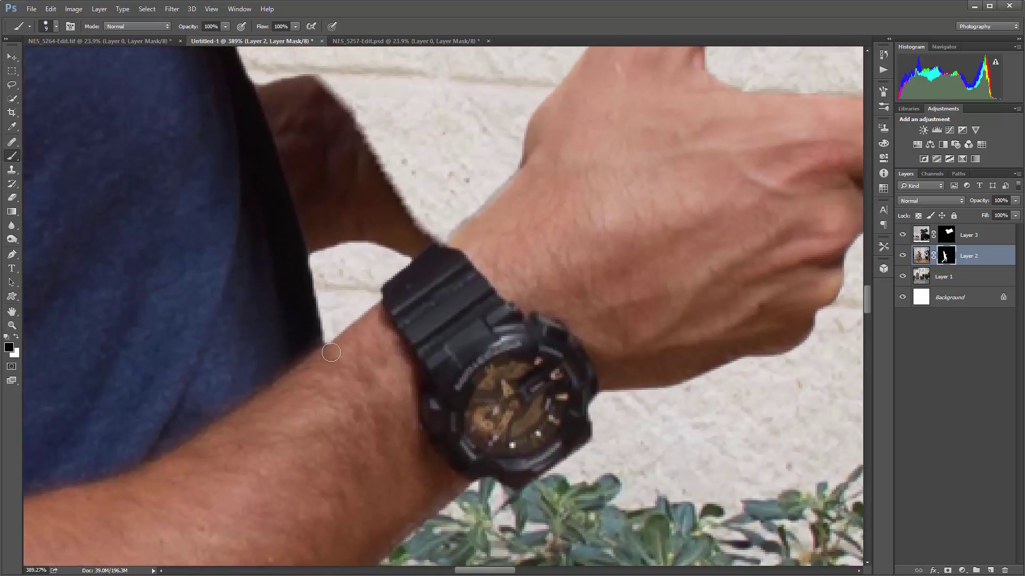
key(x)
- Inspect the mask edges along the shorts, legs and both shoes on the cobblestones
scroll(354, 297, down, 5)
scroll(351, 254, down, 4)
drag(349, 427, 369, 229)
drag(380, 421, 386, 226)
drag(385, 341, 374, 80)
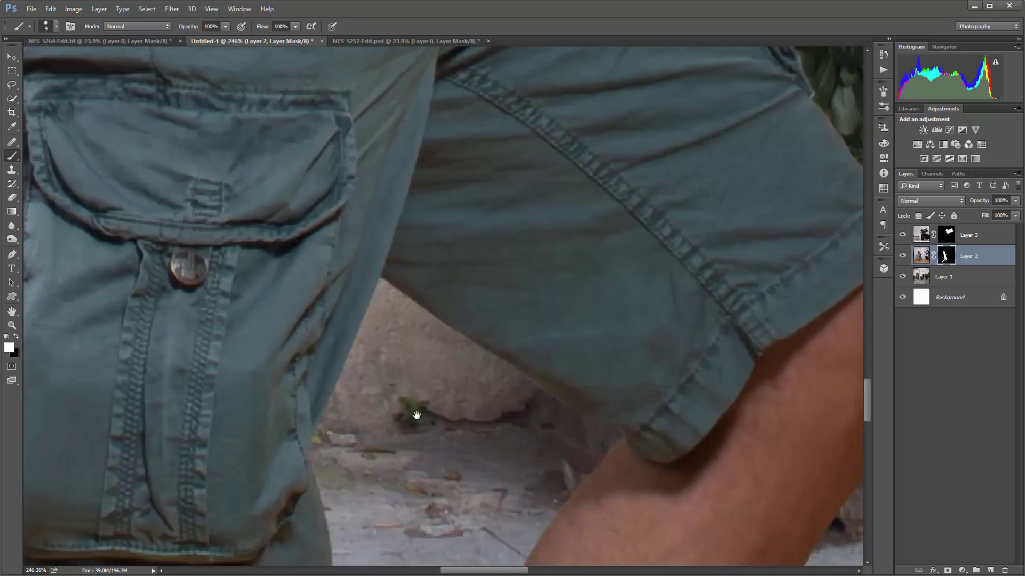
scroll(416, 415, down, 10)
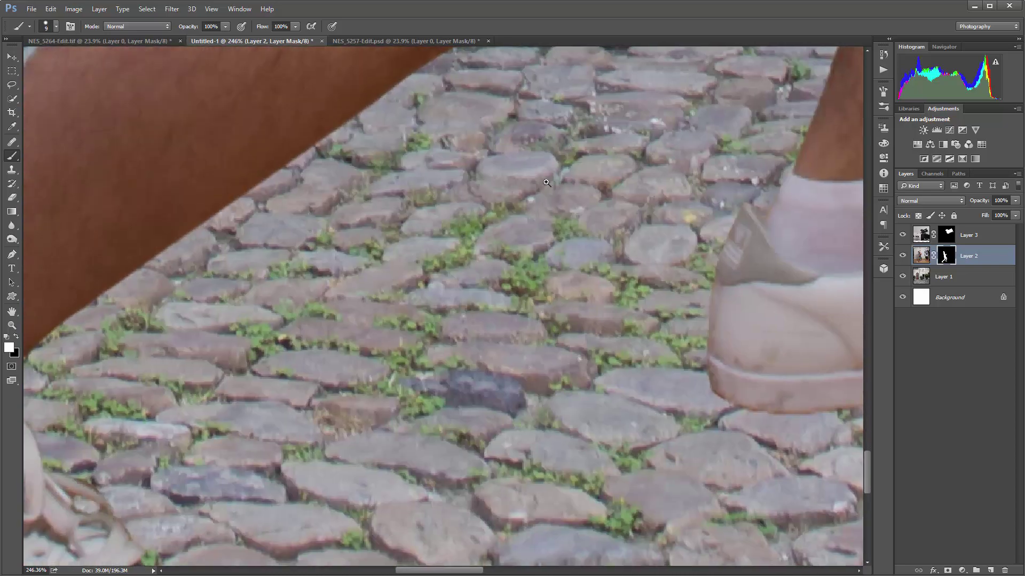
drag(543, 184, 469, 222)
drag(344, 239, 326, 367)
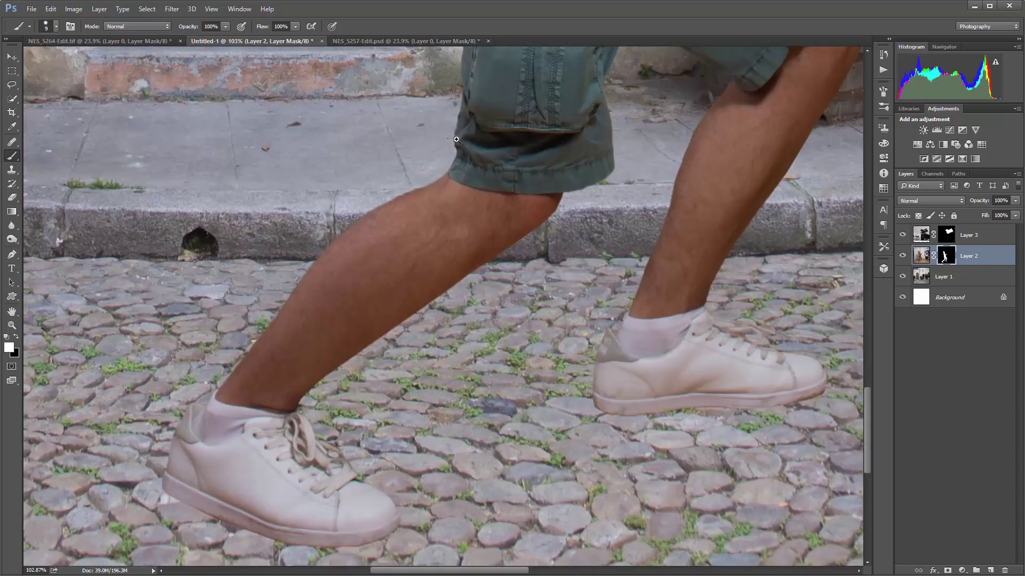
scroll(442, 299, up, 1)
scroll(394, 251, up, 4)
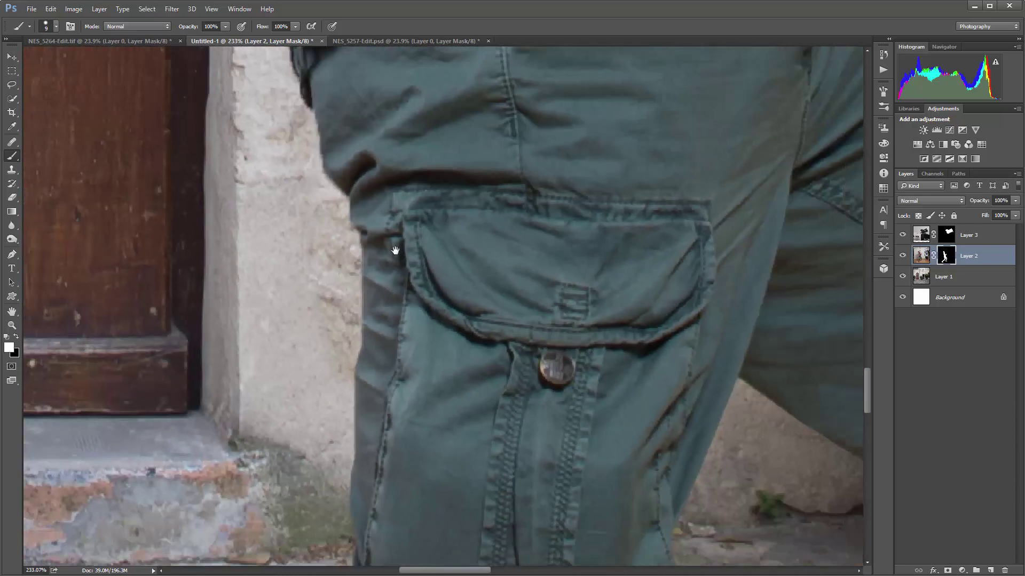
scroll(395, 250, up, 5)
scroll(331, 256, up, 8)
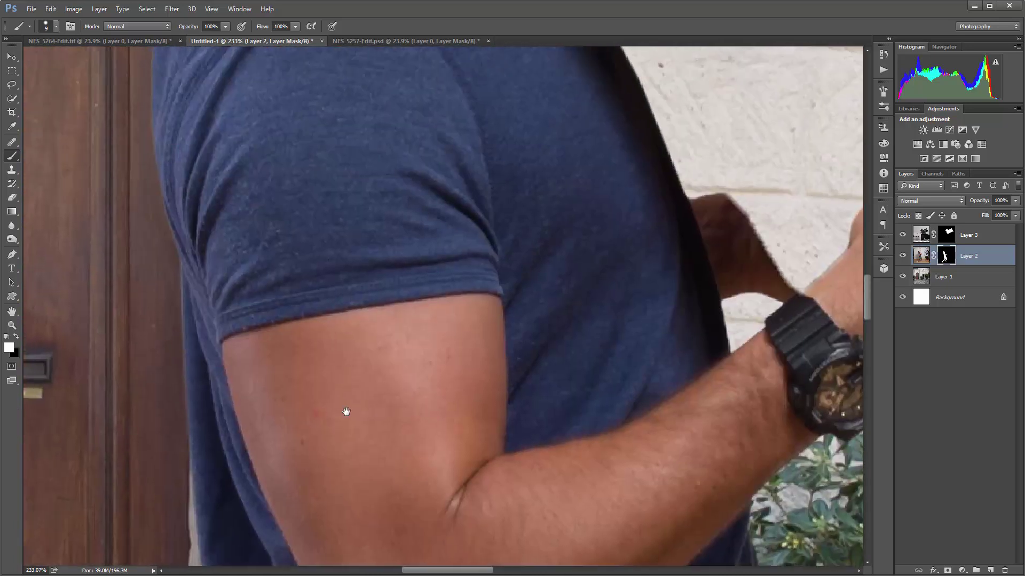
scroll(346, 373, up, 8)
scroll(341, 315, down, 4)
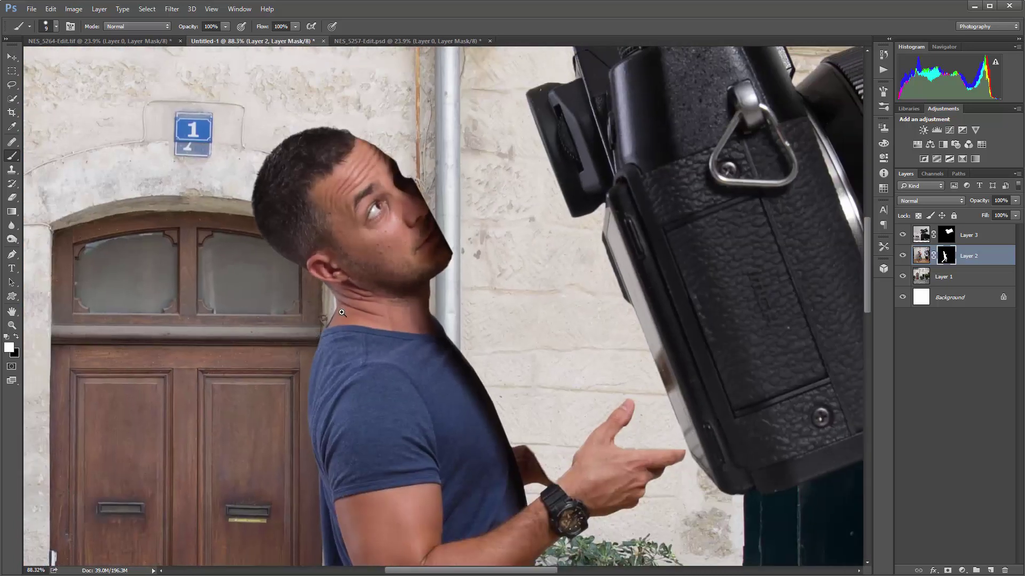
scroll(362, 280, down, 2)
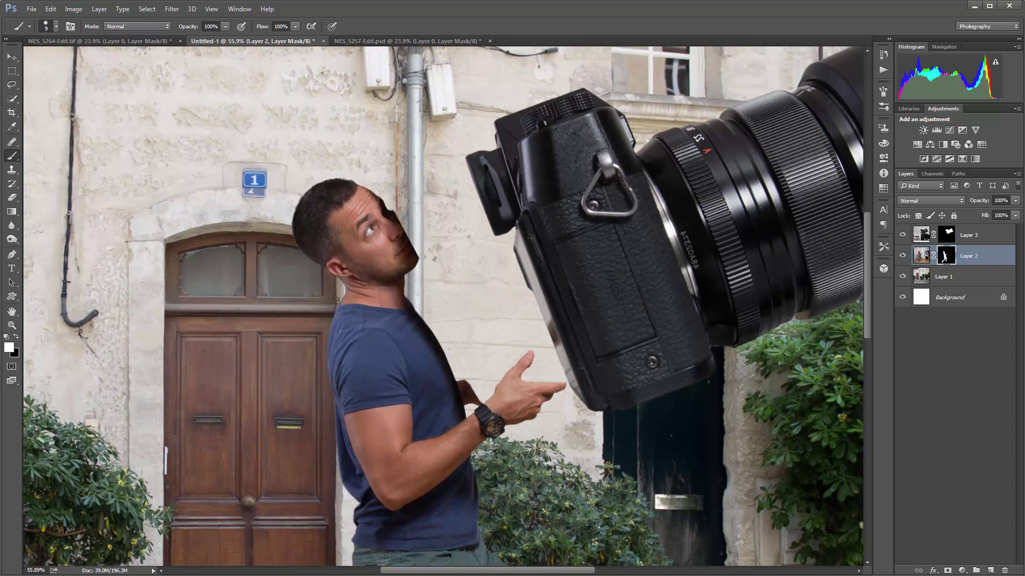
- Apply the man's layer mask and view him alone on transparency
right_click(946, 257)
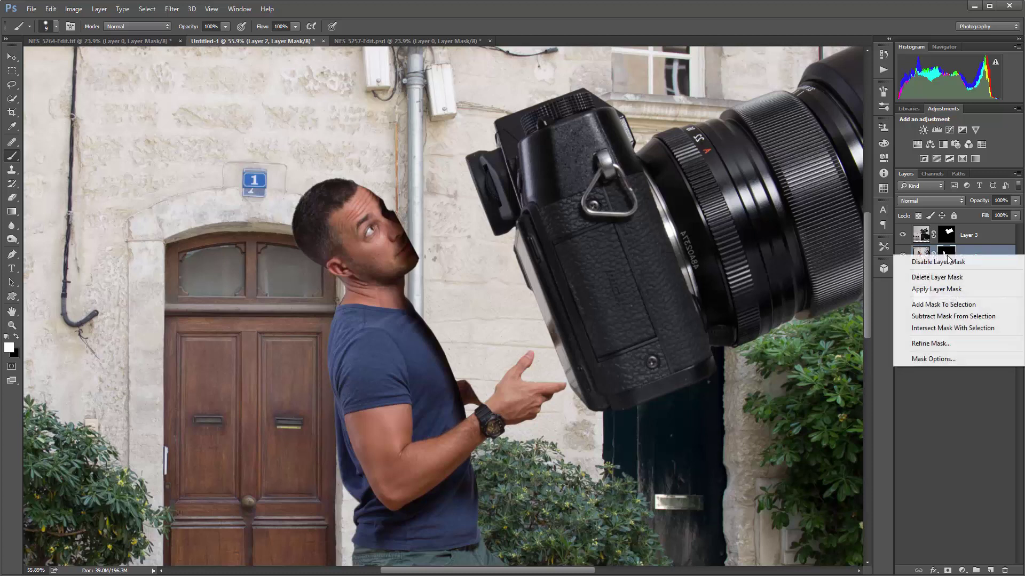
click(944, 291)
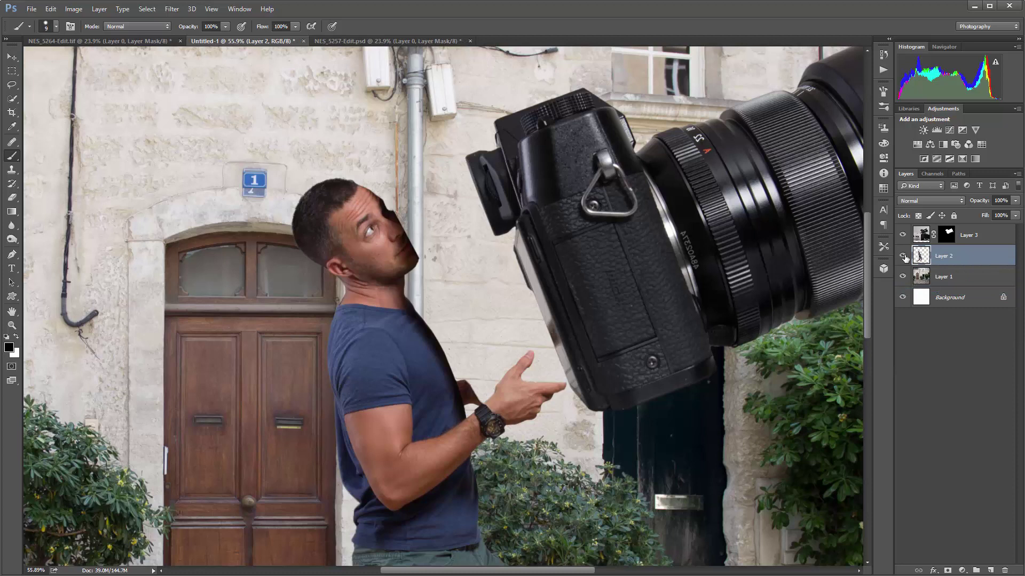
click(903, 235)
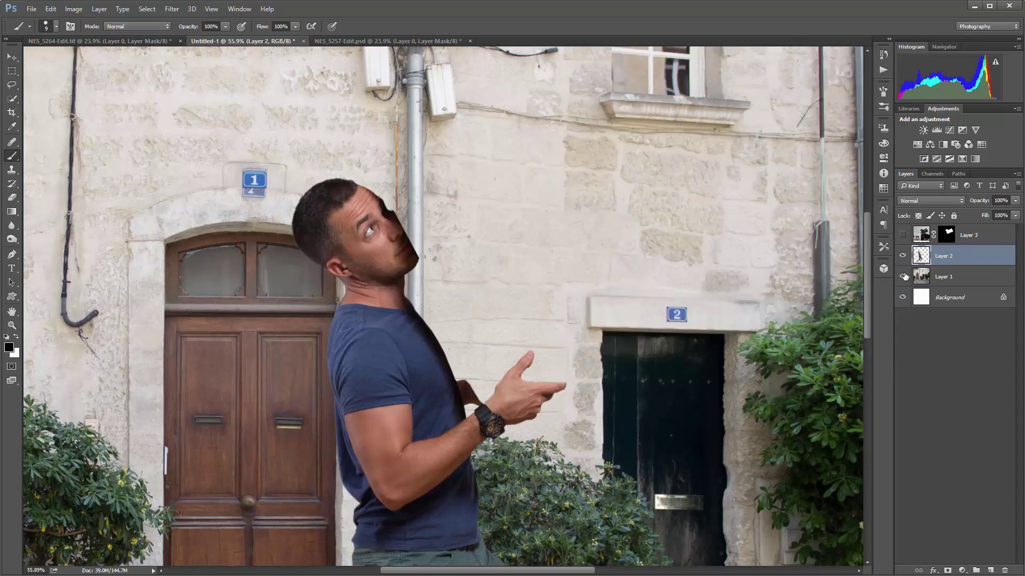
click(903, 276)
click(903, 298)
click(903, 256)
click(903, 256)
click(903, 256)
click(903, 257)
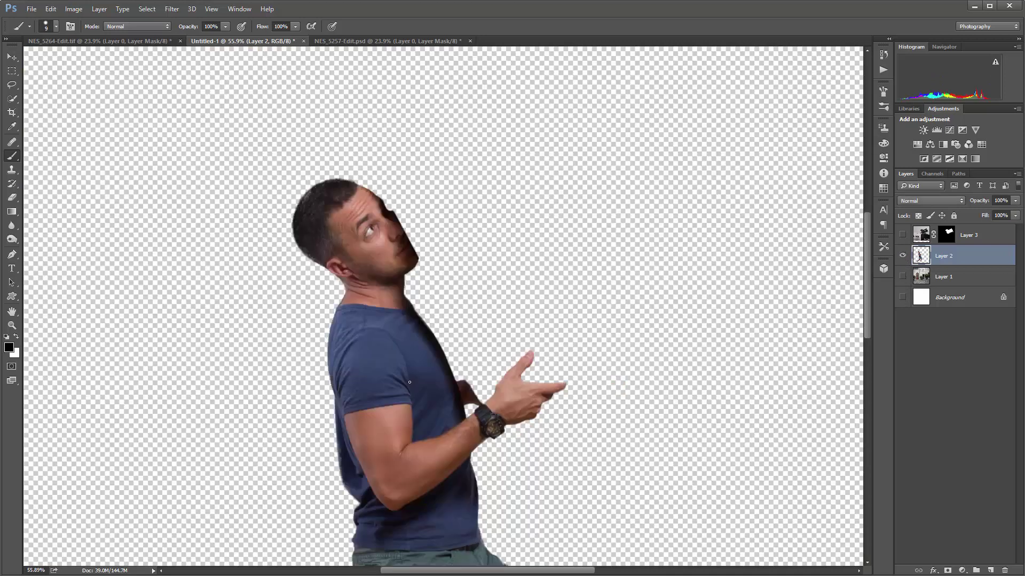
- Move the man up and right, restore the street and camera, and delete white Layer 0
key(v)
mouse_move(413, 374)
mouse_down()
mouse_move(452, 281)
mouse_move(440, 335)
mouse_up()
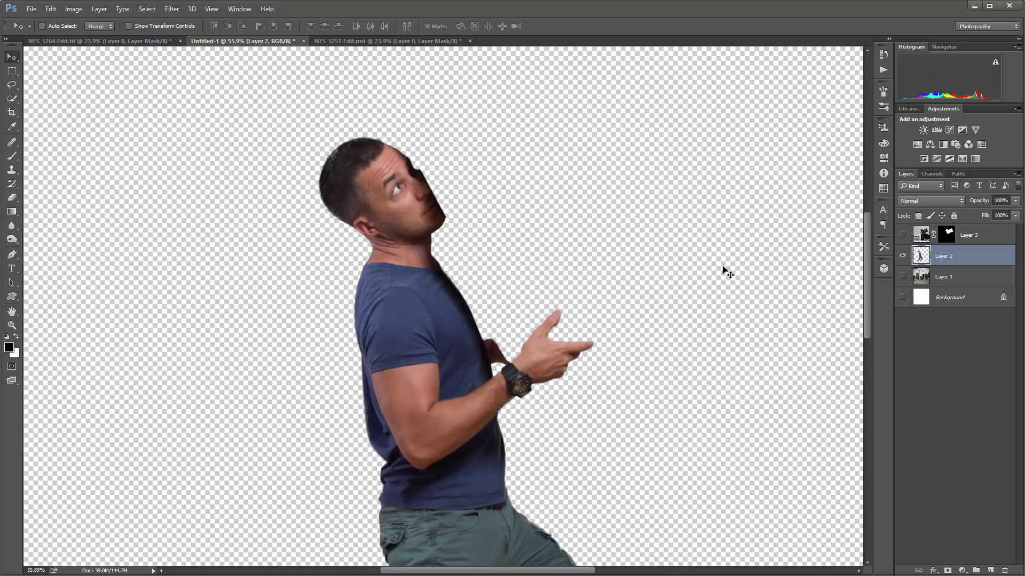
drag(902, 238, 902, 298)
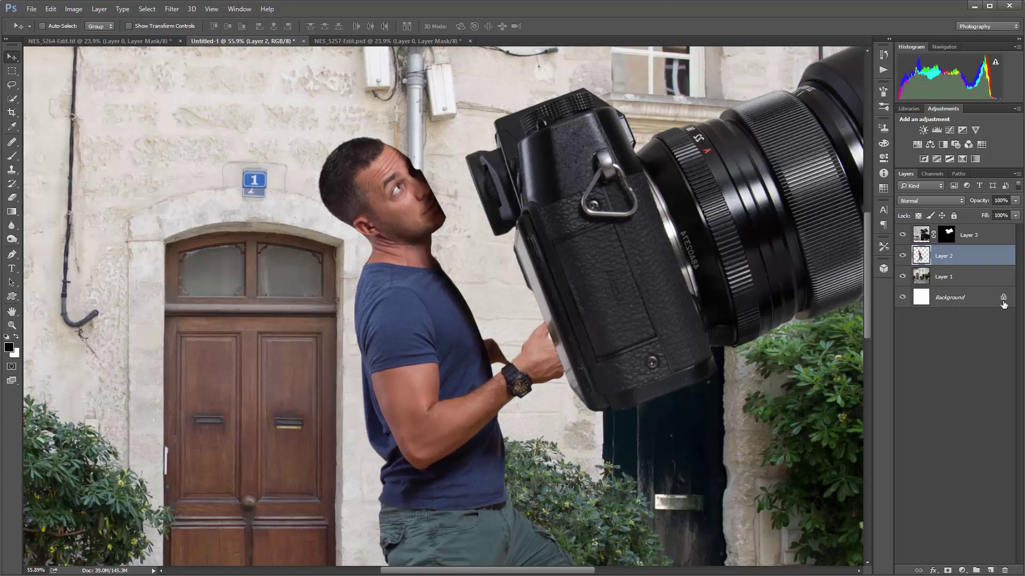
click(1003, 297)
click(1004, 569)
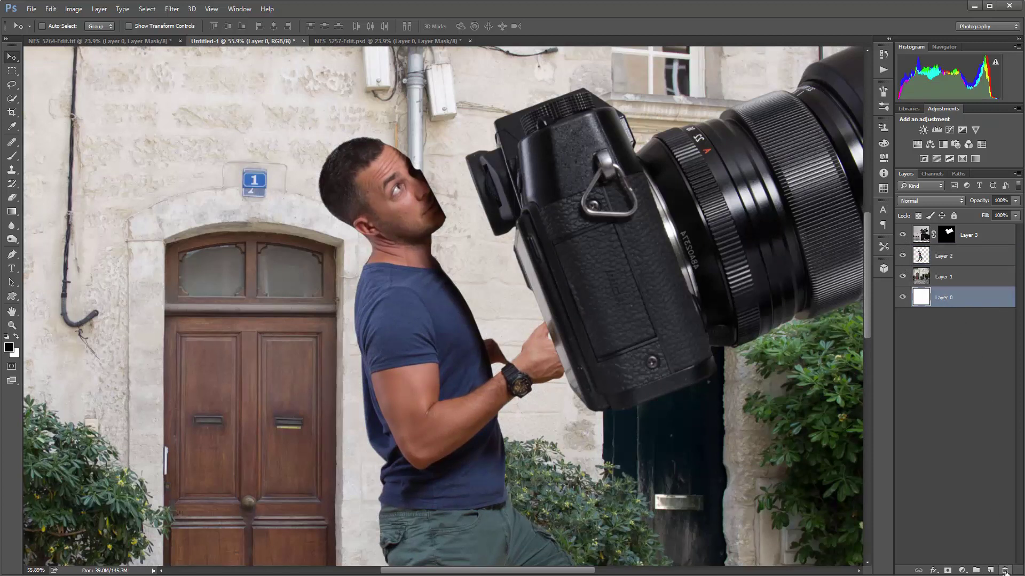
click(439, 238)
drag(523, 278, 468, 308)
key(ctrl+0)
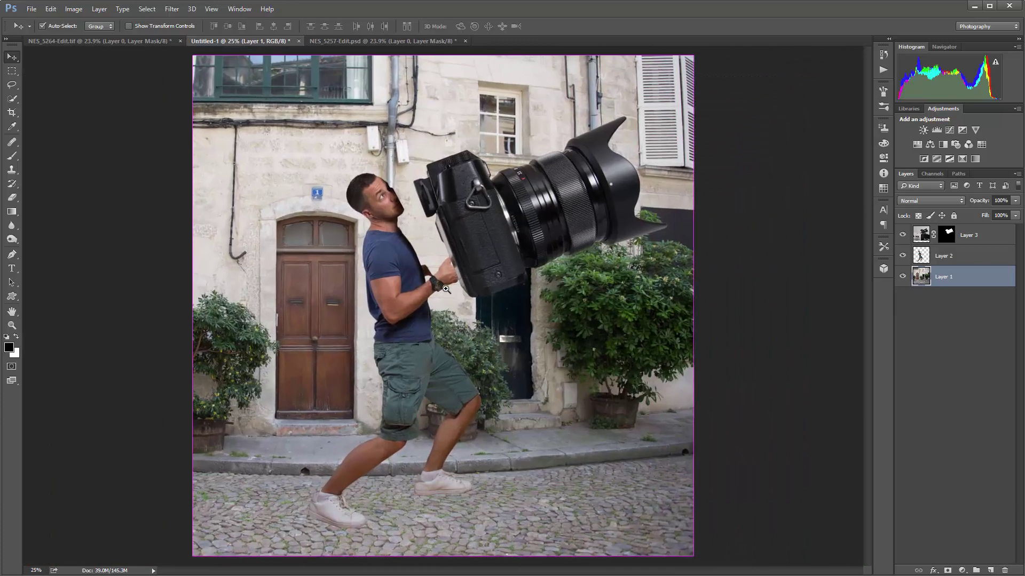
- Scale Layer 2's man to about 76% and place him left and lower beneath the camera
click(928, 256)
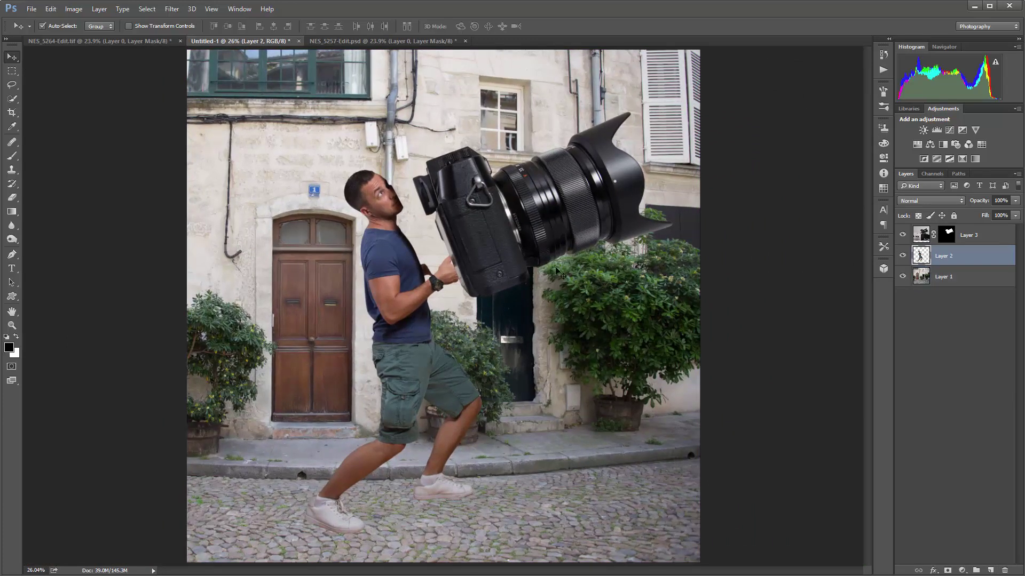
key(ctrl+t)
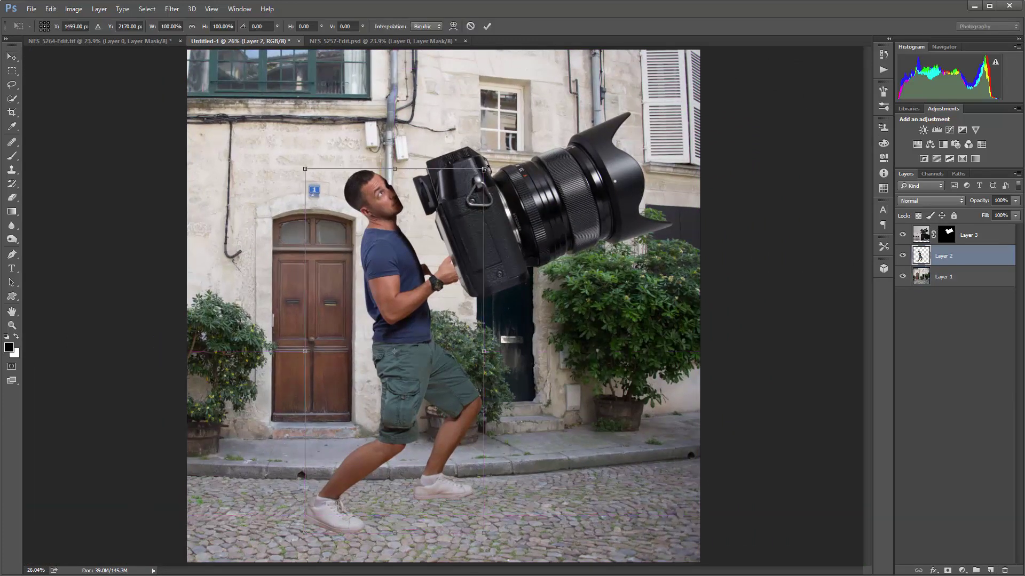
drag(484, 169, 435, 257)
drag(402, 328, 408, 341)
drag(449, 265, 445, 274)
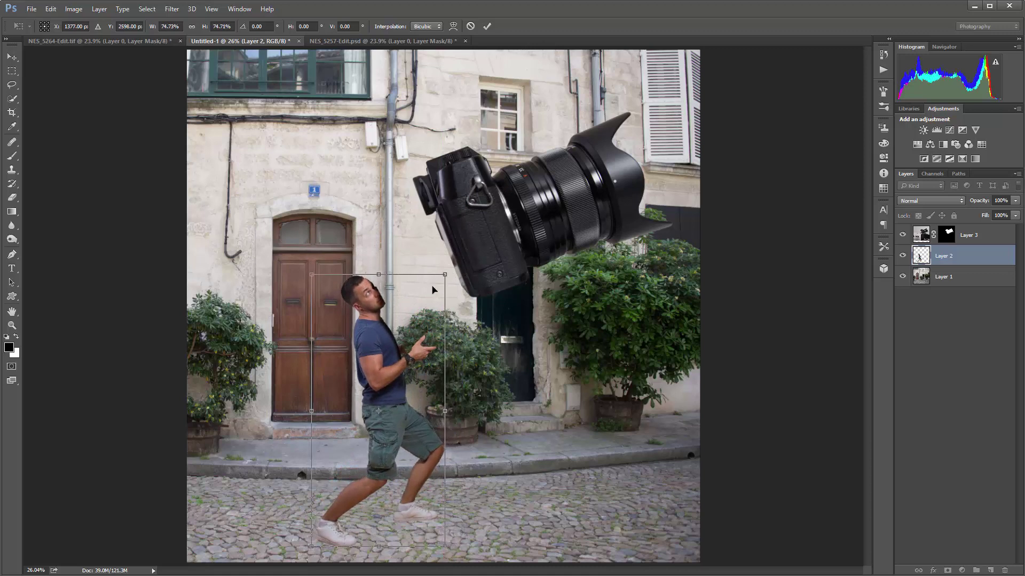
drag(386, 349, 389, 353)
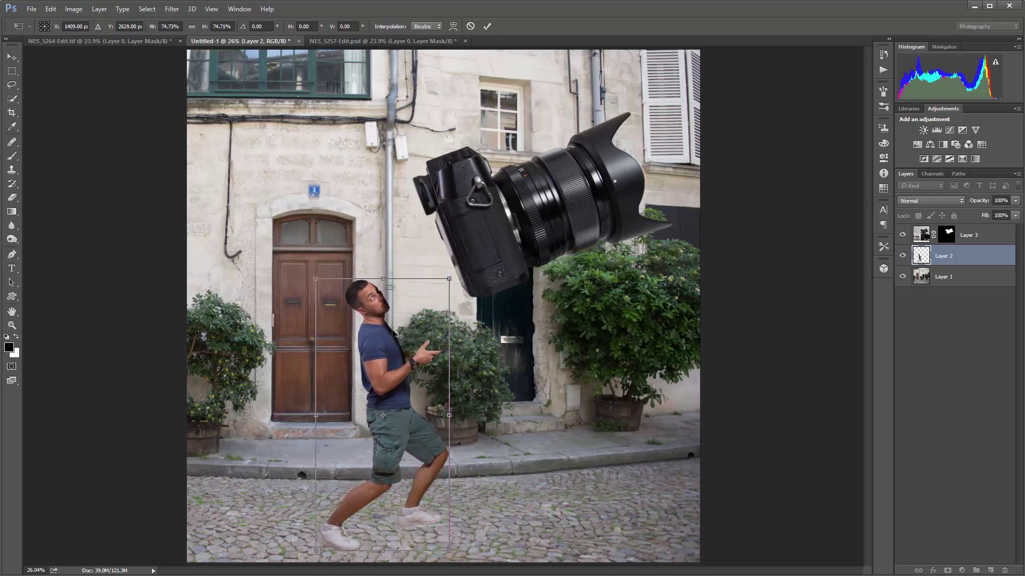
drag(448, 278, 454, 273)
mouse_move(394, 347)
mouse_down()
mouse_move(406, 346)
mouse_move(374, 348)
mouse_move(385, 347)
mouse_up()
key(Return)
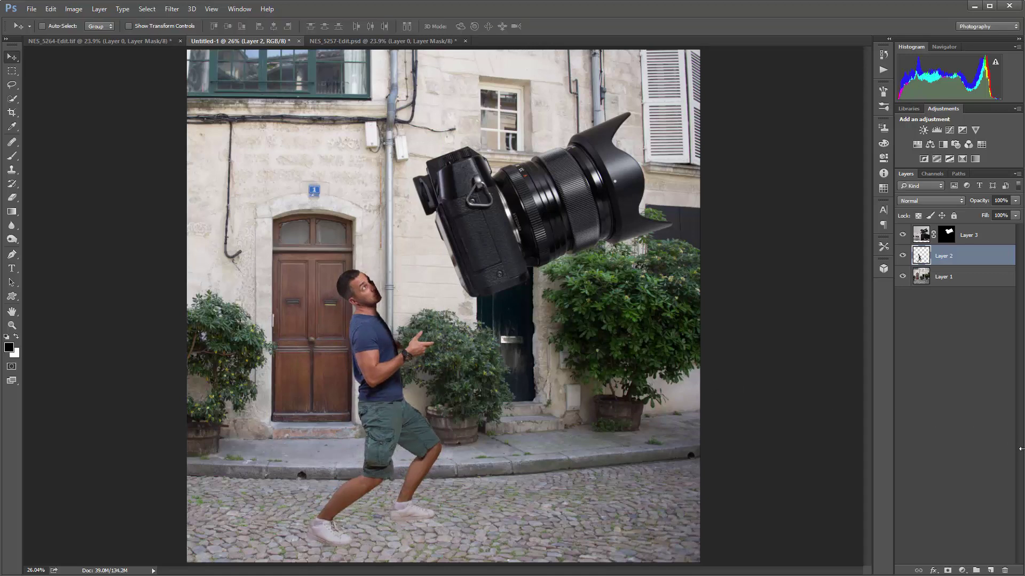
- Paint black on Layer 3's mask to erase the dark fringe along the camera's silver edge
click(947, 239)
drag(451, 187, 482, 283)
drag(410, 354, 442, 355)
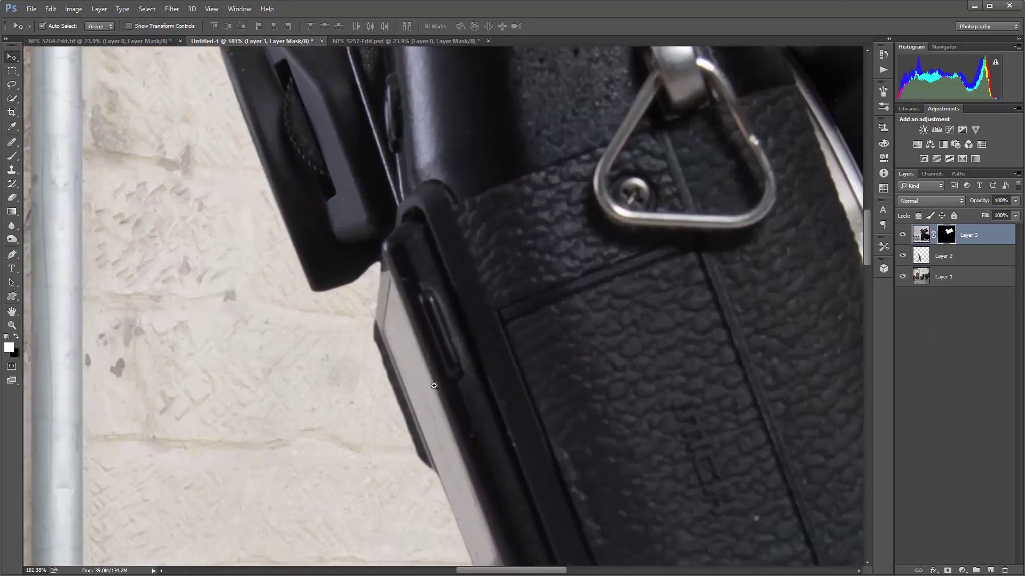
drag(383, 270, 401, 349)
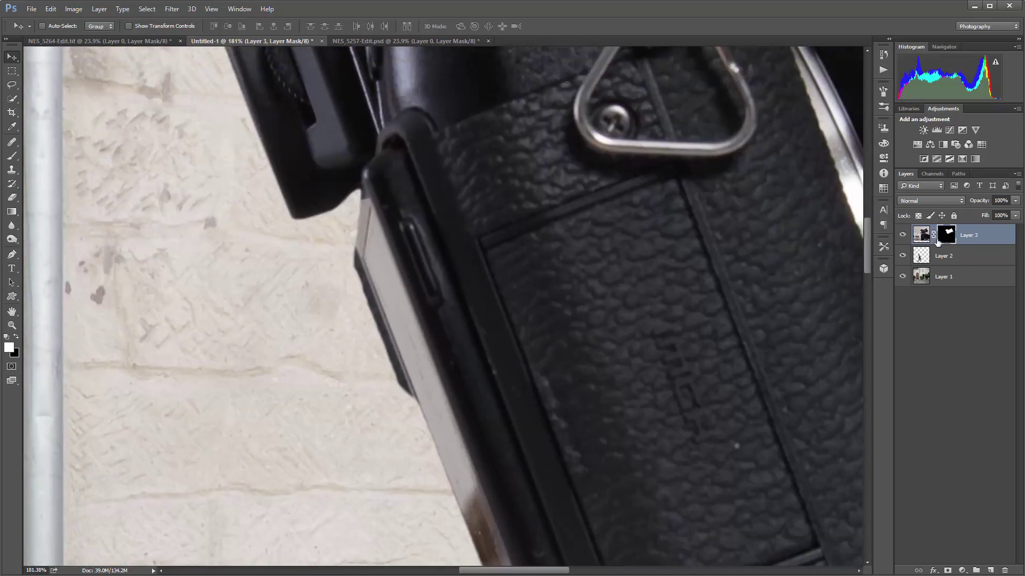
key(b)
key(x)
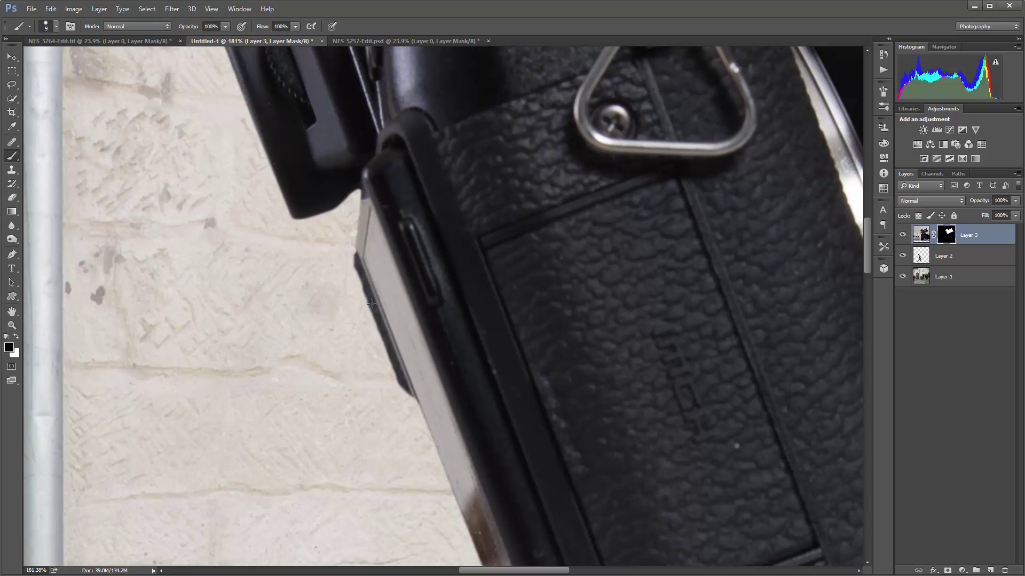
mouse_move(411, 403)
mouse_down()
mouse_move(352, 264)
mouse_move(401, 401)
mouse_up()
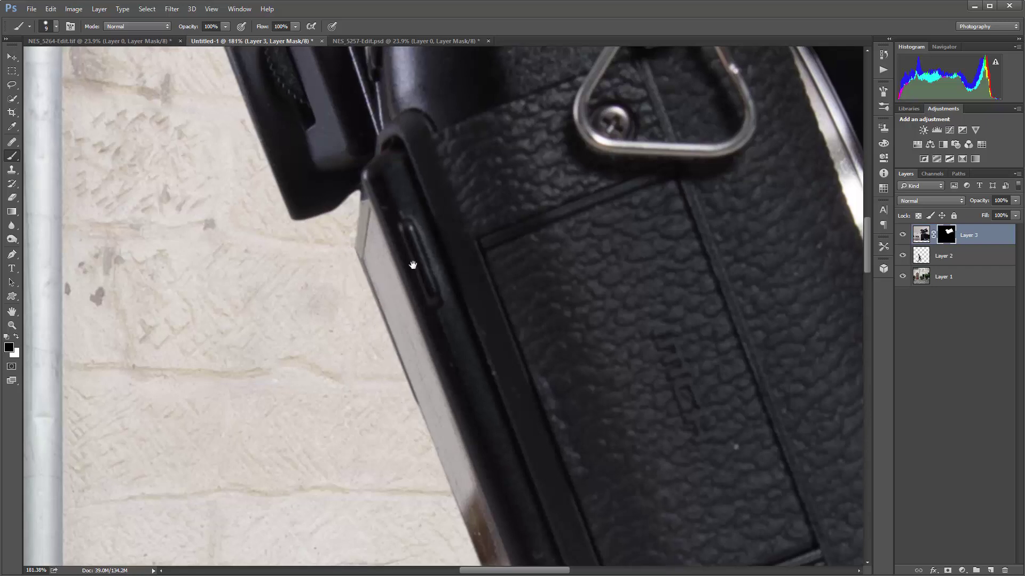
- Look over the camera from its top to the lens and lower body to check the edge
drag(411, 263, 395, 426)
drag(402, 284, 363, 400)
ctrl+click(477, 329)
drag(477, 328, 422, 327)
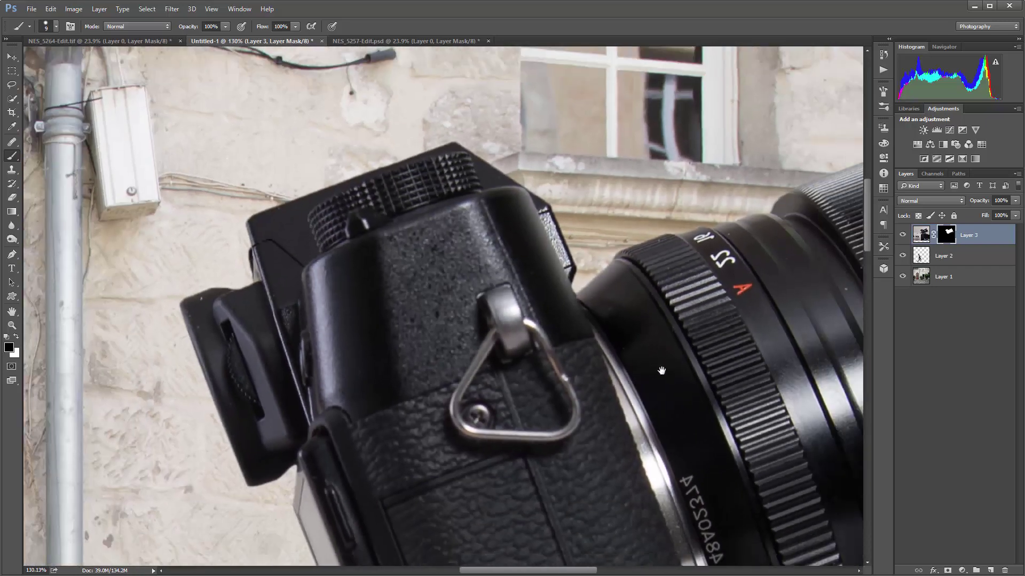
drag(661, 371, 373, 302)
drag(455, 313, 398, 417)
drag(503, 335, 463, 336)
drag(411, 448, 456, 182)
drag(382, 305, 419, 311)
scroll(420, 312, down, 8)
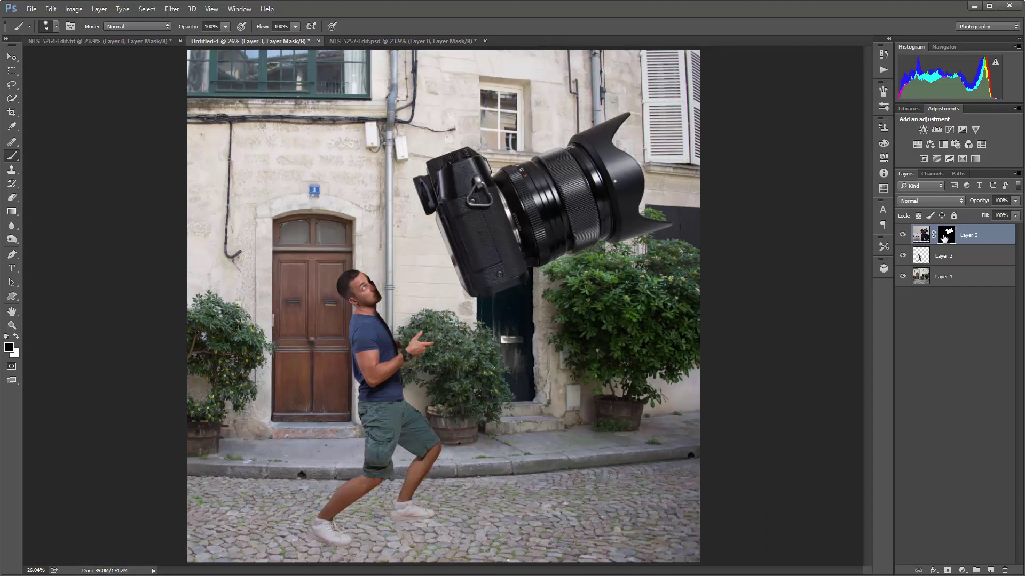
- Apply Layer 3's mask and shift the camera down and to the left
right_click(946, 237)
click(943, 271)
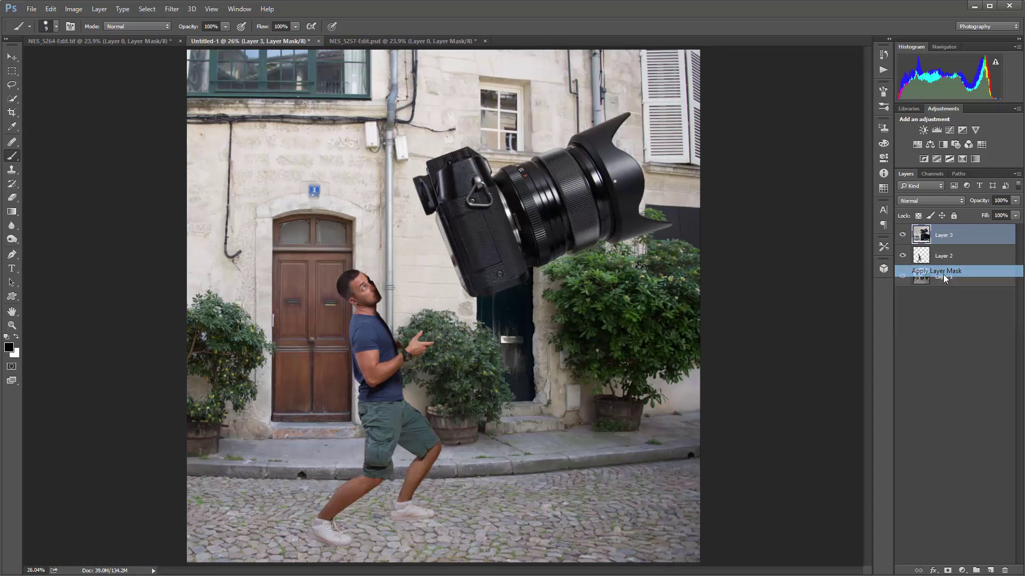
key(v)
drag(507, 257, 493, 284)
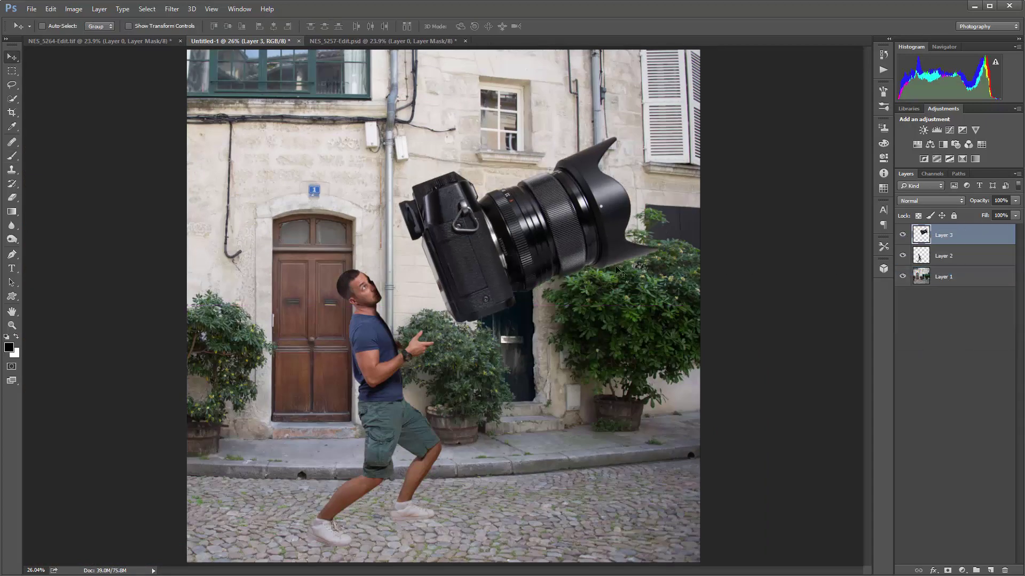
- Rename the layers Model and Camera, stack Camera below Model, and lower it into his hands
double_click(946, 257)
text(Model)
double_click(951, 235)
text(Camera)
key(Return)
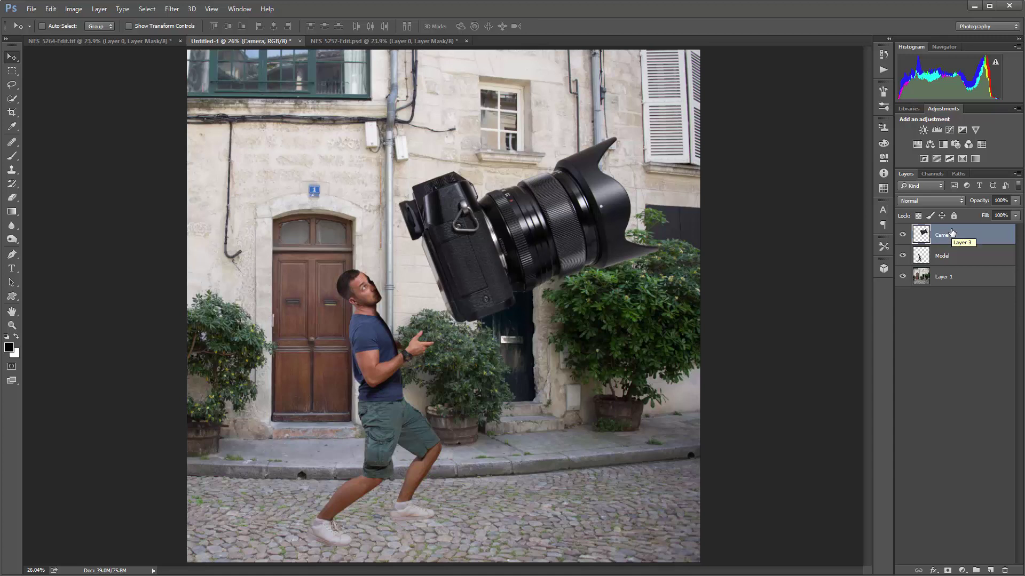
drag(921, 242, 933, 258)
drag(487, 269, 500, 300)
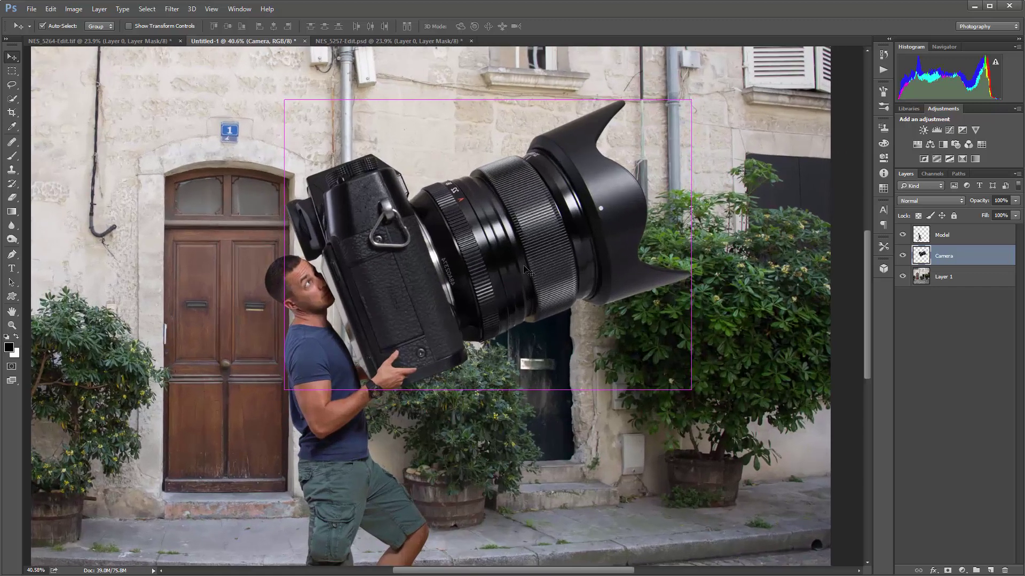
- Free-transform the camera to about 92%, tilt it slightly counter-clockwise, and reposition it
key(ctrl+t)
drag(688, 104, 666, 117)
drag(416, 308, 415, 295)
drag(400, 364, 410, 366)
scroll(409, 366, up, 2)
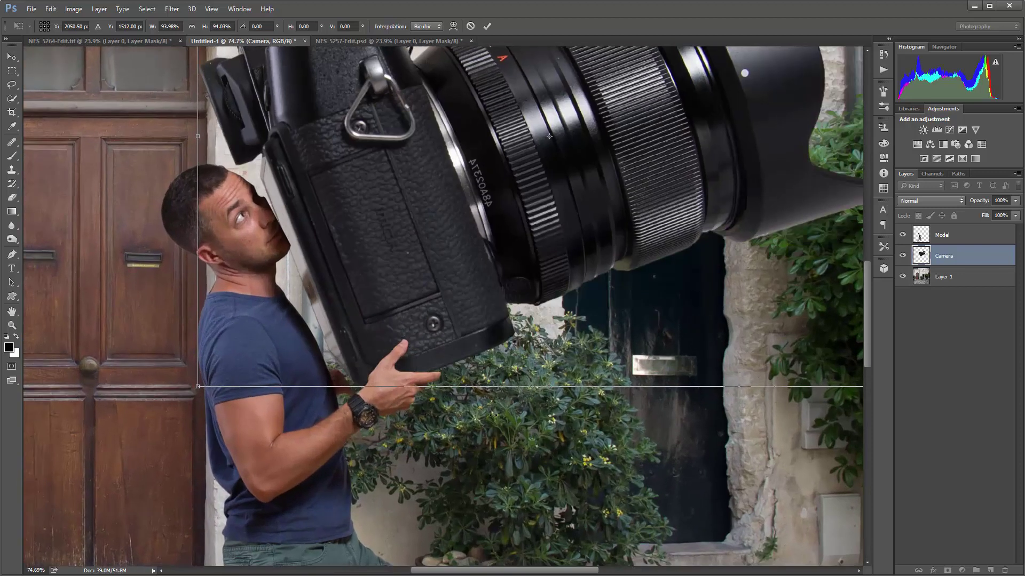
drag(508, 428, 459, 347)
drag(441, 312, 456, 334)
scroll(435, 393, up, 2)
scroll(435, 392, up, 1)
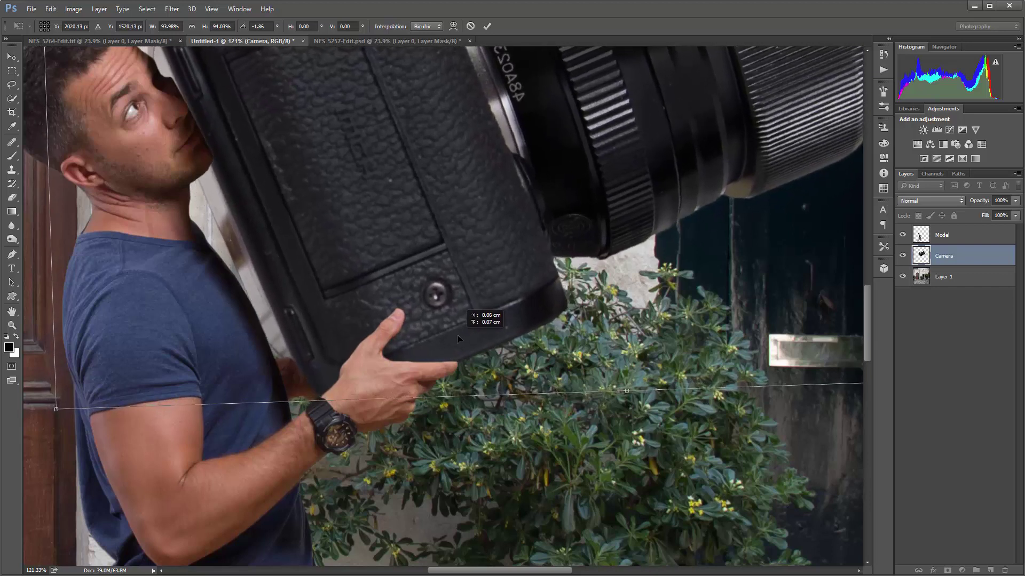
key(ctrl+0)
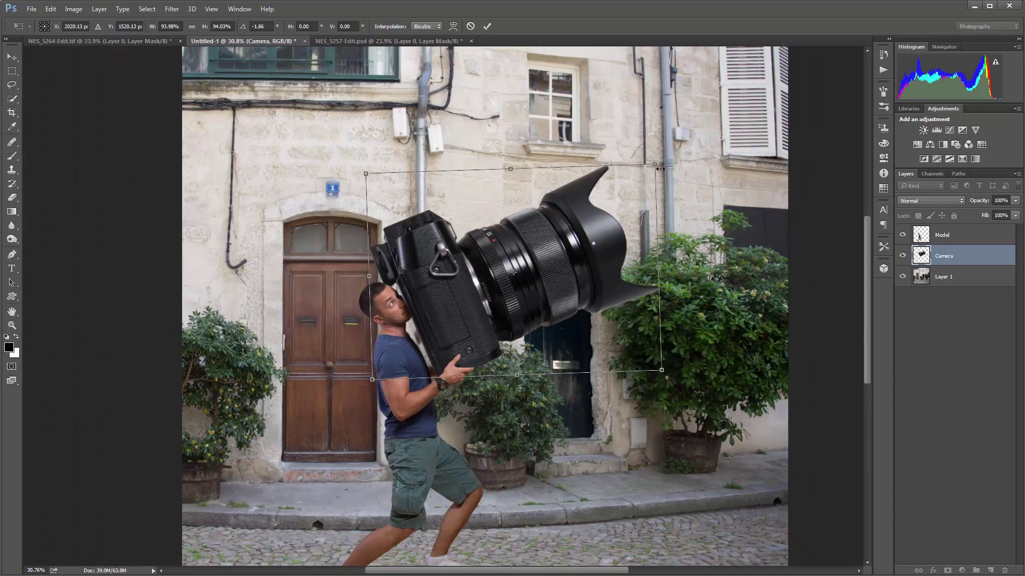
- Rotate the camera to -7.46° and move it up onto the man's shoulder
drag(671, 163, 669, 161)
drag(462, 300, 357, 334)
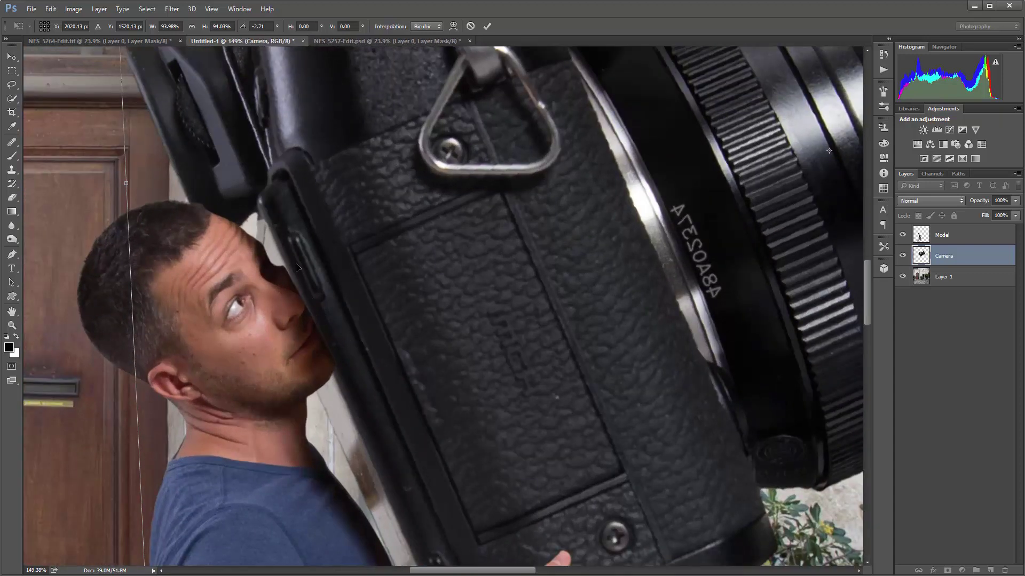
drag(120, 231, 98, 264)
drag(386, 304, 392, 292)
drag(110, 302, 114, 329)
mouse_move(350, 300)
mouse_down()
mouse_move(350, 254)
mouse_move(315, 253)
mouse_move(366, 255)
mouse_move(358, 284)
mouse_up()
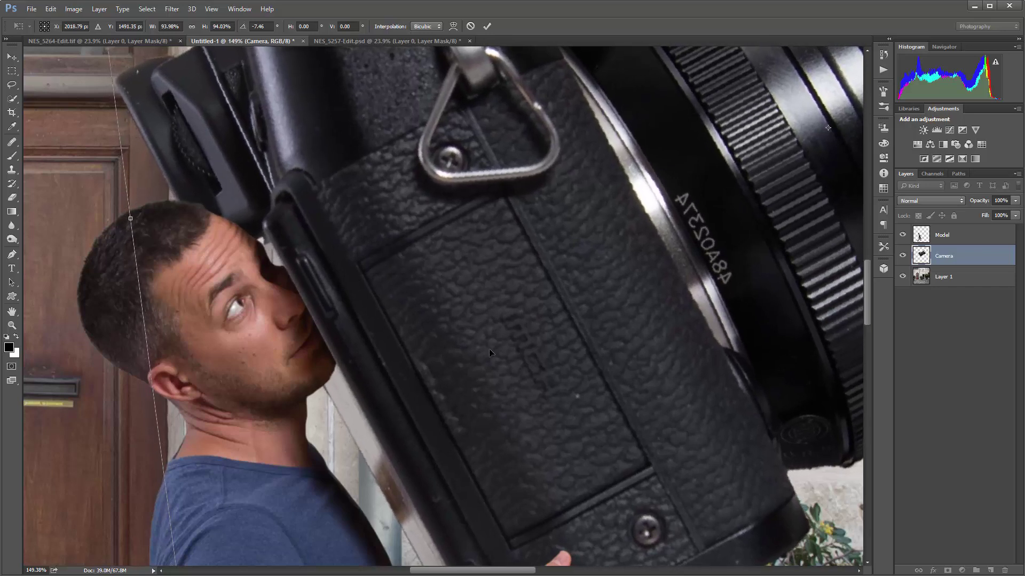
drag(488, 429, 386, 213)
drag(473, 320, 393, 352)
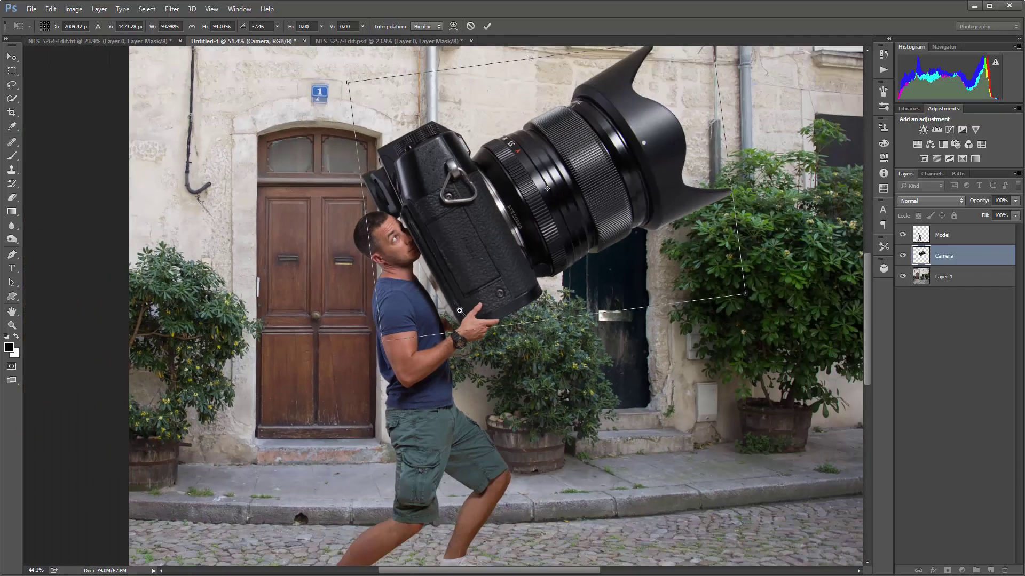
- Shift the camera slightly left and down and enlarge it to about 95%
drag(555, 269, 542, 277)
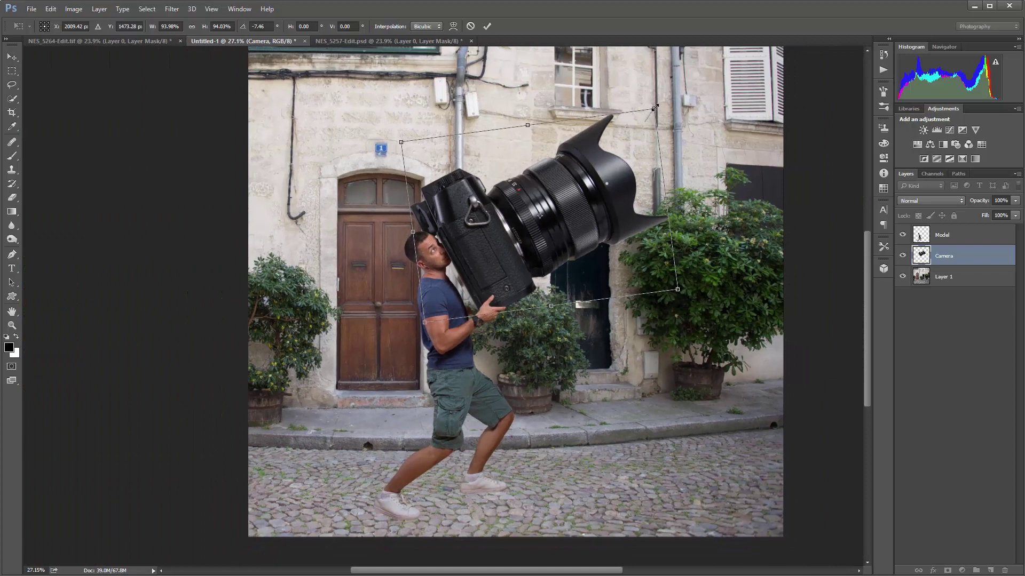
scroll(489, 292, up, 5)
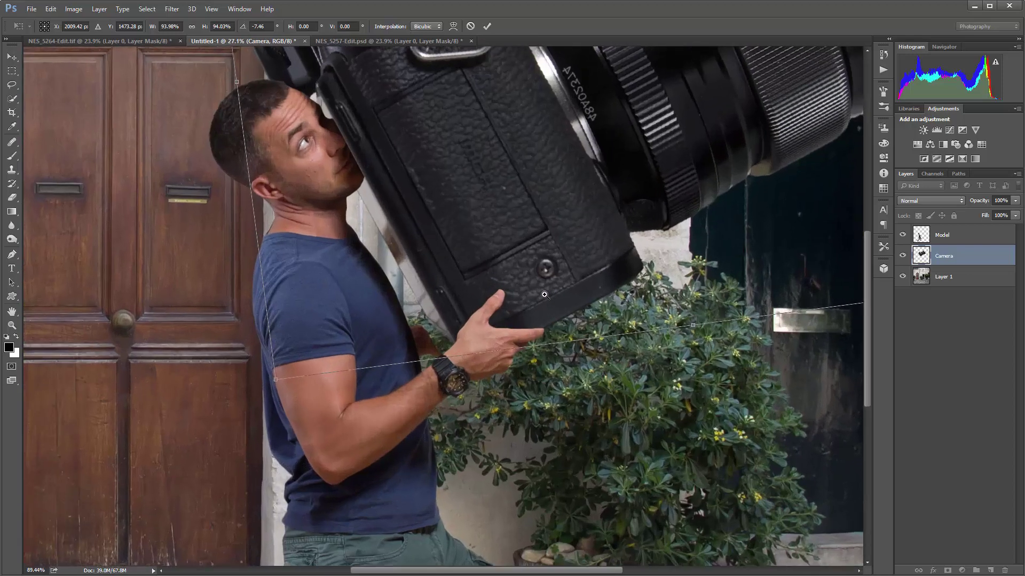
scroll(472, 320, down, 3)
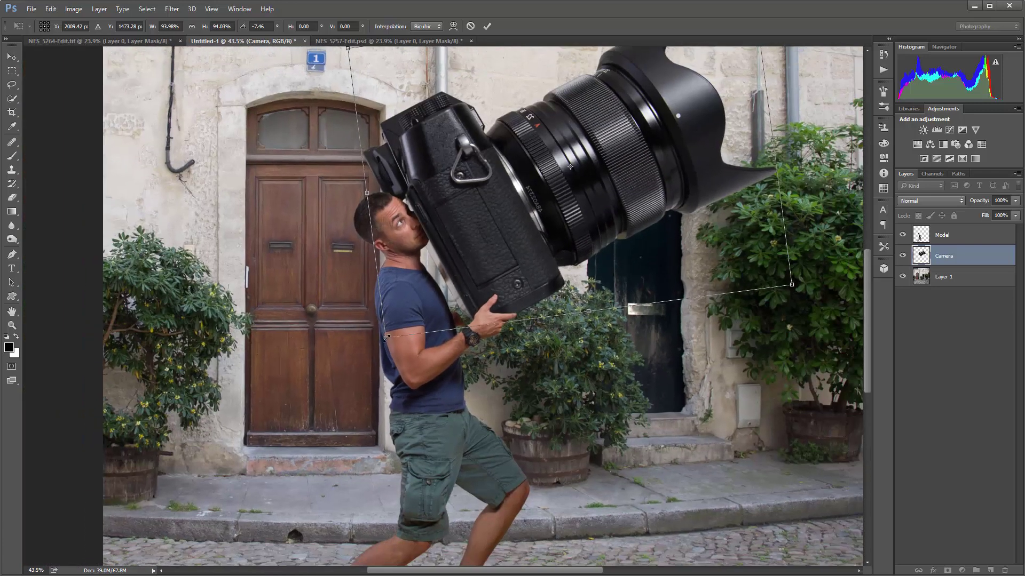
drag(489, 274, 486, 276)
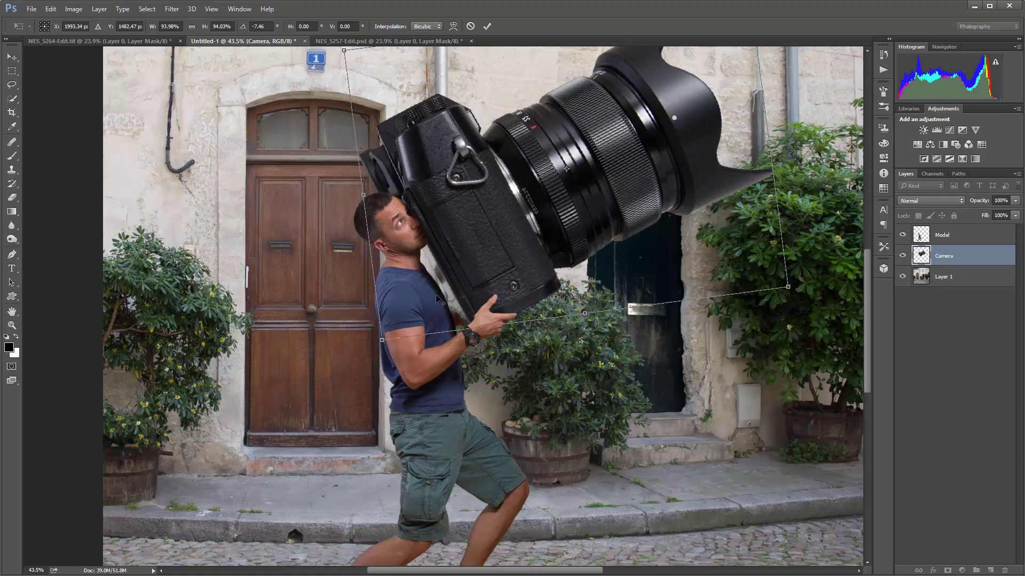
drag(381, 340, 379, 342)
scroll(492, 289, up, 5)
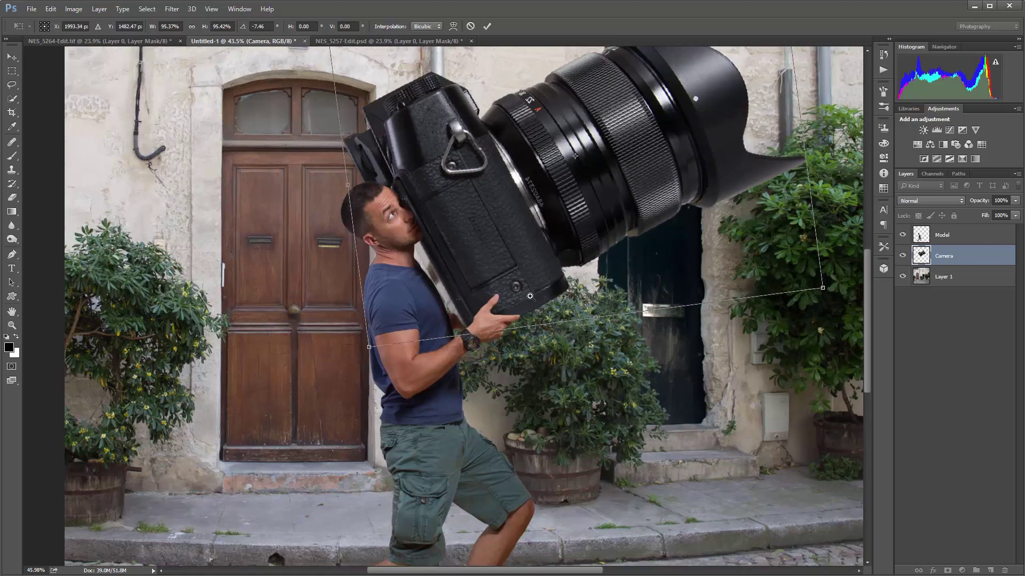
- Nudge the camera a few pixels with the arrow keys to fine-tune its position
key(Up)
key(Up)
key(Up)
key(Up)
key(Up)
key(Up)
key(Up)
key(Up)
key(Left)
key(Left)
key(Left)
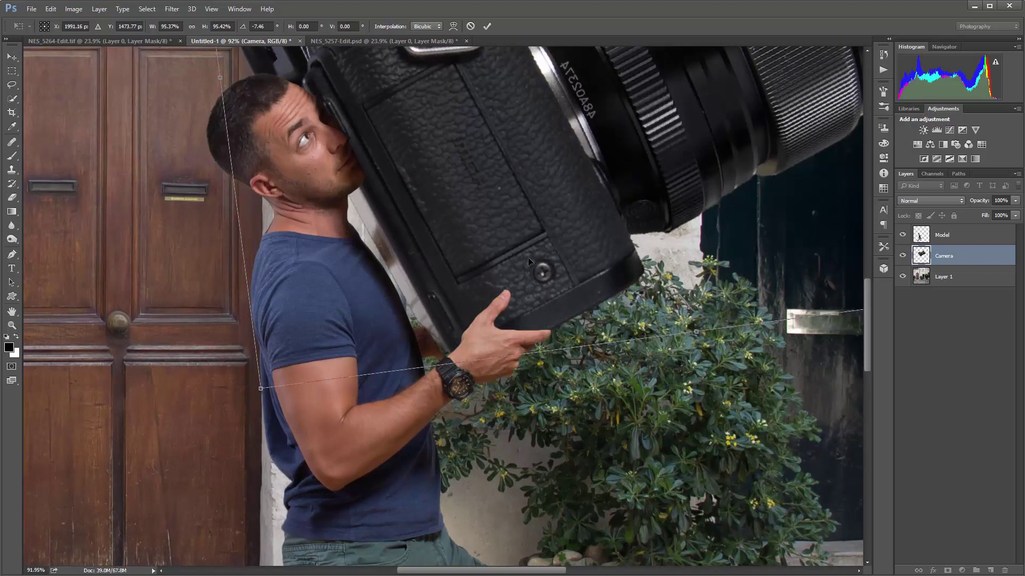
key(Up)
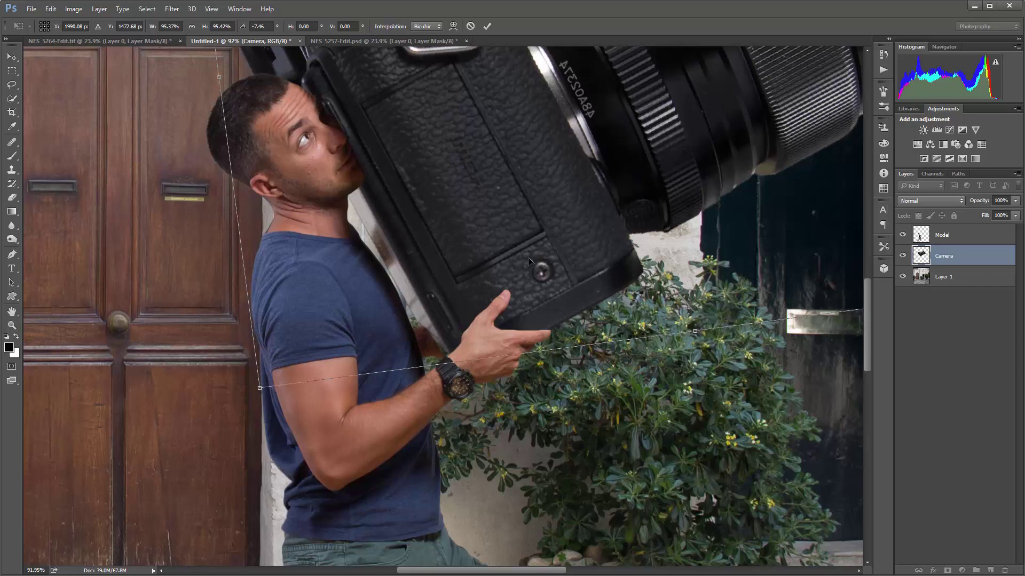
key(Left)
key(Up)
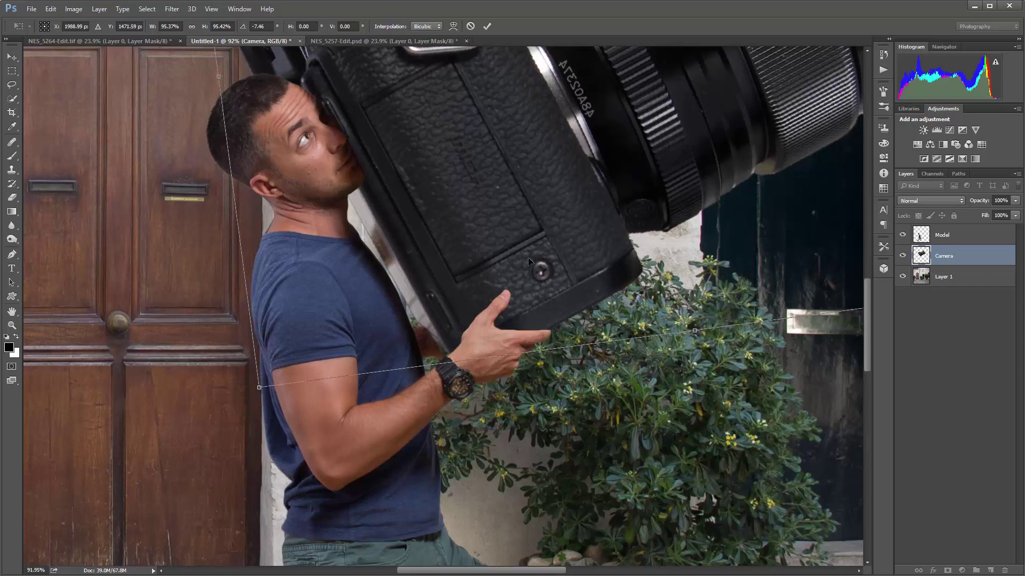
key(Down)
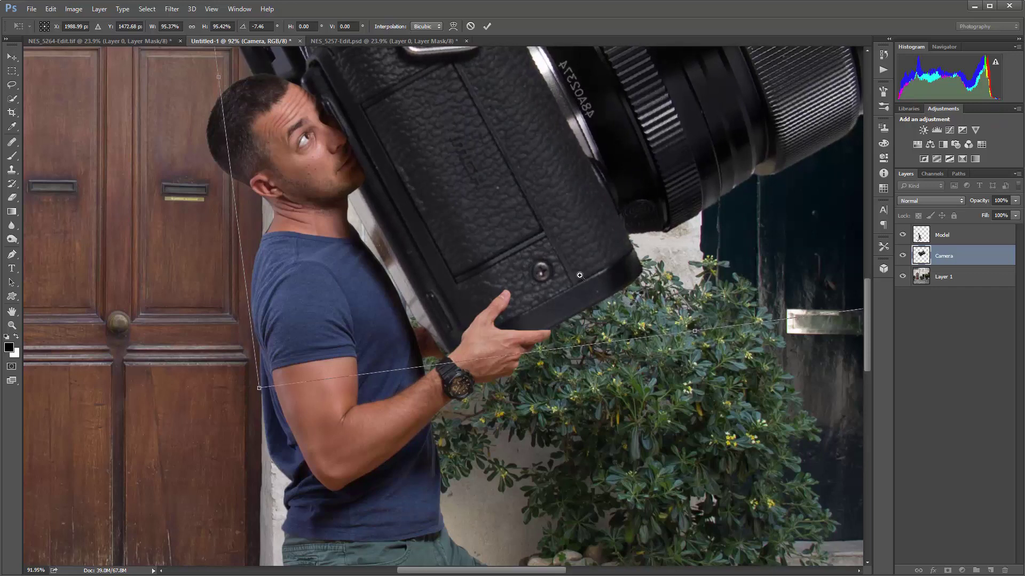
scroll(569, 333, up, 5)
key(Right)
key(Down)
key(Down)
key(Left)
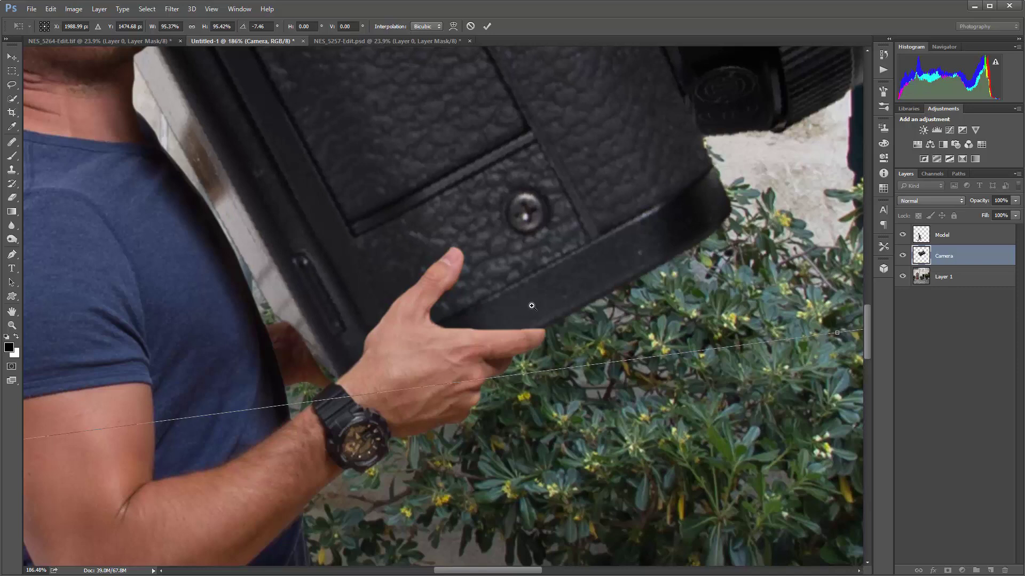
key(ctrl+0)
- Enlarge the camera to about 96%, move it against the hand, and commit the transform
drag(768, 291, 770, 291)
scroll(549, 321, up, 5)
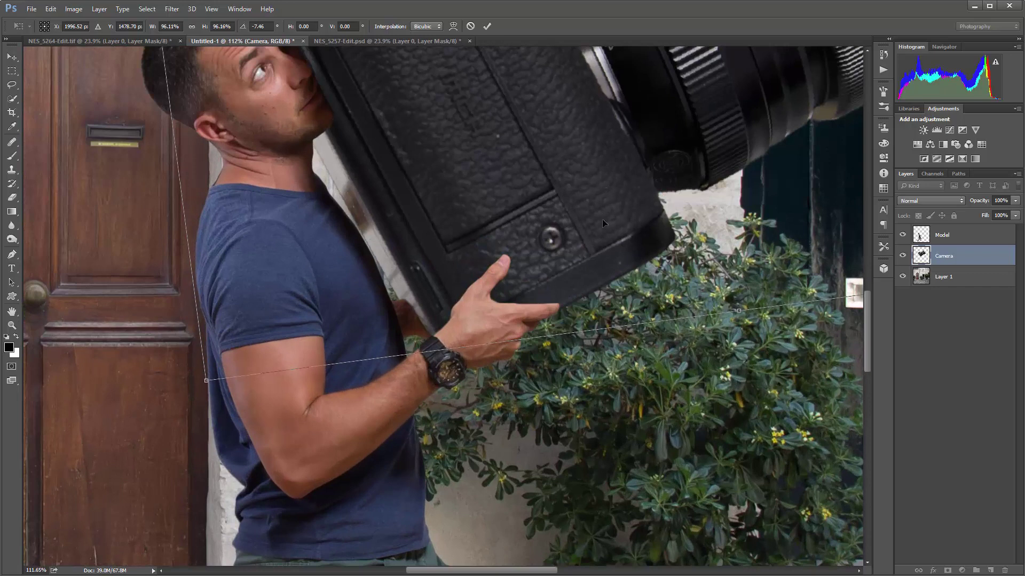
drag(578, 267, 574, 263)
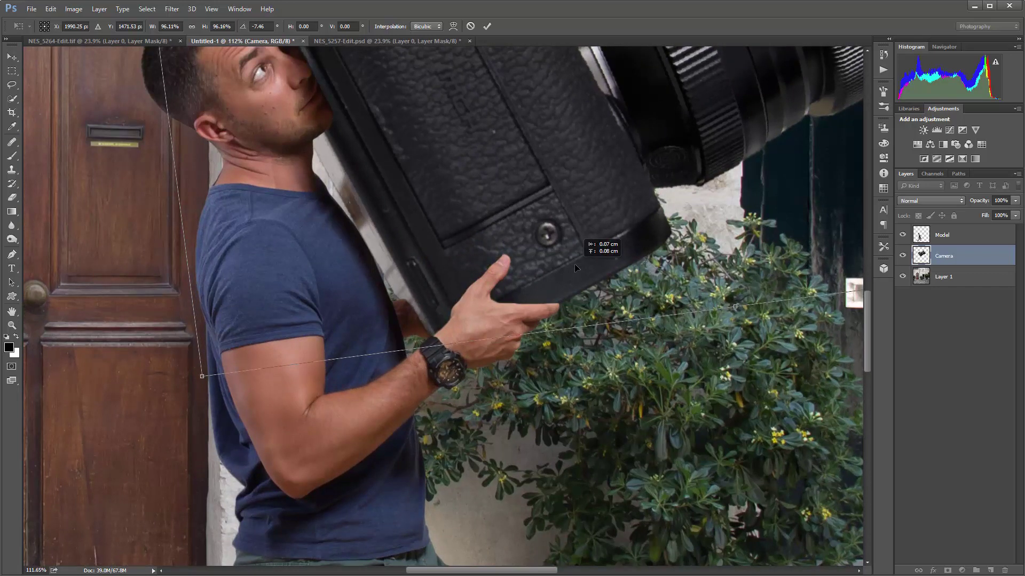
key(Left)
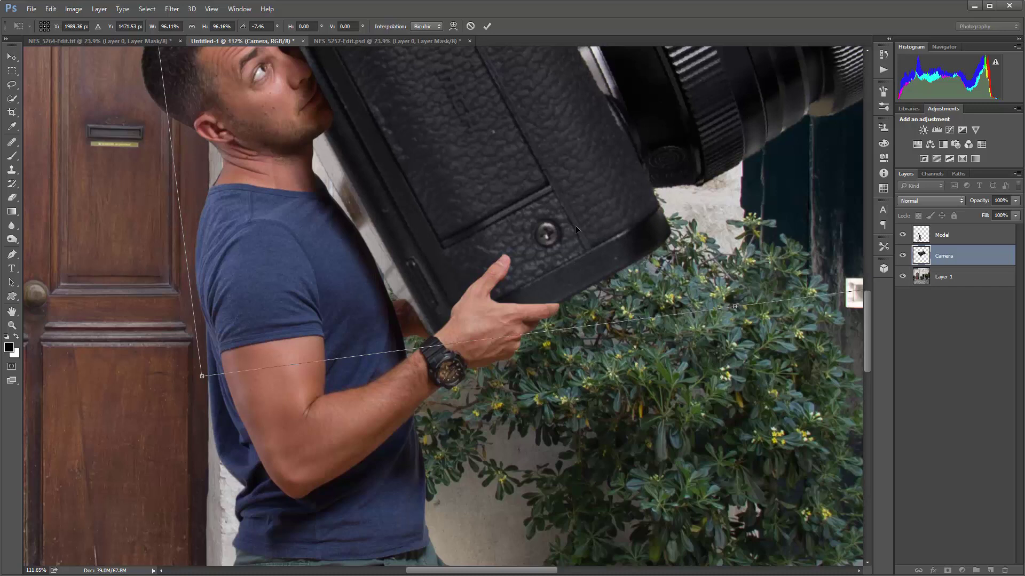
drag(503, 304, 467, 326)
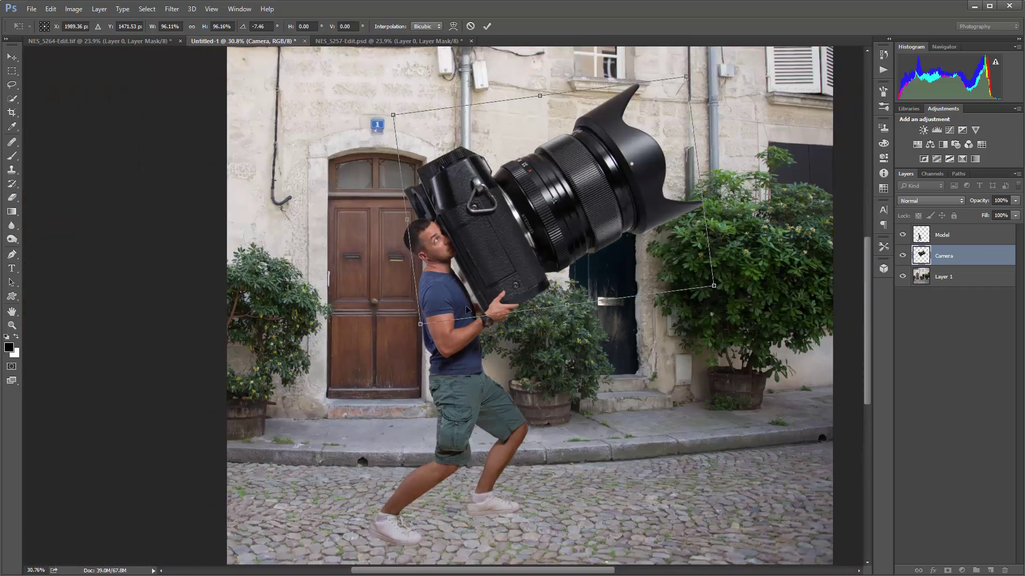
key(Return)
key(ctrl+0)
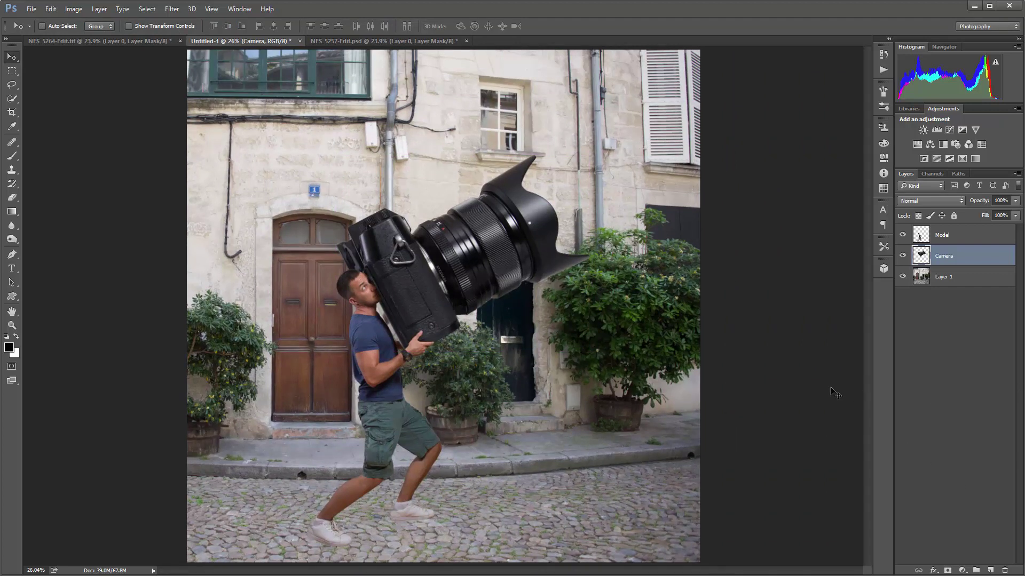
- Select Model together with Camera, drag both left, then reselect the Model layer alone
mouse_move(350, 296)
mouse_down()
mouse_move(377, 307)
mouse_move(357, 303)
mouse_up()
shift+click(927, 233)
drag(403, 366, 378, 369)
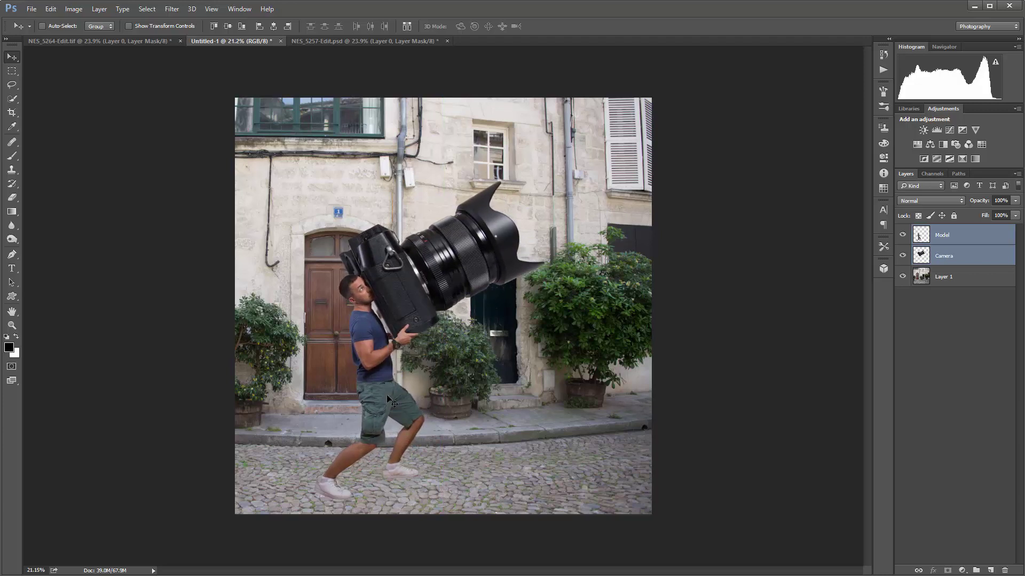
drag(388, 352, 388, 326)
drag(386, 283, 393, 353)
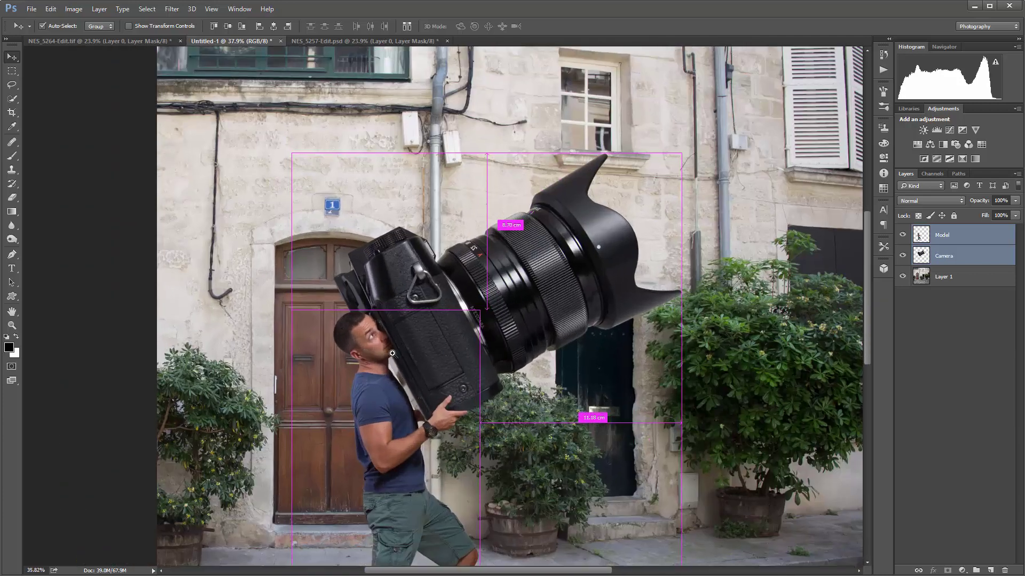
ctrl+click(442, 382)
ctrl+click(441, 362)
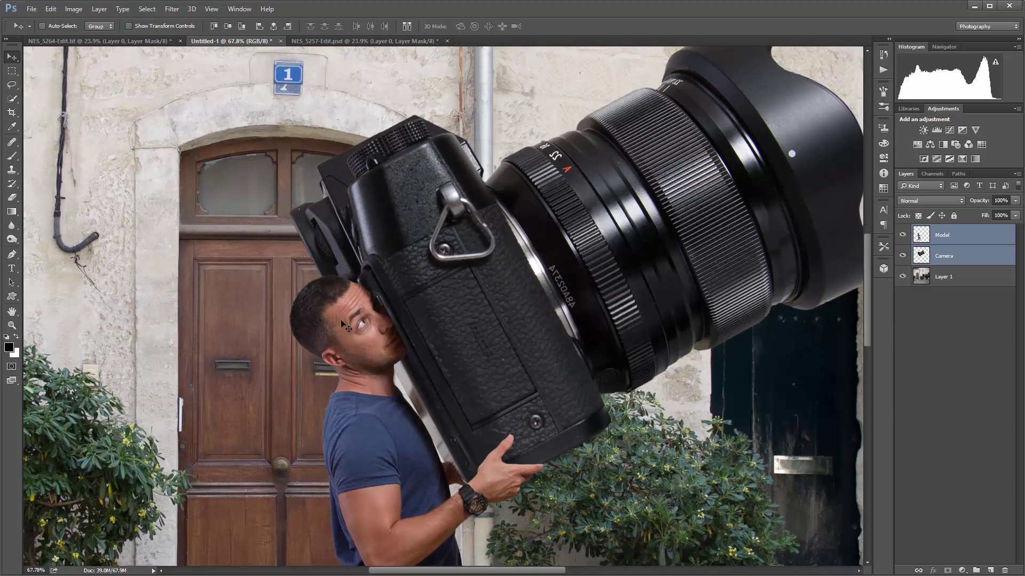
click(925, 240)
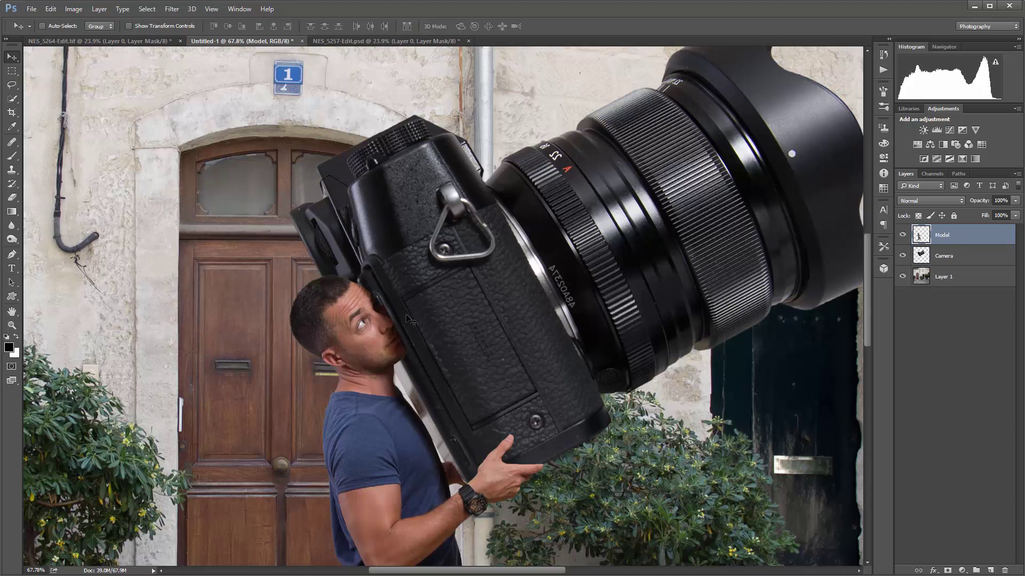
key(l)
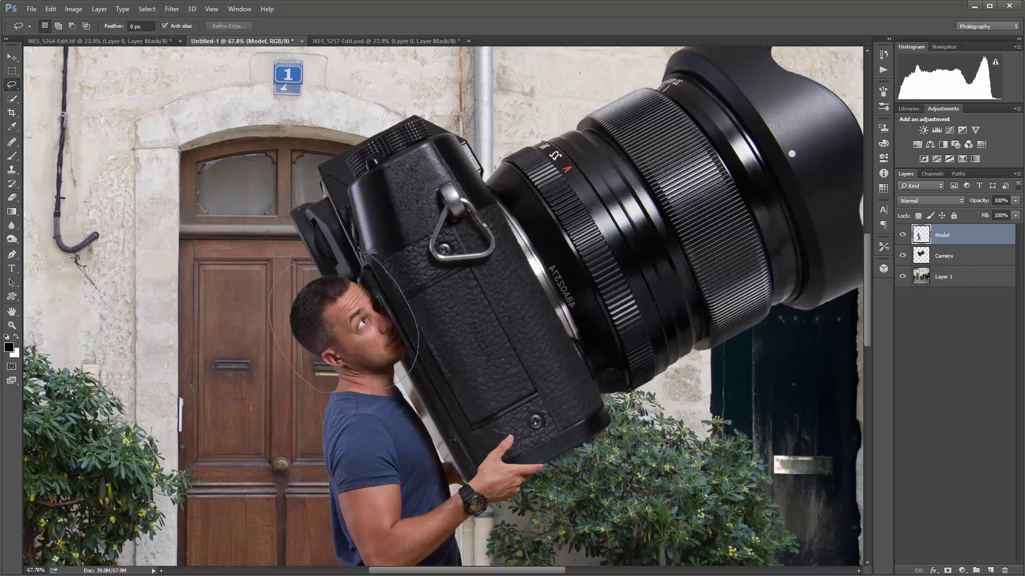
- Lasso the man's head and copy it onto its own new layer
drag(362, 250, 291, 264)
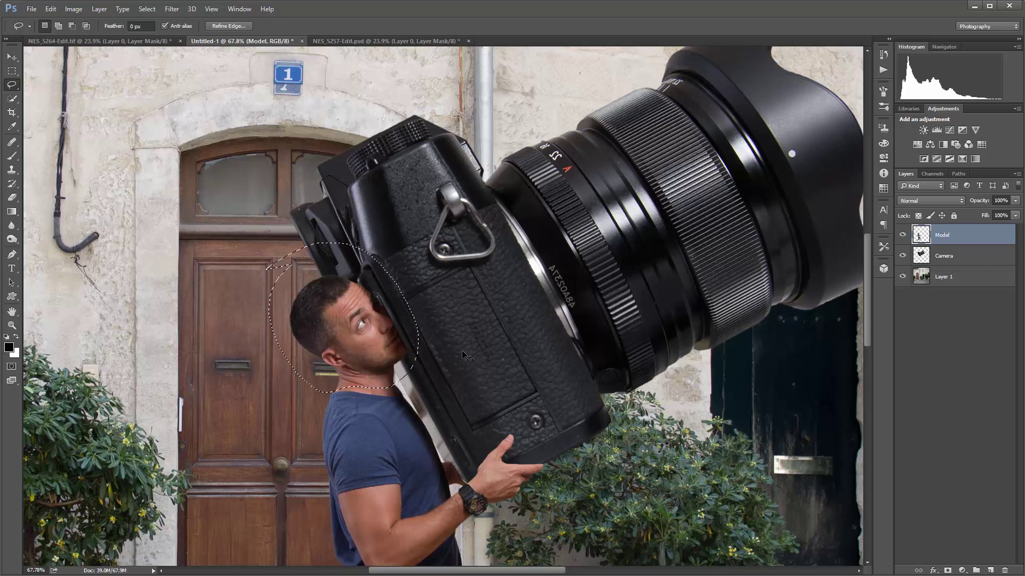
key(ctrl+j)
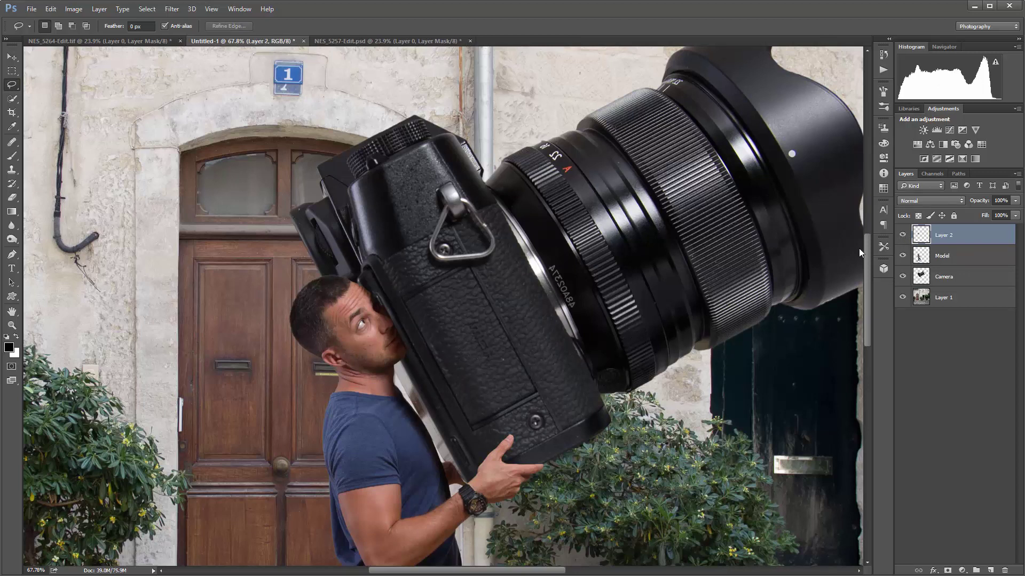
key(v)
mouse_move(350, 341)
mouse_down()
mouse_move(310, 291)
mouse_move(343, 314)
mouse_up()
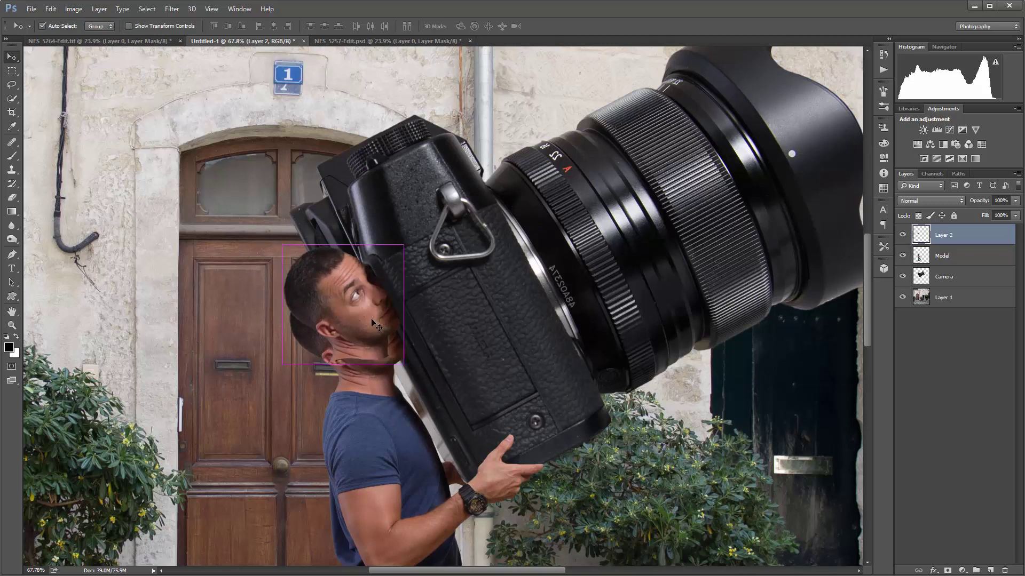
key(ctrl+z)
- Enlarge the head copy to about 123% and shift it down-right against the camera
key(ctrl+t)
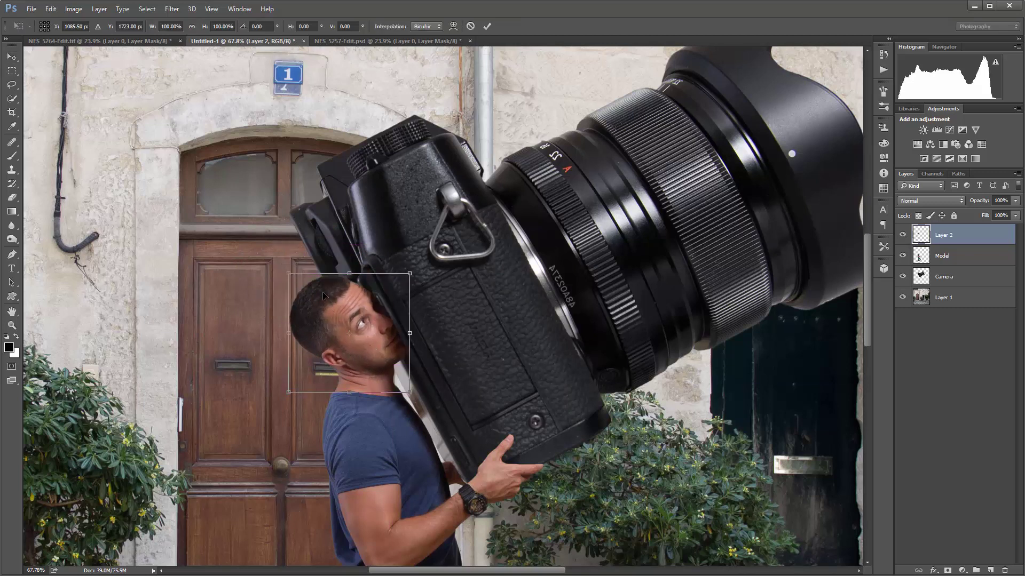
drag(289, 275, 253, 239)
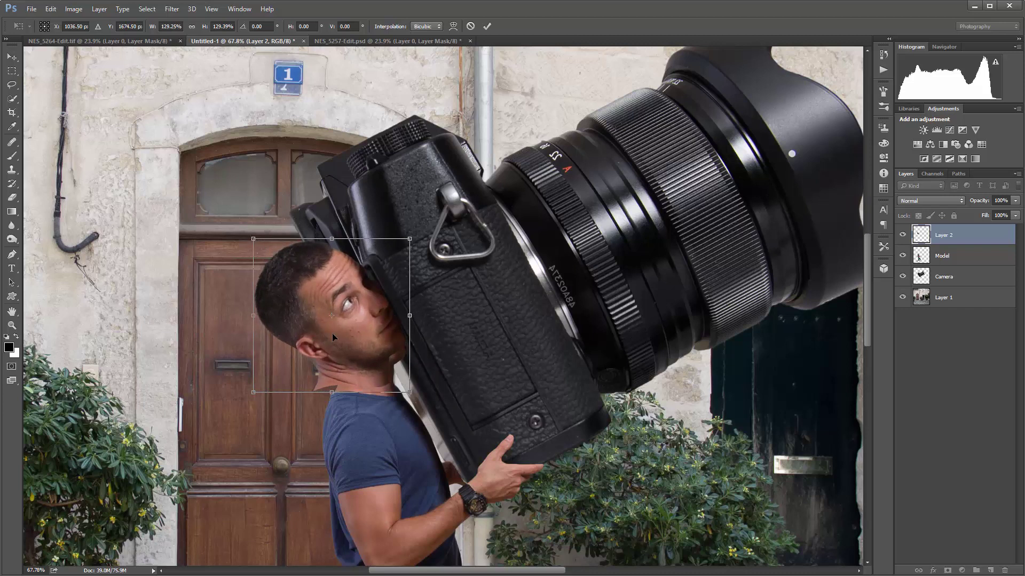
drag(253, 239, 251, 236)
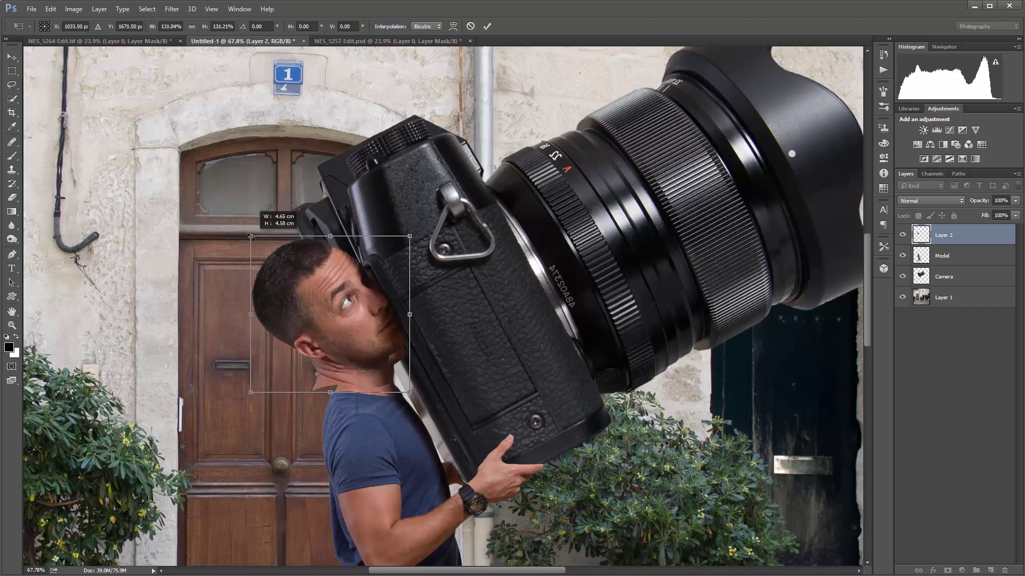
scroll(475, 308, down, 3)
scroll(424, 338, up, 3)
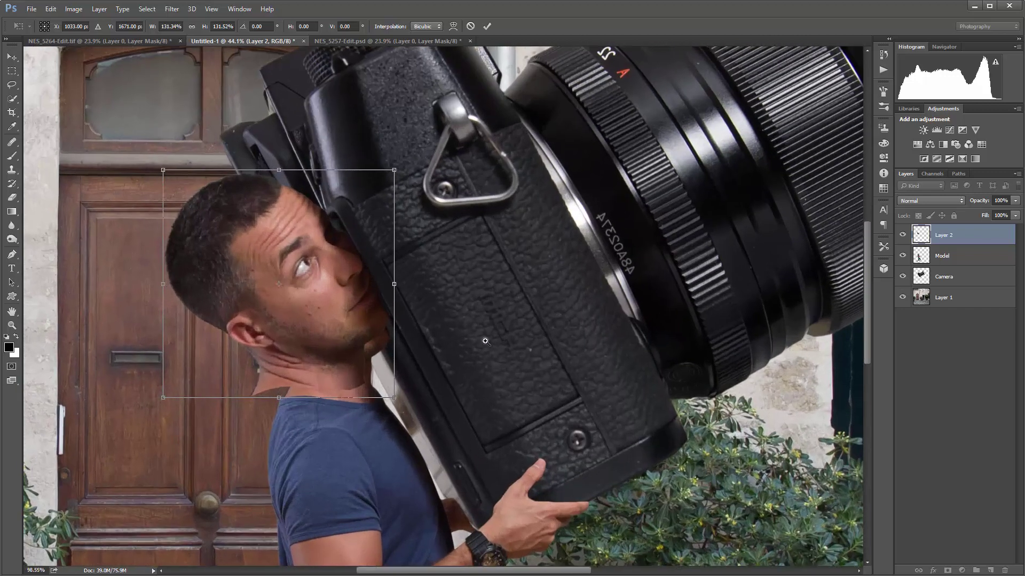
drag(349, 367, 358, 380)
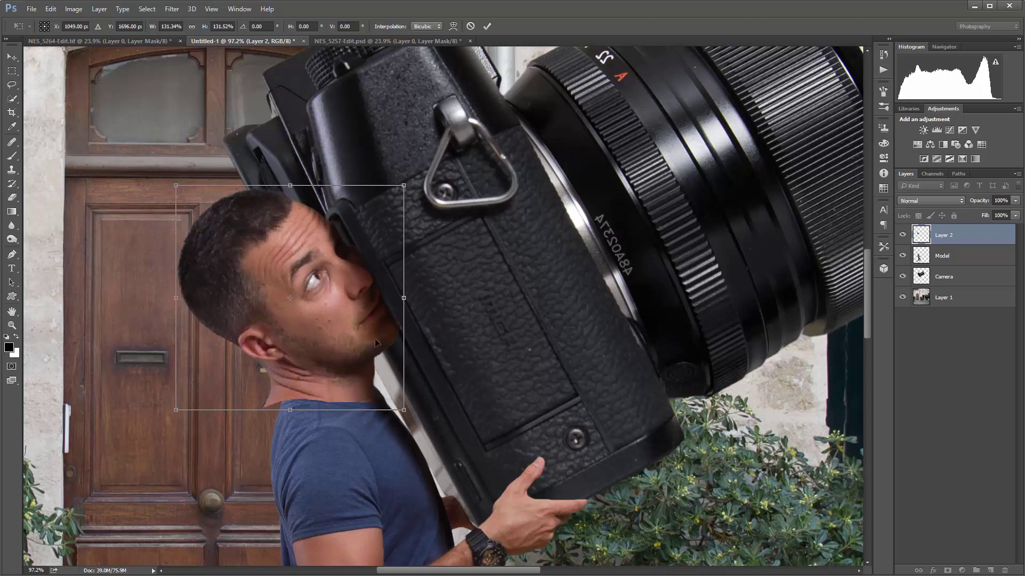
key(Return)
- Enlarge the head layer a little more, to roughly 104%, and apply it
scroll(375, 339, down, 5)
scroll(424, 389, down, 3)
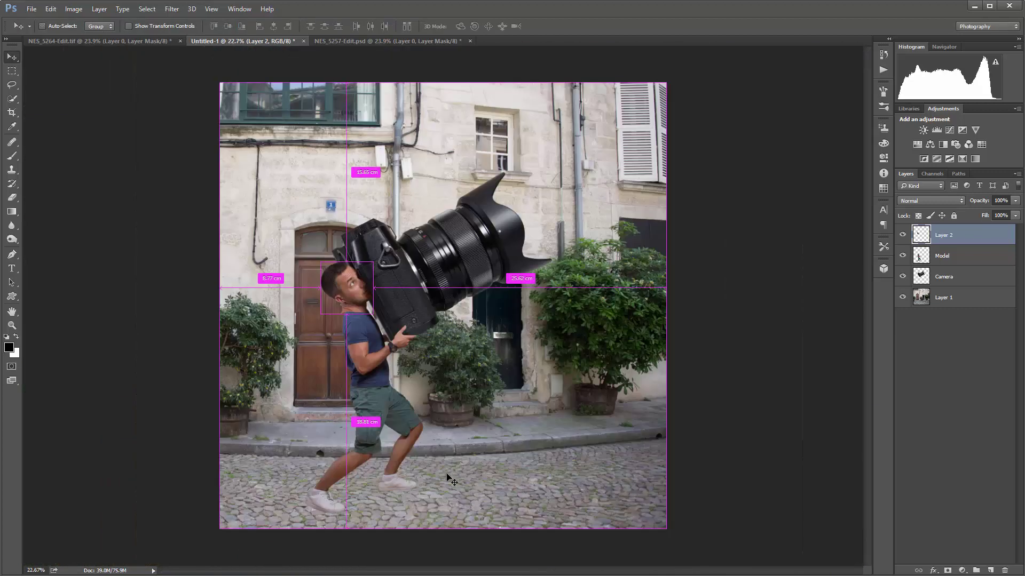
scroll(369, 289, up, 1)
scroll(368, 290, up, 4)
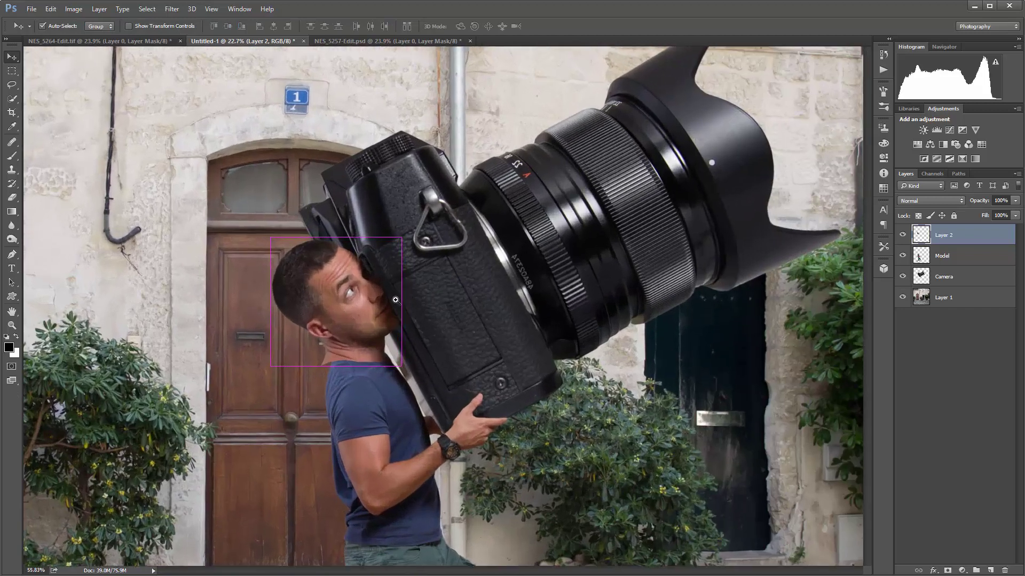
key(ctrl+t)
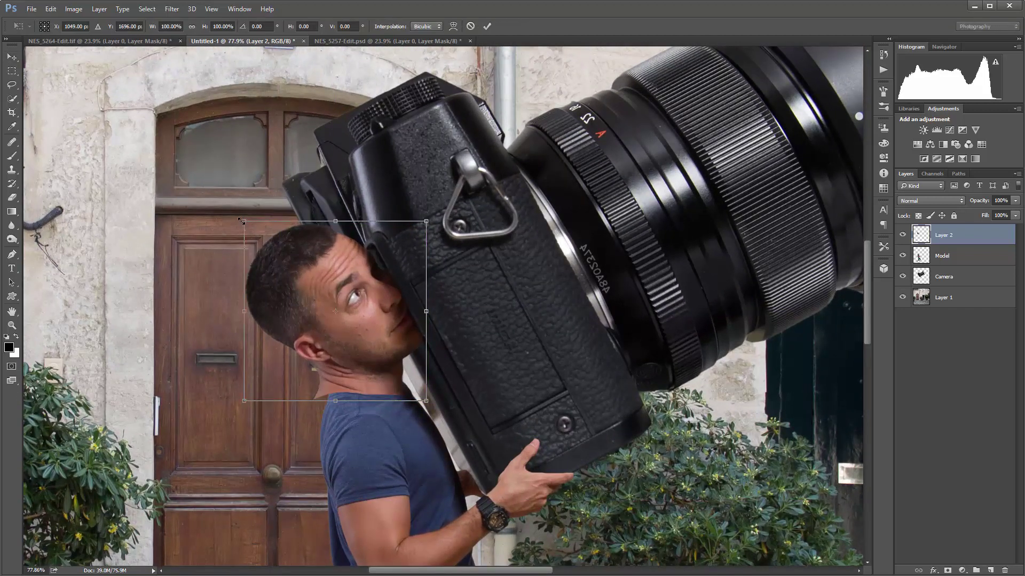
drag(240, 220, 235, 215)
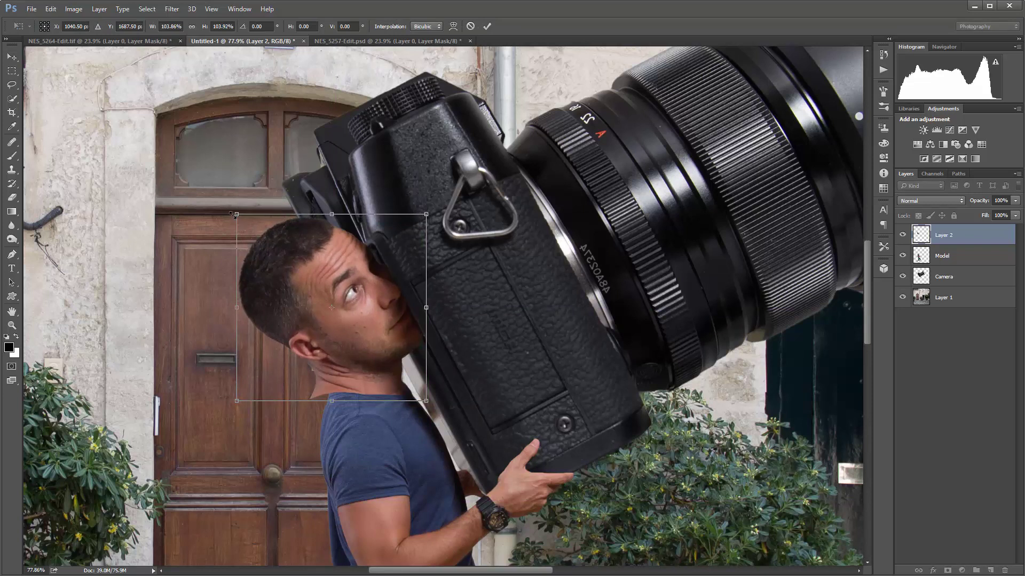
key(Return)
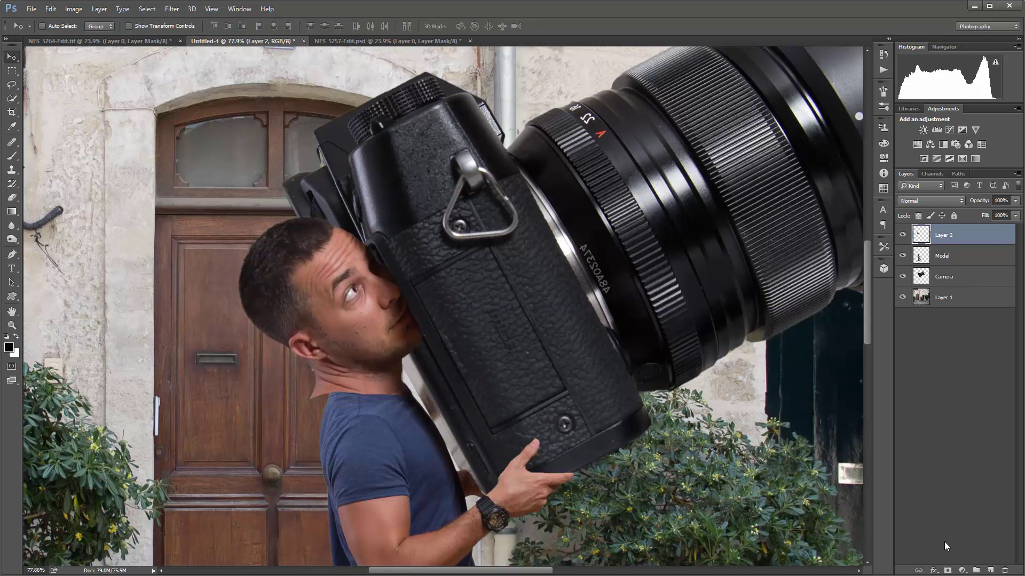
- Mask Layer 2 and paint out the jagged neck edge above the collar and under the ear
click(947, 571)
scroll(333, 377, up, 5)
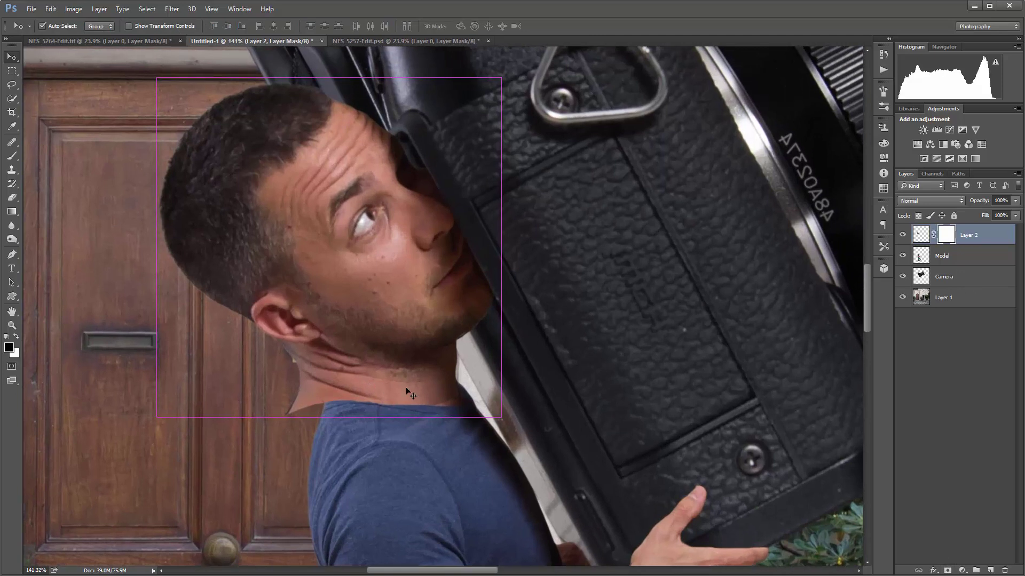
key(b)
mouse_move(456, 399)
mouse_down()
mouse_move(370, 410)
mouse_move(474, 400)
mouse_move(283, 395)
mouse_move(292, 399)
mouse_move(310, 354)
mouse_move(321, 380)
mouse_move(303, 364)
mouse_move(279, 364)
mouse_move(330, 394)
mouse_move(282, 363)
mouse_move(369, 391)
mouse_move(336, 387)
mouse_move(399, 396)
mouse_up()
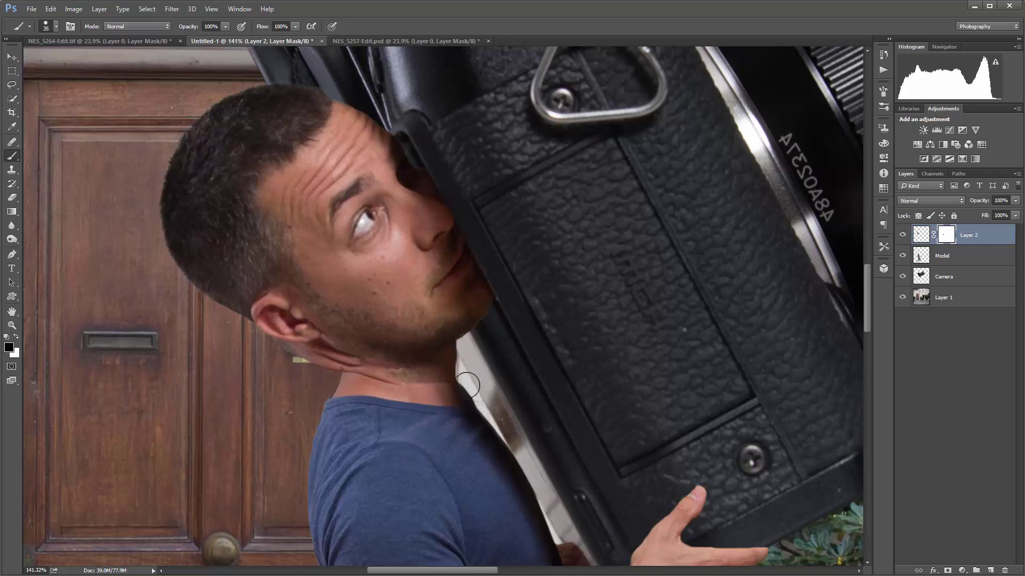
scroll(440, 396, down, 5)
scroll(378, 416, up, 5)
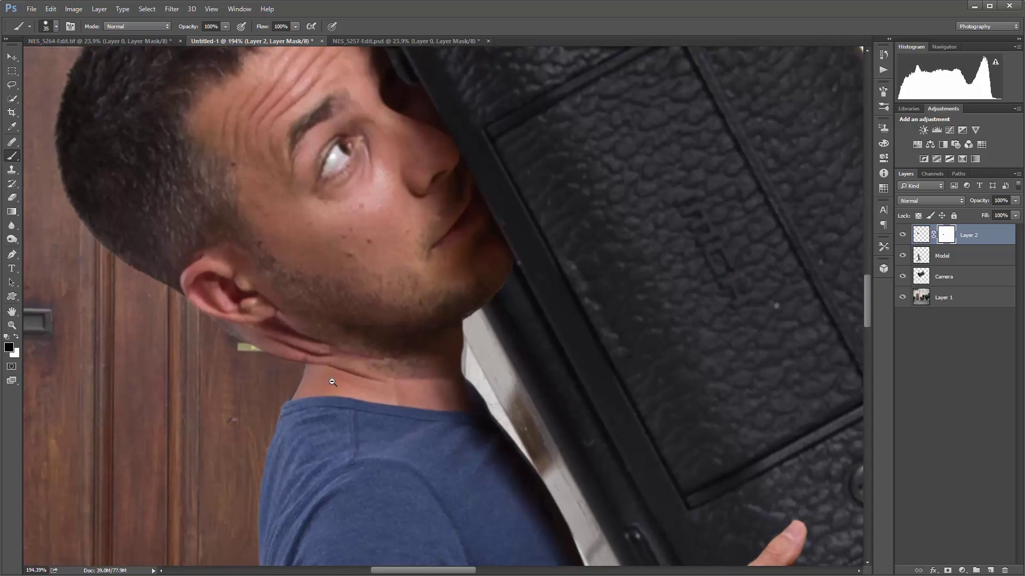
scroll(221, 337, up, 2)
key(bracketleft)
key(bracketleft)
key(bracketleft)
mouse_move(267, 326)
mouse_down()
mouse_move(345, 330)
mouse_move(404, 369)
mouse_move(399, 378)
mouse_move(277, 353)
mouse_move(347, 356)
mouse_move(268, 349)
mouse_move(346, 346)
mouse_move(333, 327)
mouse_move(388, 372)
mouse_up()
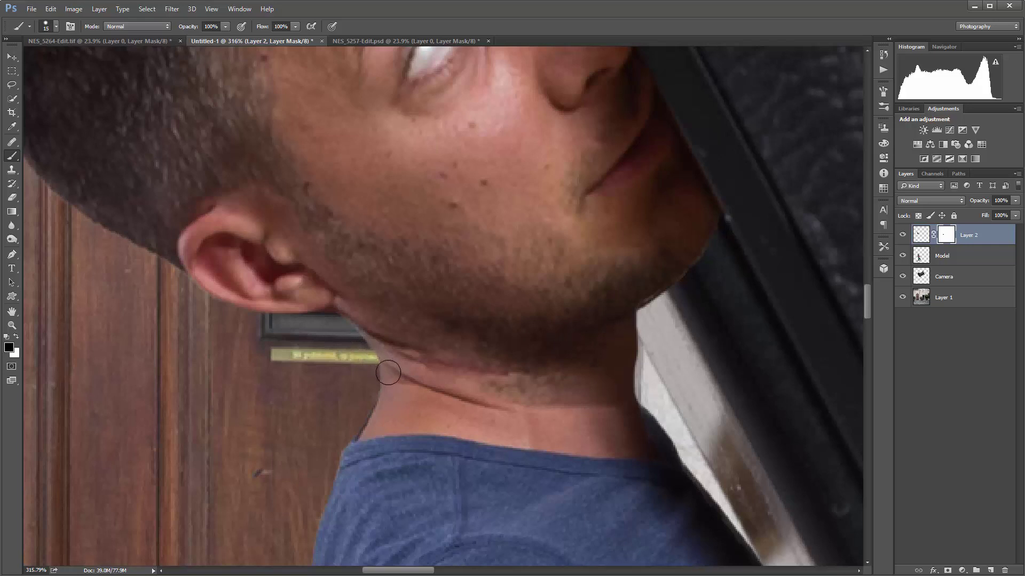
- With a 20% hardness brush at lowered opacity, paint out the stubble band and blend the neck
right_click(480, 405)
drag(569, 468, 548, 470)
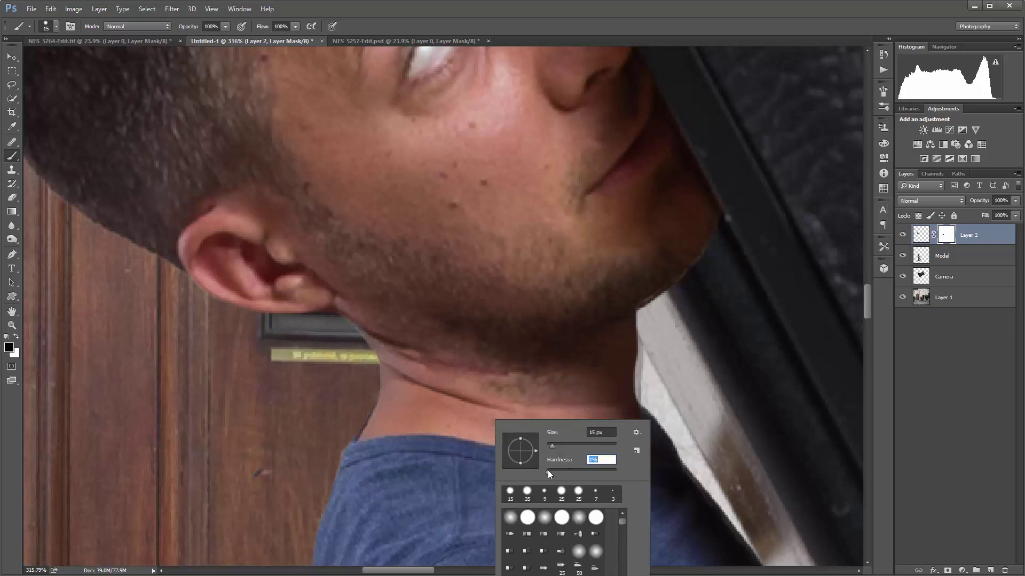
click(454, 413)
key(bracketright)
key(bracketright)
key(bracketright)
key(bracketright)
mouse_move(579, 412)
mouse_down()
mouse_move(506, 409)
mouse_move(633, 414)
mouse_up()
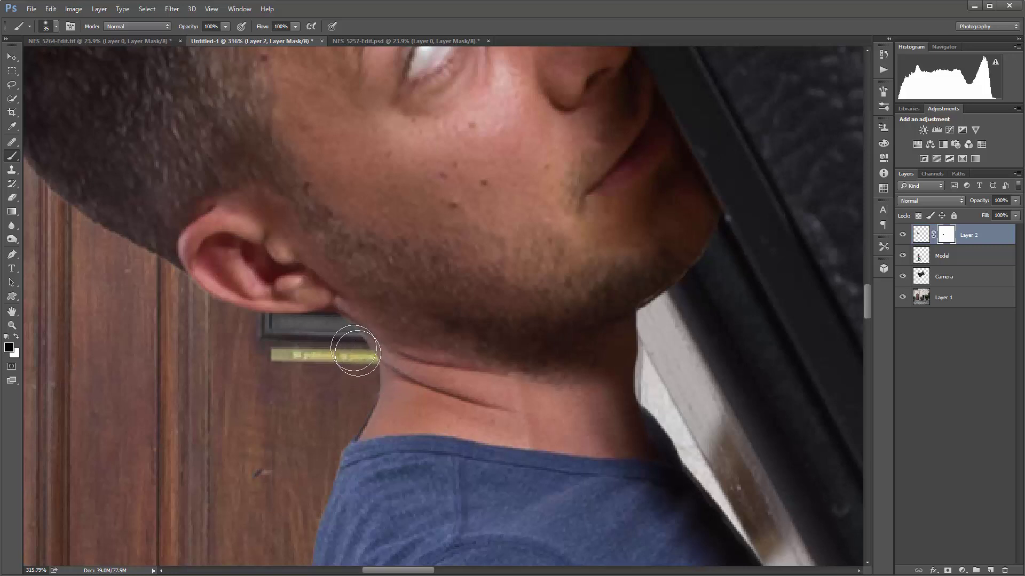
key(bracketleft)
key(bracketleft)
key(bracketleft)
key(bracketleft)
key(bracketleft)
key(bracketleft)
key(bracketleft)
key(bracketleft)
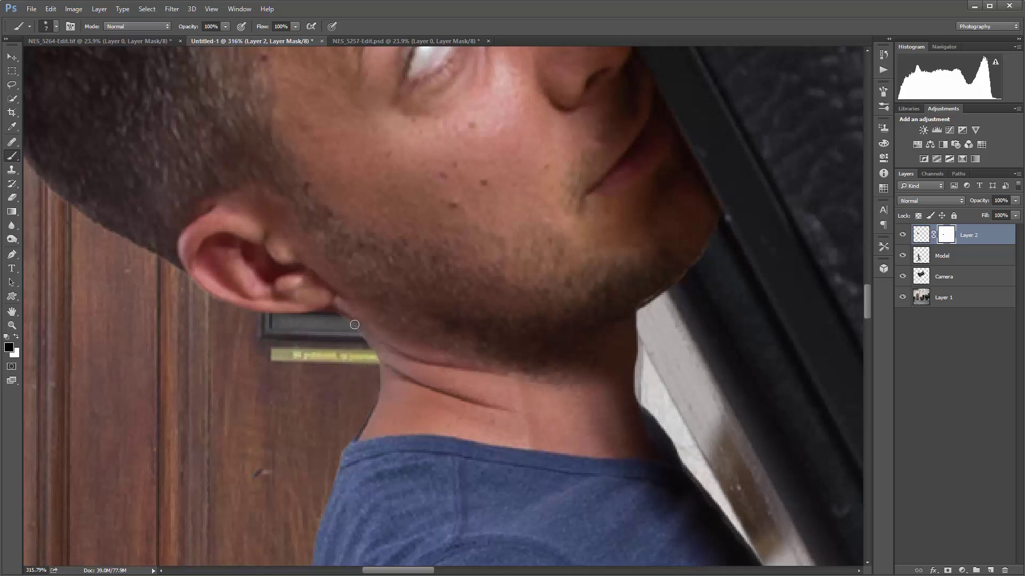
key(bracketright)
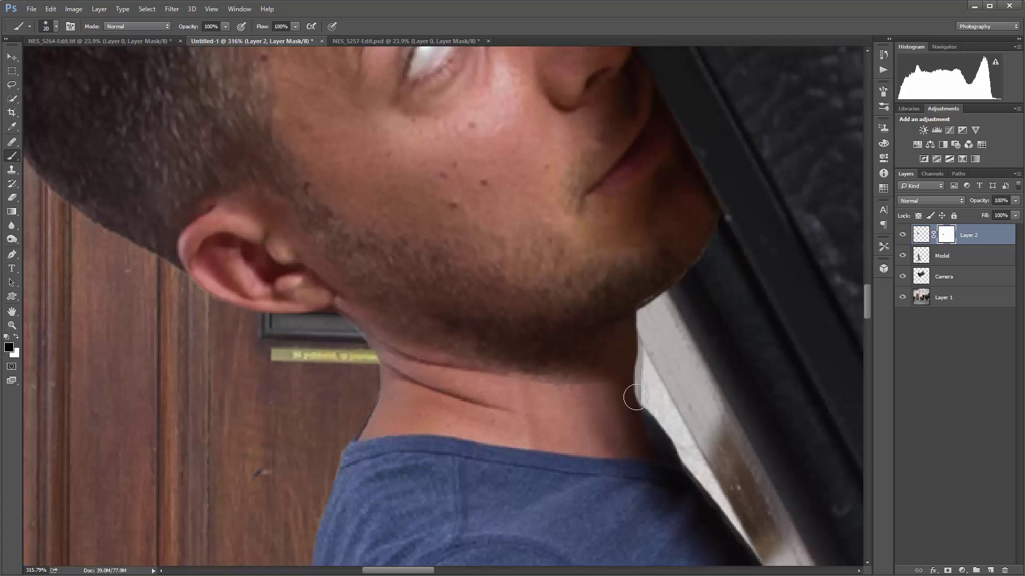
drag(187, 28, 149, 34)
key(bracketright)
key(bracketright)
key(bracketright)
key(bracketright)
key(bracketright)
drag(595, 403, 533, 401)
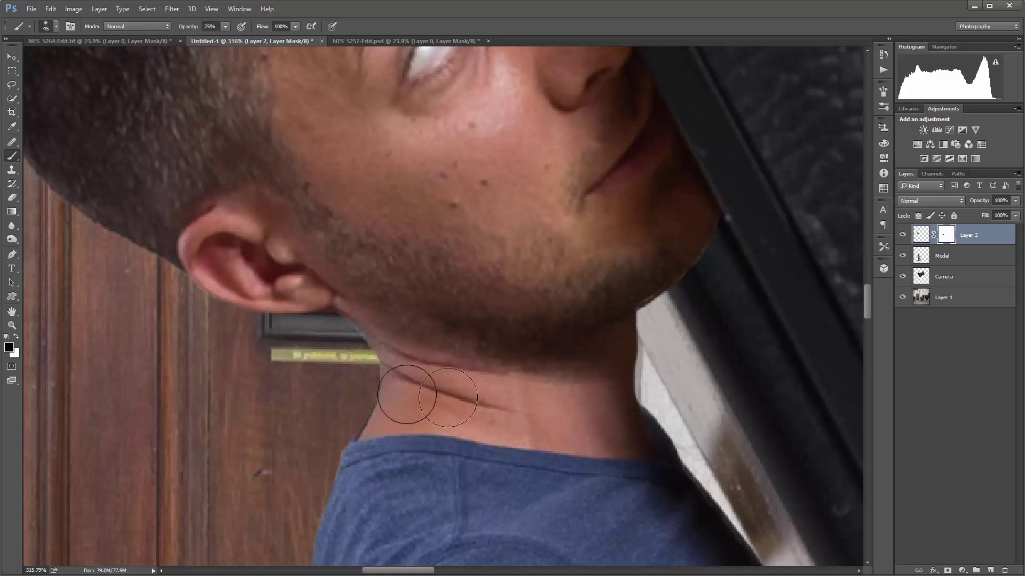
drag(446, 424, 345, 455)
scroll(442, 436, down, 1)
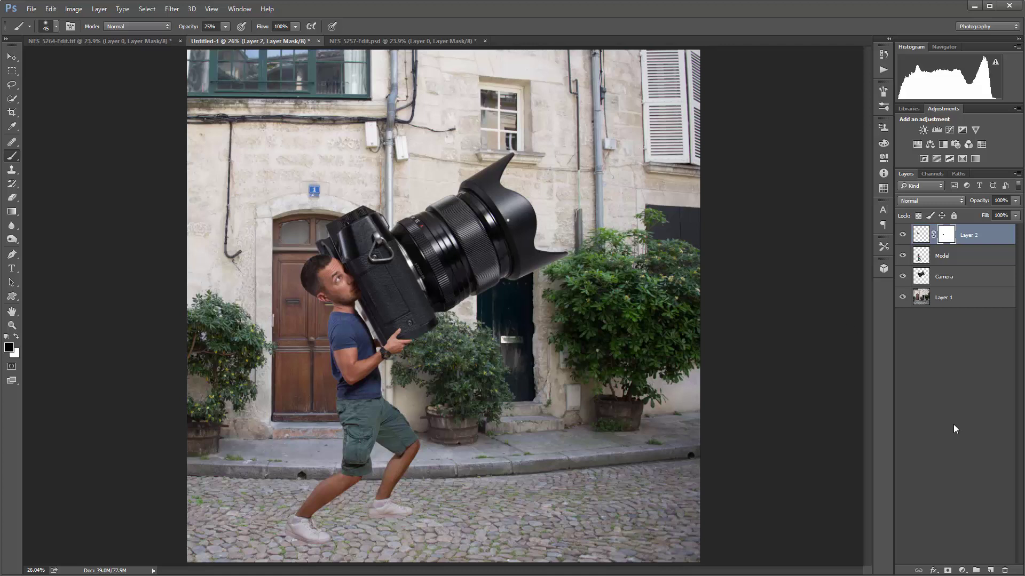
- Add an empty mask to the Model layer and load the Camera layer's outline as a selection
key(v)
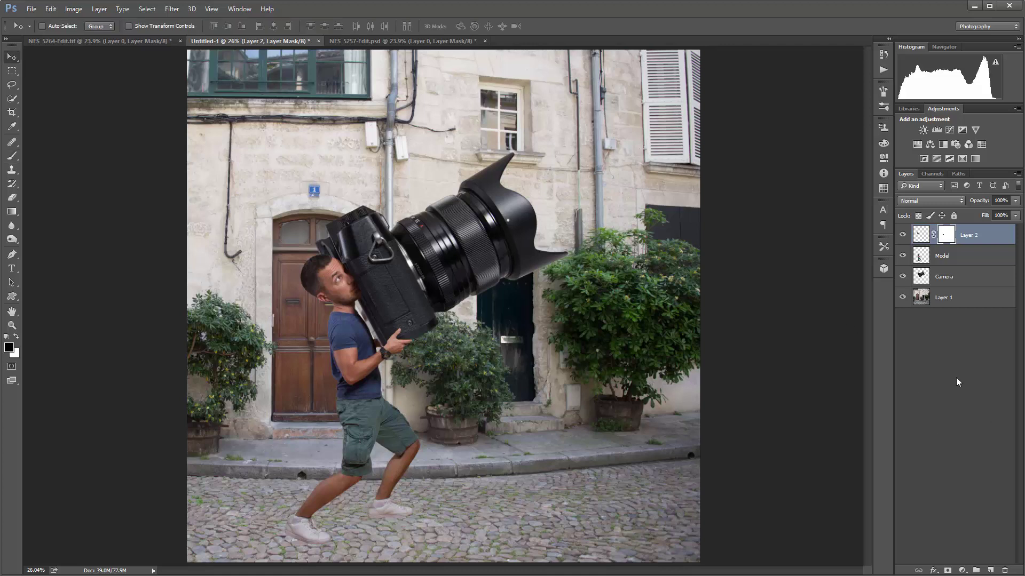
drag(369, 337, 469, 358)
drag(404, 357, 414, 352)
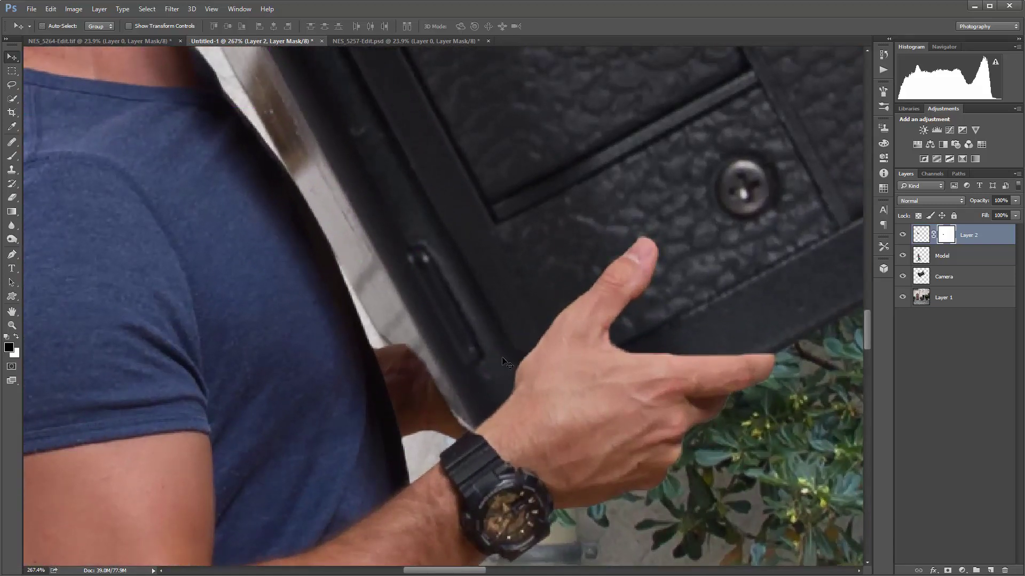
click(920, 259)
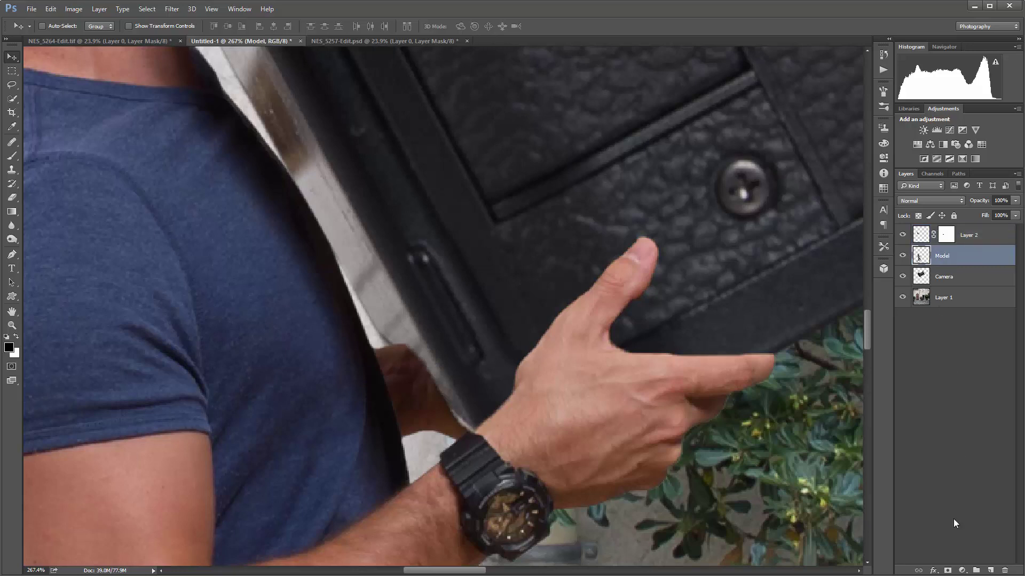
click(948, 570)
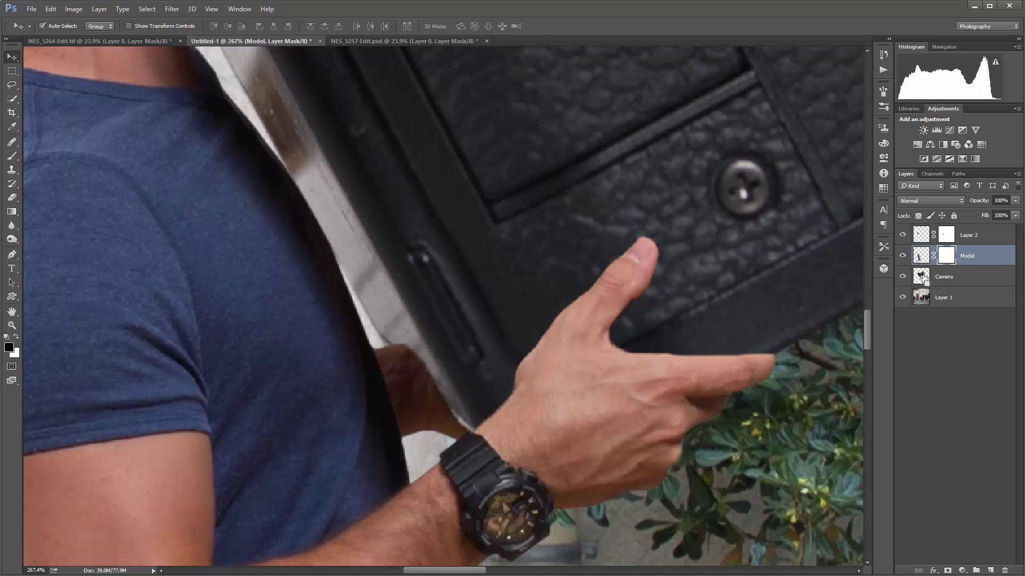
ctrl+click(924, 279)
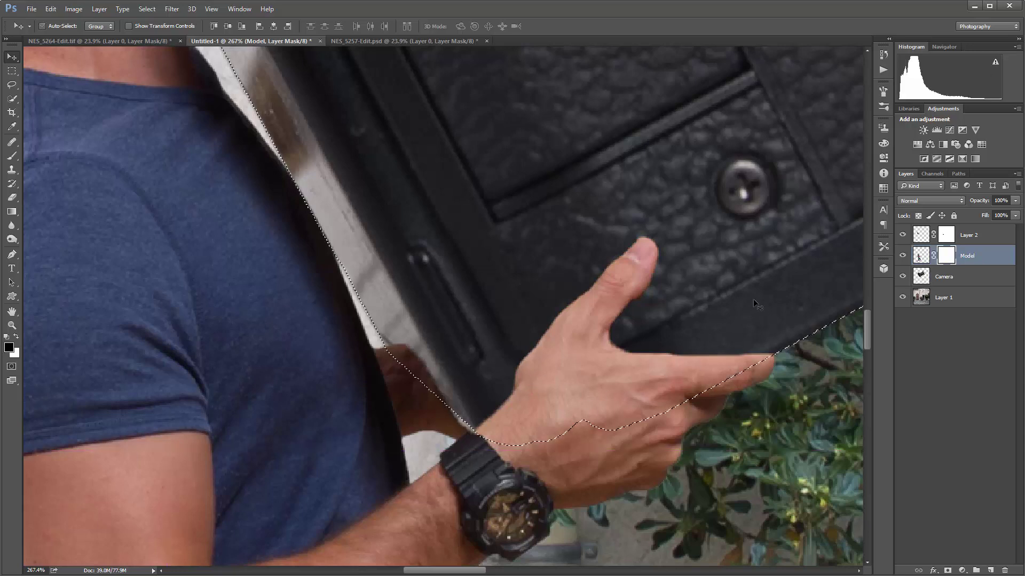
- Brush out the fingers overlapping the camera edge, then deselect the camera selection
key(b)
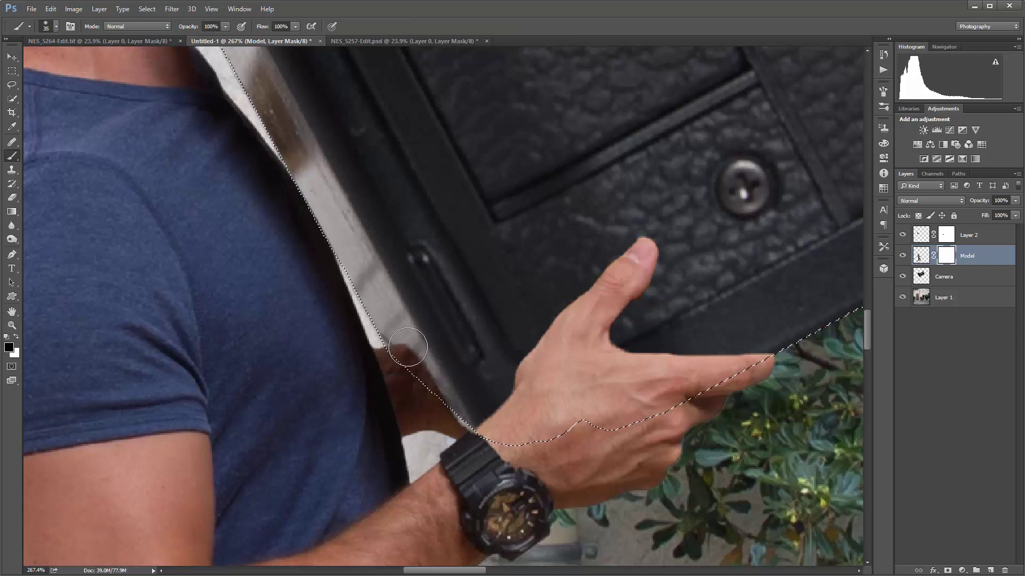
mouse_move(398, 338)
mouse_down()
mouse_move(451, 404)
mouse_move(423, 365)
mouse_move(412, 325)
mouse_up()
key(ctrl+d)
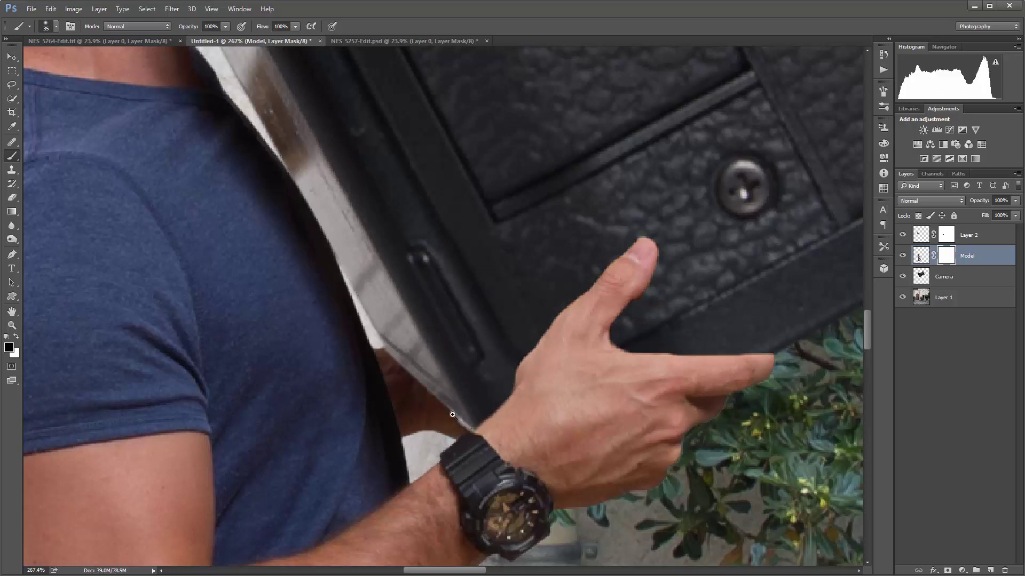
- Clone-stamp over stray pixels at the wrist edge on the Model layer
ctrl+click(476, 423)
click(921, 257)
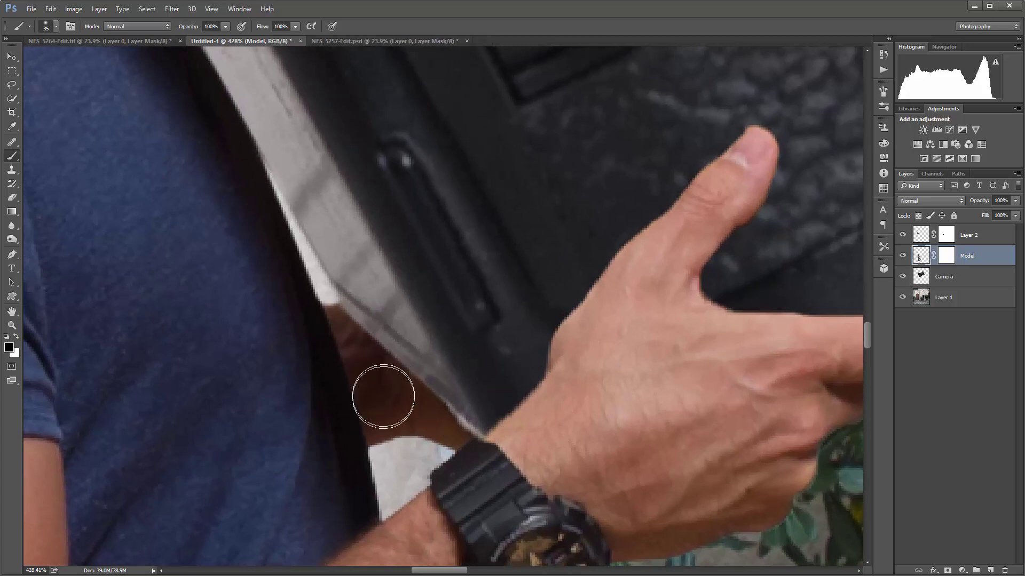
click(12, 171)
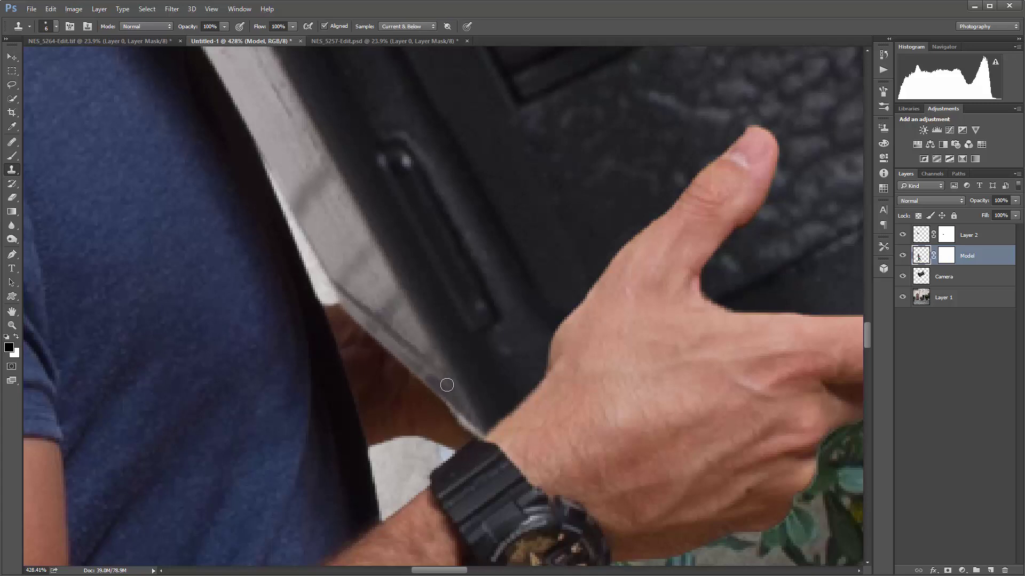
right_click(467, 380)
drag(518, 429, 500, 431)
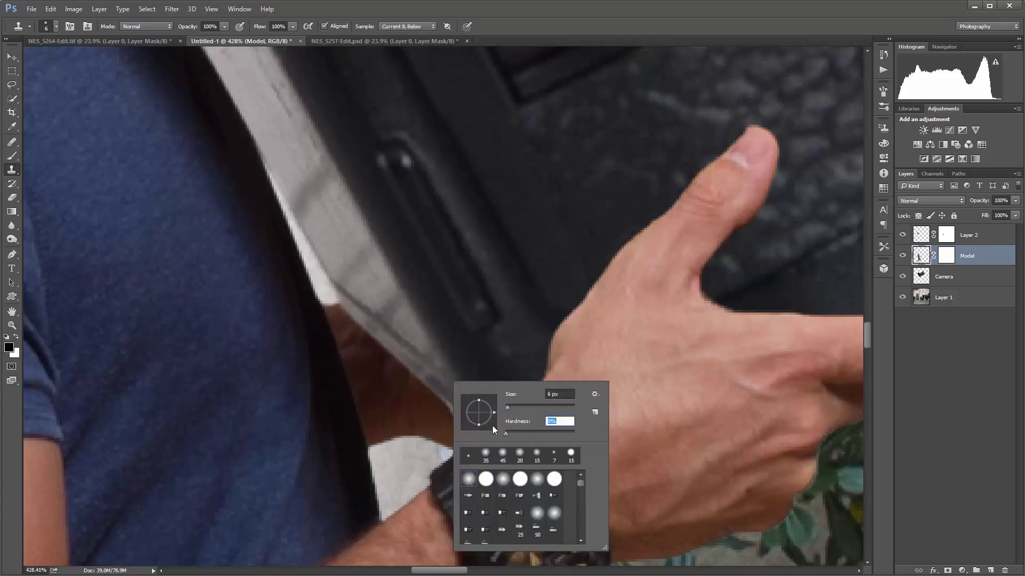
click(438, 415)
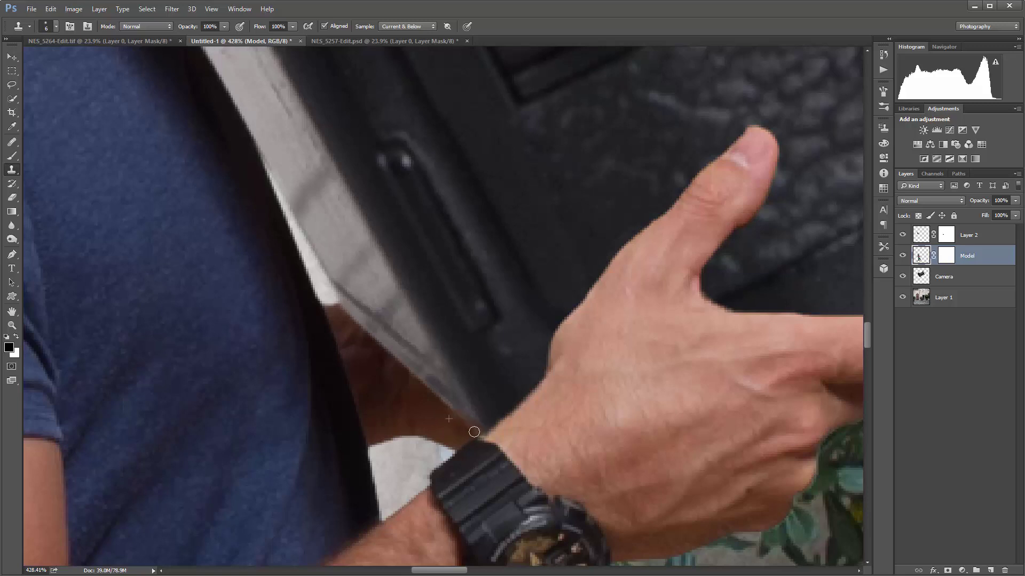
alt+click(446, 422)
- Paint the Model mask inside the camera-shaped selection, then deselect and zoom out
ctrl+click(922, 280)
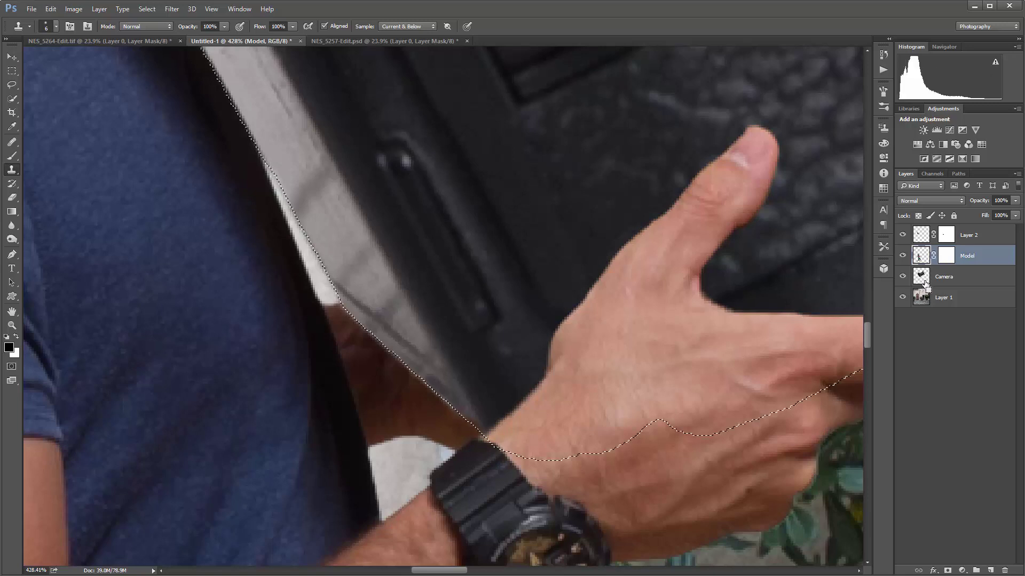
click(945, 256)
key(b)
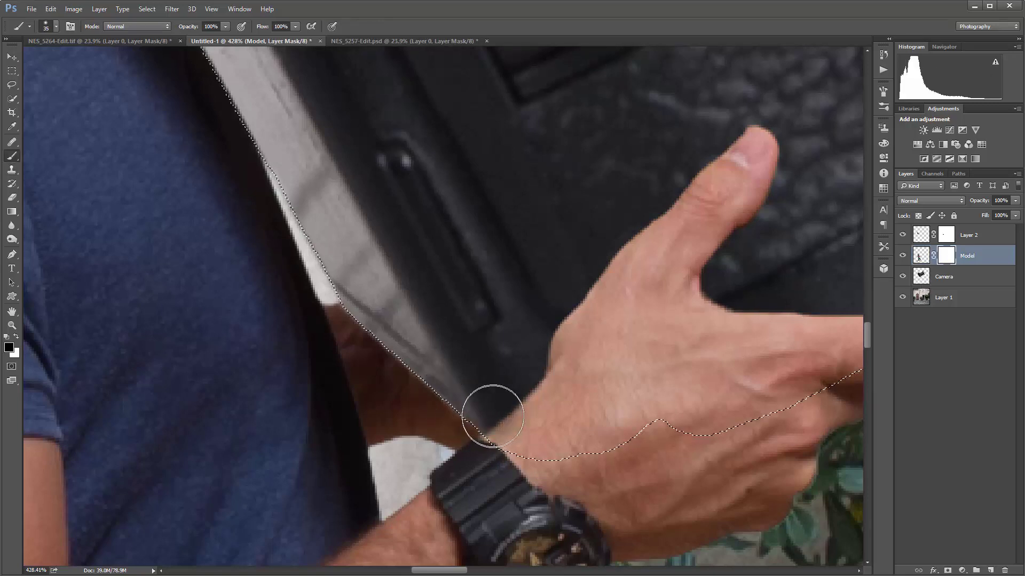
key(bracketleft)
key(bracketleft)
key(bracketleft)
key(bracketleft)
key(bracketleft)
key(bracketleft)
key(bracketleft)
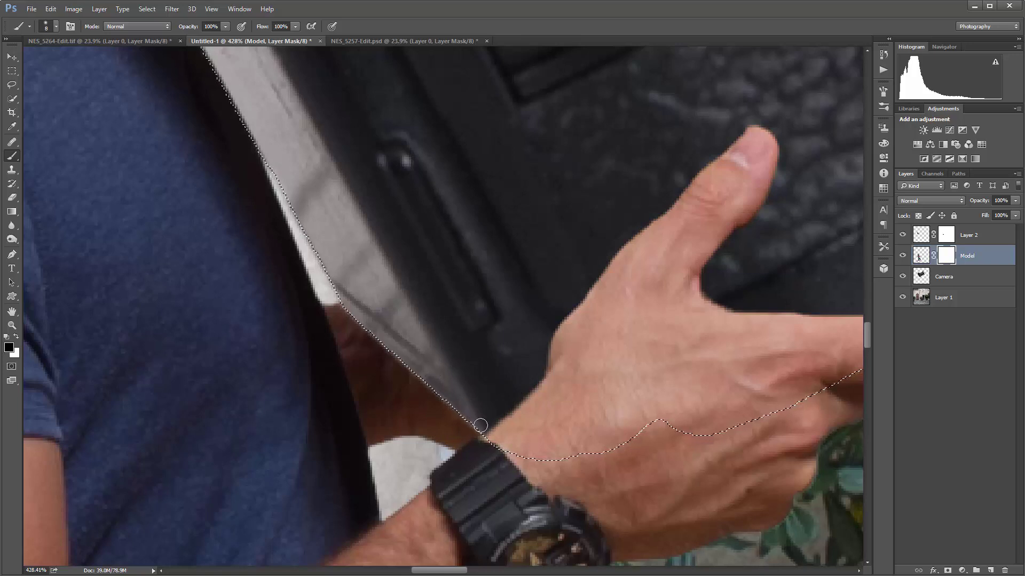
key(ctrl+d)
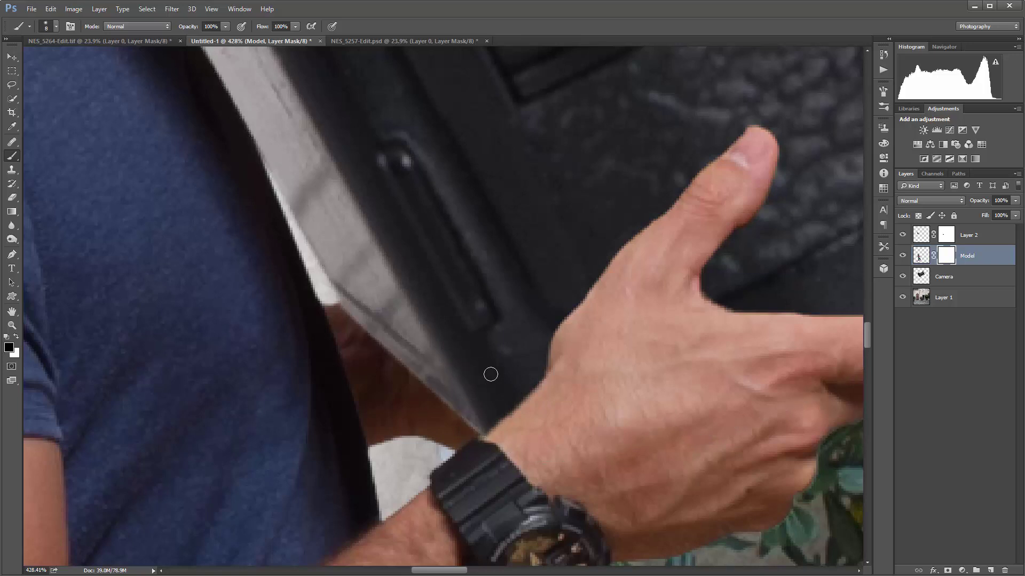
drag(509, 370, 489, 470)
scroll(534, 384, down, 1)
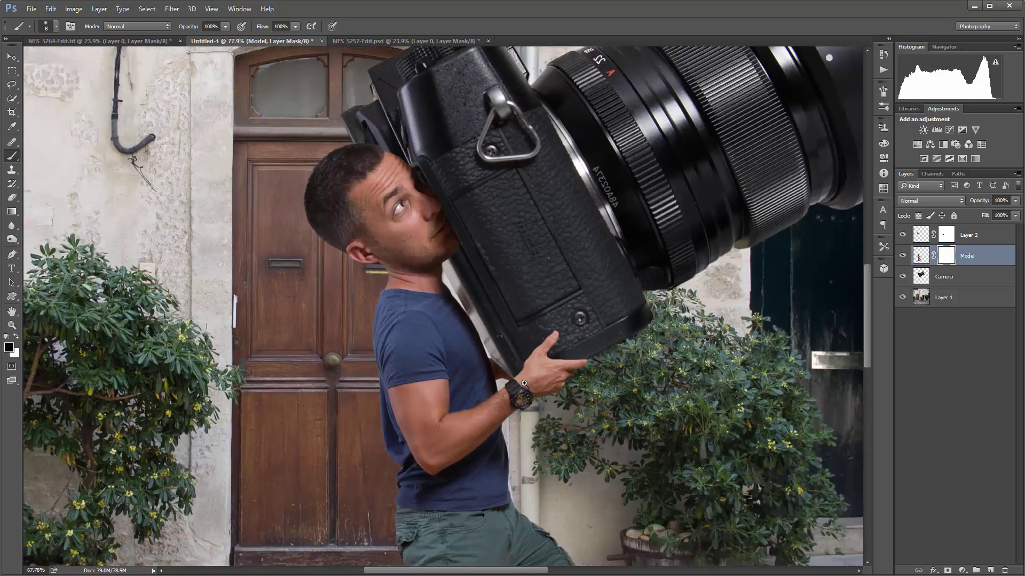
scroll(550, 368, down, 1)
scroll(541, 359, down, 1)
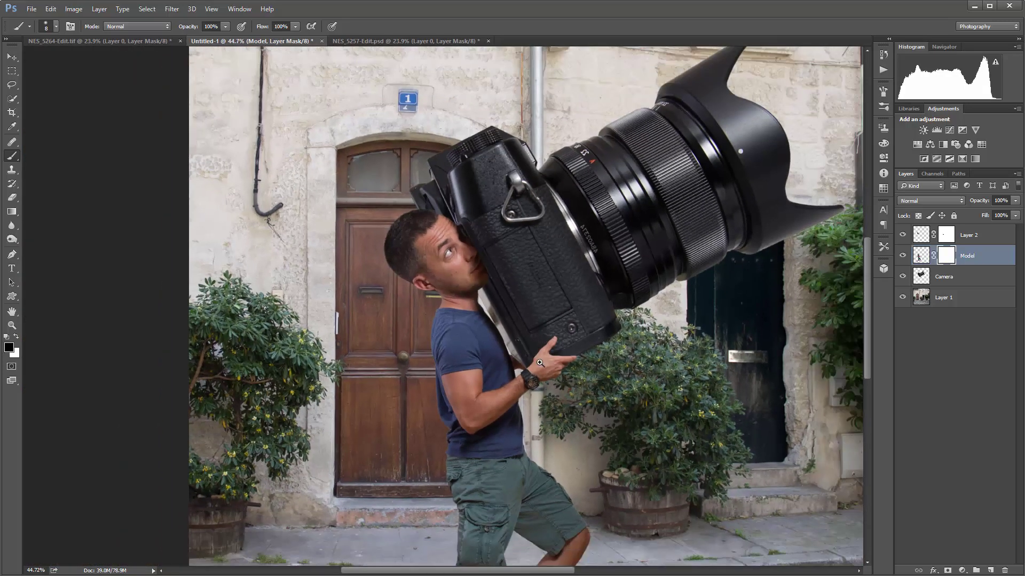
scroll(652, 279, down, 3)
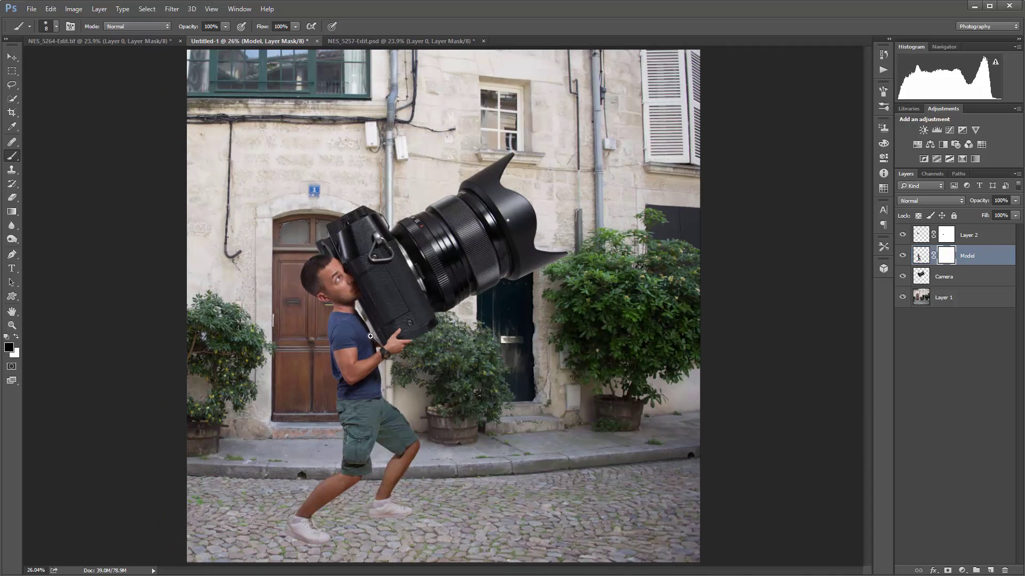
scroll(354, 311, up, 9)
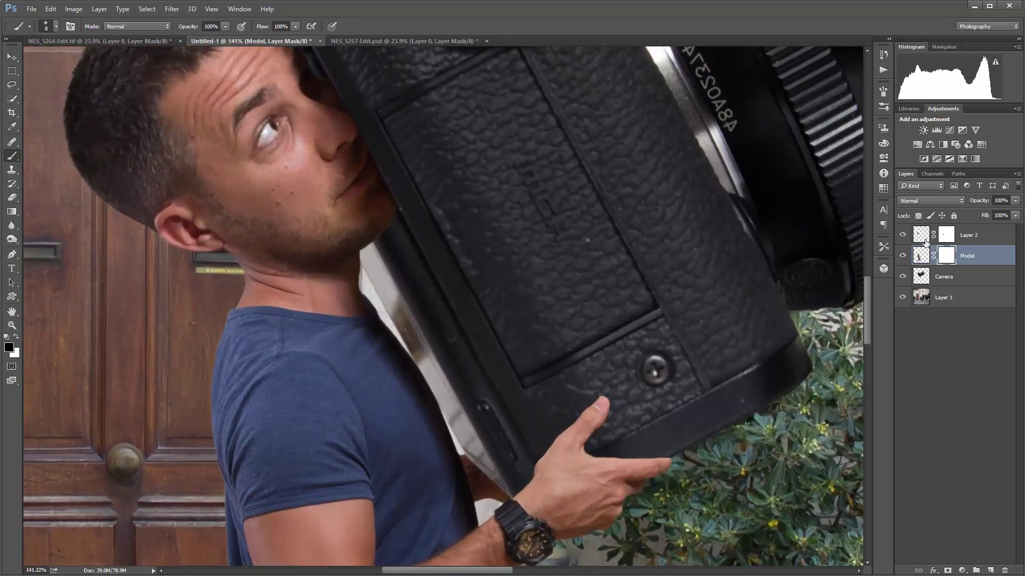
- Add a new layer above Camera and paint black shadow from the shoulder down to the strap
click(923, 276)
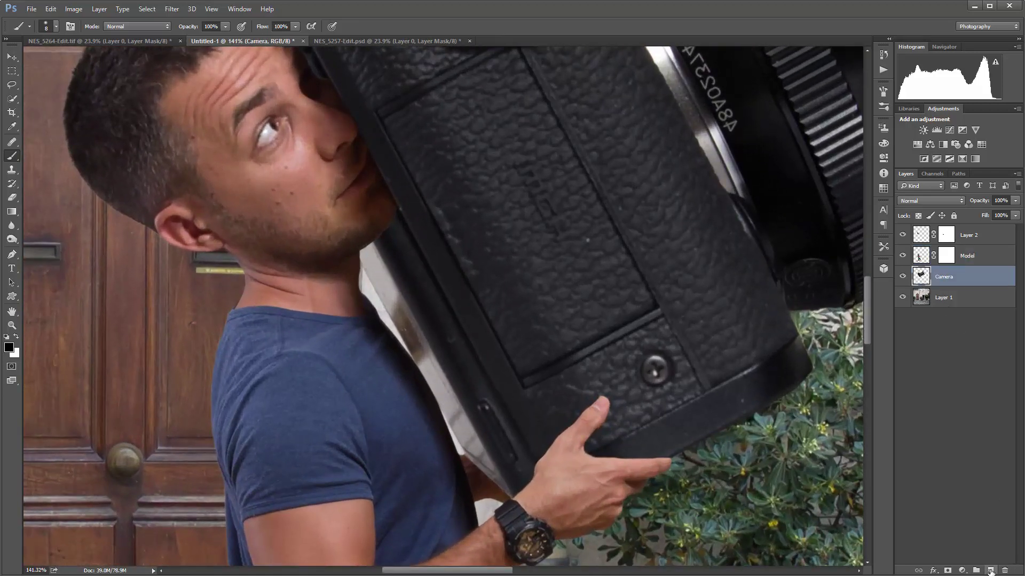
click(990, 570)
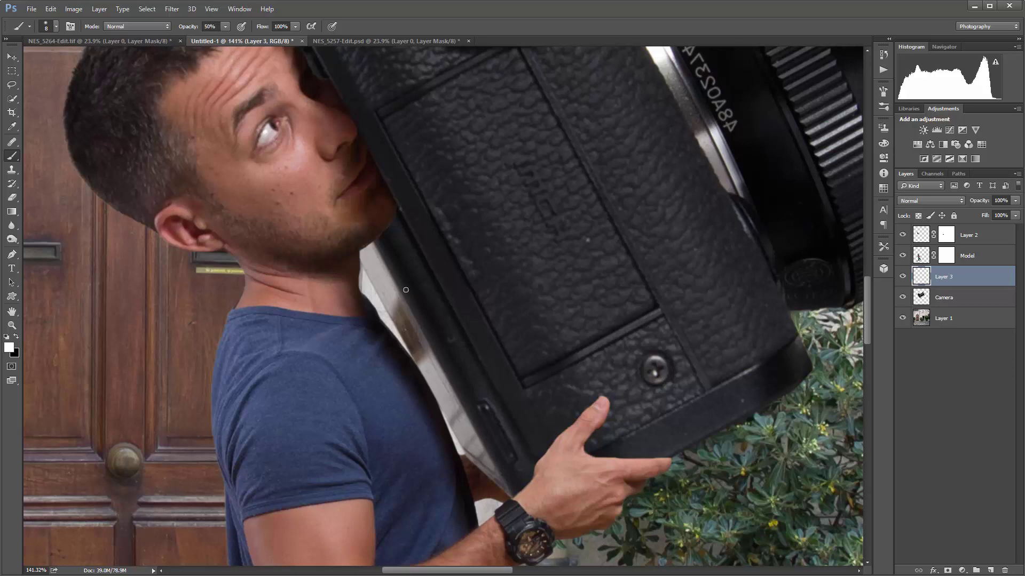
key(bracketright)
key(bracketright)
key(bracketright)
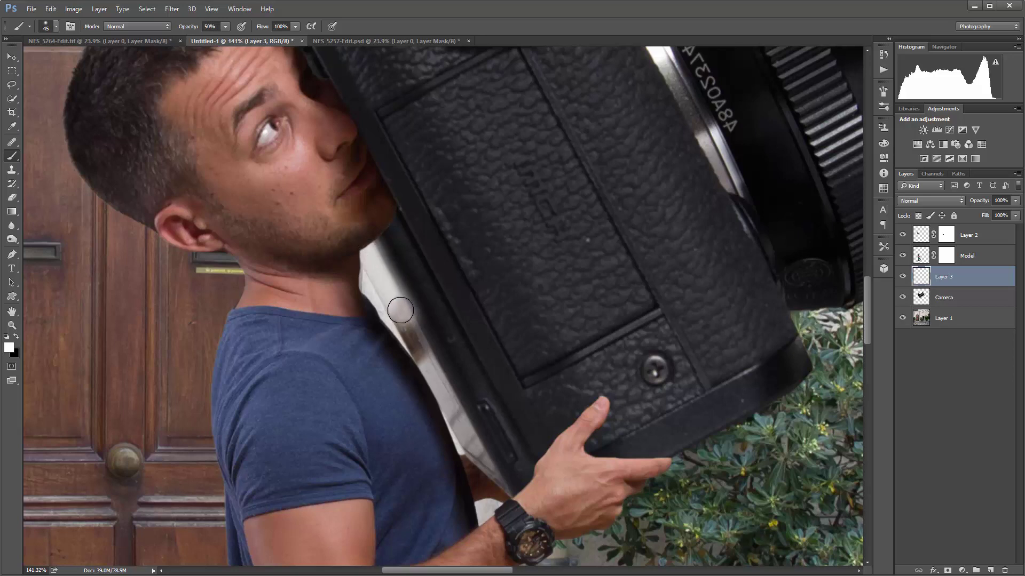
key(x)
drag(374, 259, 422, 341)
drag(373, 252, 487, 464)
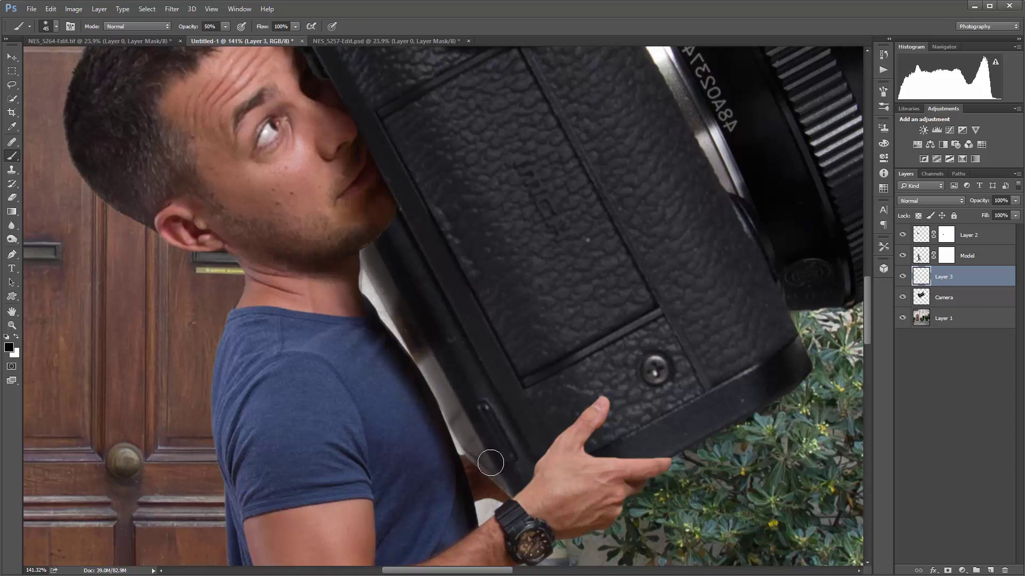
mouse_move(372, 251)
mouse_down()
mouse_move(394, 331)
mouse_move(355, 252)
mouse_move(407, 366)
mouse_up()
mouse_move(373, 295)
mouse_down()
mouse_move(454, 414)
mouse_move(488, 444)
mouse_up()
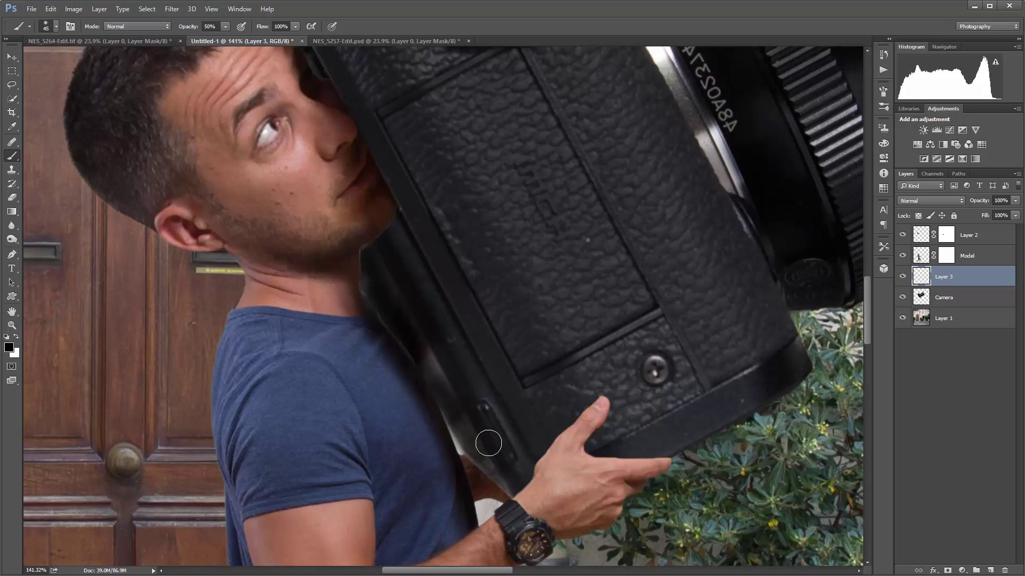
- Clip the shadow layer to Camera, compare it on and off, and darken the lower-edge reflection
drag(954, 289, 954, 284)
alt+click(953, 285)
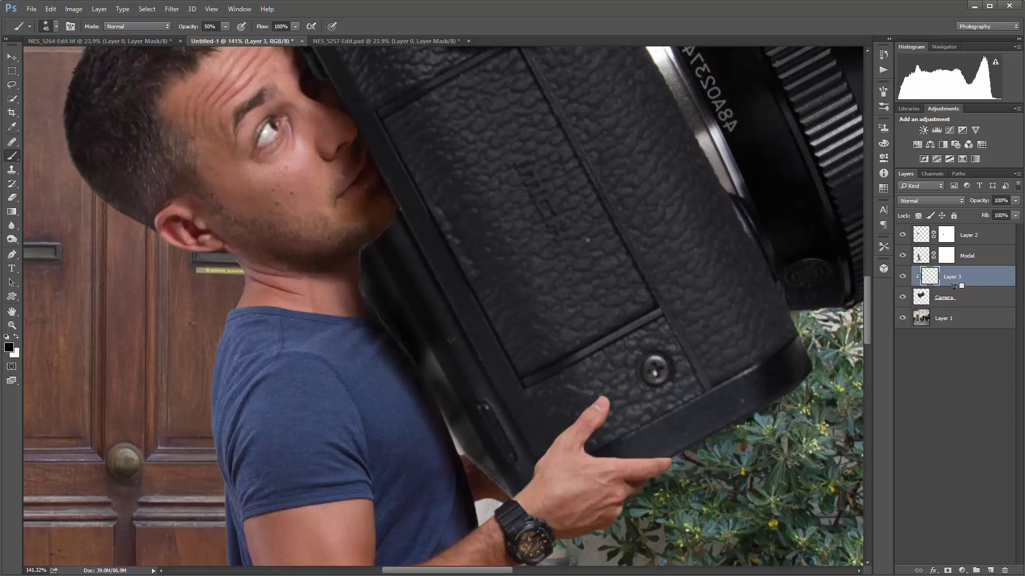
click(902, 276)
click(902, 276)
click(903, 276)
click(903, 277)
drag(426, 330, 500, 474)
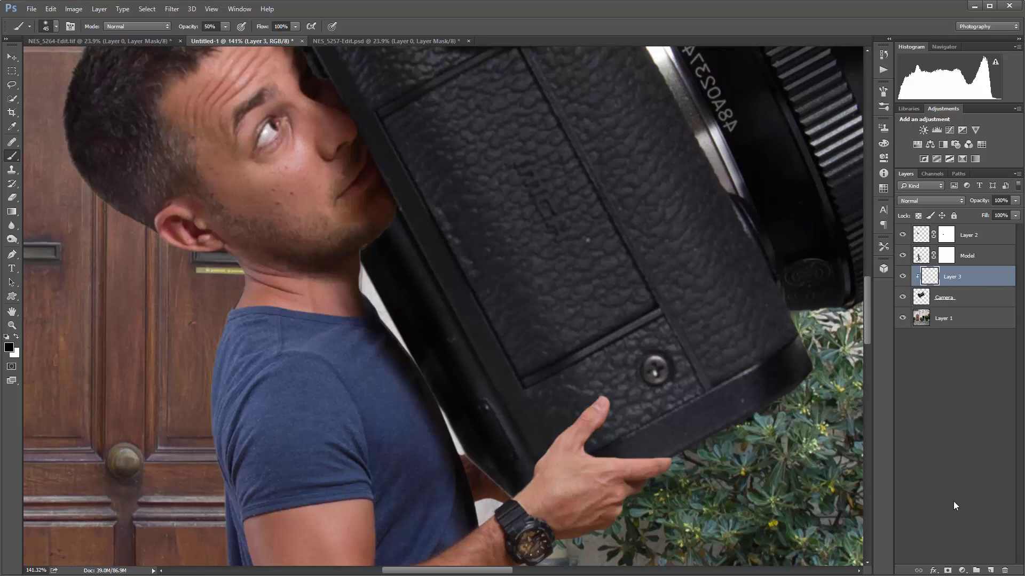
- Mask the shadow layer, lightening the strip beside the shoulder and restoring the left edge
click(948, 571)
key(bracketright)
key(bracketright)
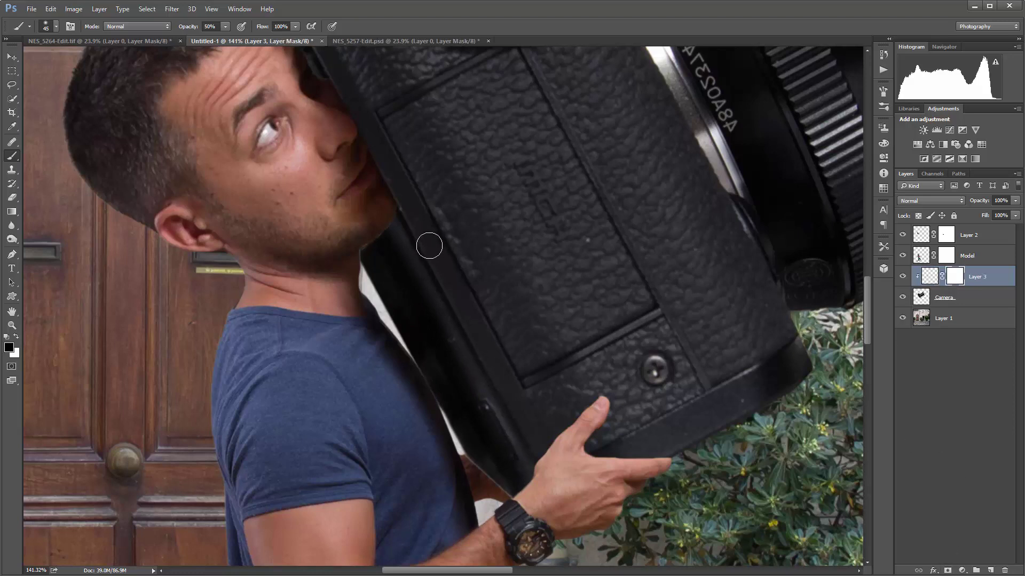
mouse_move(425, 243)
mouse_down()
mouse_move(402, 231)
mouse_move(458, 351)
mouse_move(400, 230)
mouse_move(516, 461)
mouse_up()
key(x)
key(bracketleft)
key(bracketleft)
key(bracketleft)
key(bracketleft)
key(bracketleft)
key(bracketleft)
drag(430, 355, 452, 402)
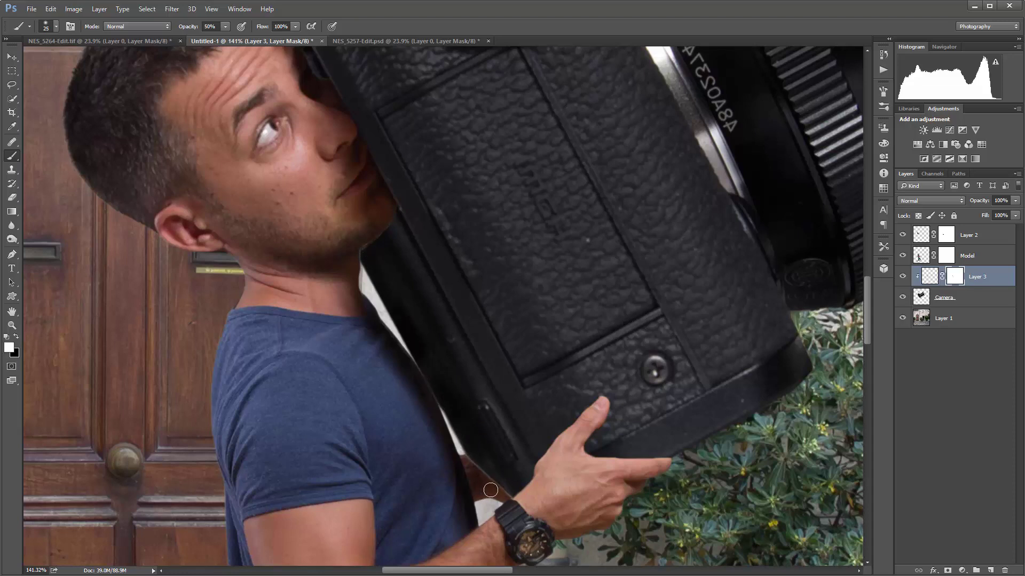
scroll(490, 490, down, 6)
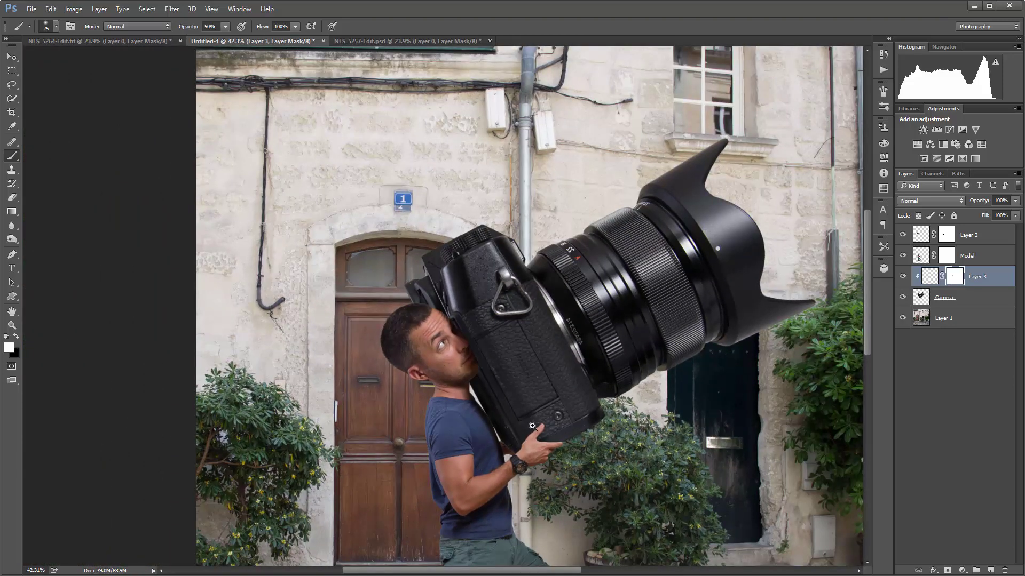
- Set a 15-pixel black brush, try masking the Camera layer's edge, then undo it
alt+scroll(528, 427, down, 2)
alt+scroll(555, 411, down, 1)
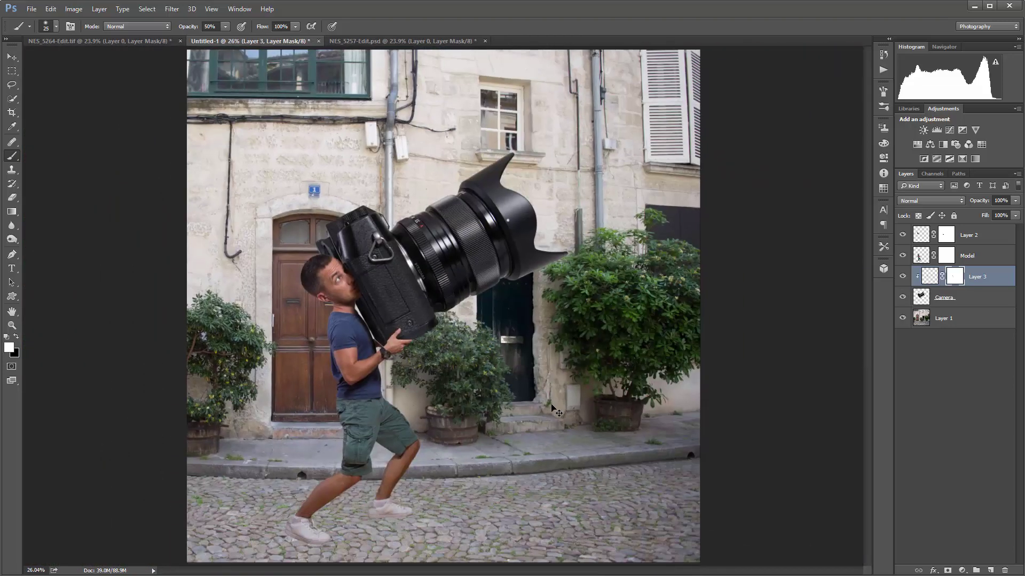
alt+scroll(375, 336, up, 12)
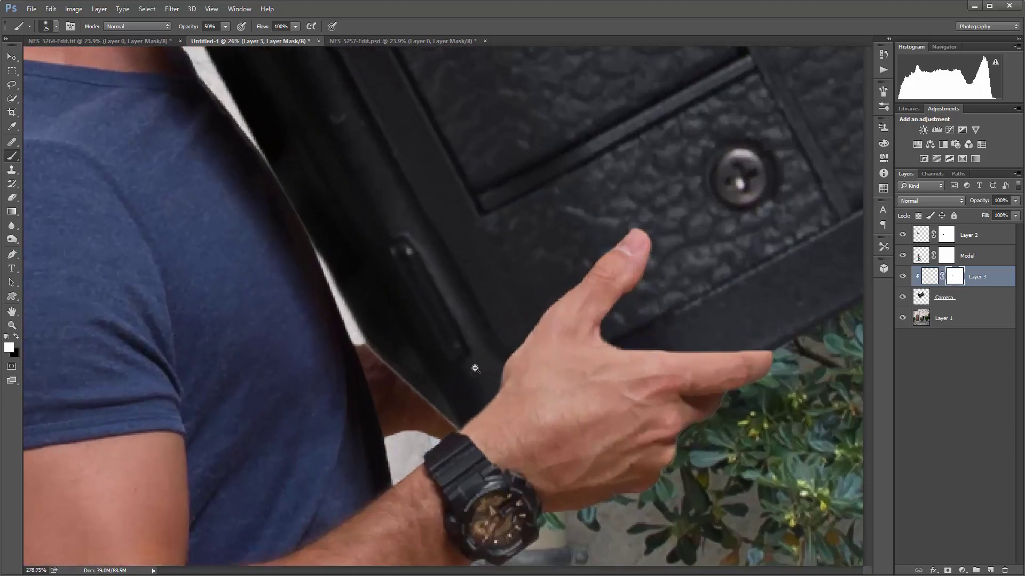
key(bracketleft)
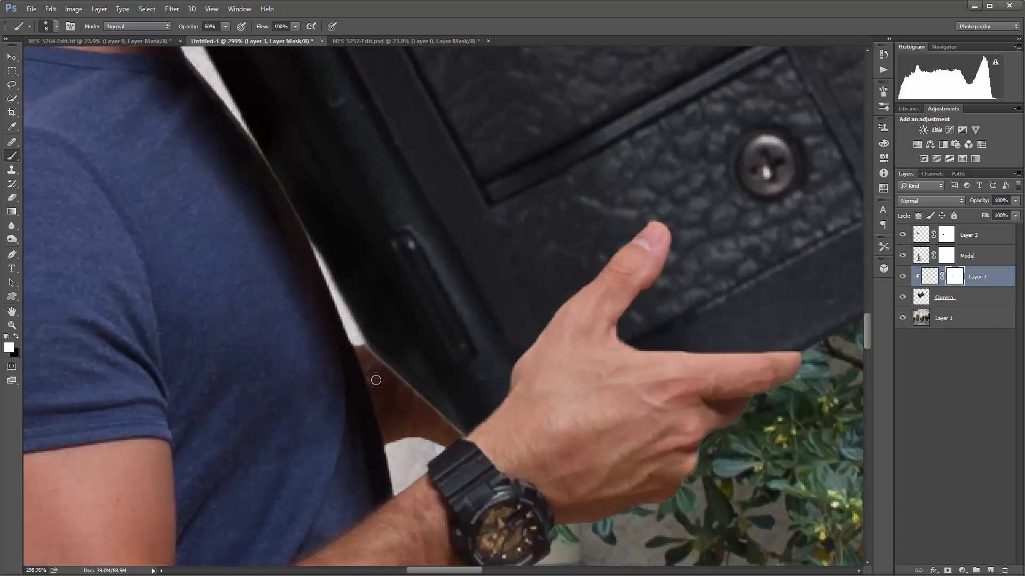
key(x)
click(926, 296)
click(948, 570)
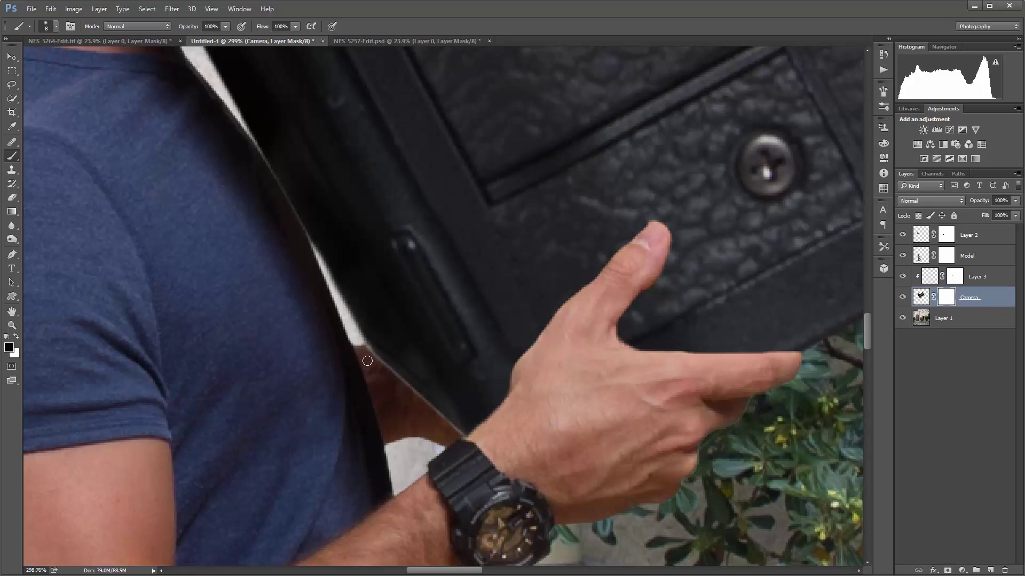
shift+click(461, 443)
key(ctrl+alt+z)
key(ctrl+alt+z)
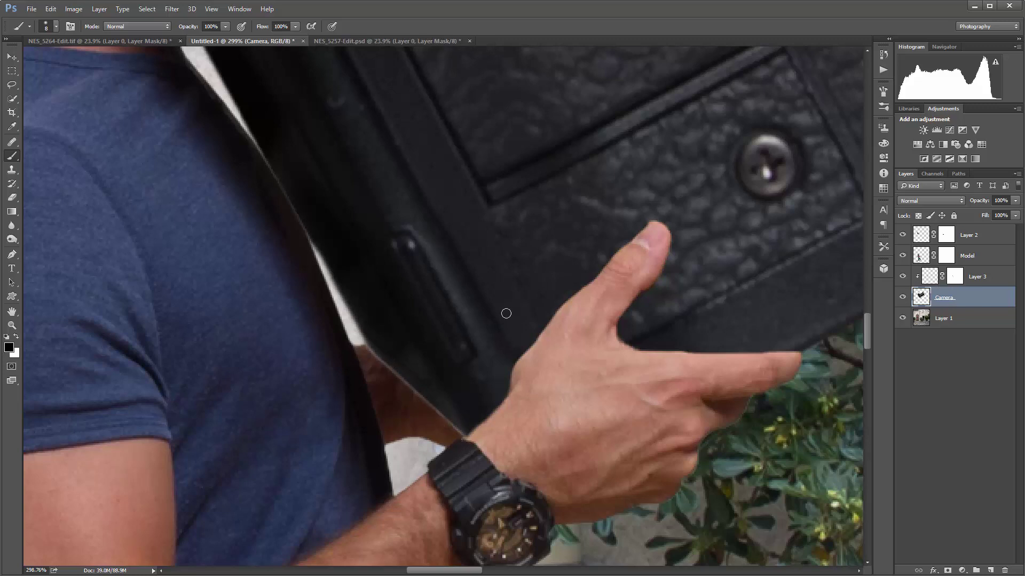
- Toggle the Model layer's mask off and on to compare the arm, then target the mask
click(924, 258)
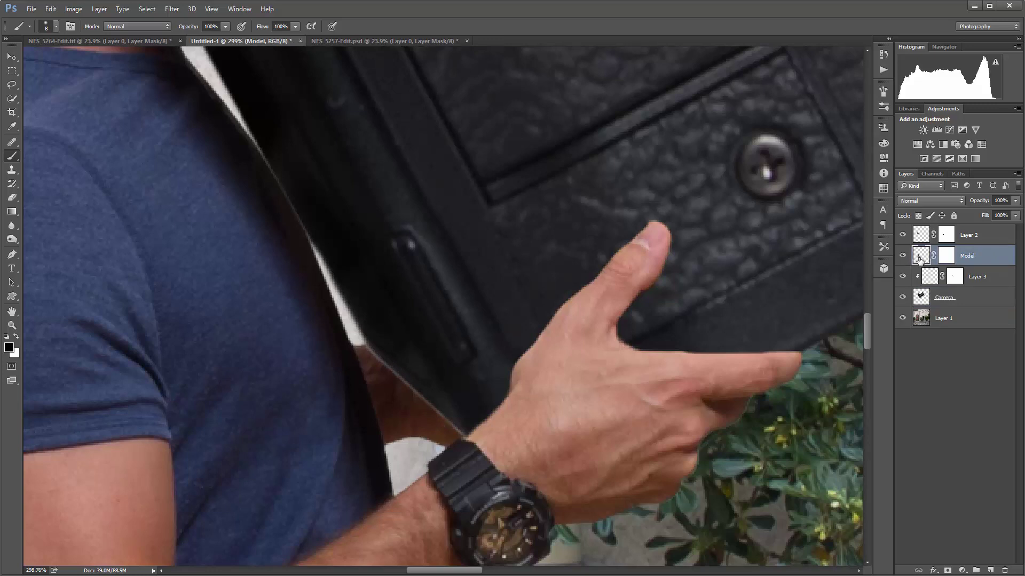
shift+click(947, 258)
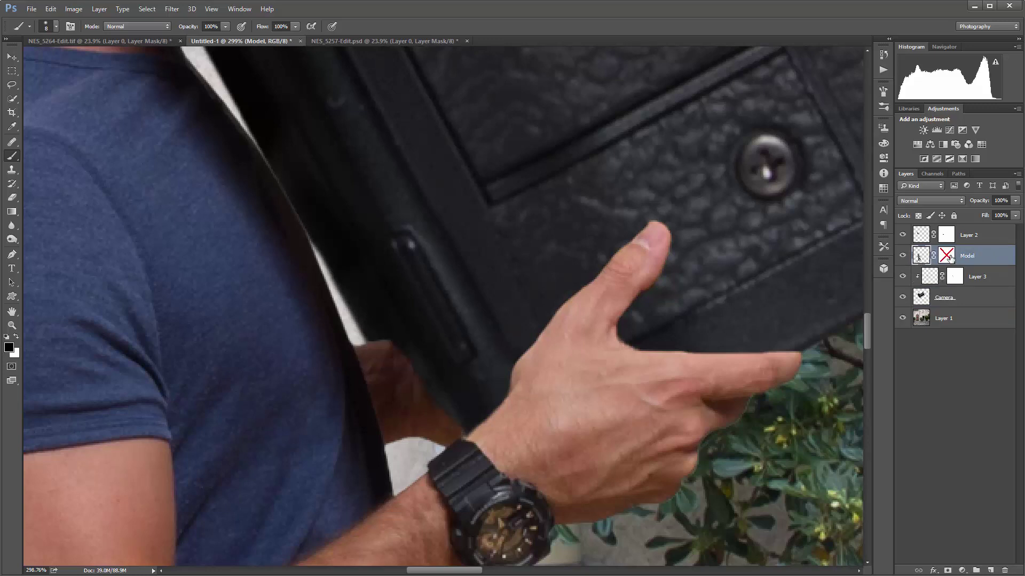
shift+click(947, 258)
shift+click(948, 258)
shift+click(948, 258)
click(948, 258)
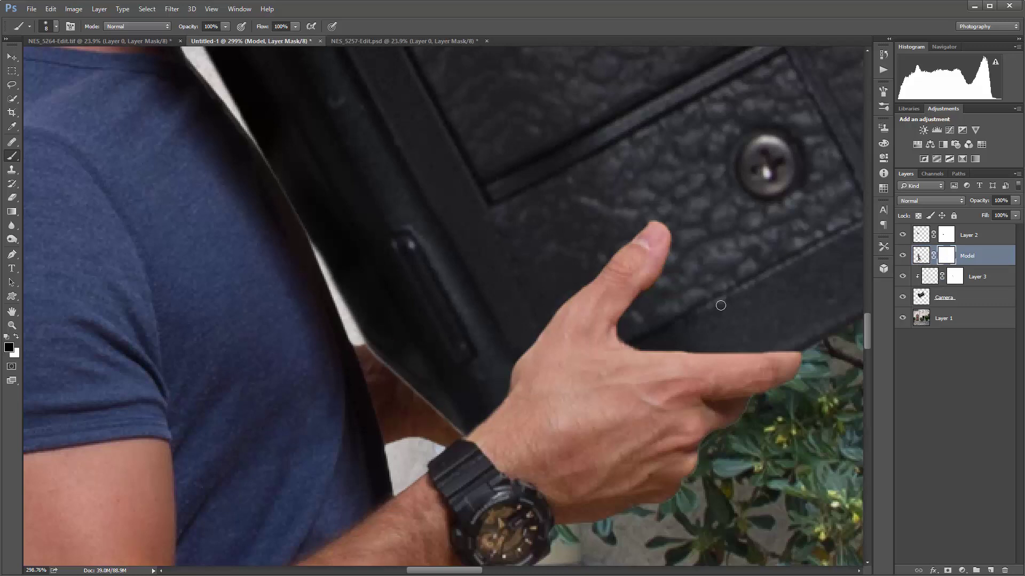
- Paint white along the arm edge beside the camera, undo a stray stroke, and fit the view
key(x)
drag(365, 351, 428, 412)
shift+click(458, 438)
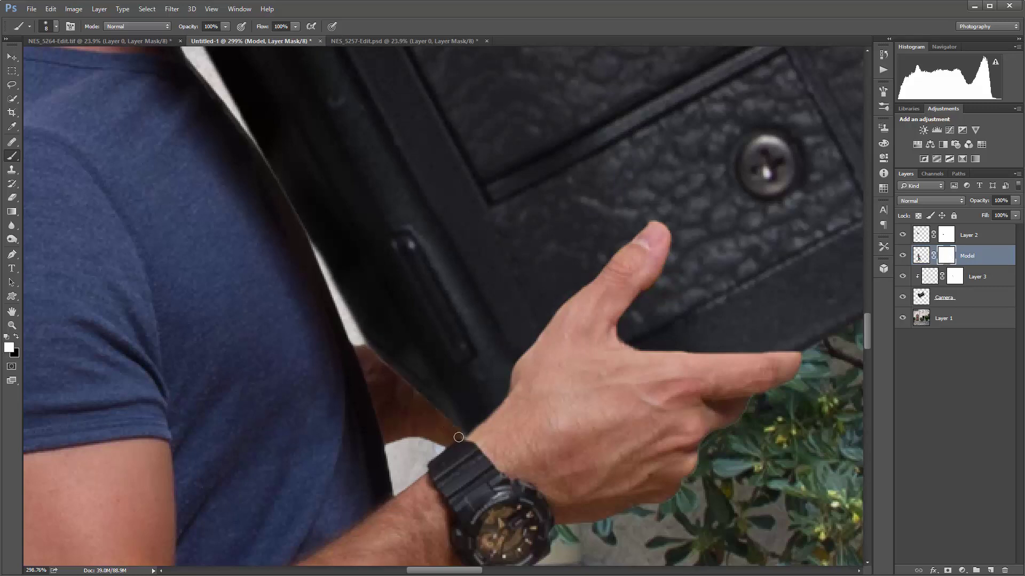
key(ctrl+z)
mouse_move(446, 346)
mouse_down()
mouse_move(384, 346)
mouse_move(494, 350)
mouse_up()
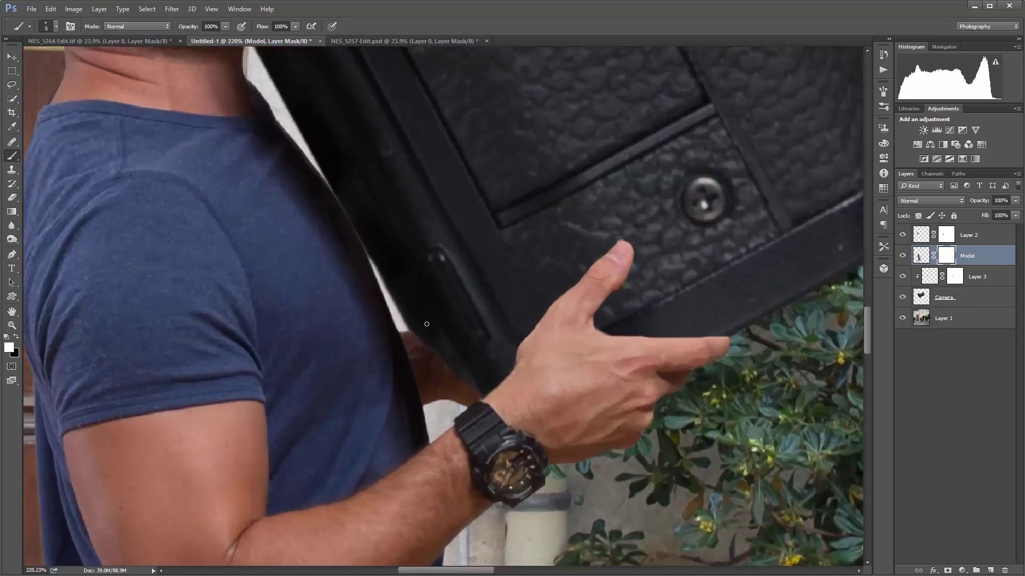
key(ctrl+0)
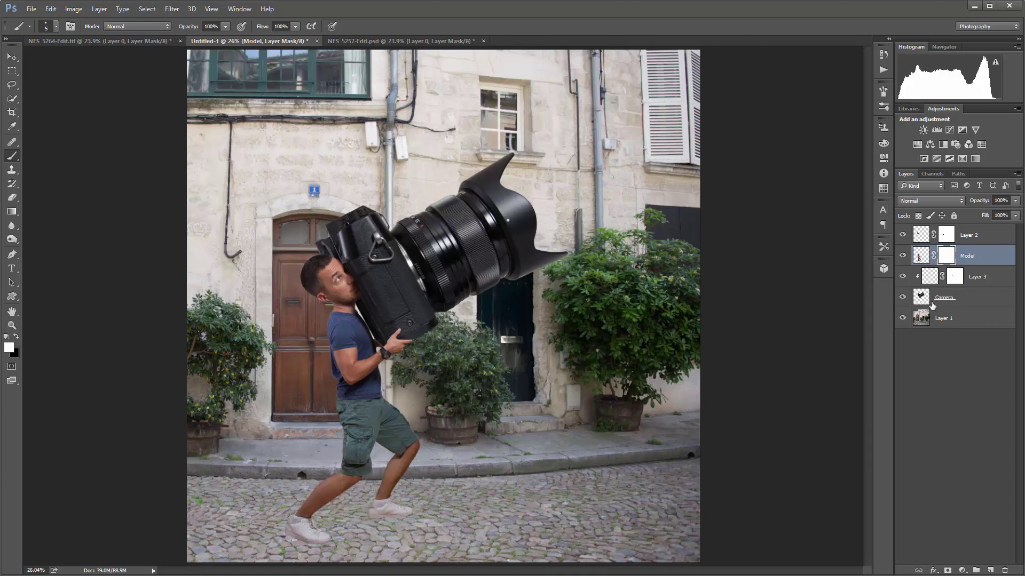
- Rename Layer 1 to 'Background'
double_click(943, 319)
text(Background)
key(Return)
- Group the Camera layer and Layer 3 into a group named 'Camera'
click(916, 301)
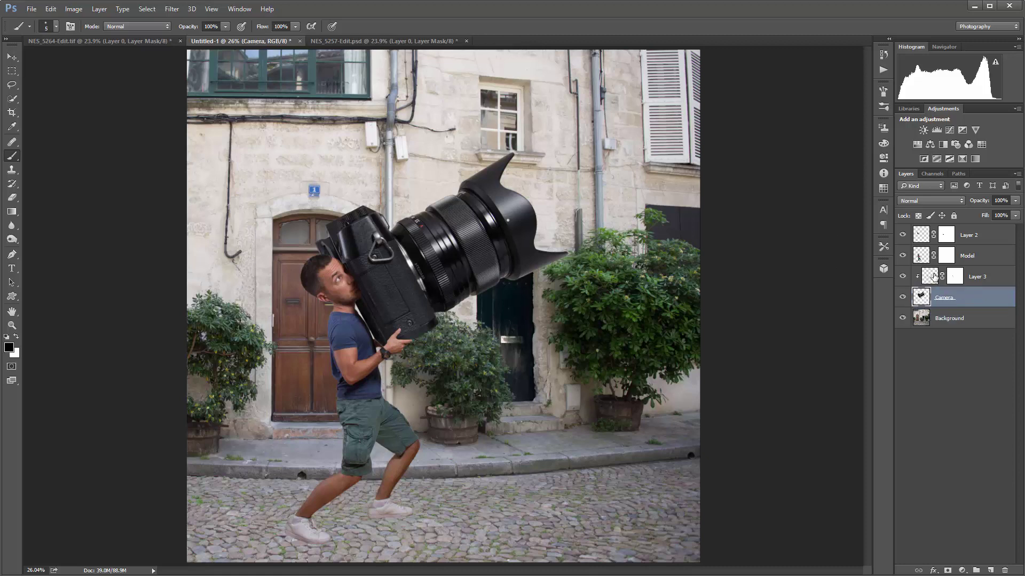
shift+click(934, 277)
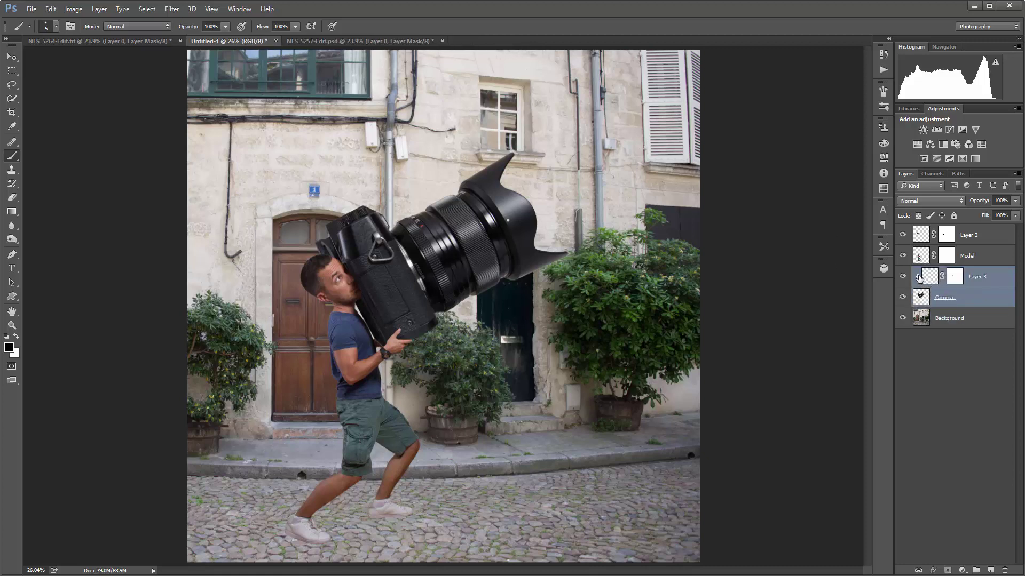
key(ctrl+g)
double_click(945, 273)
text(Camera)
key(Return)
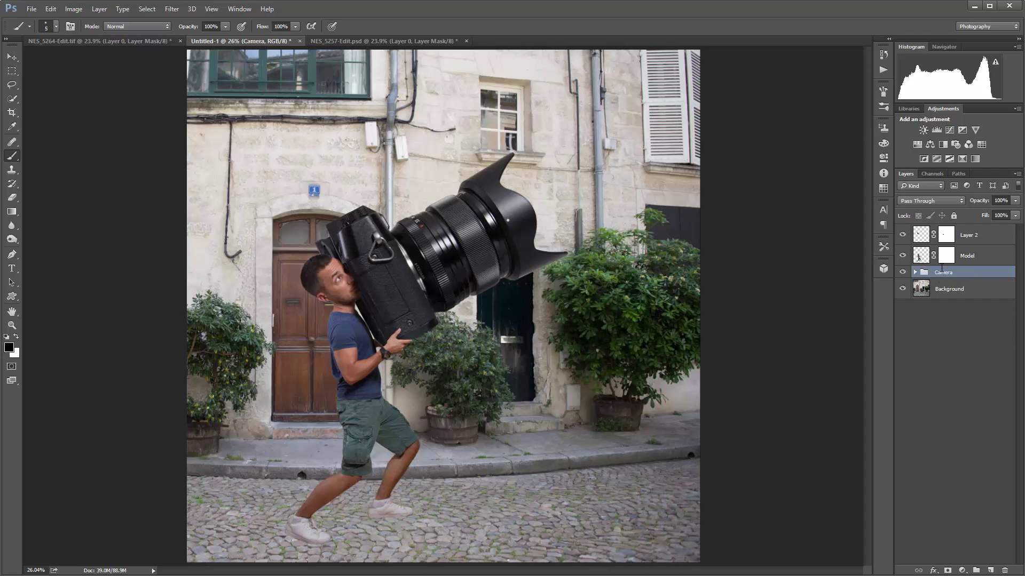
- Group the Model layer and Layer 2 into a group named 'Model'
click(922, 258)
ctrl+click(919, 236)
shift+click(919, 236)
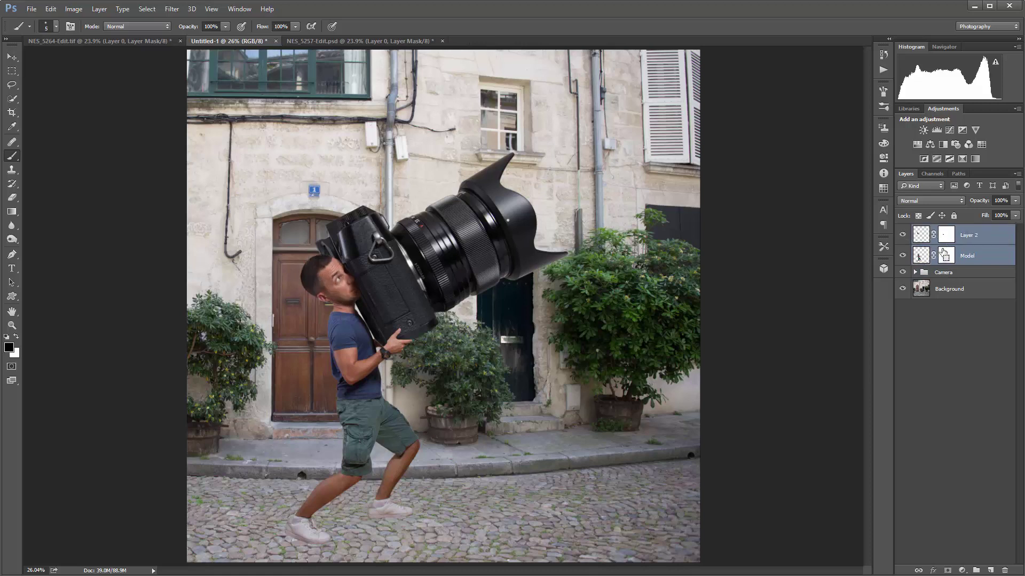
key(ctrl+g)
double_click(950, 230)
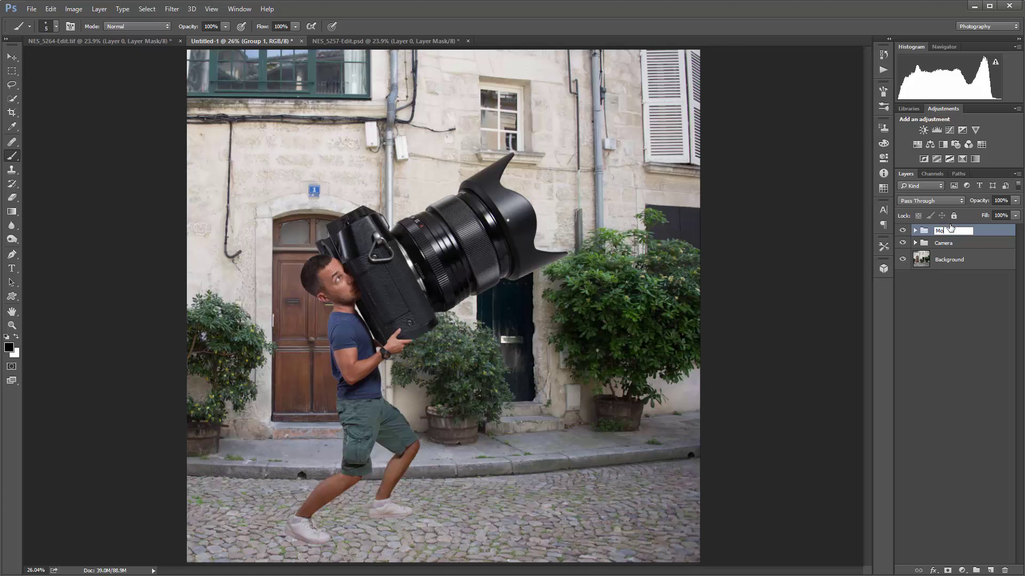
key(Return)
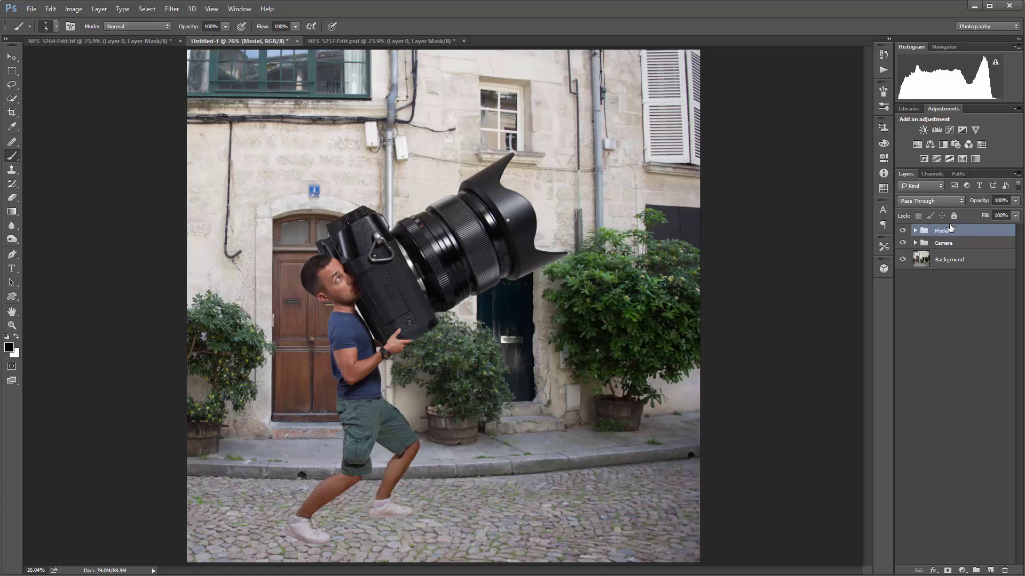
- Rename Layer 2 to 'Big head', expand the Camera group, and select the Model layer
click(914, 231)
double_click(980, 248)
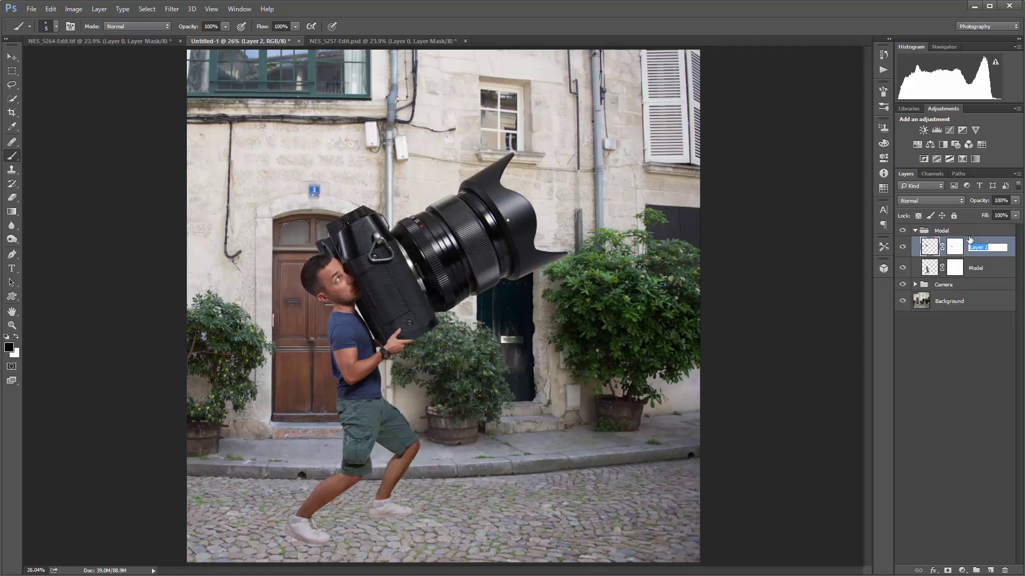
text(Big head)
key(Return)
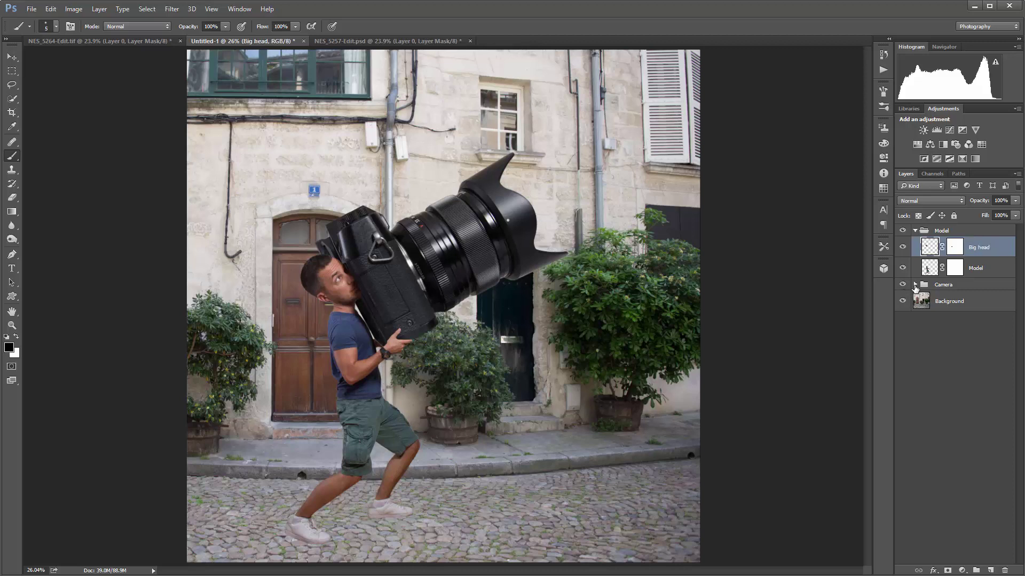
click(915, 284)
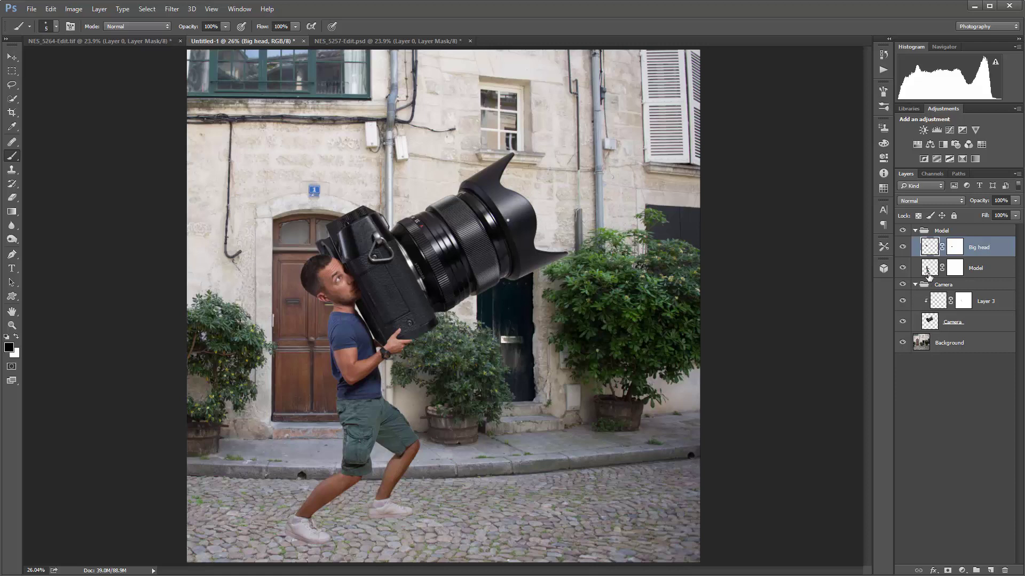
click(931, 271)
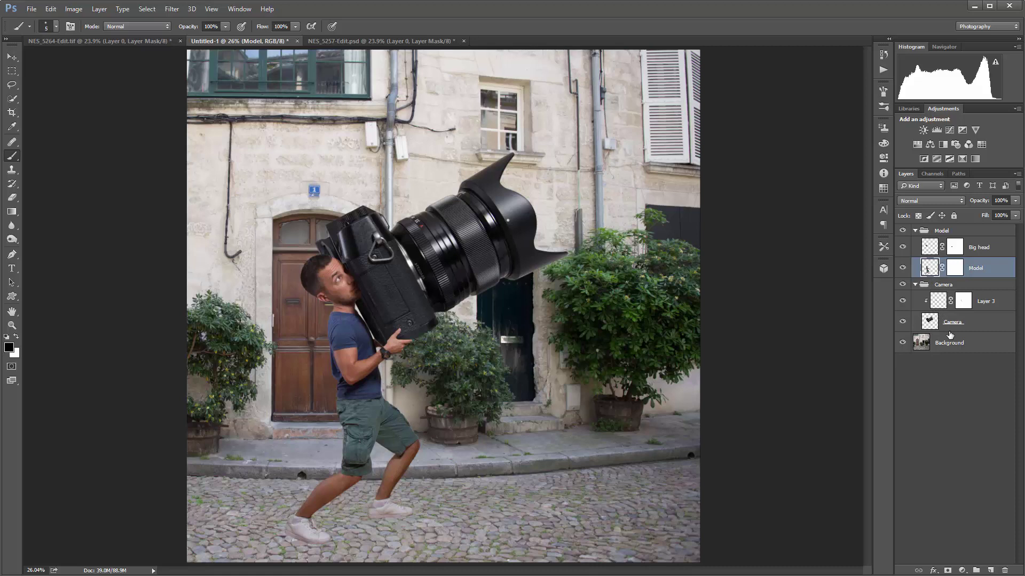
- Add a new empty layer below Model and name it 'Shadow'
ctrl+click(990, 571)
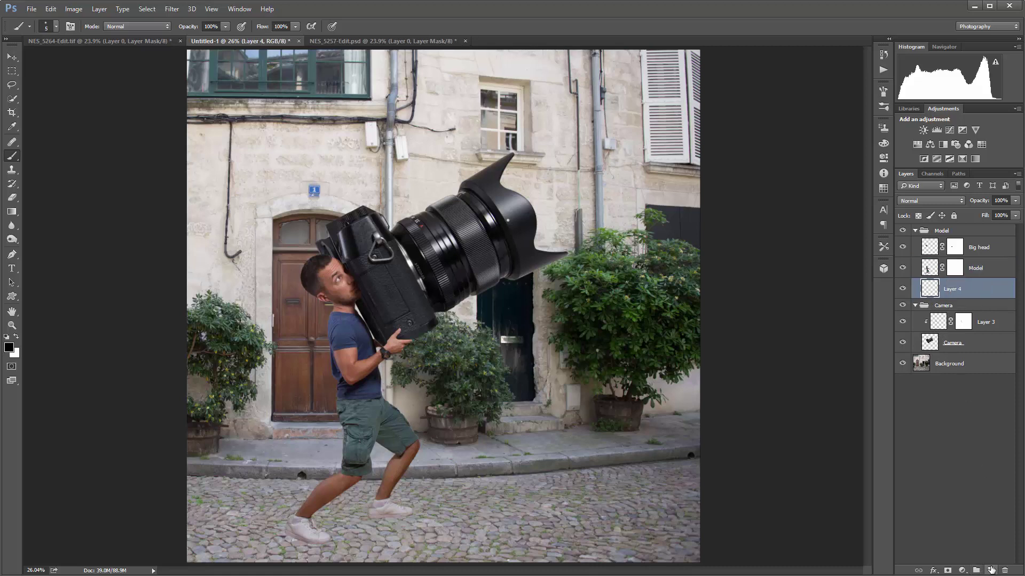
double_click(954, 288)
text(Shadow)
key(Return)
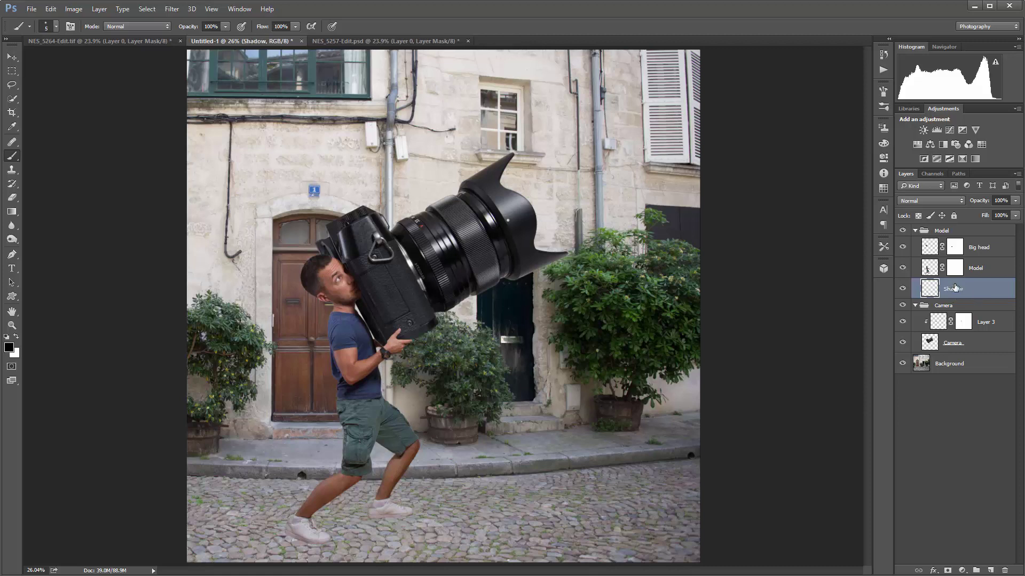
- Zoom in on the shoes and set the brush to 30 pixels with 25% hardness
ctrl+click(385, 522)
mouse_move(385, 522)
mouse_down()
mouse_move(417, 473)
mouse_move(519, 443)
mouse_up()
ctrl+click(449, 457)
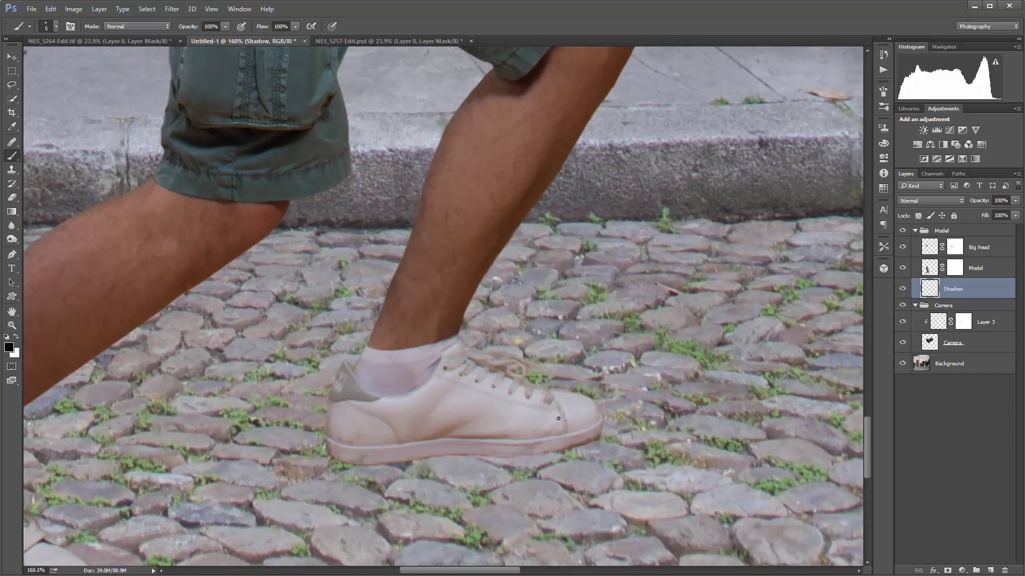
key(bracketright)
key(bracketright)
key(bracketright)
right_click(586, 429)
drag(637, 478, 656, 478)
click(572, 431)
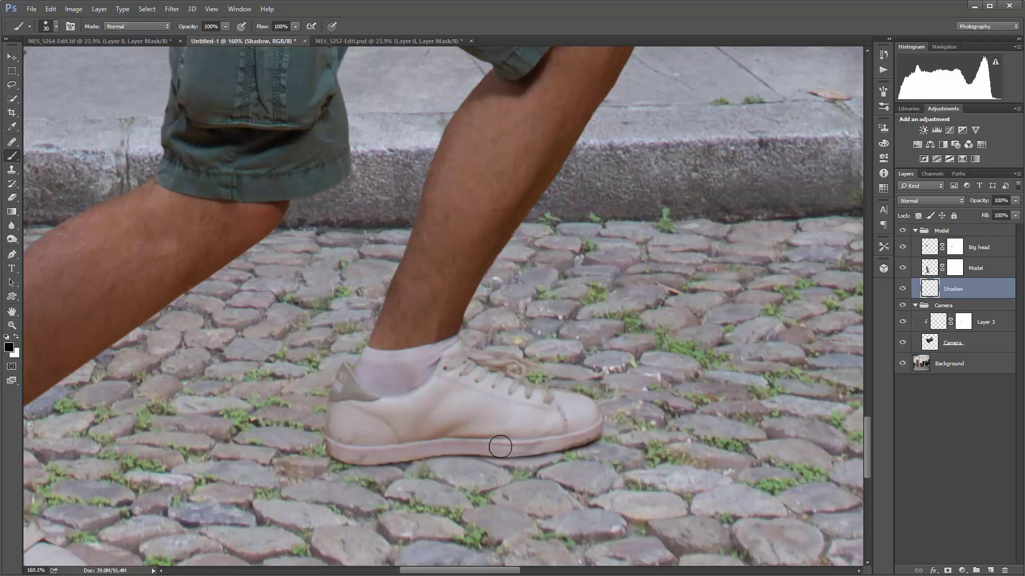
mouse_move(166, 390)
mouse_down()
mouse_move(531, 308)
mouse_move(578, 255)
mouse_up()
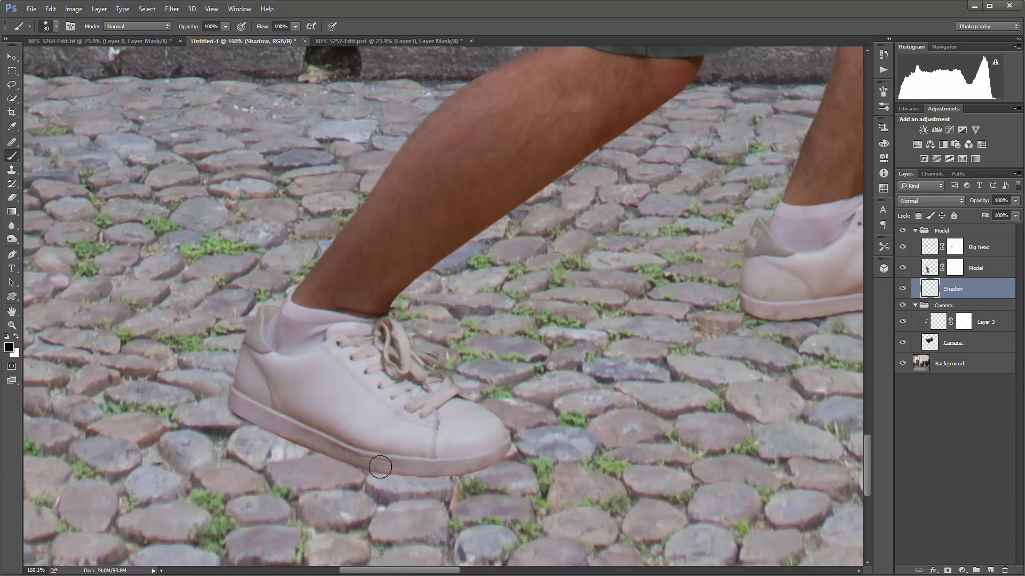
- Test straight-line black strokes on the cobbles, then undo them
shift+click(359, 455)
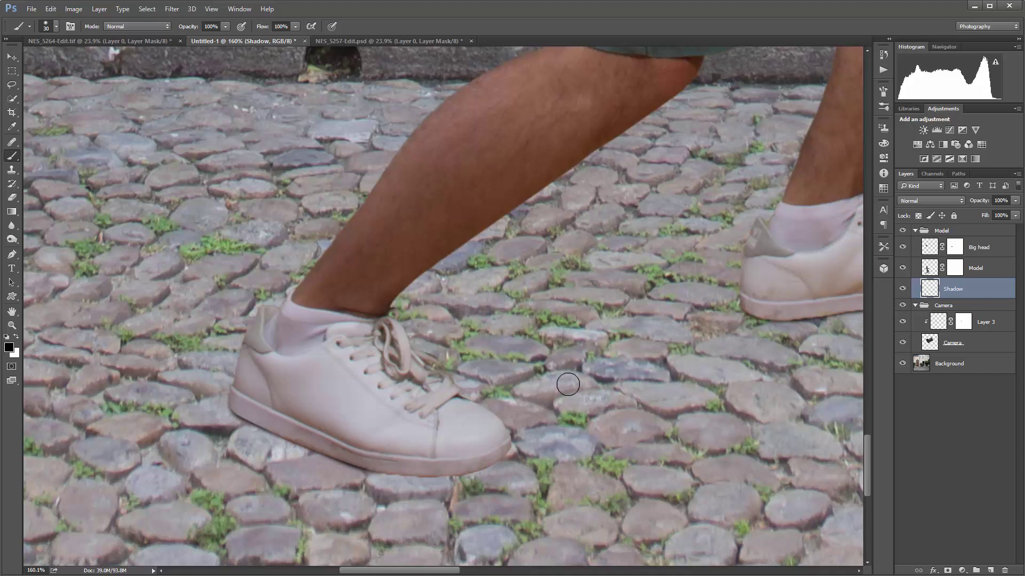
shift+click(561, 390)
key(ctrl+z)
click(559, 389)
shift+click(720, 367)
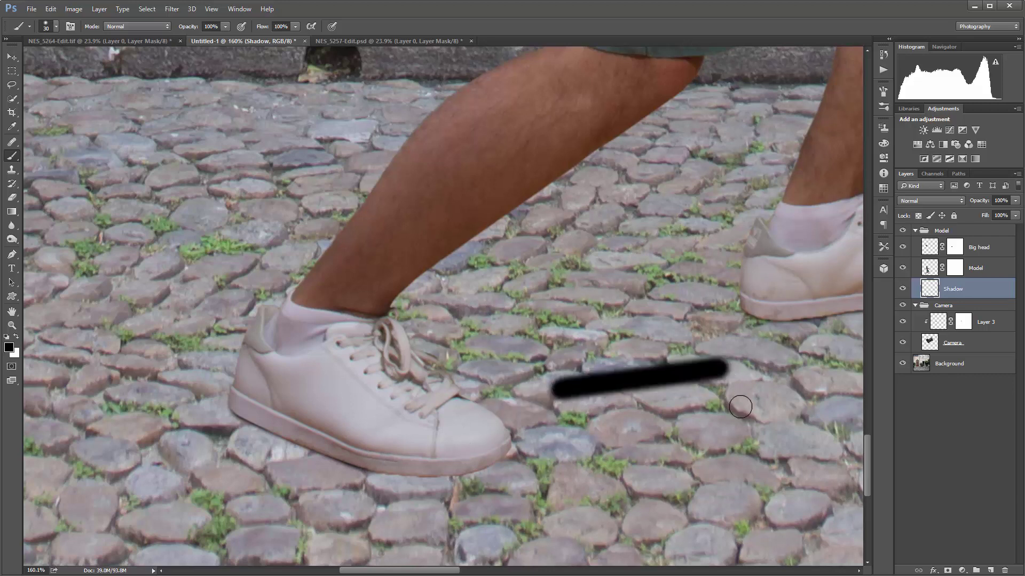
shift+click(685, 486)
shift+click(562, 398)
key(ctrl+alt+z)
key(ctrl+alt+z)
key(ctrl+alt+z)
key(ctrl+alt+z)
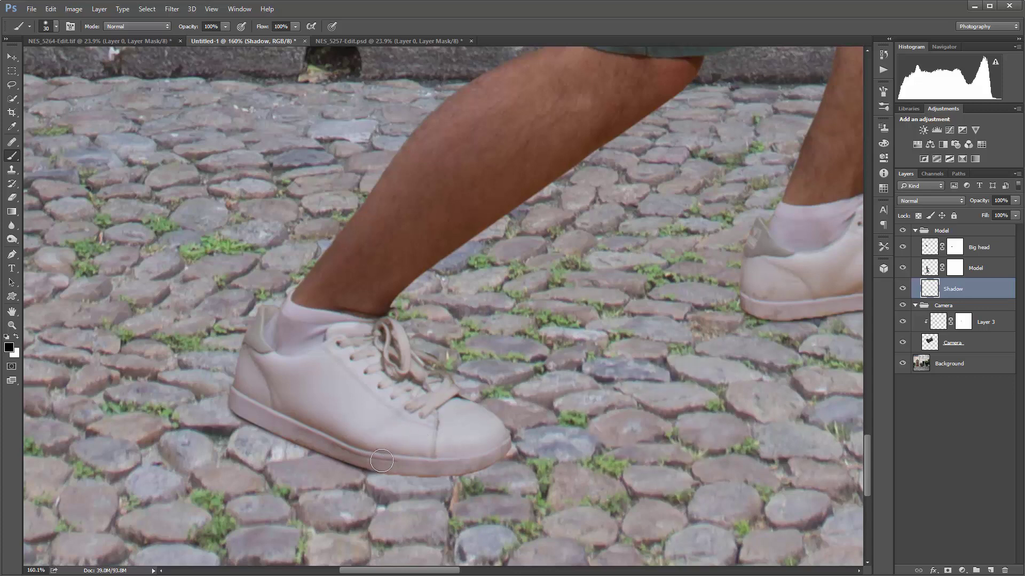
- Paint a thin dark shadow along the front sole's bottom edge and zoom out
mouse_move(408, 467)
mouse_down()
mouse_move(470, 466)
mouse_move(496, 453)
mouse_move(470, 467)
mouse_move(406, 469)
mouse_move(373, 460)
mouse_move(447, 464)
mouse_move(385, 461)
mouse_move(268, 421)
mouse_move(323, 436)
mouse_up()
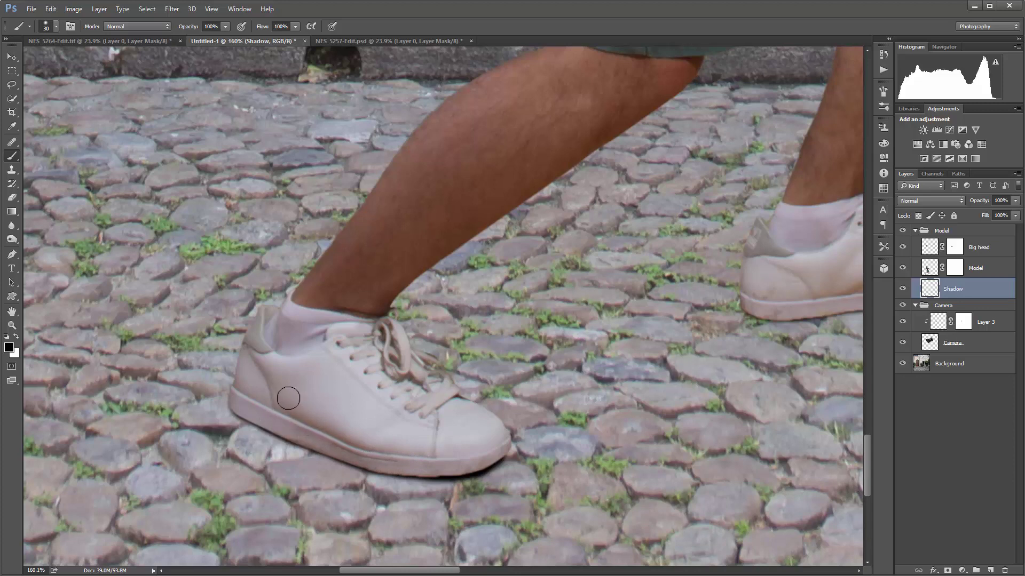
key(ctrl+z)
drag(265, 418, 299, 431)
mouse_move(380, 419)
mouse_down()
mouse_move(380, 435)
mouse_move(407, 418)
mouse_up()
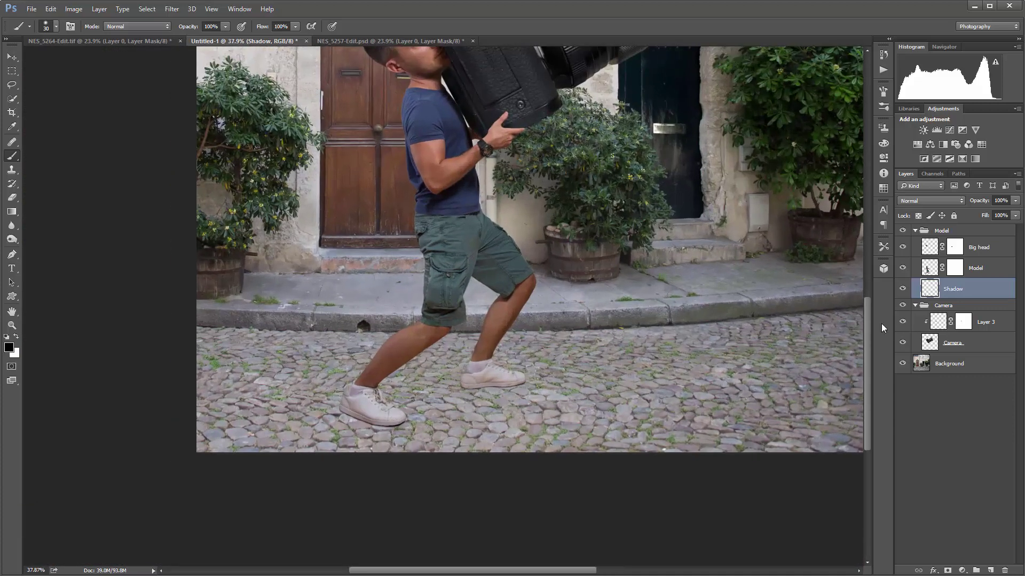
- Rename Shadow to 'Shadow 01', add a layer named 'Shadow 02' above it, and check the right shoe
double_click(956, 290)
key(Return)
click(991, 570)
double_click(960, 288)
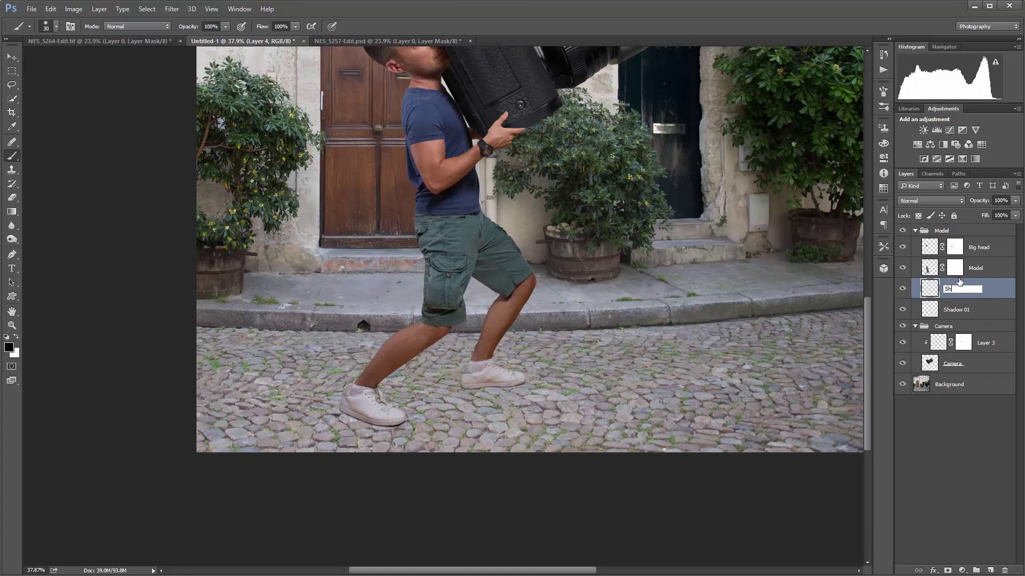
text(Shadow 02)
key(Return)
drag(482, 393, 696, 384)
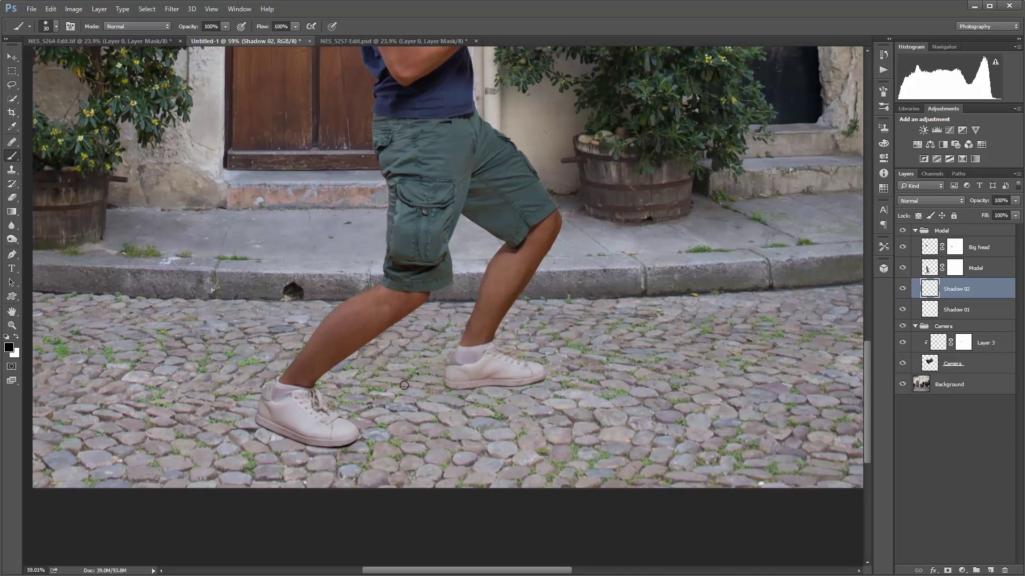
key(ctrl+0)
drag(381, 479, 416, 478)
drag(356, 492, 423, 434)
key(ctrl+0)
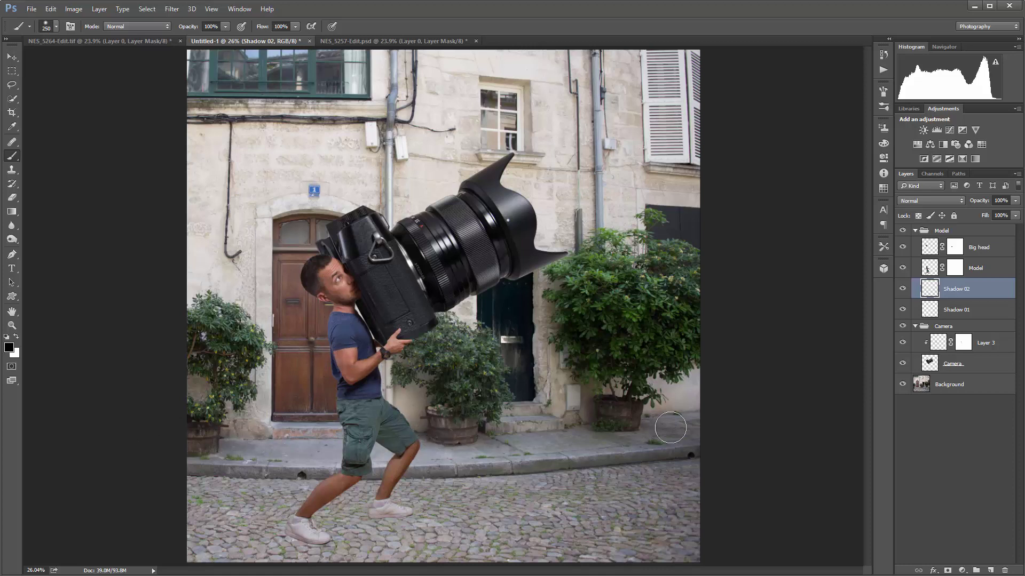
click(990, 570)
key(bracketleft)
key(bracketleft)
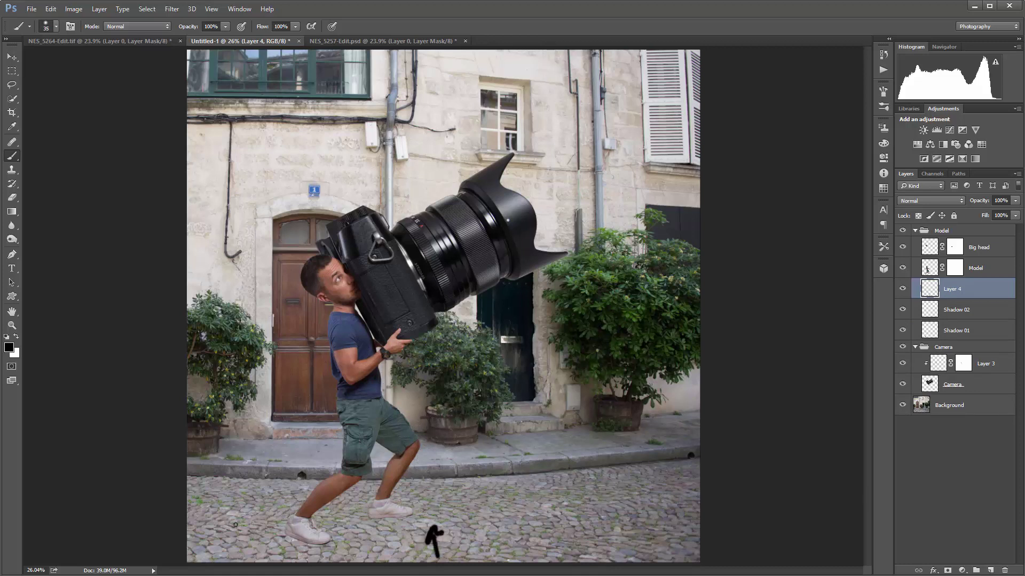
drag(213, 532, 250, 528)
drag(511, 543, 519, 538)
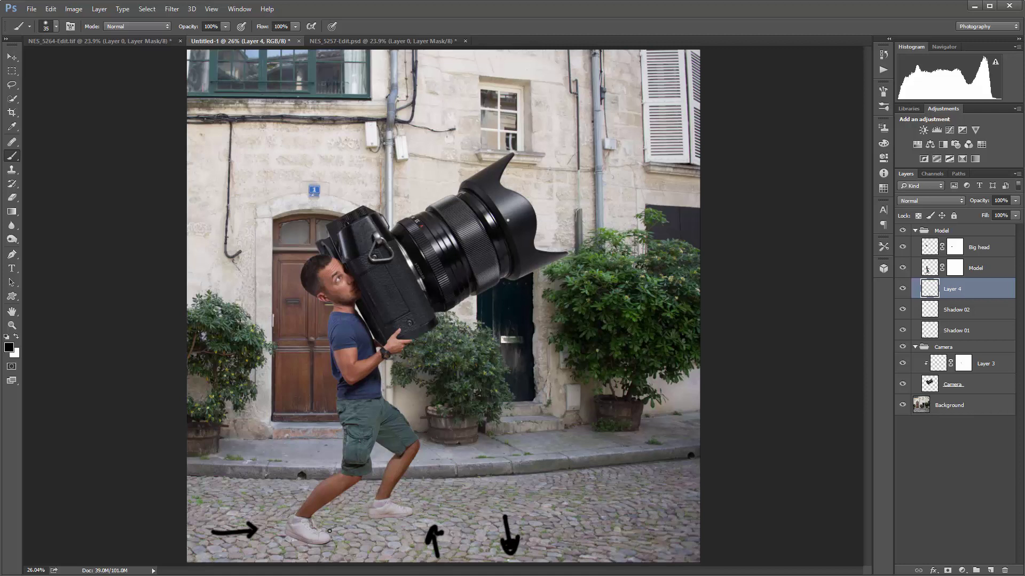
drag(353, 511, 375, 489)
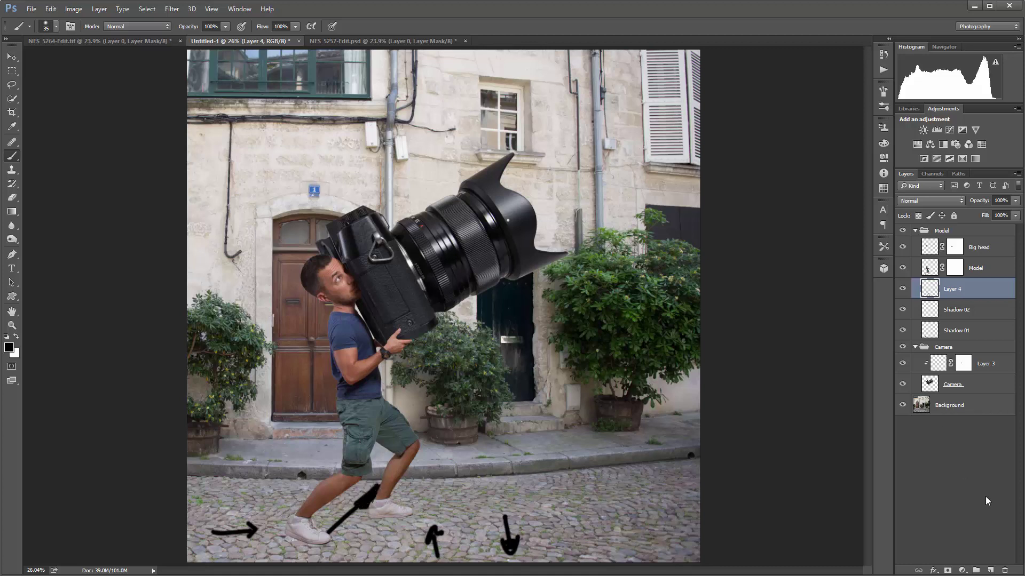
click(1003, 570)
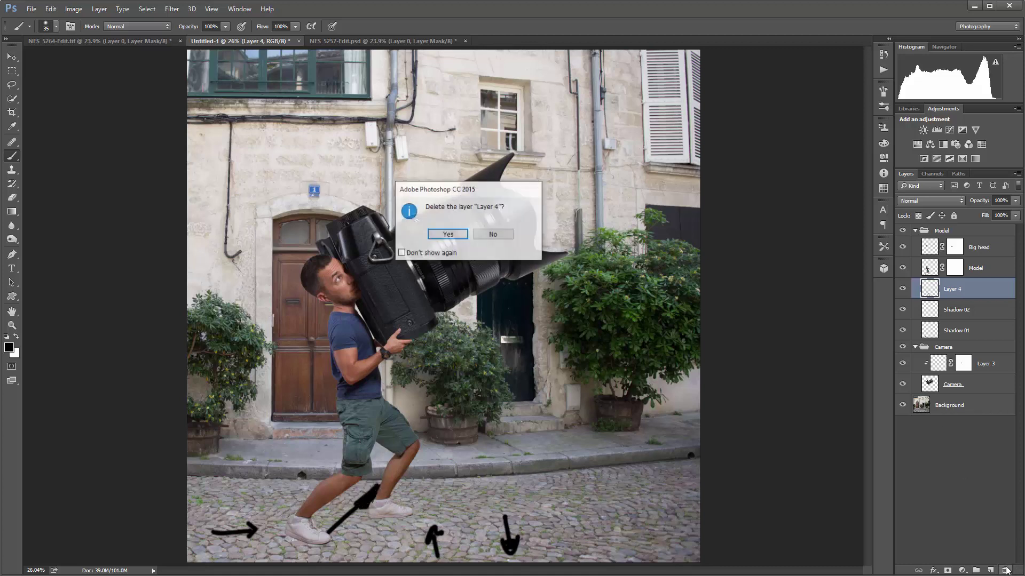
click(448, 236)
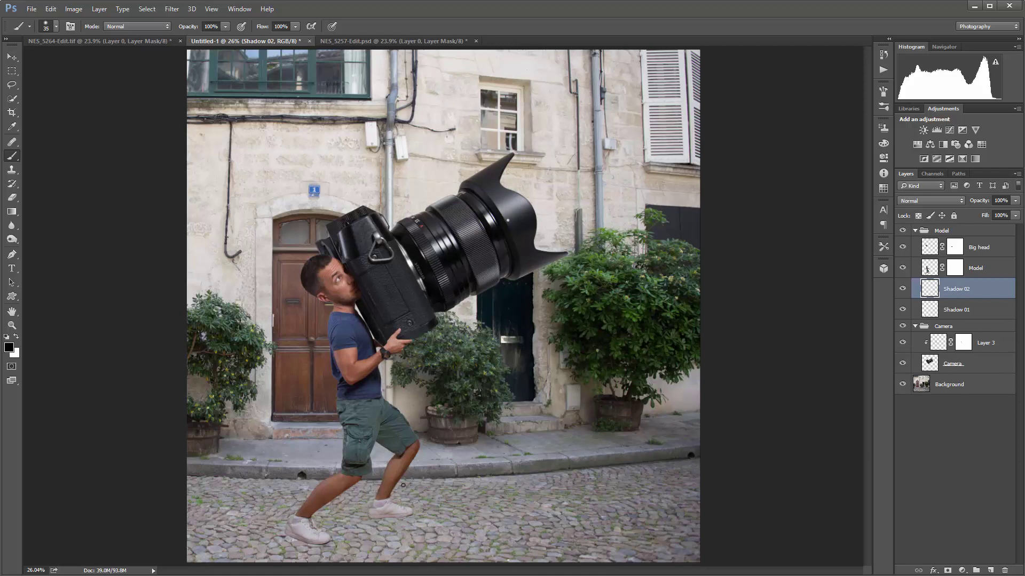
- Zoom in on the shoes and set a larger brush to 50% opacity and 0% hardness
scroll(325, 521, up, 5)
drag(315, 475, 320, 424)
scroll(318, 425, up, 5)
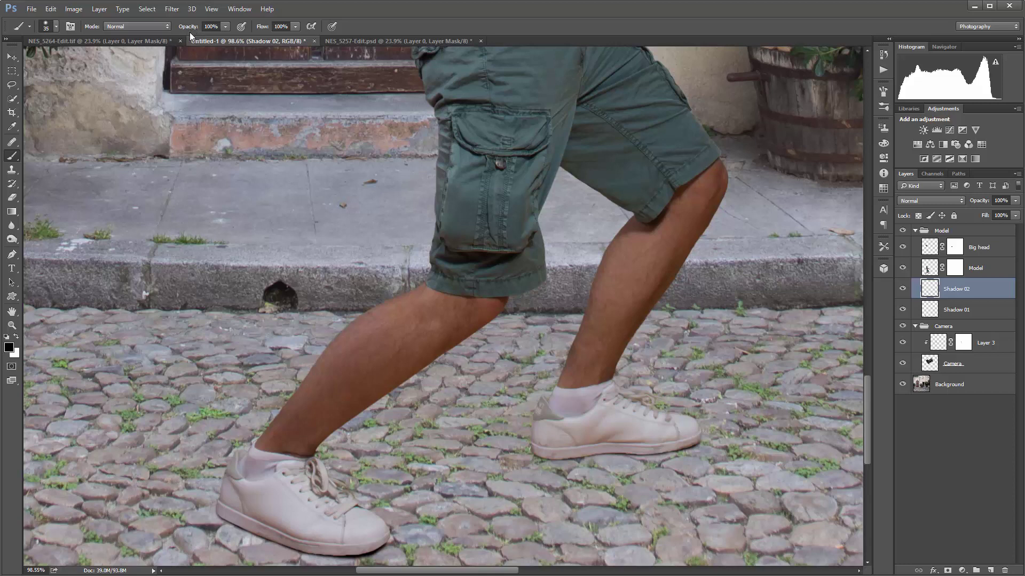
key(5)
right_click(369, 442)
drag(443, 492, 421, 494)
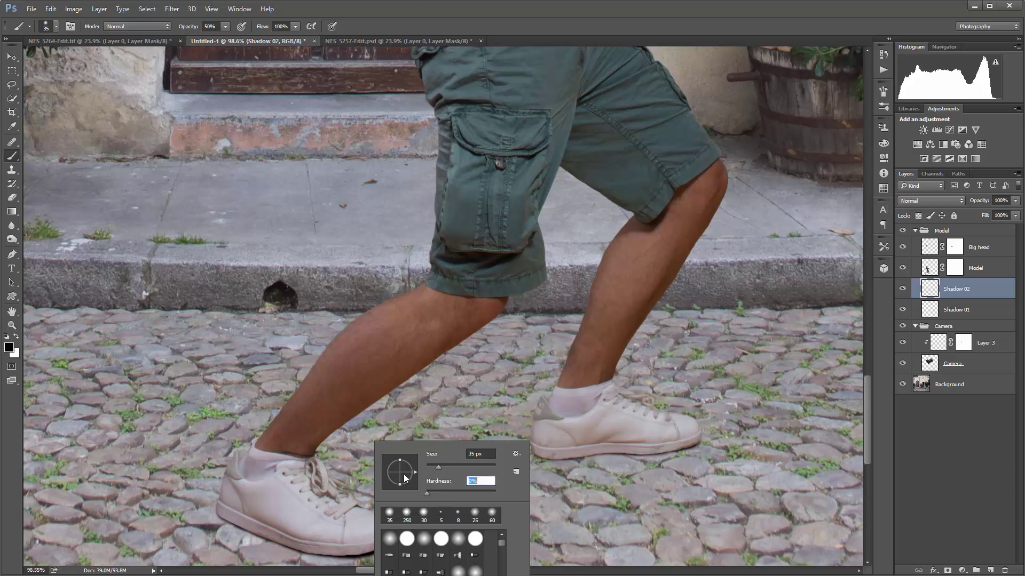
click(329, 507)
key(bracketright)
key(bracketright)
key(bracketright)
key(bracketright)
key(bracketright)
key(bracketright)
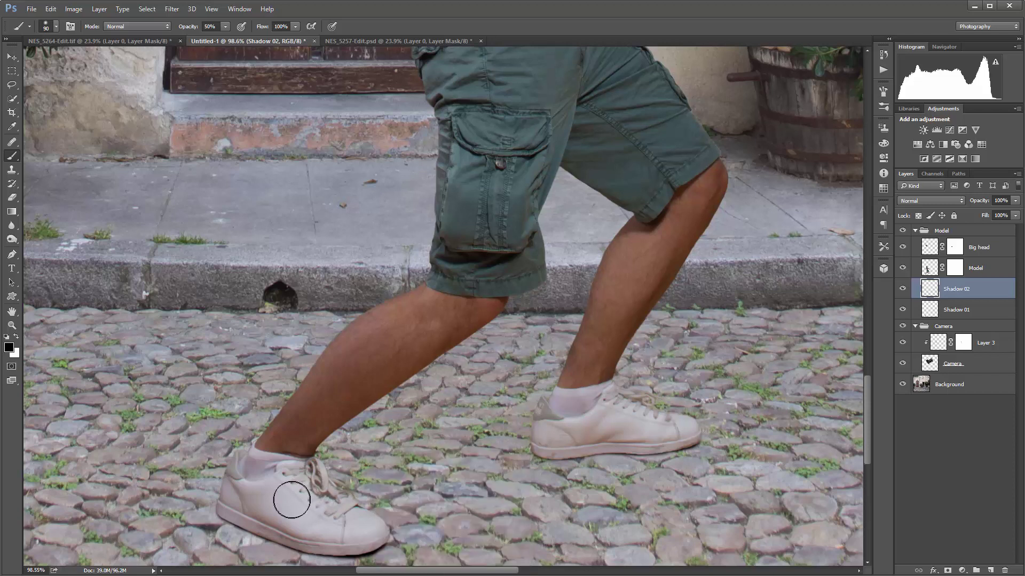
- Paint soft diagonal shadows behind the front and back shoes, then zoom out
mouse_move(382, 523)
mouse_down()
mouse_move(347, 499)
mouse_move(376, 474)
mouse_move(523, 418)
mouse_up()
key(bracketleft)
key(bracketleft)
key(bracketleft)
key(bracketleft)
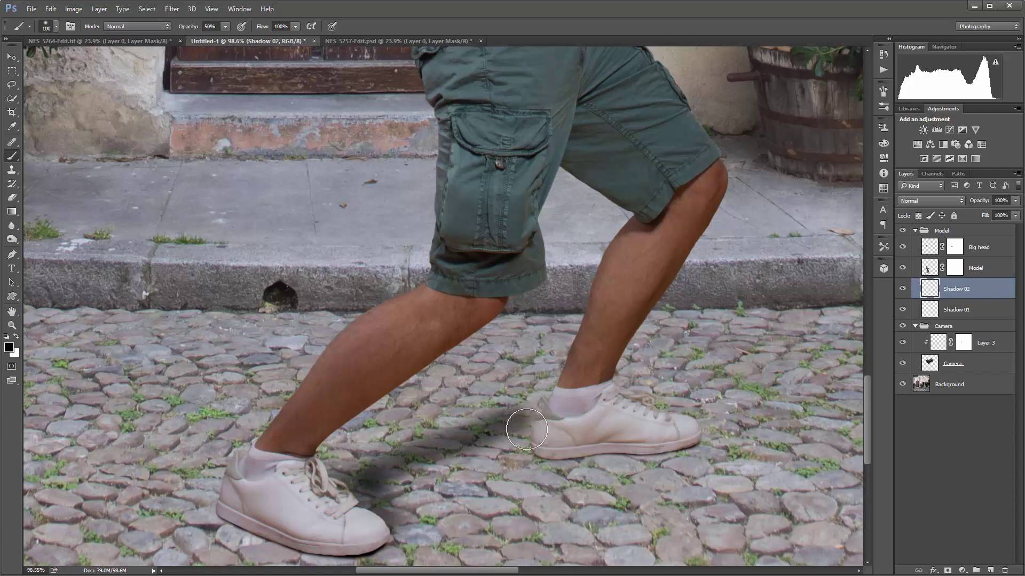
key(bracketright)
key(bracketright)
key(bracketright)
key(bracketleft)
mouse_move(619, 405)
mouse_down()
mouse_move(760, 323)
mouse_move(658, 385)
mouse_up()
mouse_move(514, 417)
mouse_down()
mouse_move(355, 480)
mouse_move(526, 420)
mouse_up()
drag(600, 410, 559, 412)
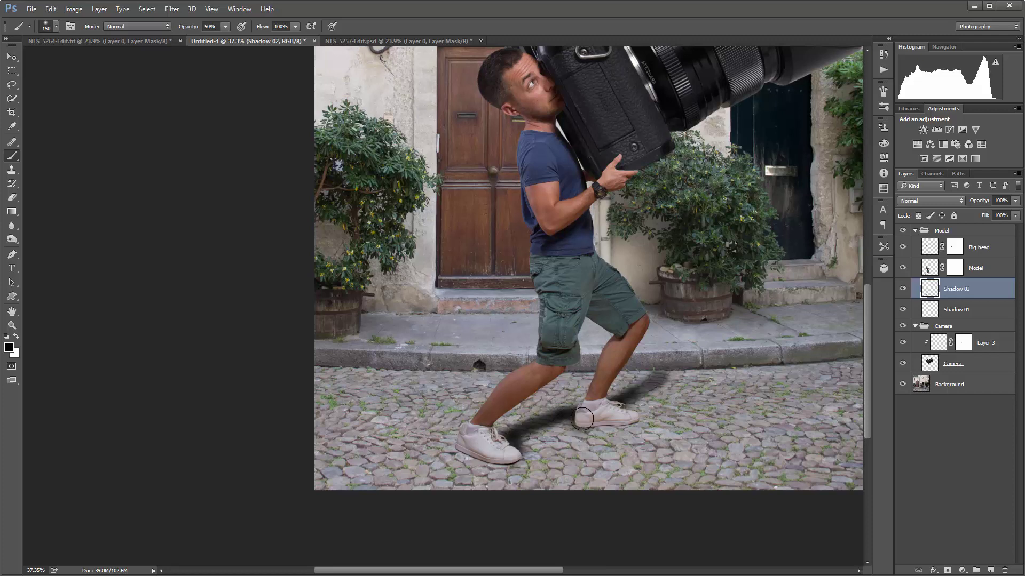
- Paint solid black at 100% opacity from both shoes up-right over the curb, filling between the legs
click(628, 402)
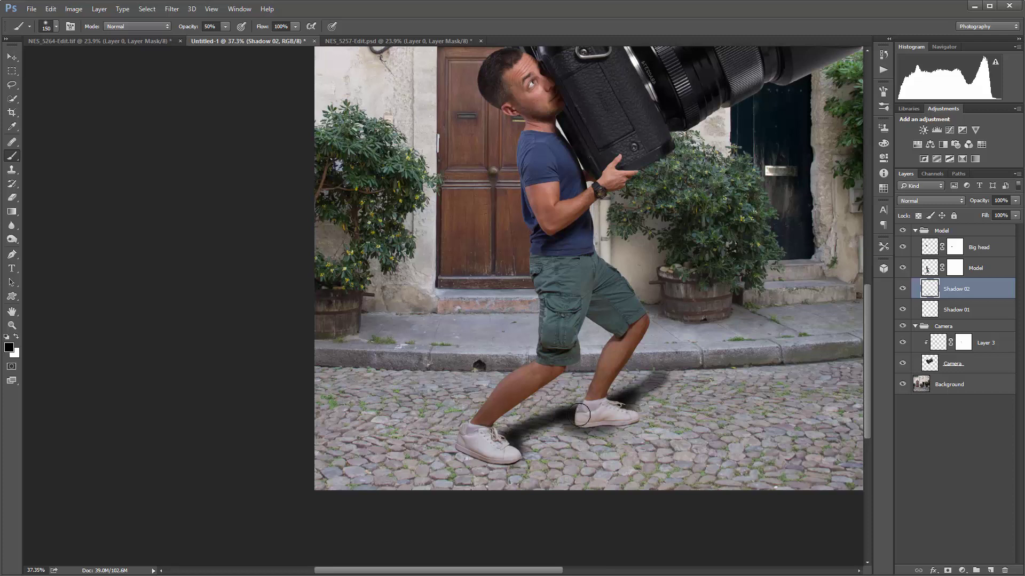
mouse_move(631, 397)
mouse_down()
mouse_move(658, 378)
mouse_move(591, 420)
mouse_move(598, 400)
mouse_move(641, 367)
mouse_move(602, 394)
mouse_move(662, 364)
mouse_move(601, 390)
mouse_up()
key(0)
key(bracketleft)
key(bracketleft)
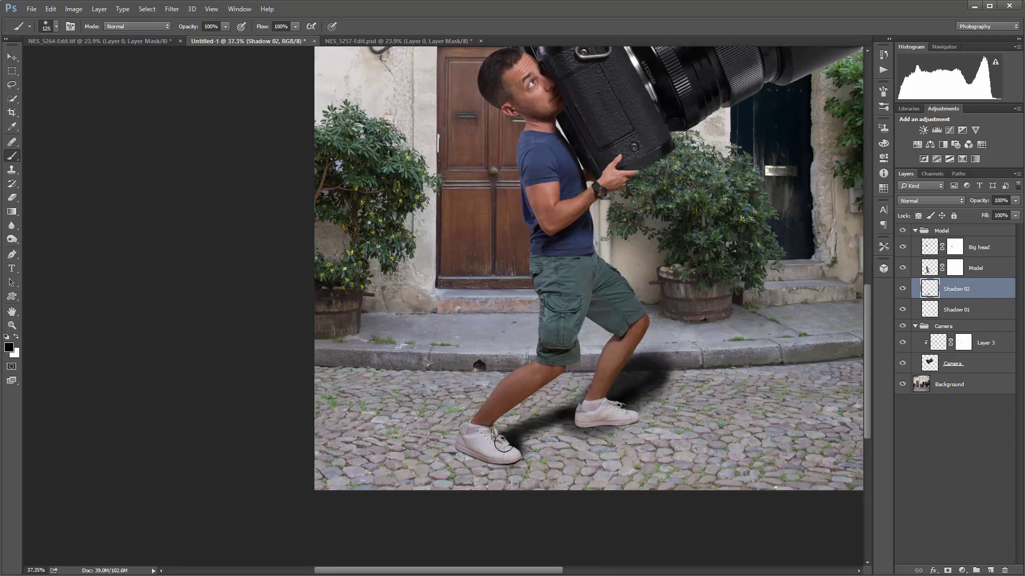
mouse_move(505, 435)
mouse_down()
mouse_move(569, 413)
mouse_move(598, 419)
mouse_move(627, 400)
mouse_move(593, 407)
mouse_move(643, 375)
mouse_move(635, 370)
mouse_move(656, 364)
mouse_up()
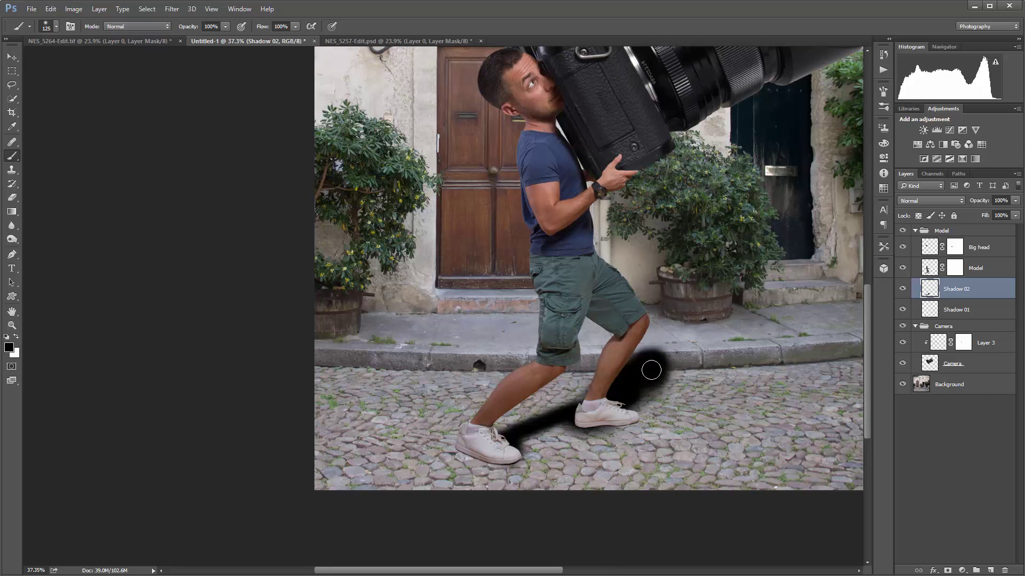
drag(669, 374, 793, 339)
key(bracketright)
key(bracketright)
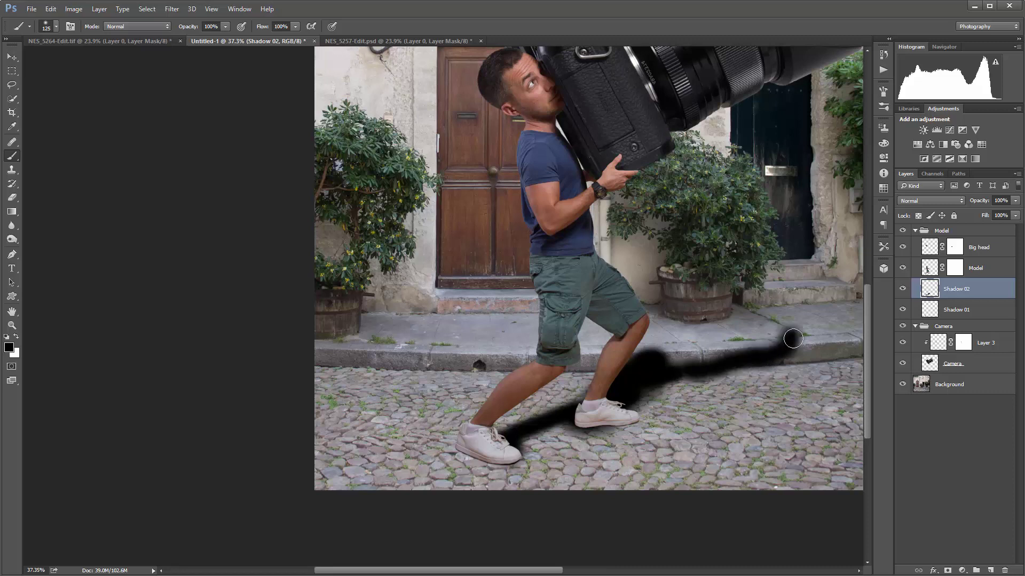
key(ctrl+0)
mouse_move(509, 425)
mouse_down()
mouse_move(439, 429)
mouse_move(435, 443)
mouse_move(460, 440)
mouse_move(457, 428)
mouse_move(484, 440)
mouse_move(422, 422)
mouse_move(424, 440)
mouse_move(418, 425)
mouse_move(482, 438)
mouse_up()
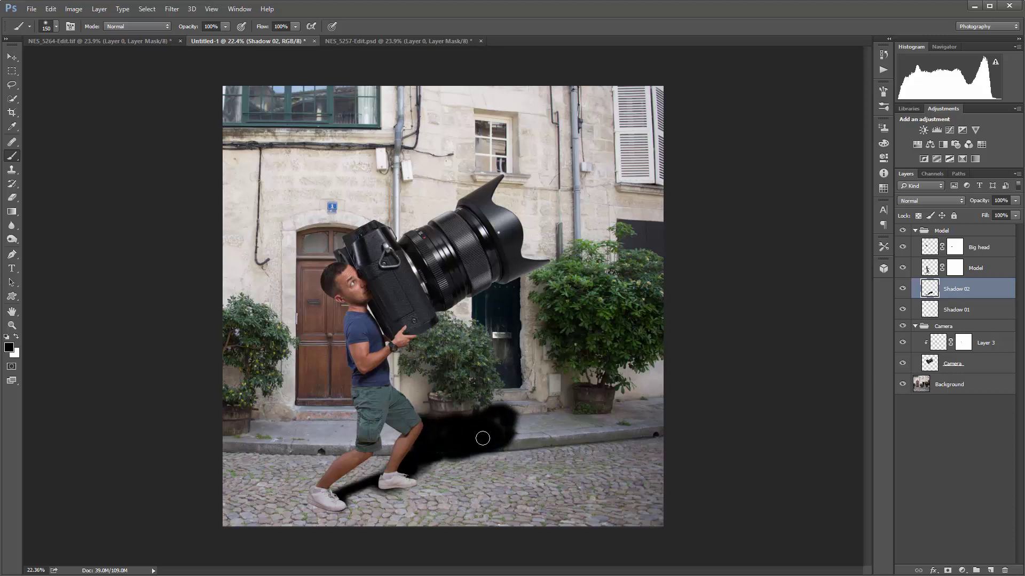
drag(330, 496, 371, 488)
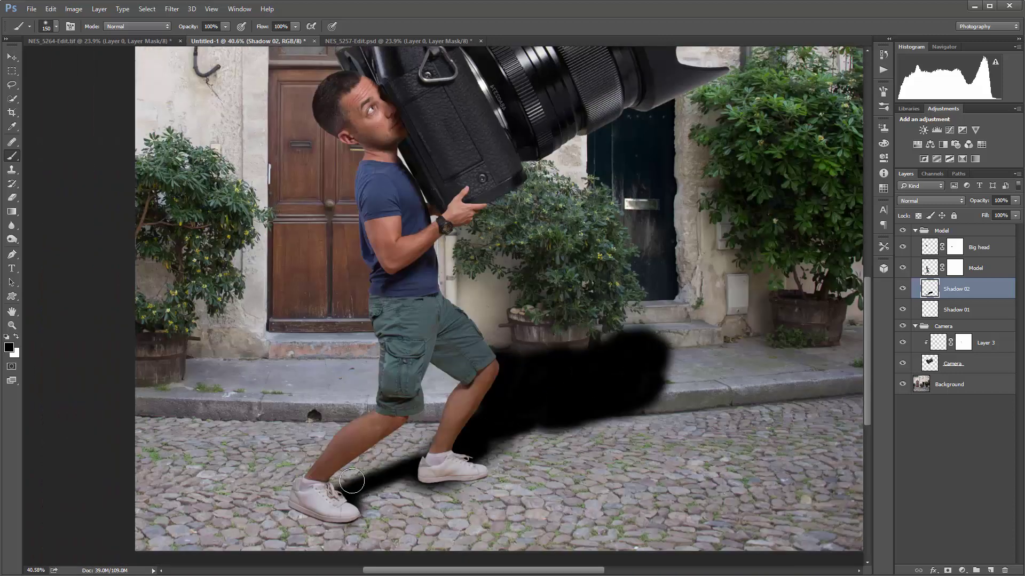
mouse_move(428, 450)
mouse_down()
mouse_move(440, 429)
mouse_move(445, 438)
mouse_move(509, 420)
mouse_up()
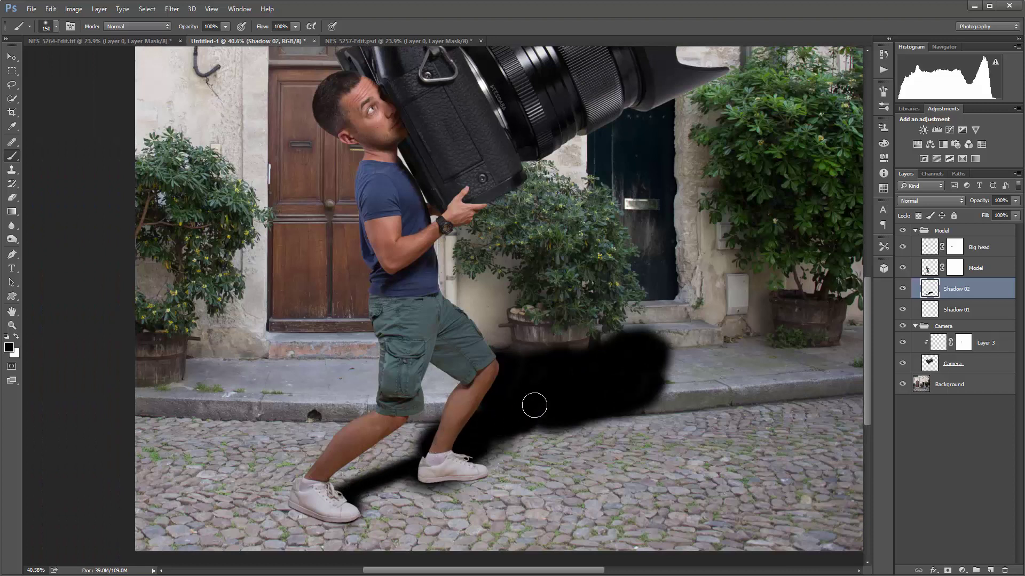
- Add a layer mask to Shadow 02 and fade its upper-right end with a very large brush
click(947, 571)
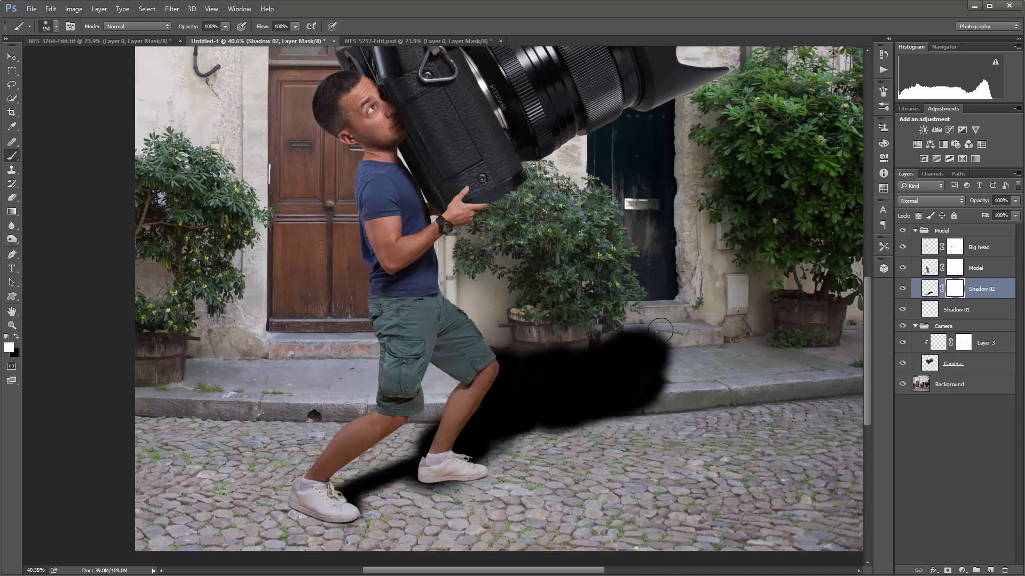
click(651, 345)
key(bracketright)
key(bracketright)
key(bracketright)
key(bracketright)
key(bracketright)
key(bracketright)
key(bracketright)
key(bracketright)
mouse_move(709, 325)
mouse_down()
mouse_move(675, 338)
mouse_move(526, 320)
mouse_up()
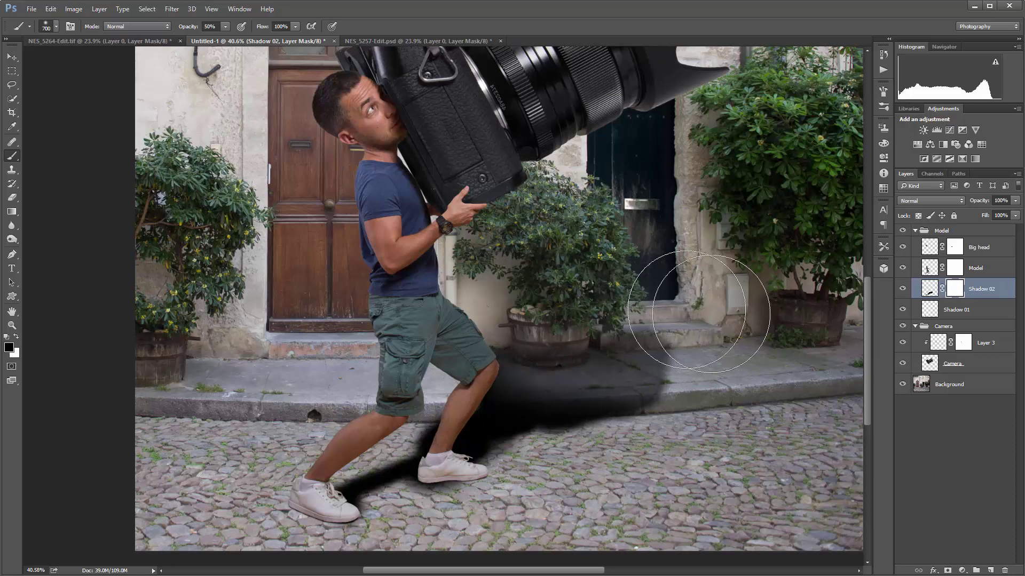
mouse_move(632, 309)
mouse_down()
mouse_move(747, 340)
mouse_move(688, 379)
mouse_move(626, 349)
mouse_up()
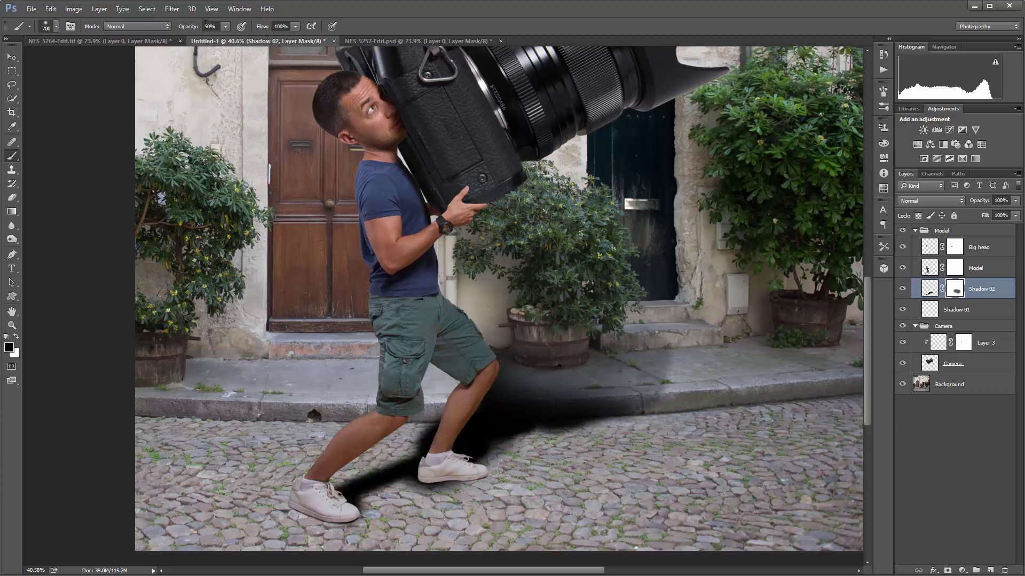
- Set brush opacity to 10% and softly lighten the shadow near the curb
key(2)
key(5)
key(2)
key(2)
key(5)
key(0)
key(5)
key(1)
mouse_move(609, 359)
mouse_down()
mouse_move(513, 381)
mouse_move(508, 407)
mouse_move(587, 430)
mouse_move(529, 424)
mouse_move(489, 449)
mouse_move(440, 415)
mouse_move(486, 434)
mouse_move(573, 431)
mouse_move(655, 393)
mouse_move(491, 358)
mouse_move(415, 355)
mouse_move(386, 415)
mouse_move(383, 476)
mouse_move(354, 499)
mouse_move(392, 480)
mouse_move(358, 501)
mouse_move(401, 508)
mouse_move(357, 501)
mouse_move(274, 460)
mouse_up()
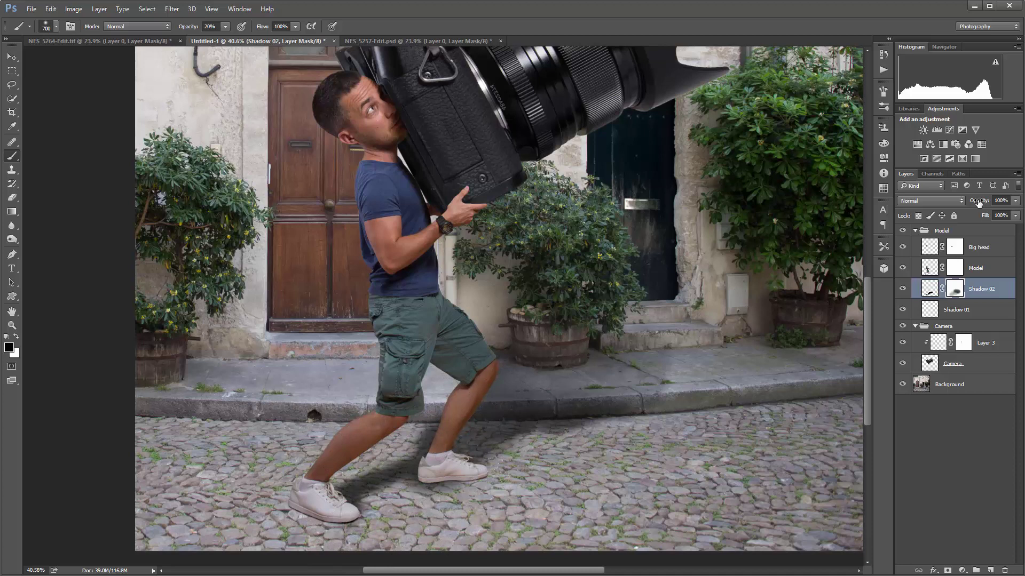
- Reduce the Shadow 02 layer opacity to 41% and fit the image to the screen
drag(979, 201, 977, 202)
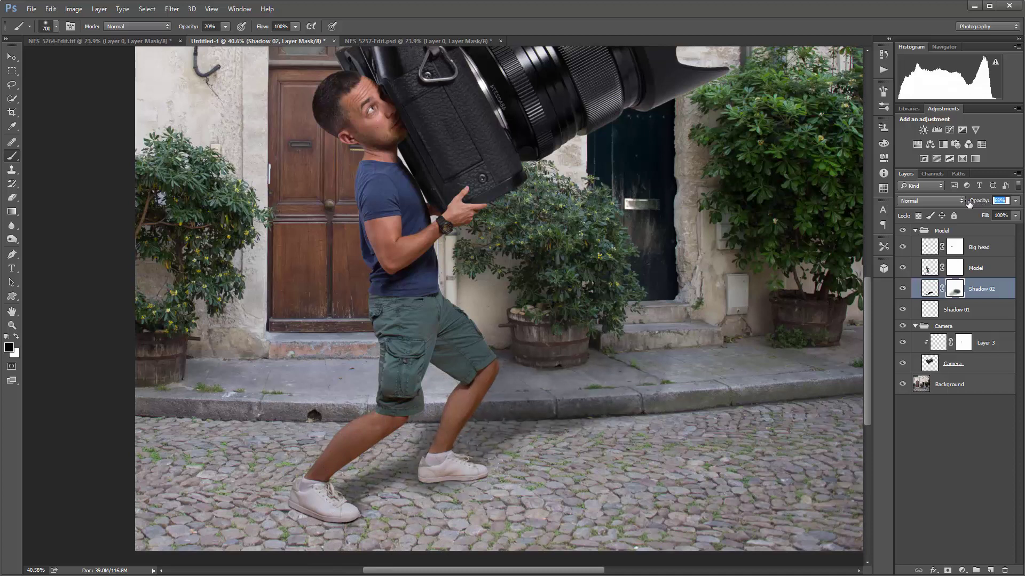
drag(961, 203, 978, 201)
key(ctrl+0)
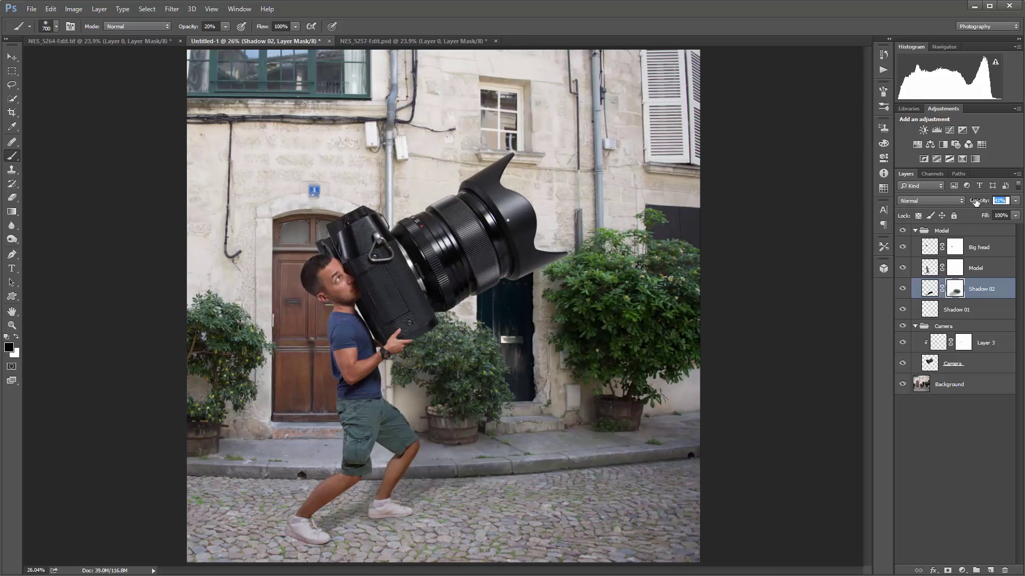
drag(975, 202, 975, 203)
- Add a new layer above Shadow 02 named 'Shadow 03'
click(990, 571)
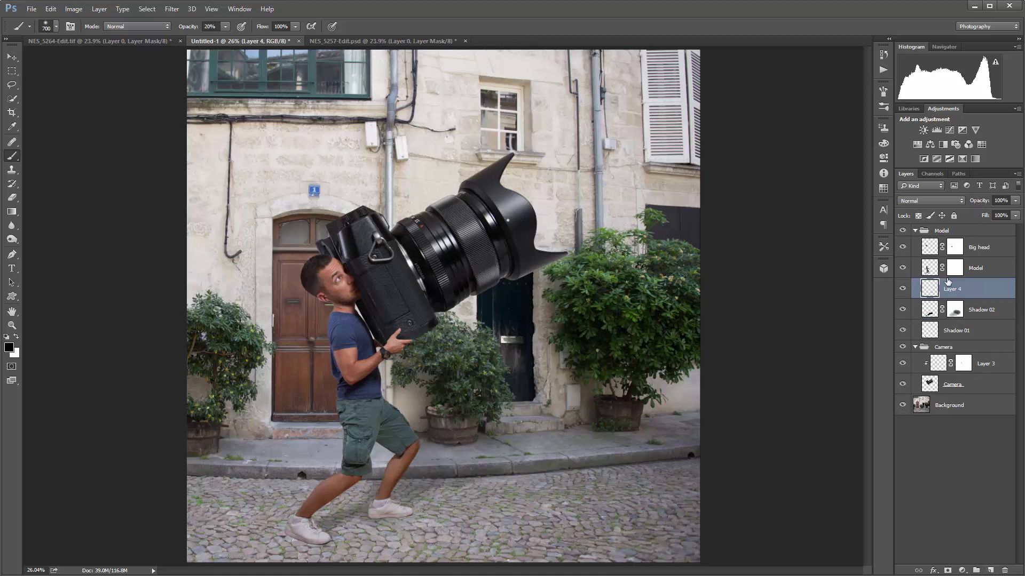
double_click(956, 289)
text(Shadow 03)
key(Return)
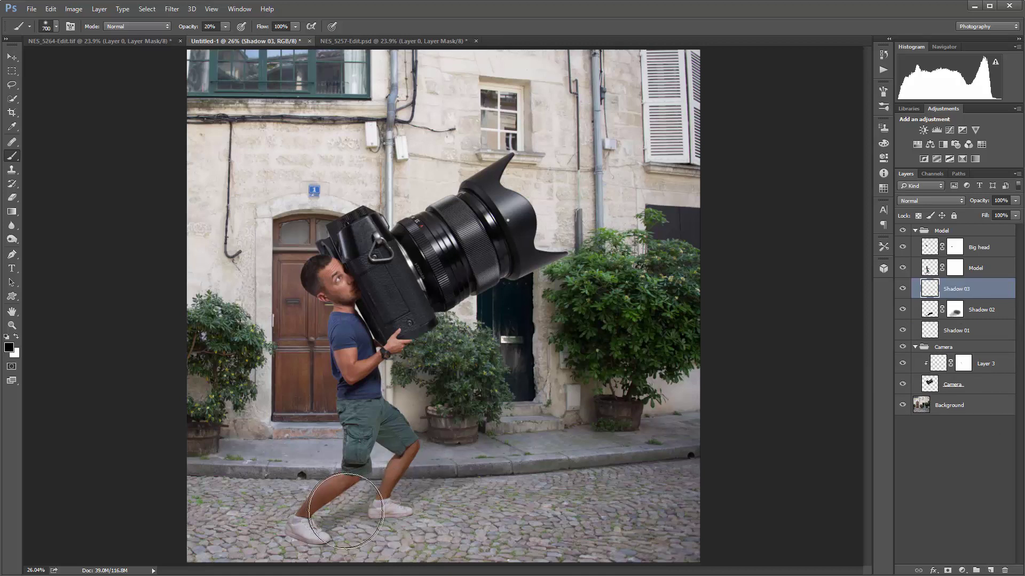
- Paint a faint shadow between the feet with a 400px brush at 10% opacity
key(1)
key(bracketleft)
key(bracketleft)
key(bracketleft)
mouse_move(359, 523)
mouse_down()
mouse_move(392, 508)
mouse_move(335, 521)
mouse_move(447, 514)
mouse_move(452, 487)
mouse_move(328, 503)
mouse_move(362, 464)
mouse_move(322, 523)
mouse_move(387, 514)
mouse_move(346, 520)
mouse_move(449, 478)
mouse_move(448, 486)
mouse_move(343, 496)
mouse_up()
key(bracketleft)
key(bracketleft)
- Compare with and without Shadow 03 and settle its layer opacity at 52%
drag(984, 202, 968, 205)
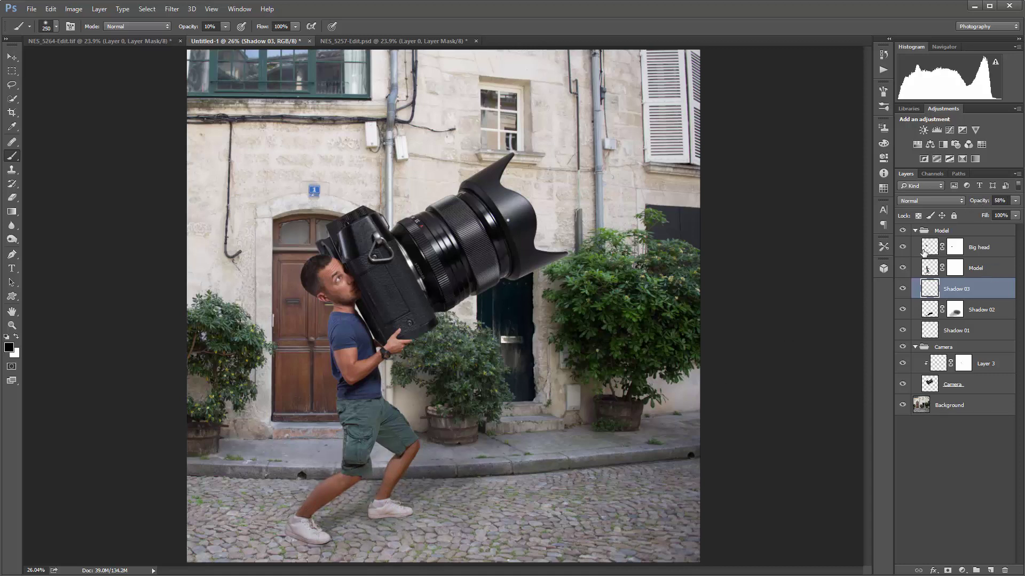
click(903, 289)
click(901, 290)
click(902, 290)
click(901, 289)
drag(979, 201, 974, 204)
- Inspect the feet up close, then drop Shadow 03's opacity to 35%
scroll(533, 448, down, 2)
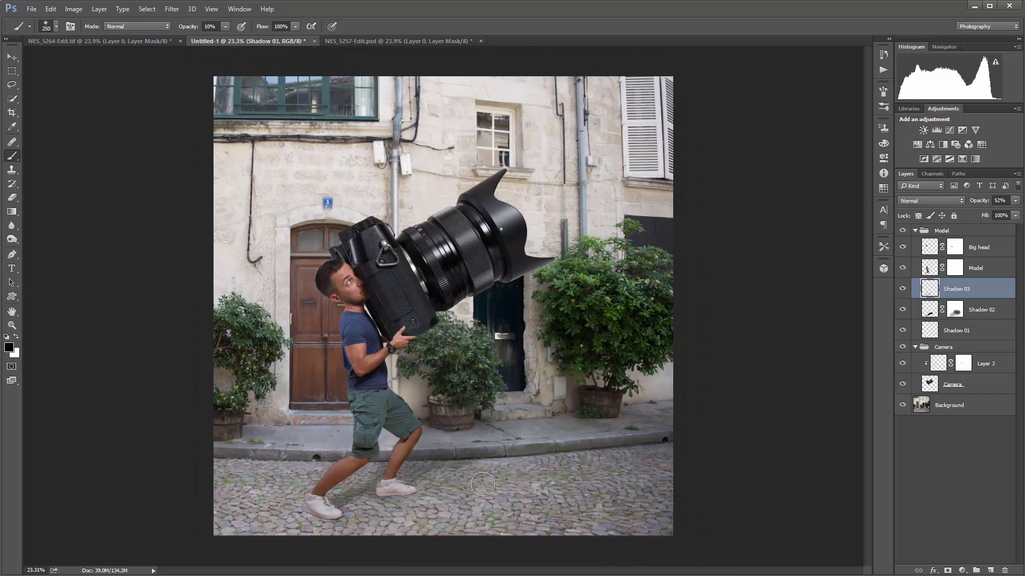
scroll(380, 504, up, 4)
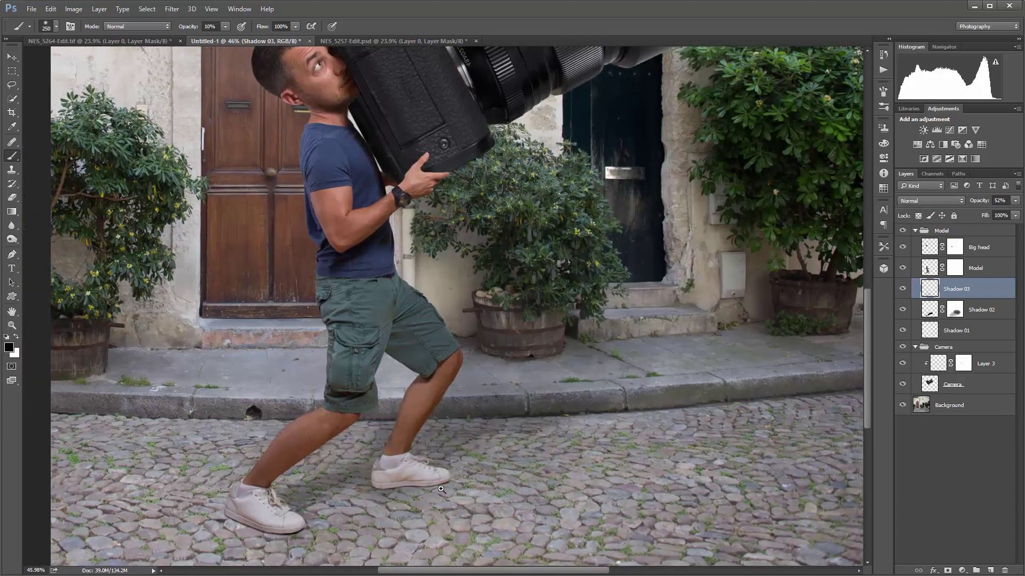
scroll(372, 485, up, 3)
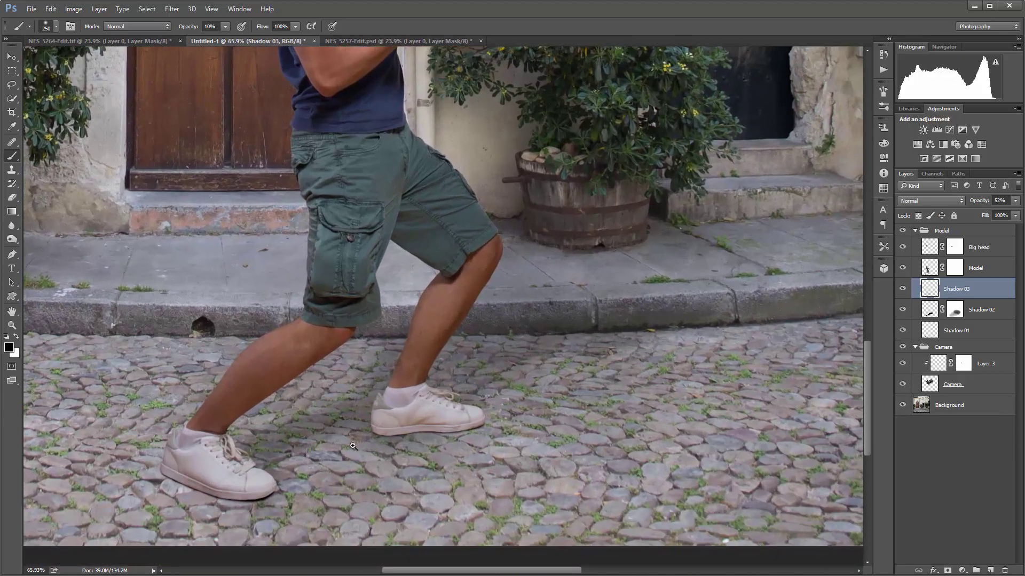
scroll(355, 445, up, 1)
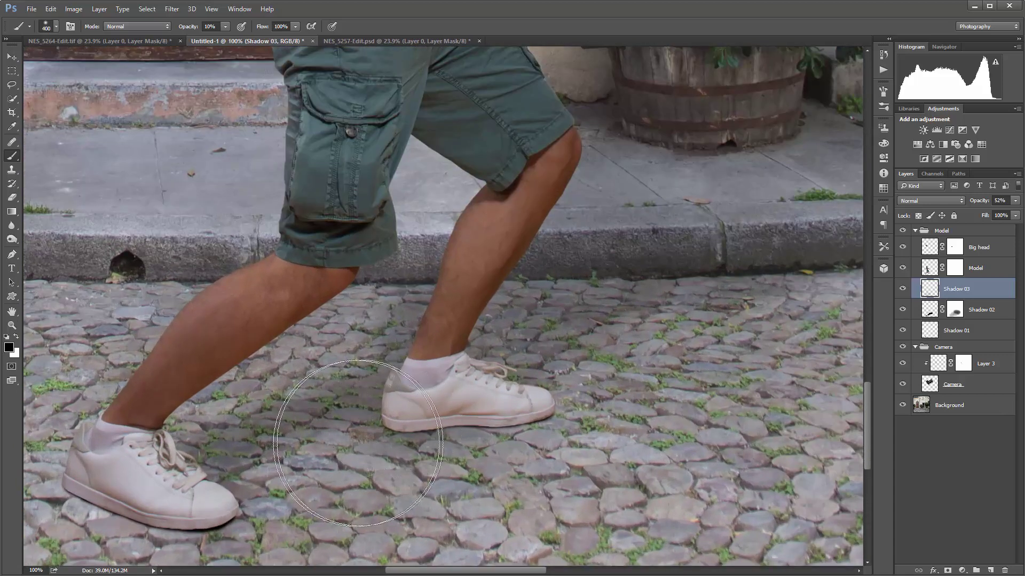
key(bracketleft)
key(bracketleft)
key(bracketleft)
key(bracketleft)
key(bracketleft)
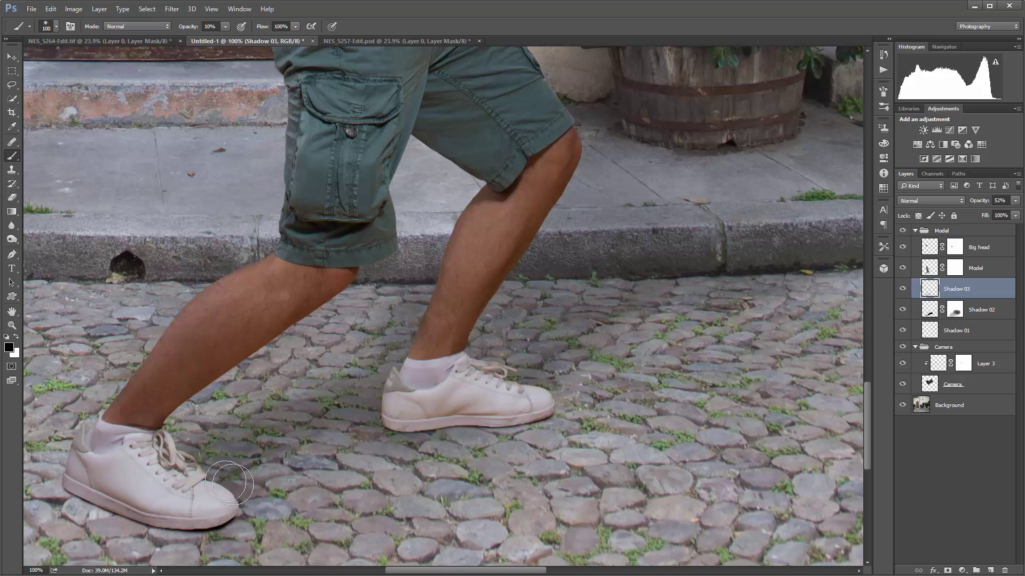
key(bracketright)
scroll(431, 354, down, 5)
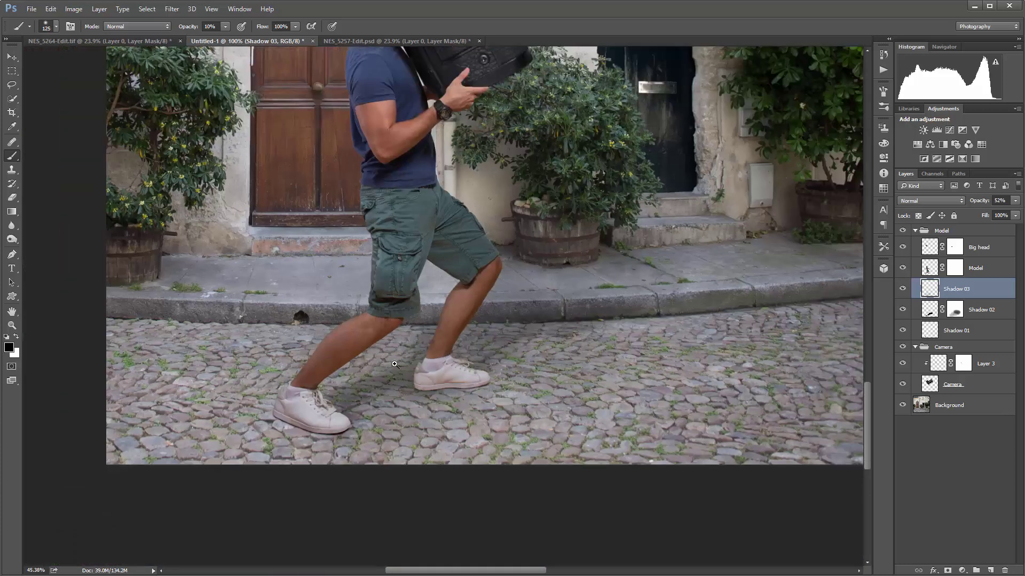
key(bracketright)
key(bracketright)
scroll(524, 349, down, 3)
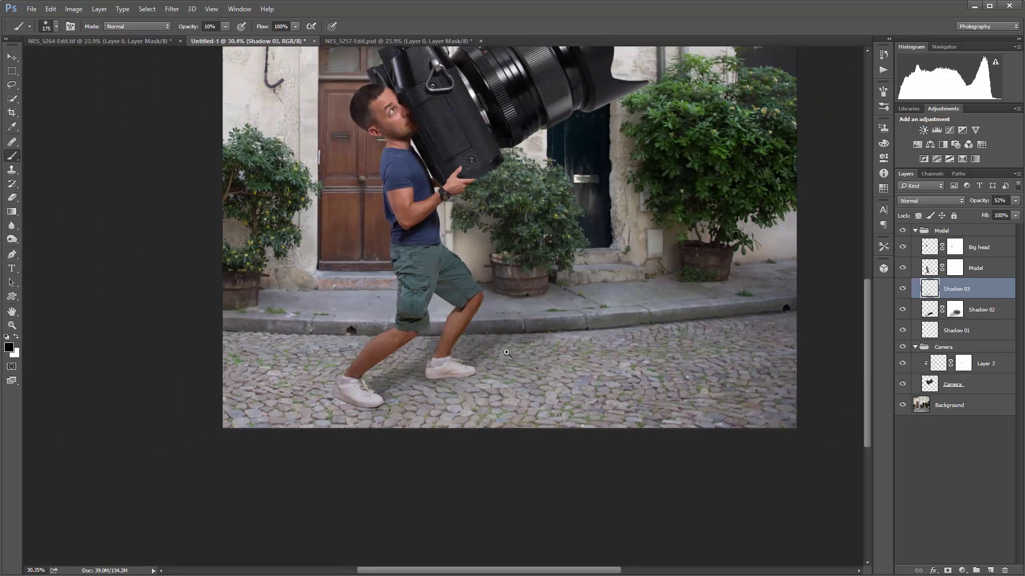
drag(981, 203, 974, 206)
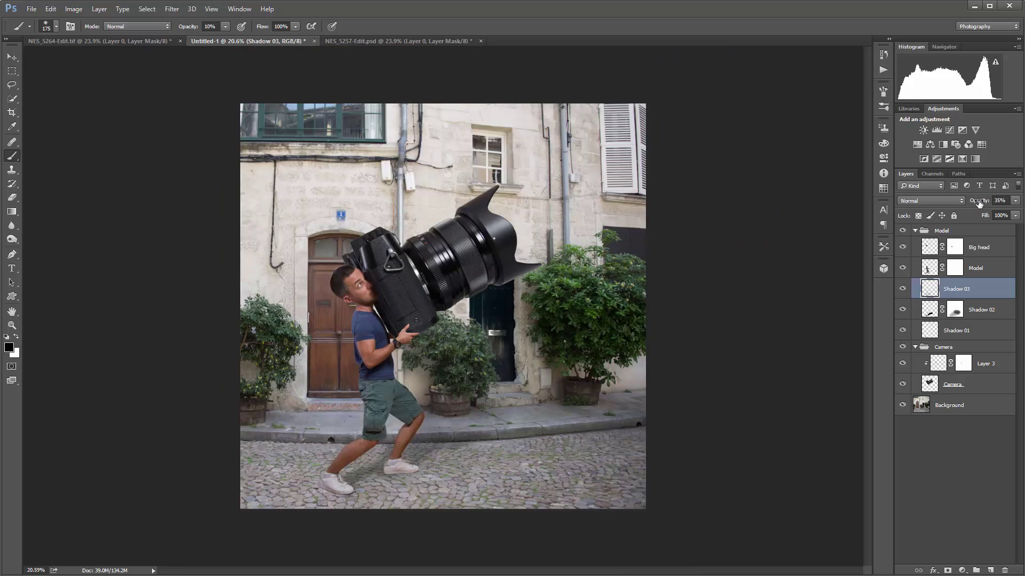
- Toggle Shadow 03 on and off to compare the feet with and without it
click(903, 289)
click(902, 289)
click(902, 289)
click(902, 290)
- Set Shadow 02's opacity to 35% and check its effect by toggling visibility
click(929, 305)
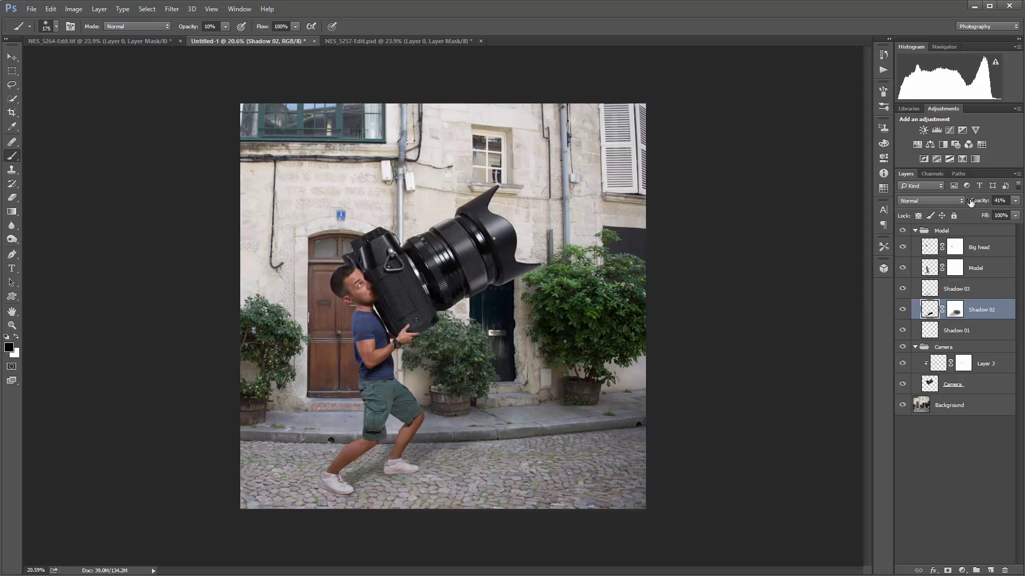
drag(981, 204, 977, 204)
drag(976, 205, 976, 206)
click(903, 310)
click(902, 311)
- Set Shadow 01 to 90% opacity, check the feet, and fit the composite to screen
click(930, 327)
click(967, 201)
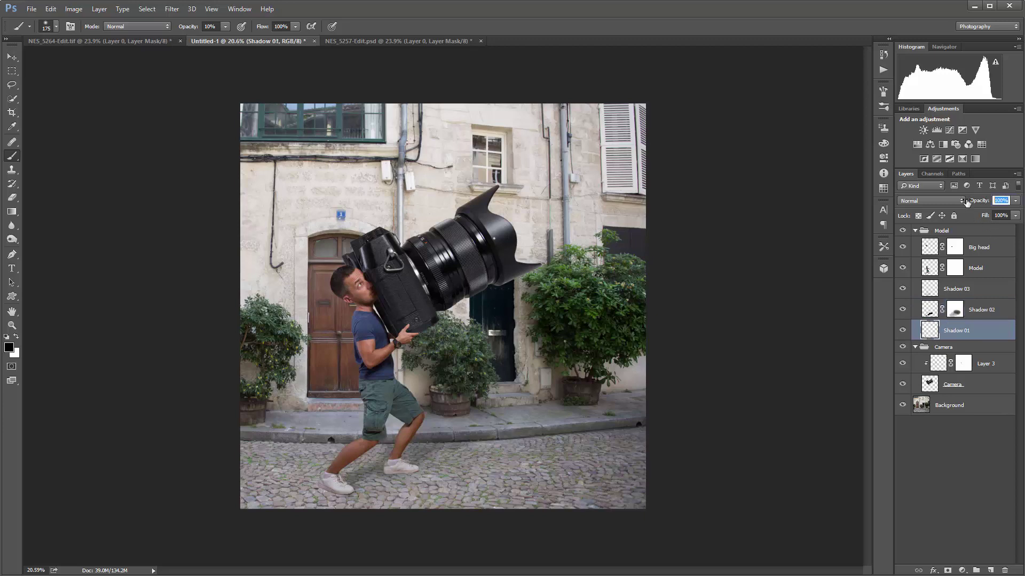
key(Return)
mouse_move(342, 498)
mouse_down()
mouse_move(395, 499)
mouse_move(359, 500)
mouse_up()
key(ctrl+0)
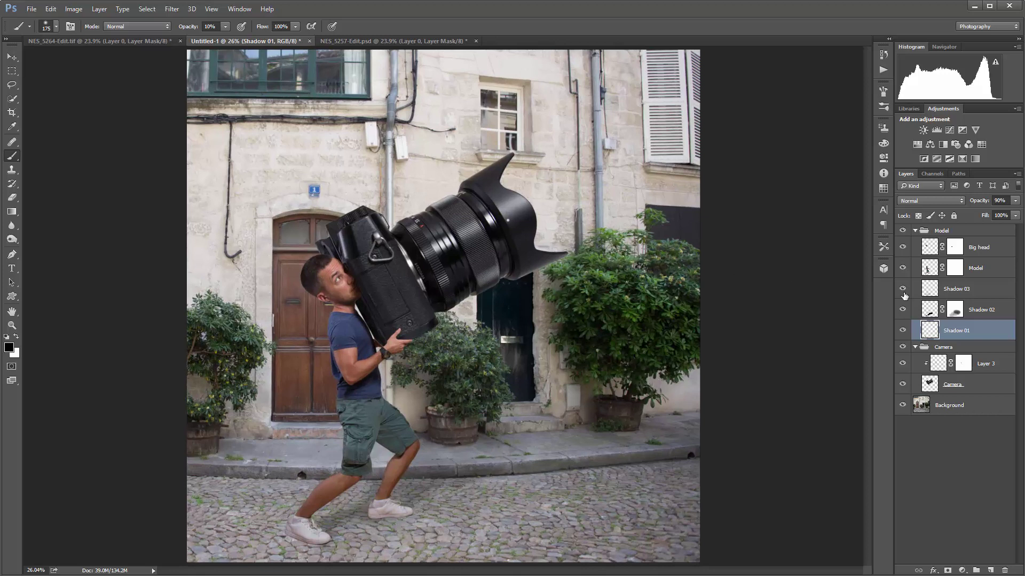
- Collapse the Model and Camera groups, inspect the hand, then switch to NES_5257-Edit.psd
click(914, 231)
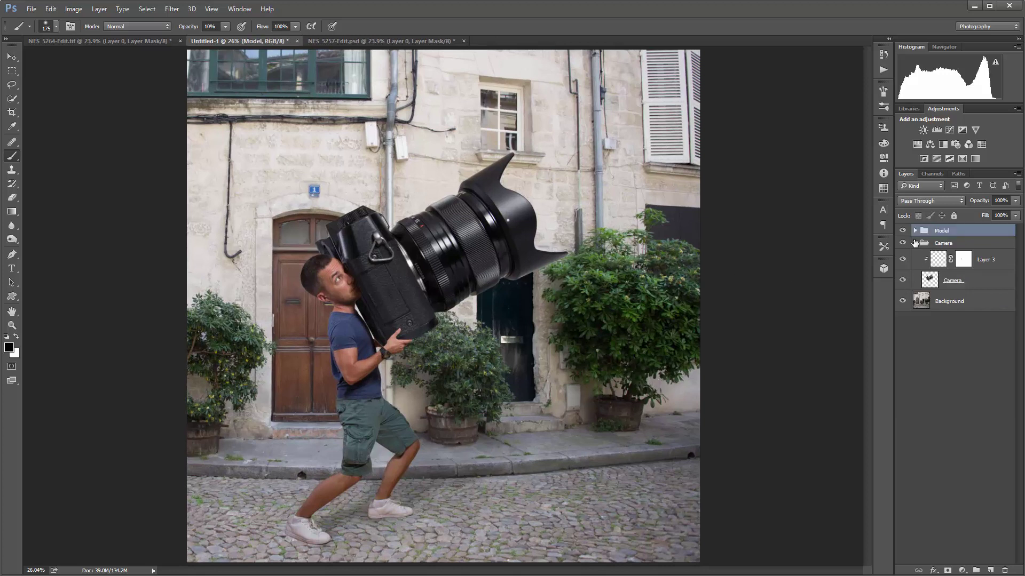
click(914, 244)
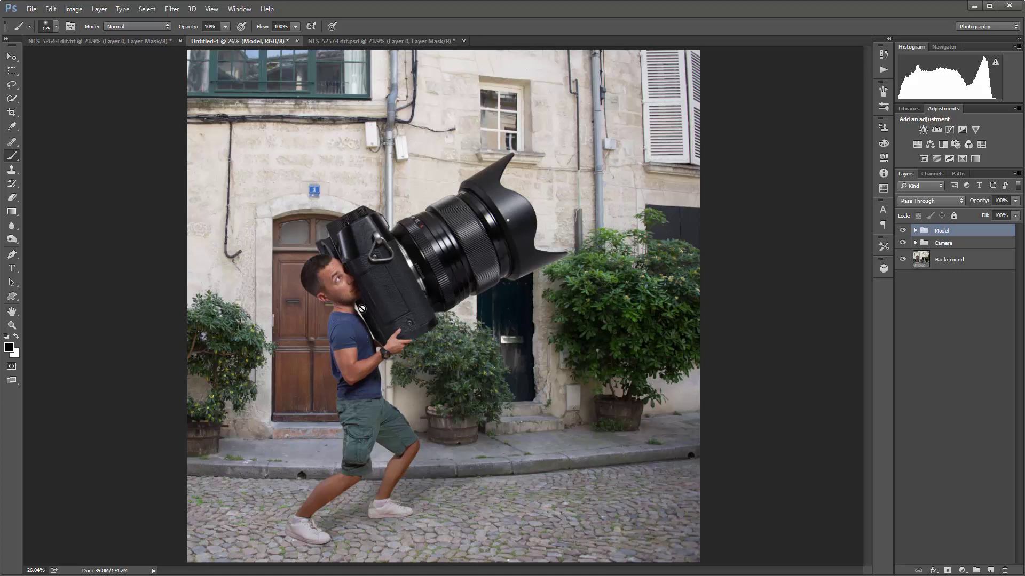
drag(389, 340, 461, 342)
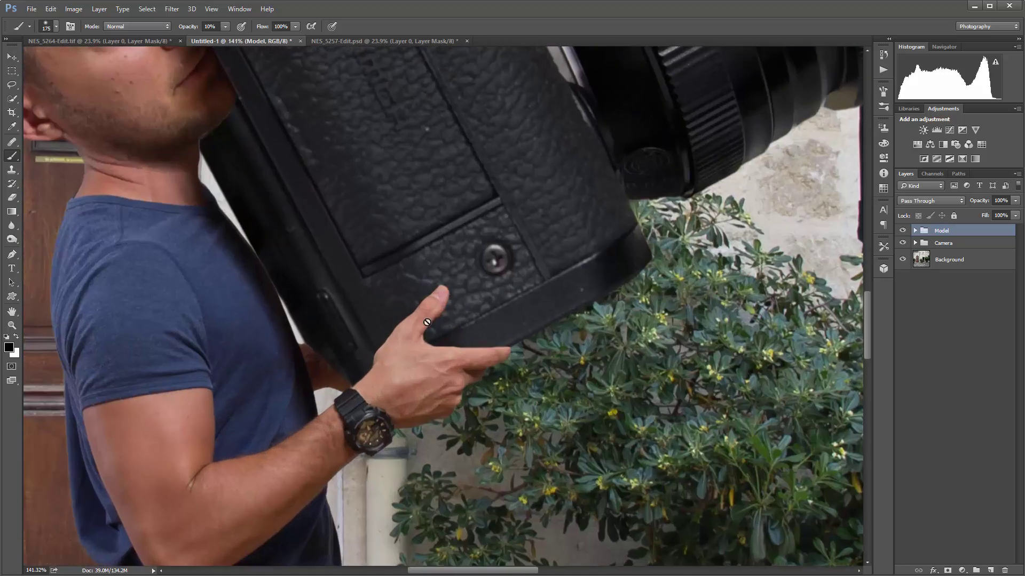
drag(385, 278, 363, 268)
drag(231, 98, 276, 180)
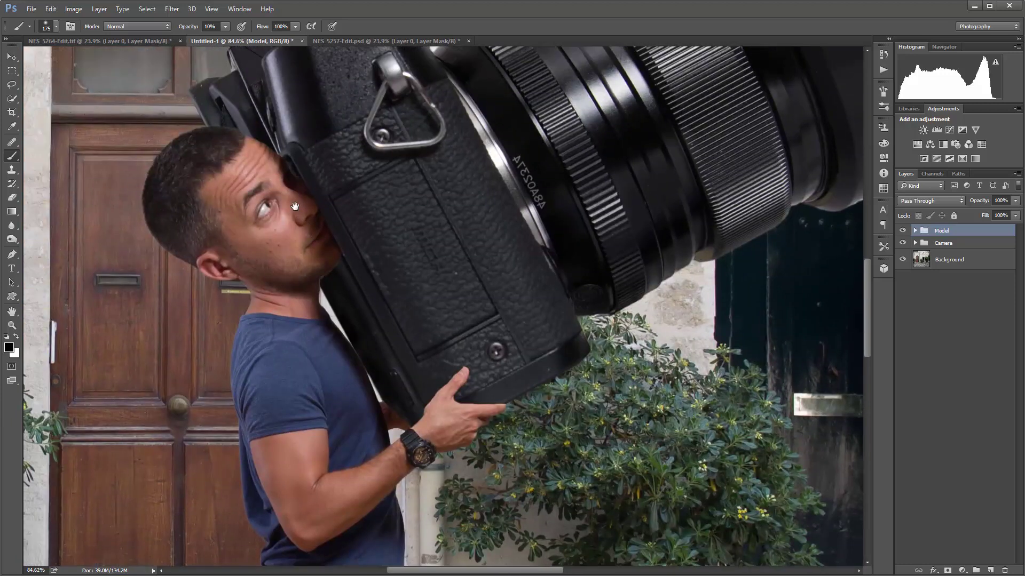
drag(347, 198, 320, 198)
scroll(508, 183, down, 2)
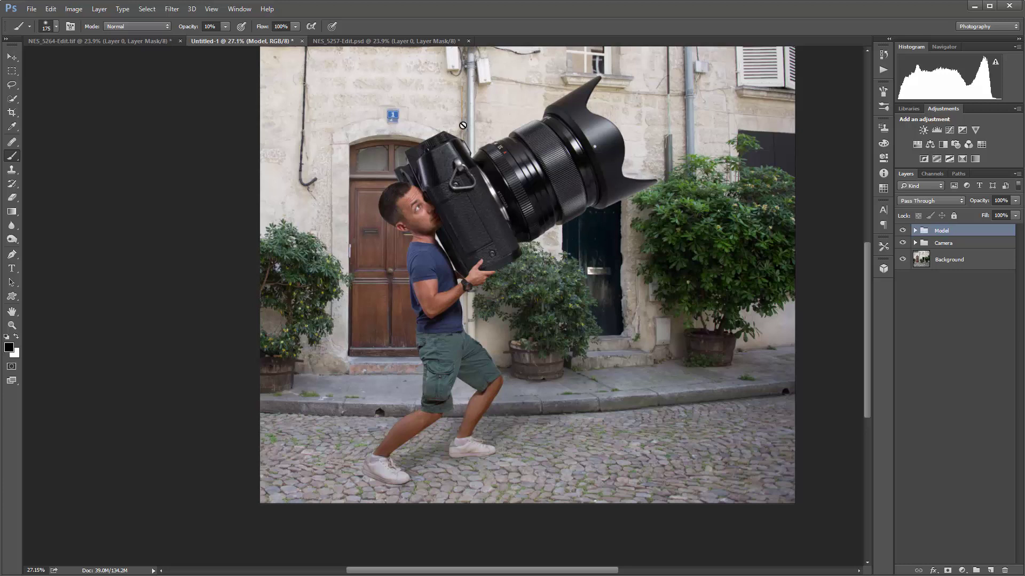
click(395, 42)
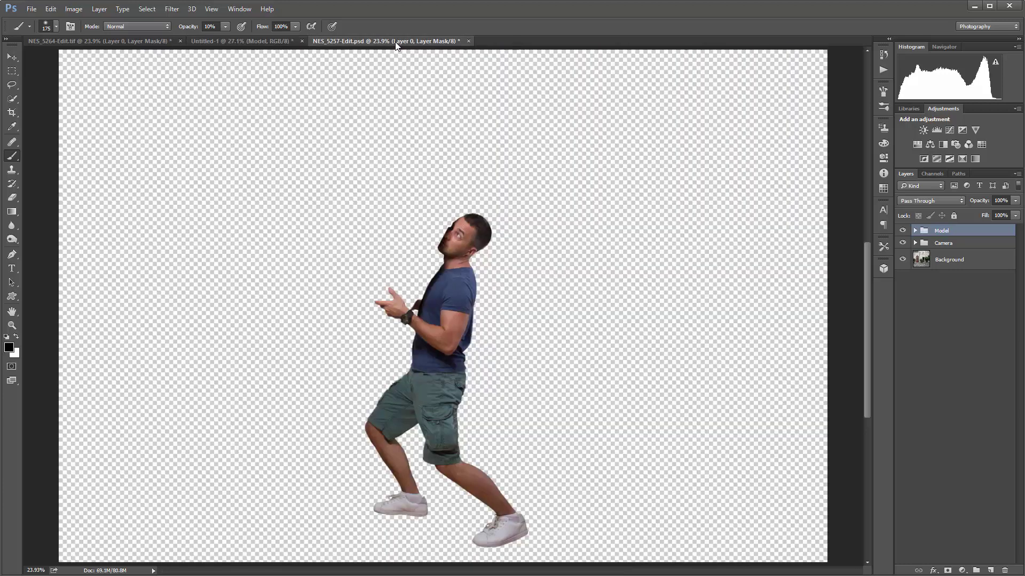
- Disable the mask in NES_5264-Edit.tif to view the original camera photo, then return to Untitled-1
click(142, 42)
shift+click(946, 233)
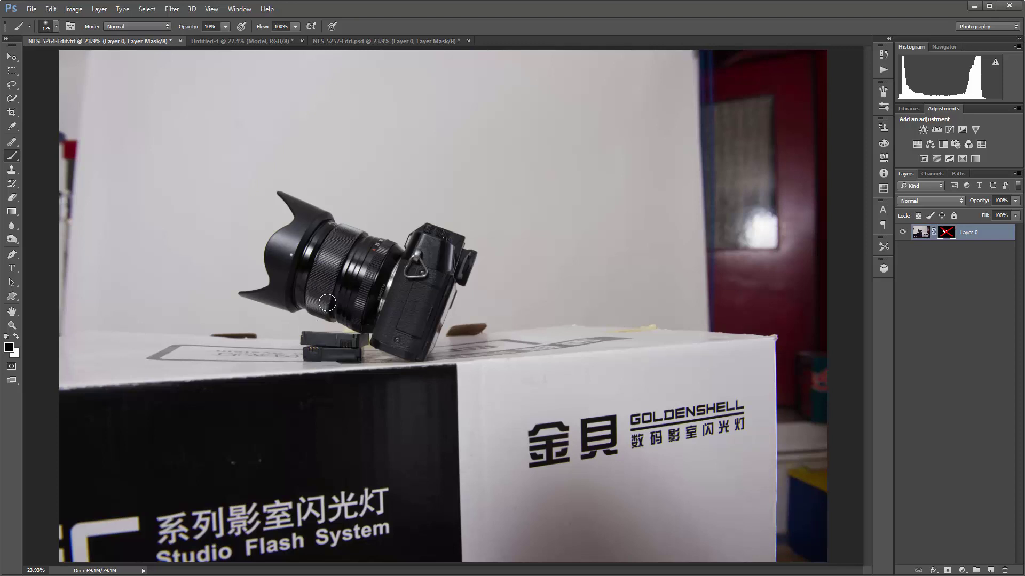
click(268, 41)
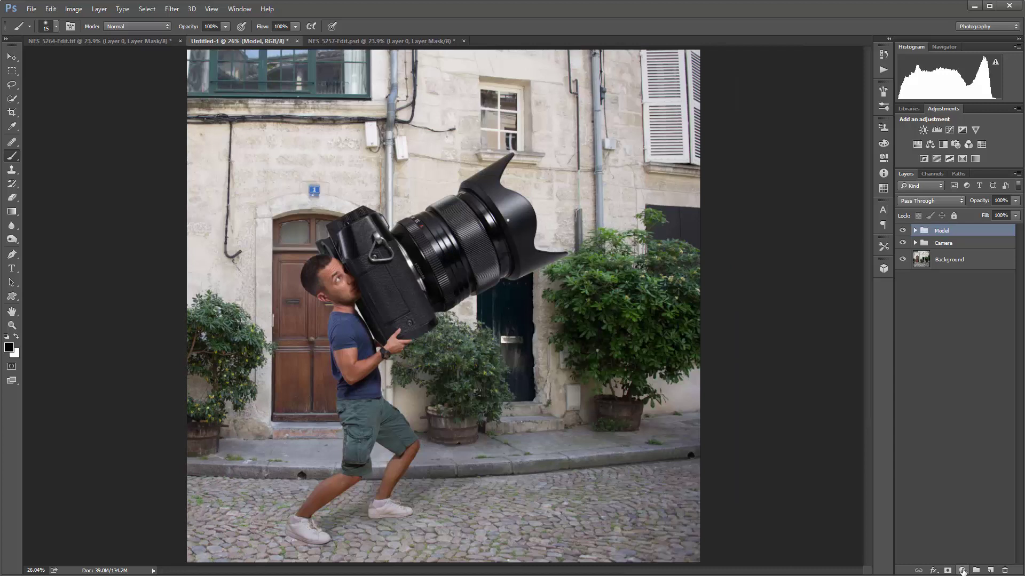
- Add a brightening Curves layer and a duplicate bent down to darken
click(962, 570)
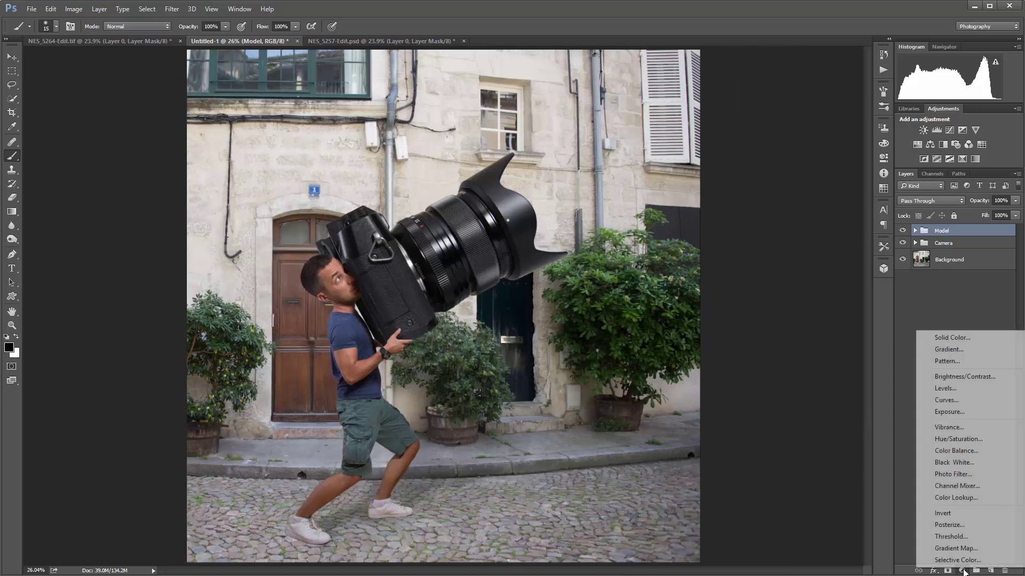
click(940, 407)
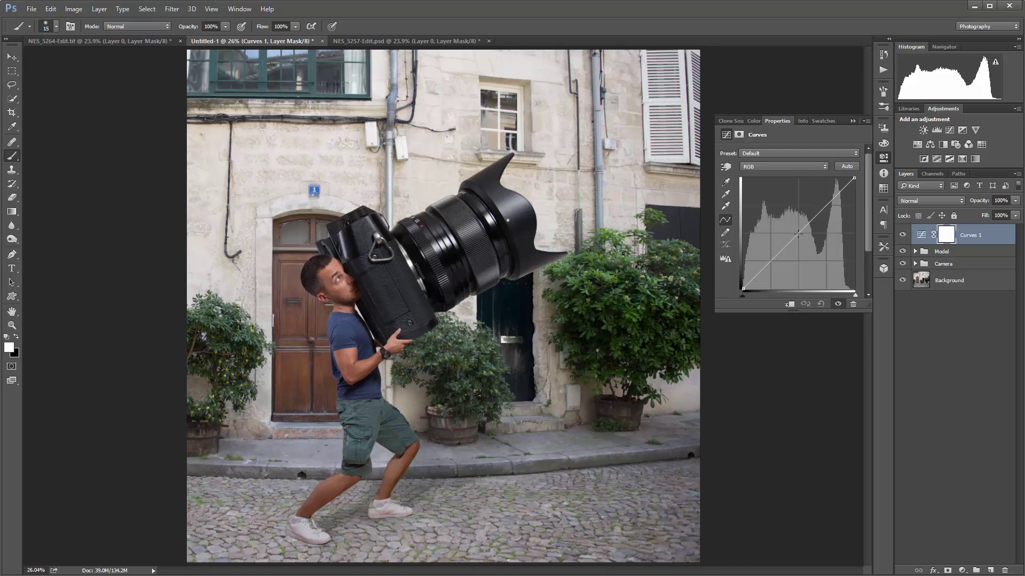
drag(798, 233, 785, 215)
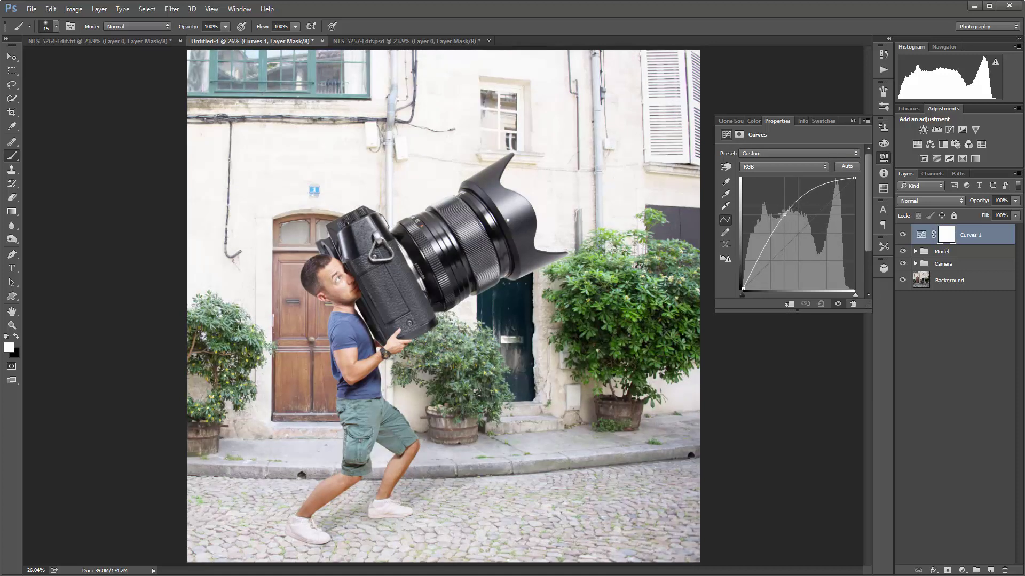
key(ctrl+j)
drag(784, 216, 816, 247)
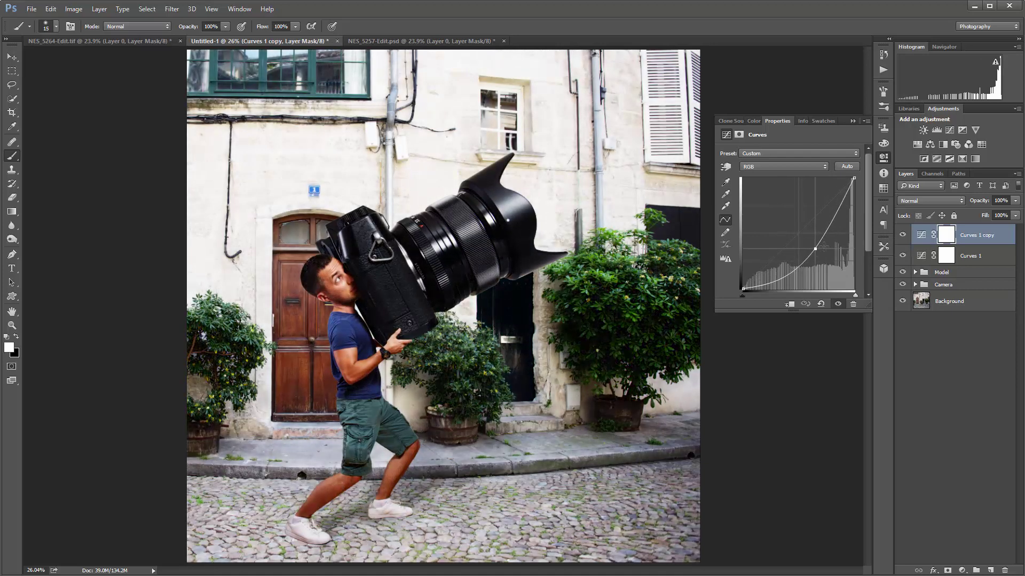
- Rename the brightening curve 'D' and the darkening curve 'B'
double_click(970, 257)
text(D)
key(Return)
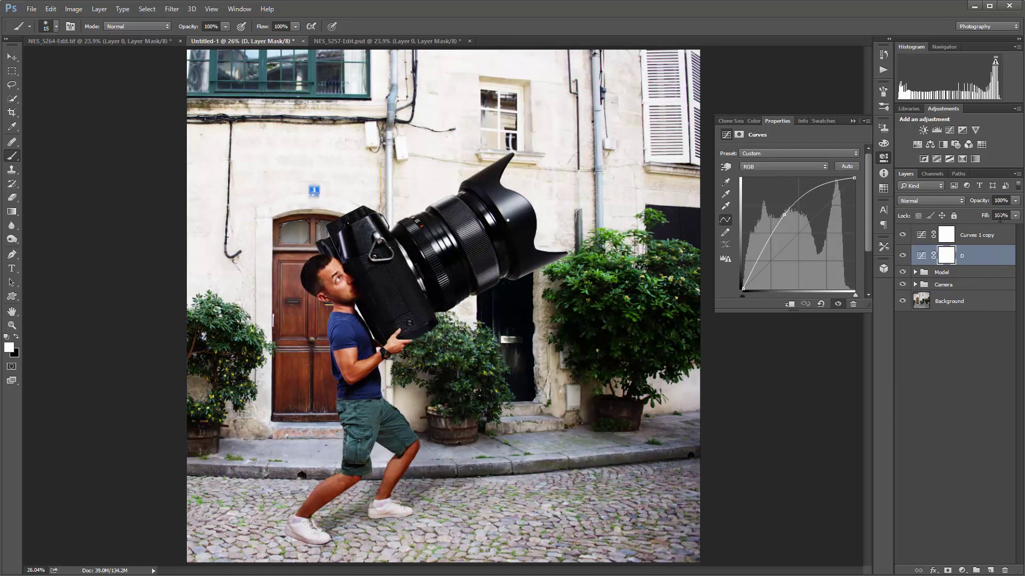
double_click(975, 236)
text(B)
key(Return)
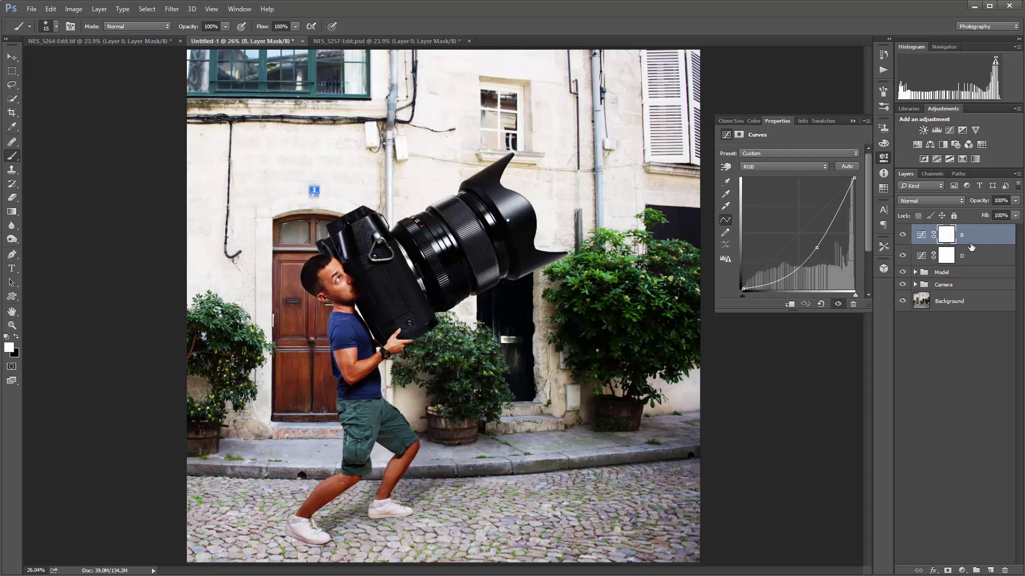
- Invert the masks of D and B to solid black
click(947, 257)
key(ctrl+i)
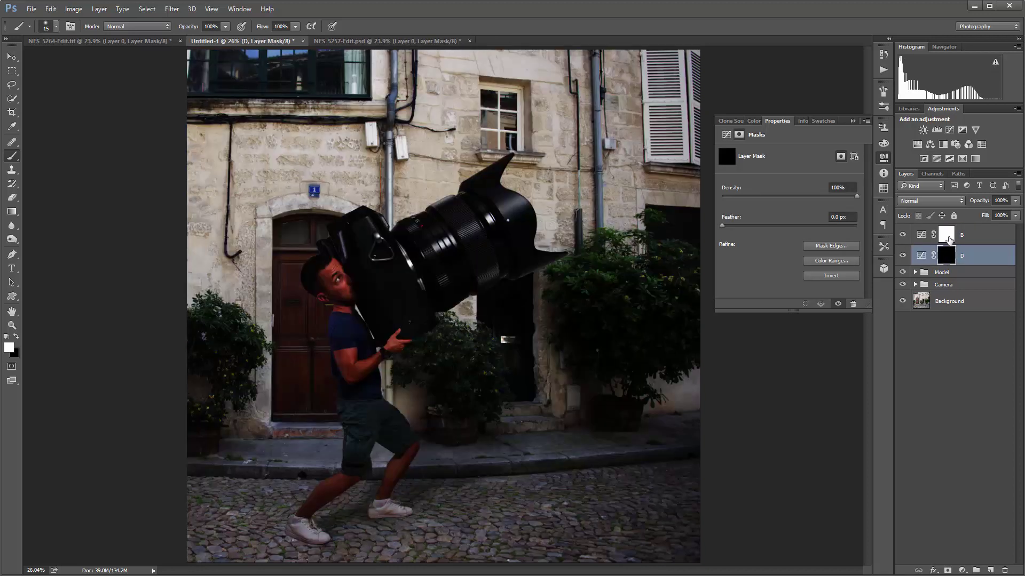
click(948, 240)
key(ctrl+i)
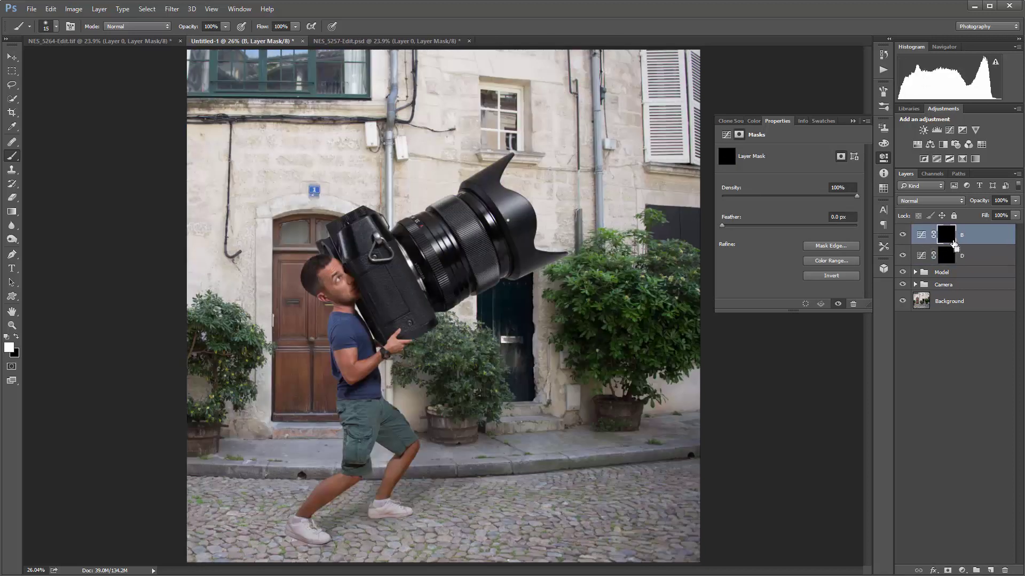
- Group layers D and B into a group named 'D&B'
shift+click(977, 257)
key(ctrl+g)
double_click(945, 230)
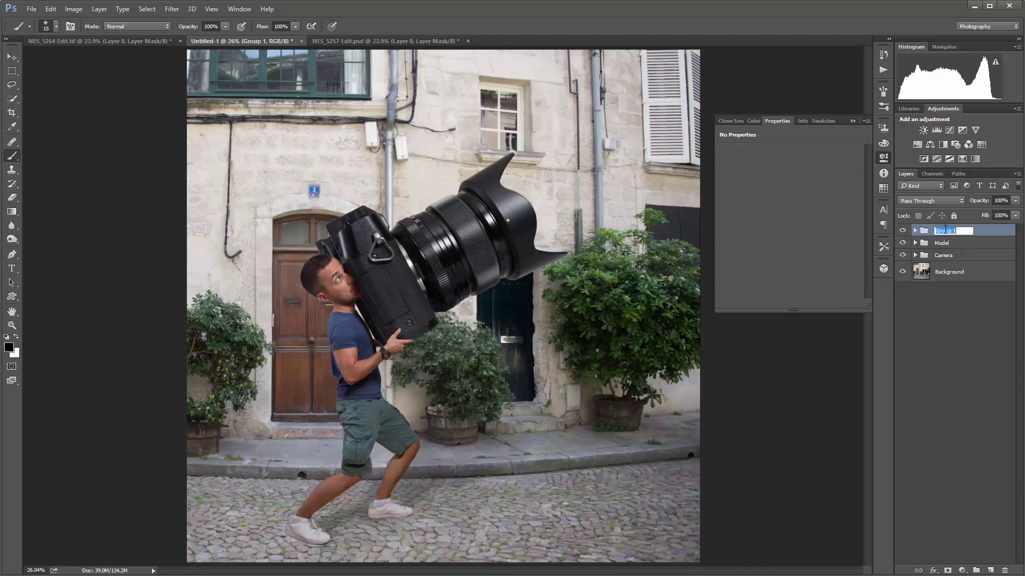
text(D&B)
key(Return)
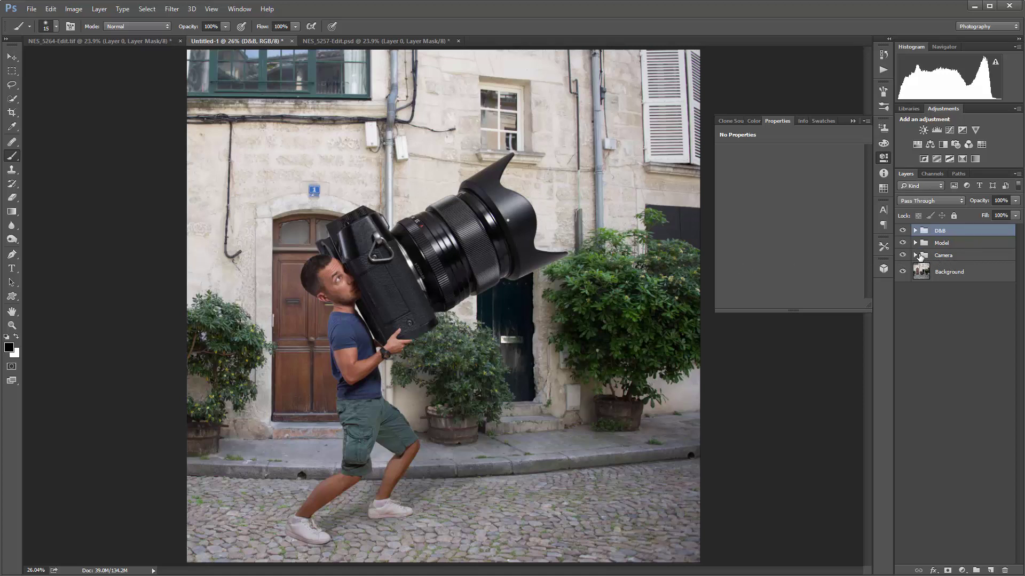
- Zoom in on the hand and add a layer named 'Shadow' above Layer 3 in the Camera group
drag(407, 328, 501, 338)
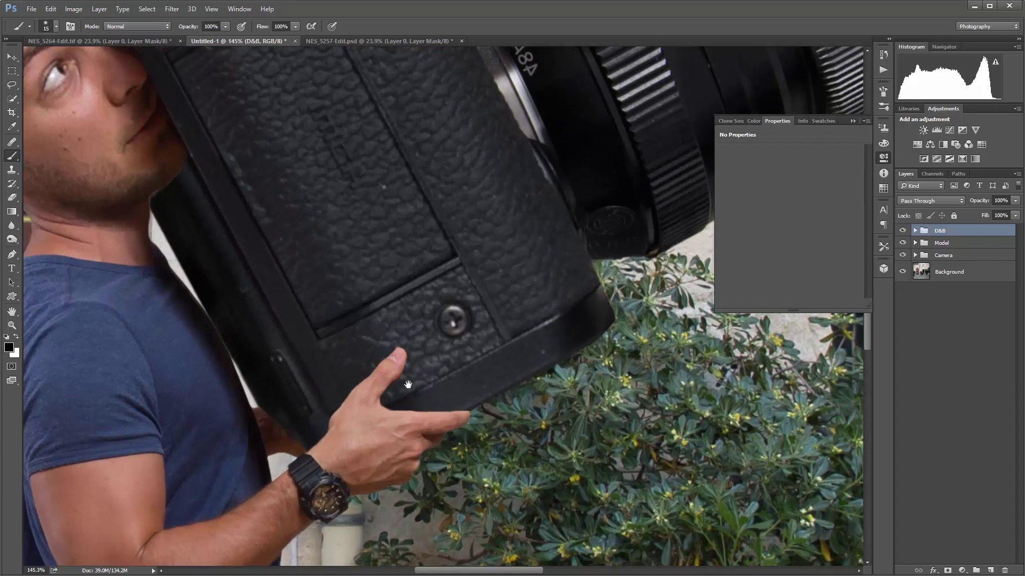
drag(394, 373, 409, 378)
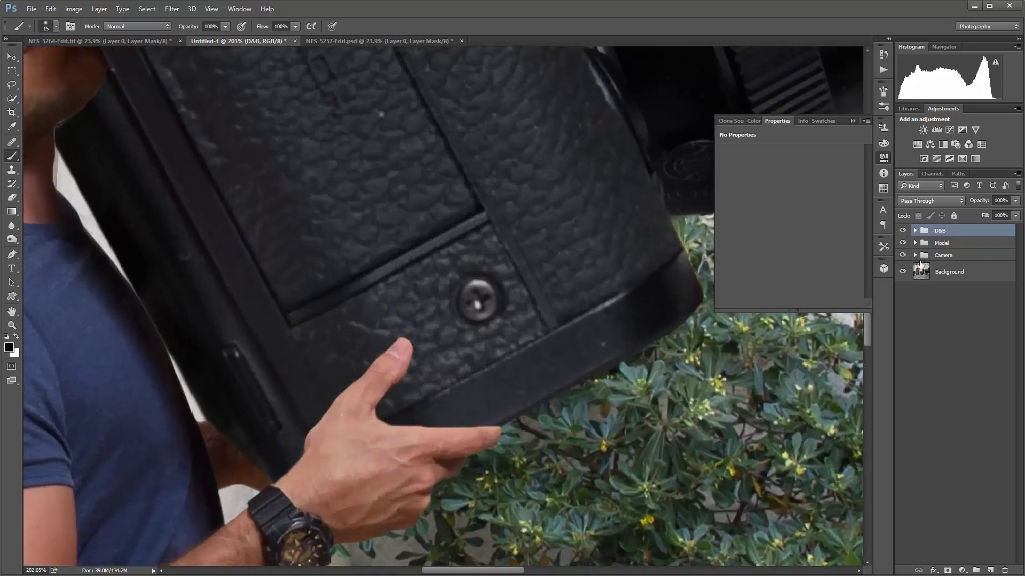
click(916, 256)
click(938, 274)
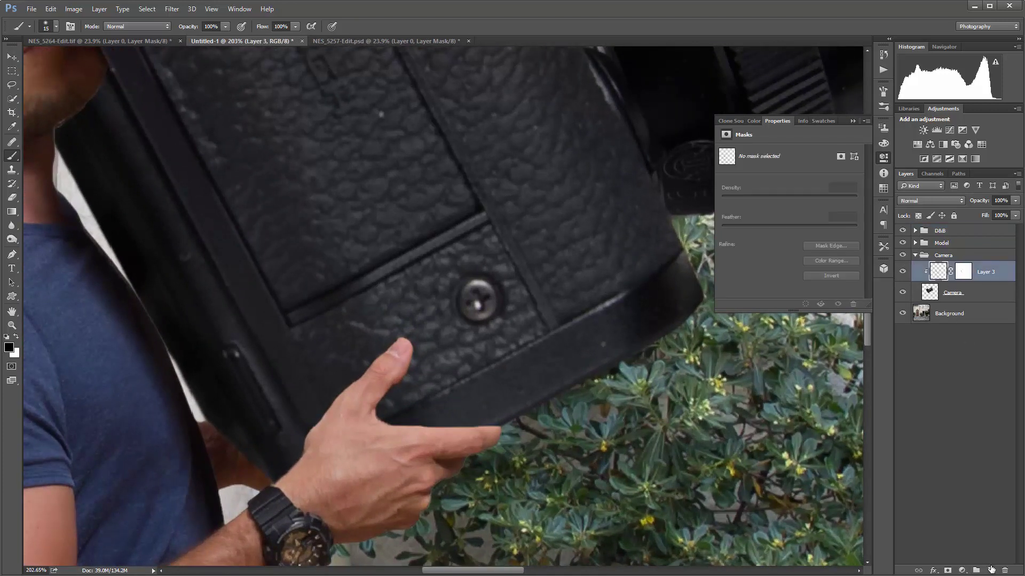
click(990, 570)
double_click(955, 272)
text(Shadow)
key(Return)
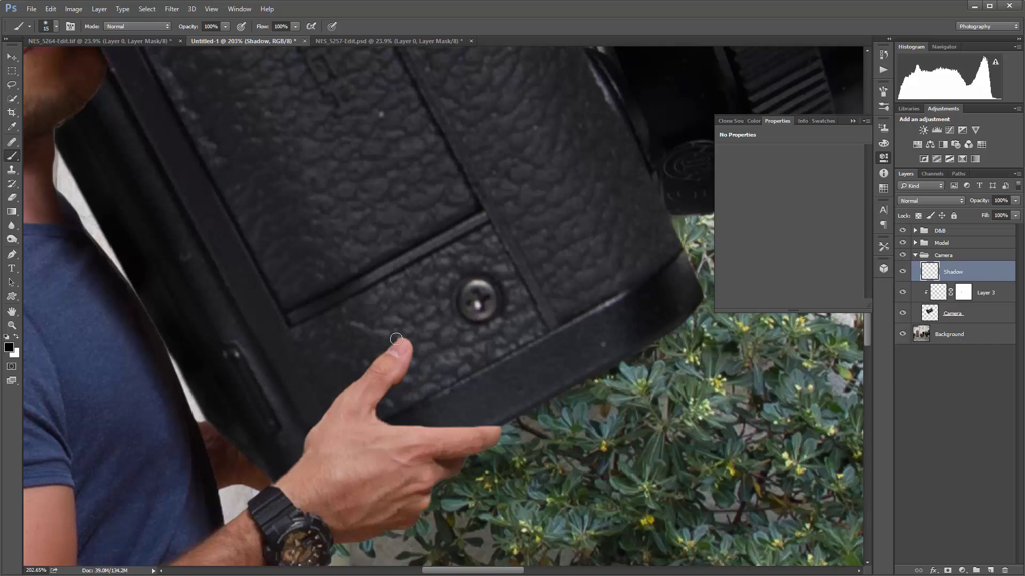
- Resize the brush and lower the Shadow layer's opacity
key(bracketright)
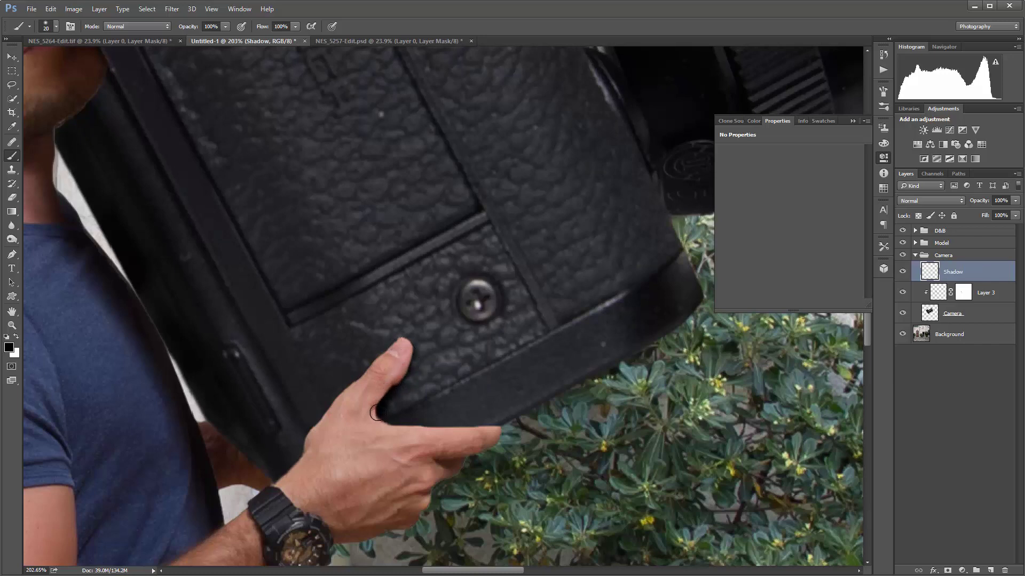
key(bracketleft)
key(bracketright)
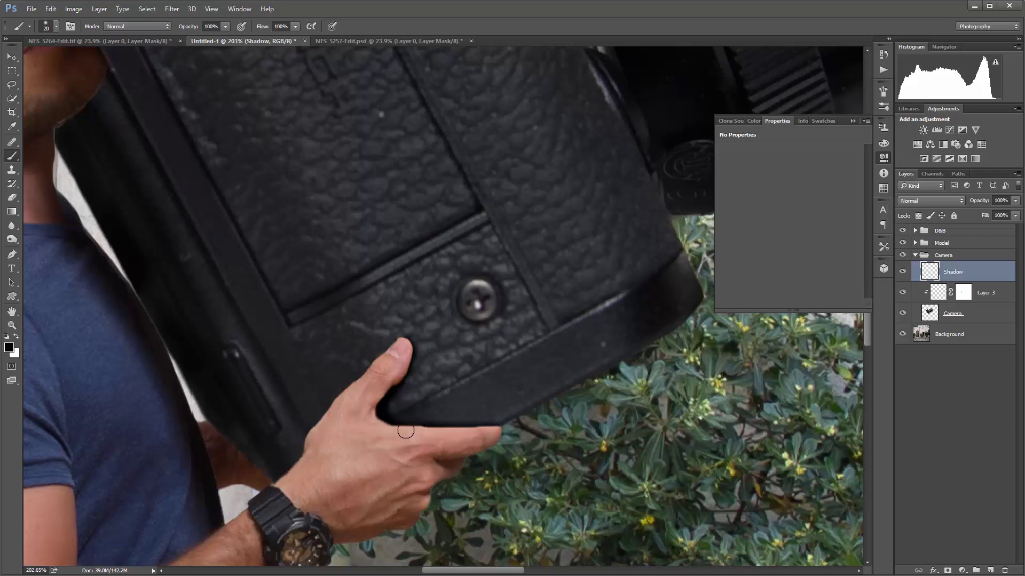
drag(982, 202, 958, 208)
- Mask the Shadow layer, paint black at 20% opacity over the thumb crook, and shrink the brush to size 10
click(948, 569)
key(2)
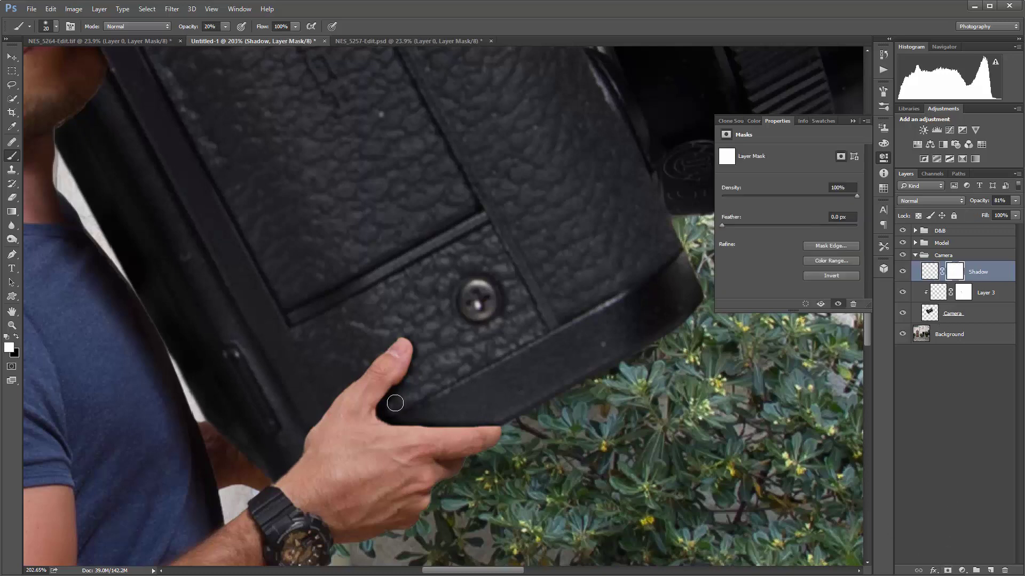
drag(390, 407, 403, 410)
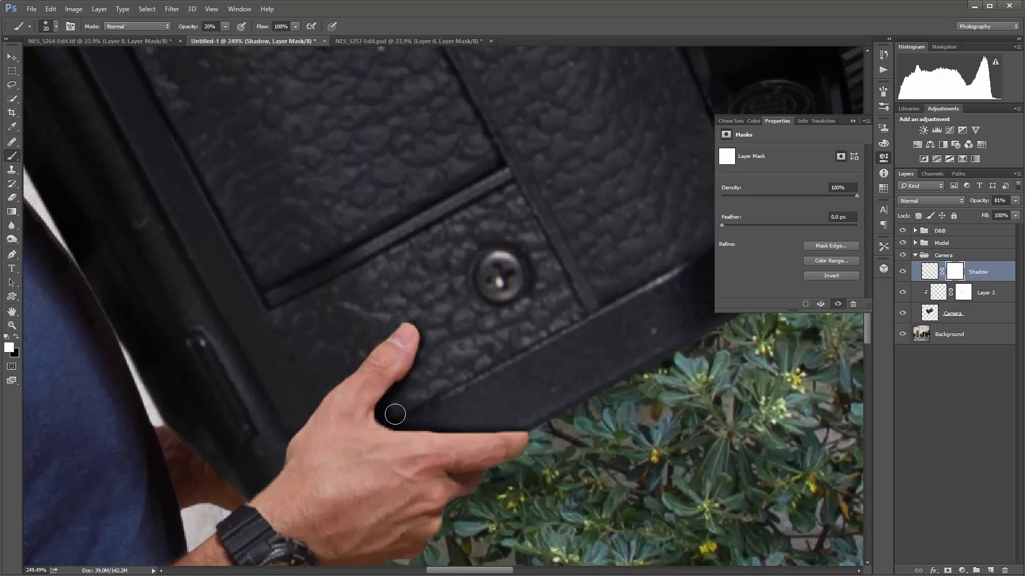
key(x)
mouse_move(396, 410)
mouse_down()
mouse_move(402, 394)
mouse_move(398, 411)
mouse_move(423, 418)
mouse_move(515, 416)
mouse_move(398, 405)
mouse_move(388, 419)
mouse_up()
key(bracketleft)
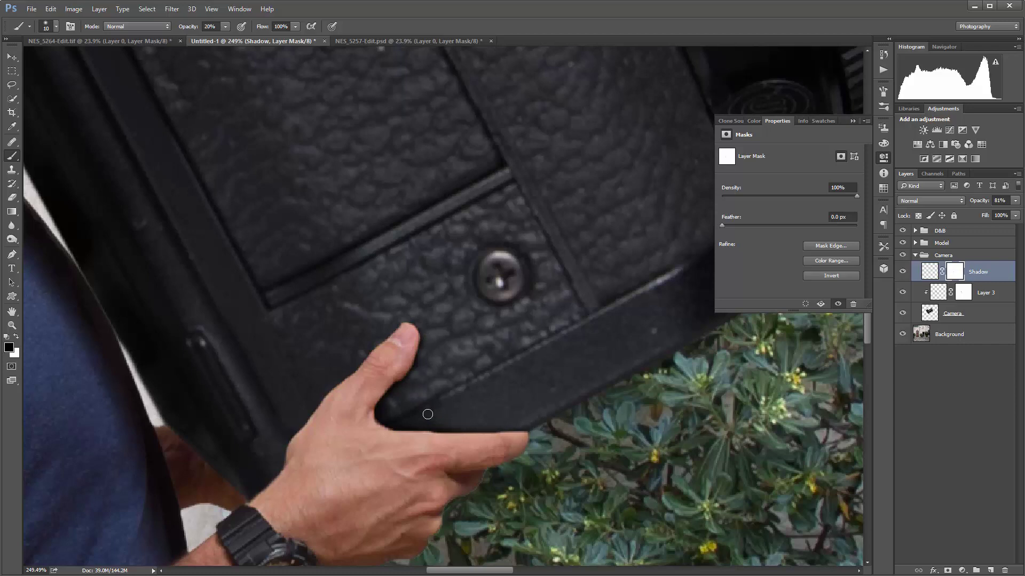
- Collapse the Camera group, expand D&B, target layer B's mask and set white as the foreground colour
scroll(442, 428, down, 6)
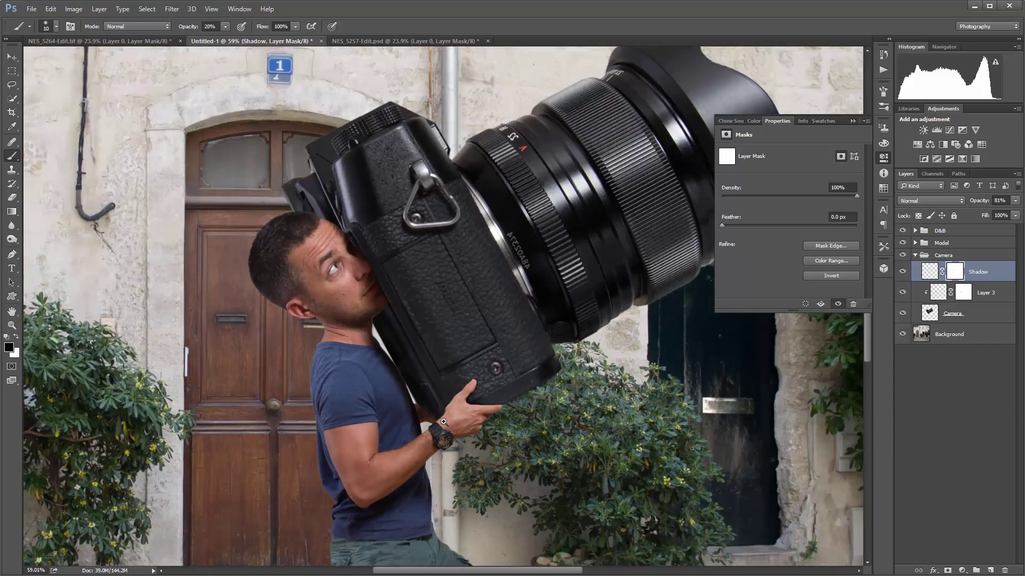
scroll(506, 379, up, 2)
scroll(501, 400, down, 4)
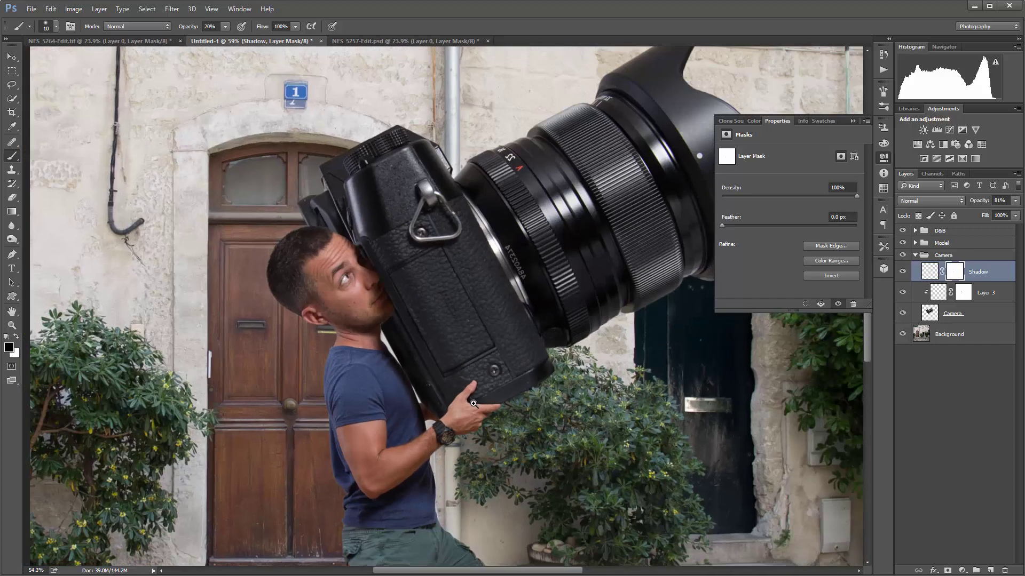
scroll(470, 395, down, 1)
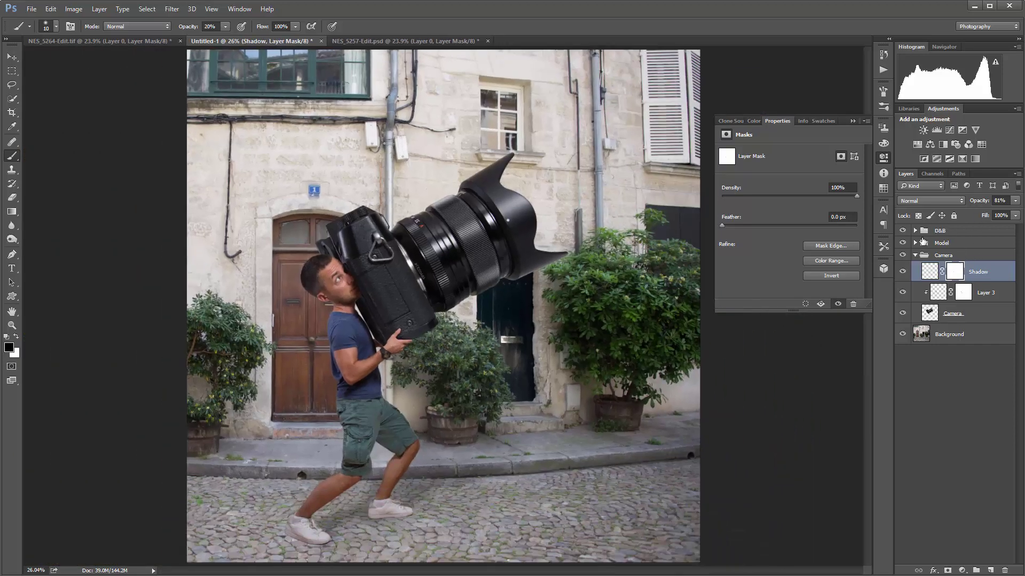
click(918, 256)
click(915, 231)
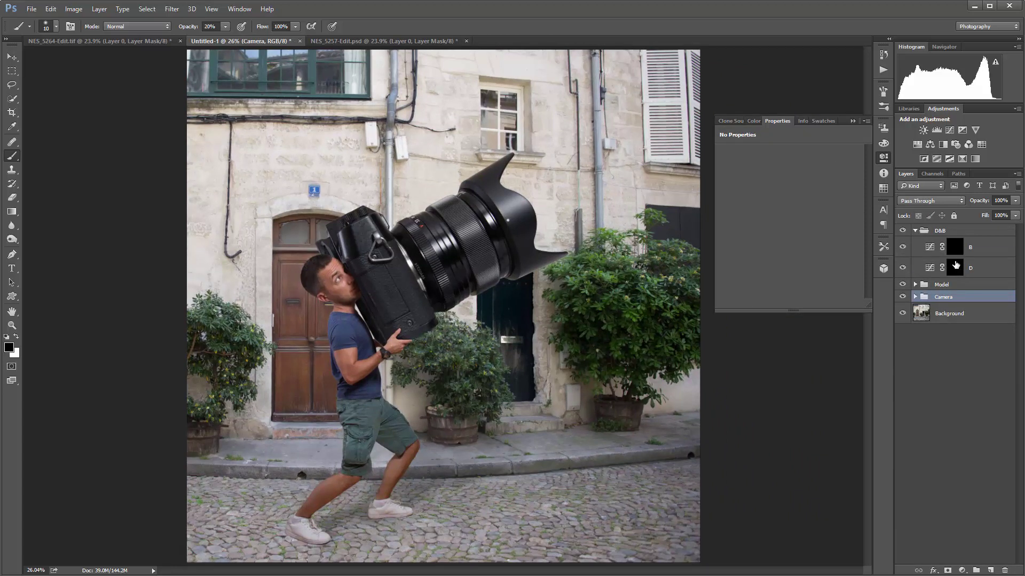
click(955, 251)
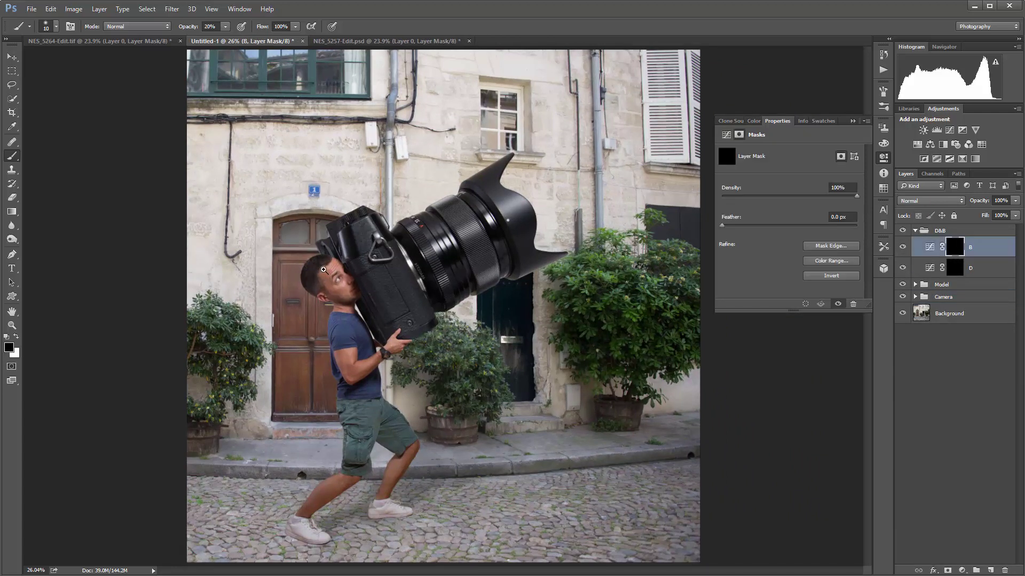
scroll(323, 270, up, 5)
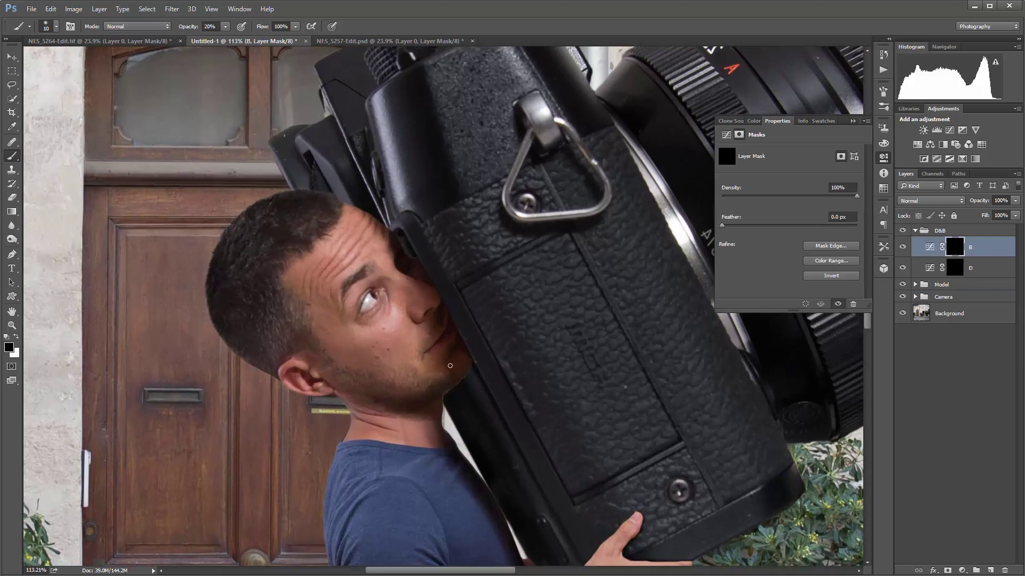
click(15, 338)
- With a 0%-hardness, 40 px white brush, paint on B's mask over the brow and hairline
right_click(422, 319)
drag(473, 368, 461, 365)
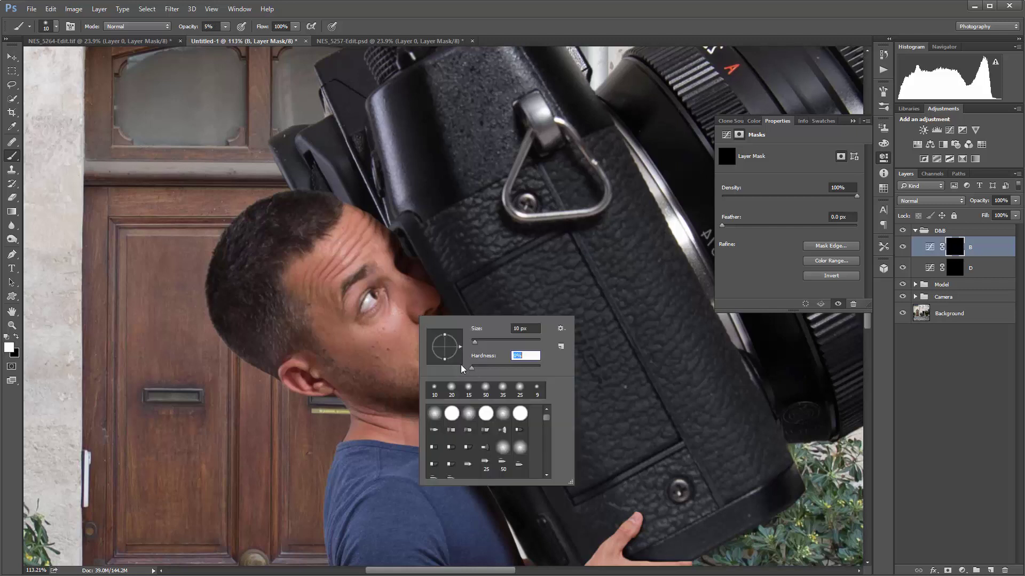
click(961, 417)
click(955, 246)
key(x)
key(bracketright)
key(bracketright)
key(bracketright)
key(bracketright)
key(bracketright)
drag(437, 350, 466, 355)
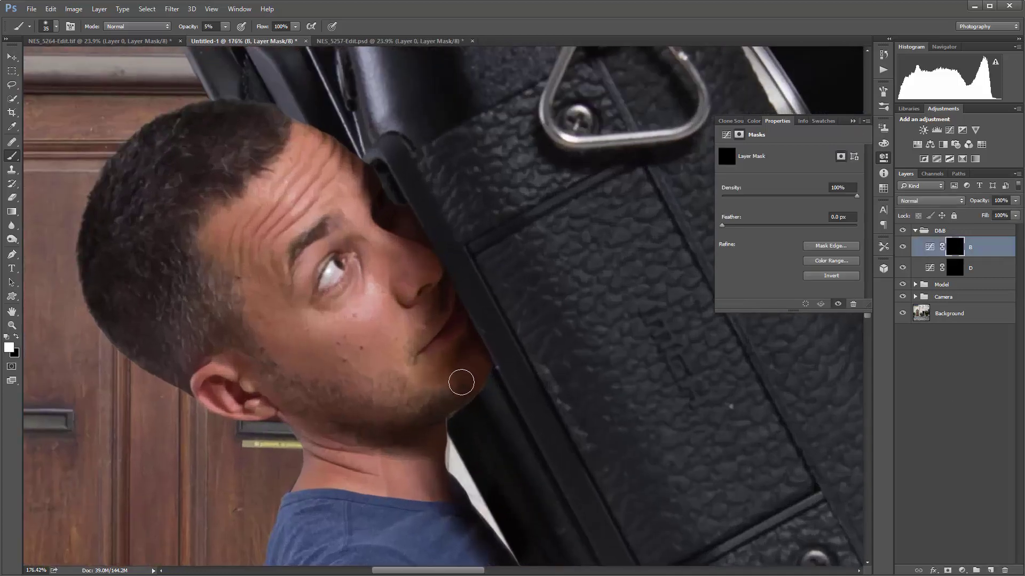
key(bracketleft)
key(bracketleft)
key(bracketleft)
key(bracketleft)
key(bracketleft)
key(bracketleft)
key(bracketright)
key(bracketright)
key(bracketright)
key(bracketright)
mouse_move(403, 233)
mouse_down()
mouse_move(334, 153)
mouse_move(278, 116)
mouse_move(371, 204)
mouse_move(324, 147)
mouse_move(264, 125)
mouse_up()
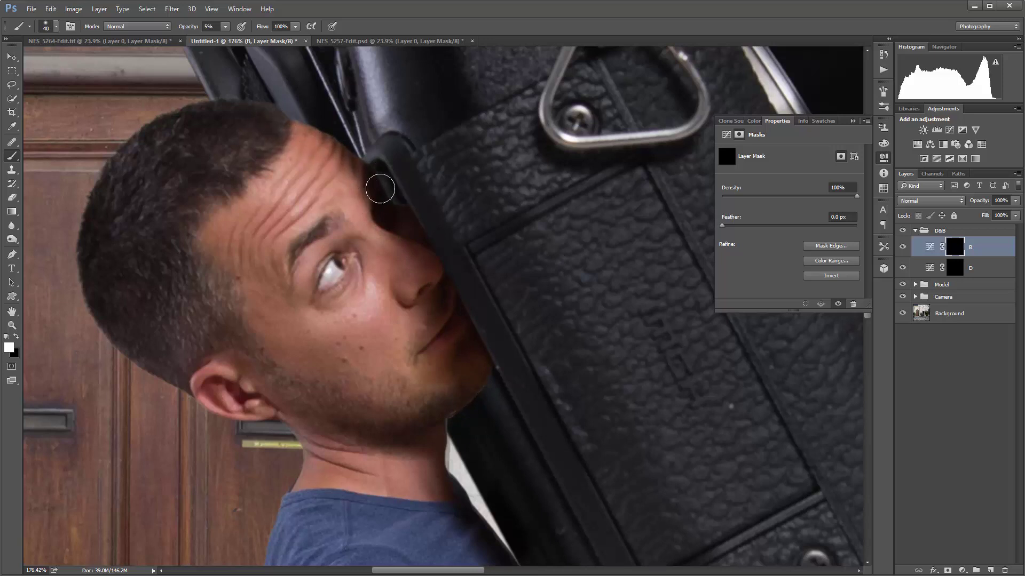
key(bracketleft)
- Toggle layer B's visibility to compare the lightened forehead, then zoom out to the lens
key(bracketleft)
click(902, 250)
click(902, 248)
click(902, 247)
click(902, 247)
click(902, 247)
click(902, 247)
key(bracketleft)
key(bracketleft)
key(bracketleft)
key(bracketright)
key(bracketright)
drag(513, 373, 456, 388)
drag(731, 367, 387, 357)
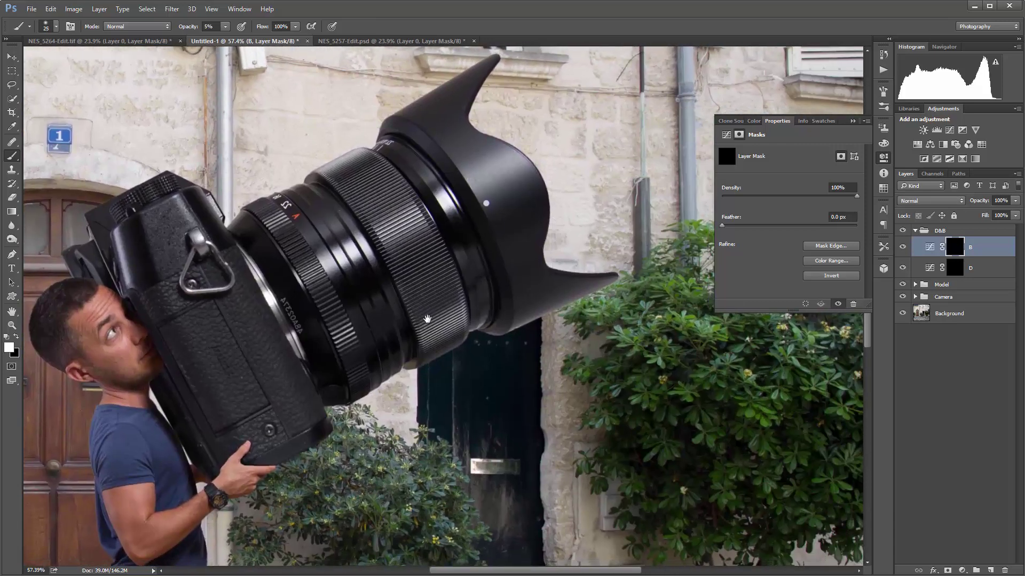
key(bracketright)
key(bracketright)
key(bracketright)
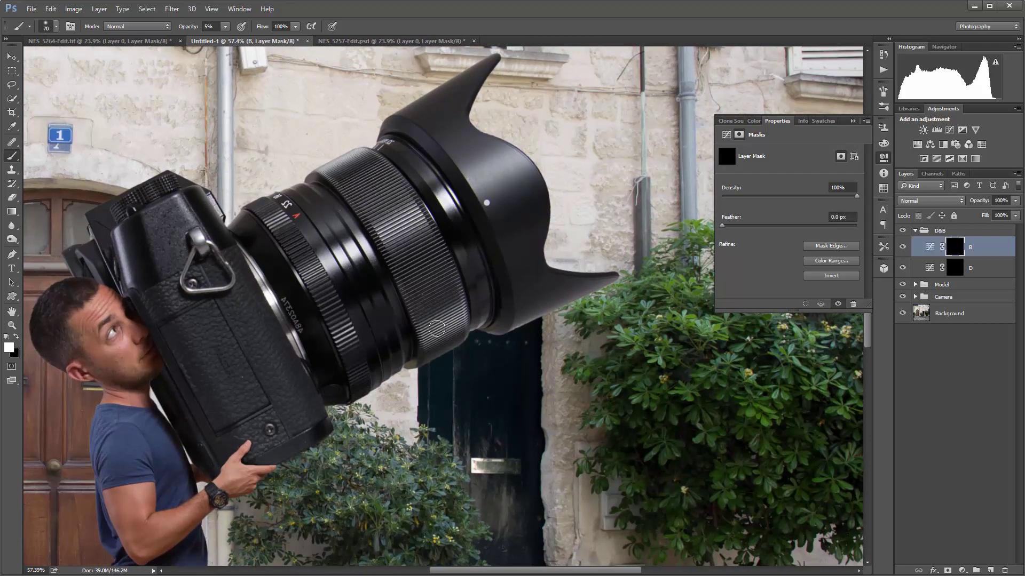
click(915, 297)
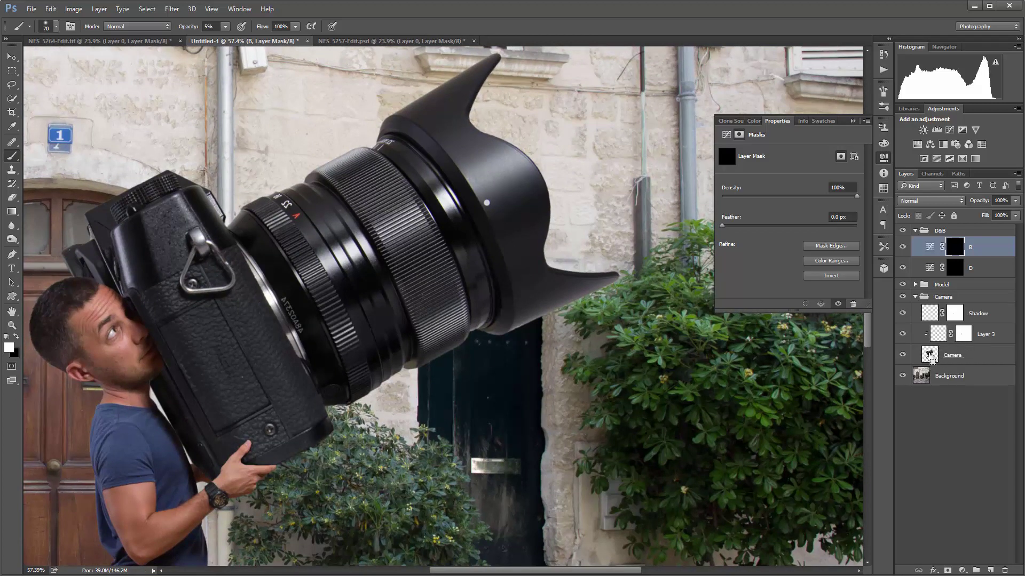
- Inside the loaded camera outline, paint white at 10% over the lens and its lower ribs, then deselect
ctrl+click(929, 354)
key(bracketright)
key(bracketright)
key(bracketright)
key(bracketright)
key(bracketright)
key(bracketright)
key(bracketright)
drag(459, 311, 437, 336)
key(bracketleft)
key(bracketleft)
key(bracketleft)
key(bracketleft)
key(1)
key(bracketleft)
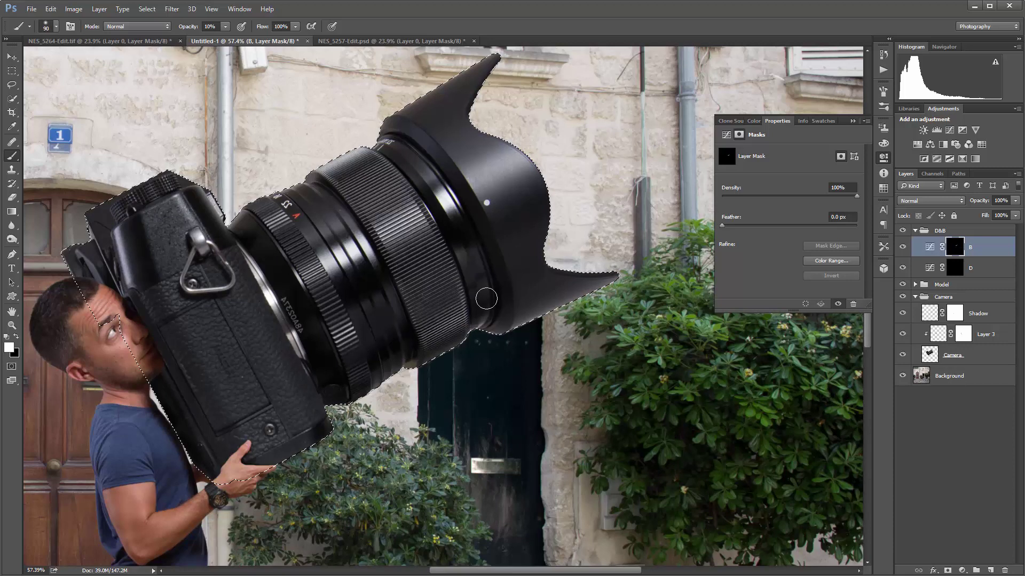
drag(420, 342, 457, 319)
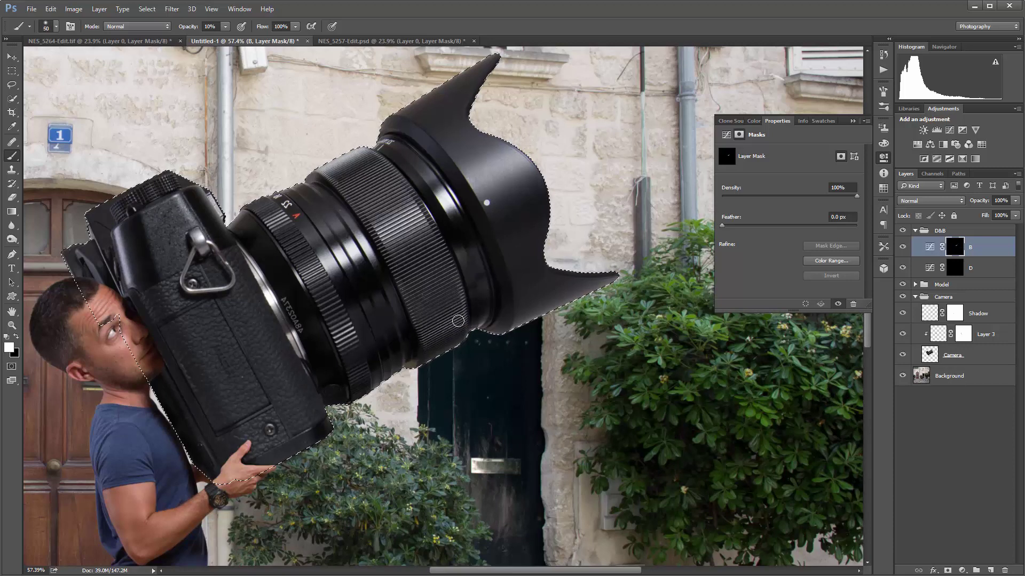
key(bracketright)
key(bracketright)
key(bracketright)
key(bracketleft)
key(bracketleft)
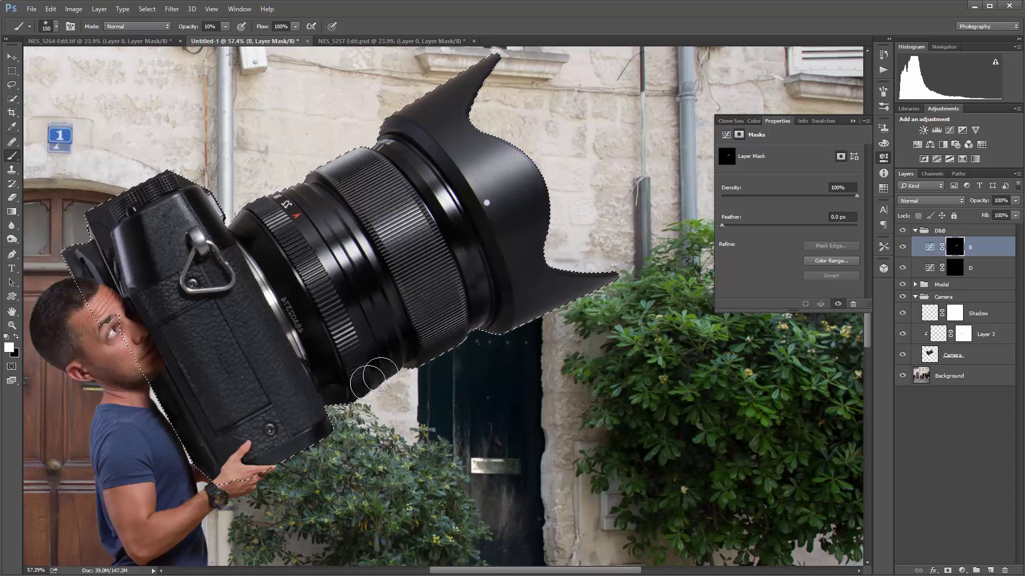
key(bracketleft)
key(bracketleft)
key(bracketleft)
key(bracketleft)
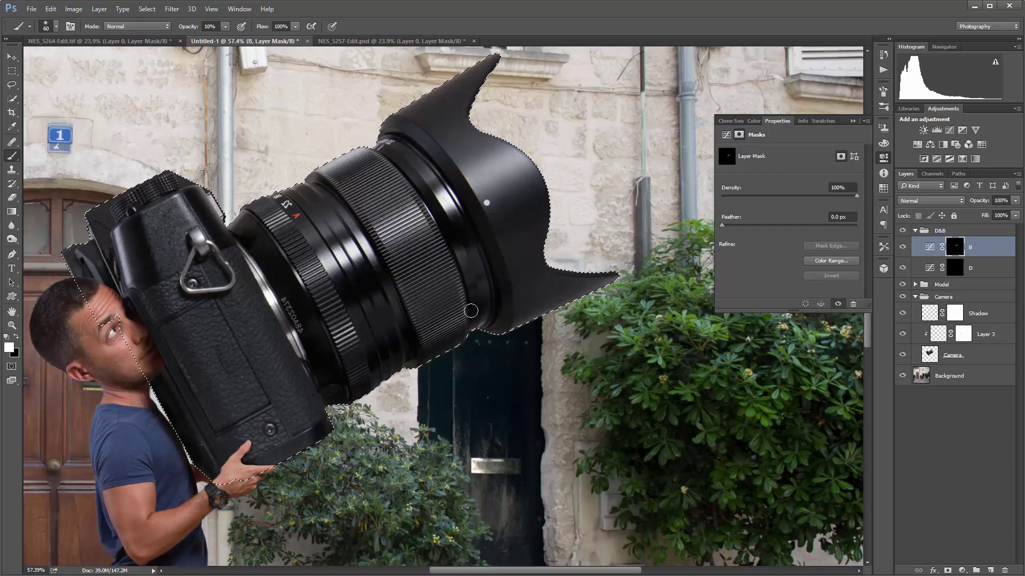
key(bracketright)
key(bracketright)
key(bracketright)
key(bracketright)
key(bracketright)
key(bracketright)
key(bracketright)
key(bracketright)
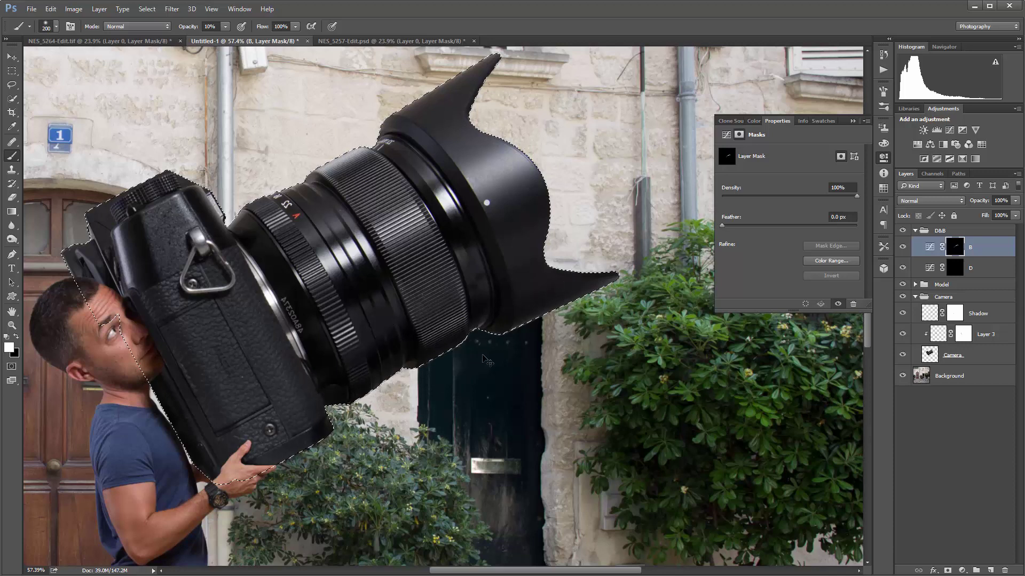
key(ctrl+d)
- Fit the composite on screen and toggle layer B to compare the brightened lens
key(ctrl+0)
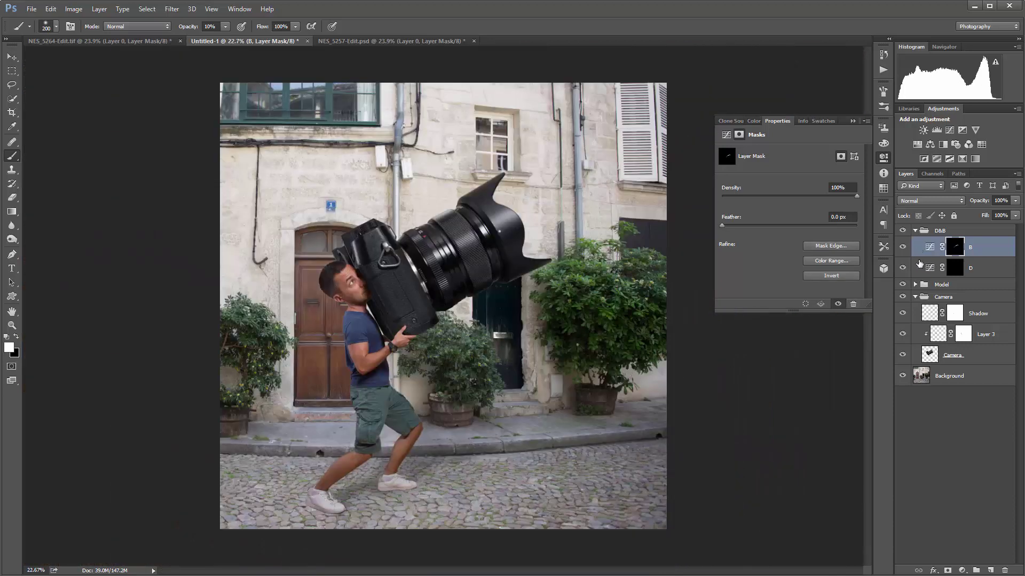
click(903, 247)
click(902, 245)
drag(496, 273, 560, 298)
key(bracketleft)
key(bracketleft)
key(bracketleft)
key(bracketleft)
key(bracketleft)
key(bracketleft)
key(bracketleft)
key(bracketleft)
key(bracketleft)
key(bracketleft)
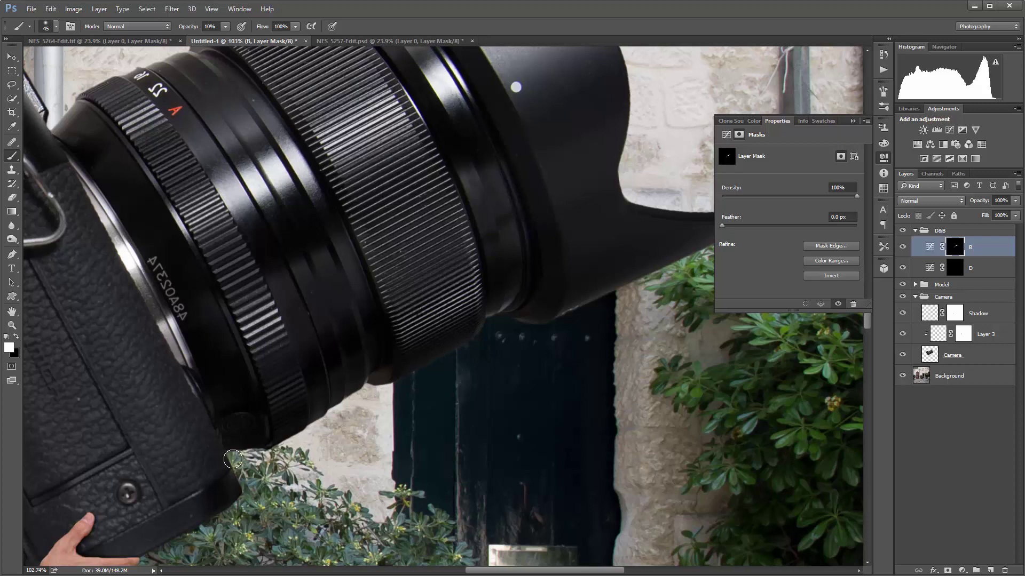
key(ctrl+0)
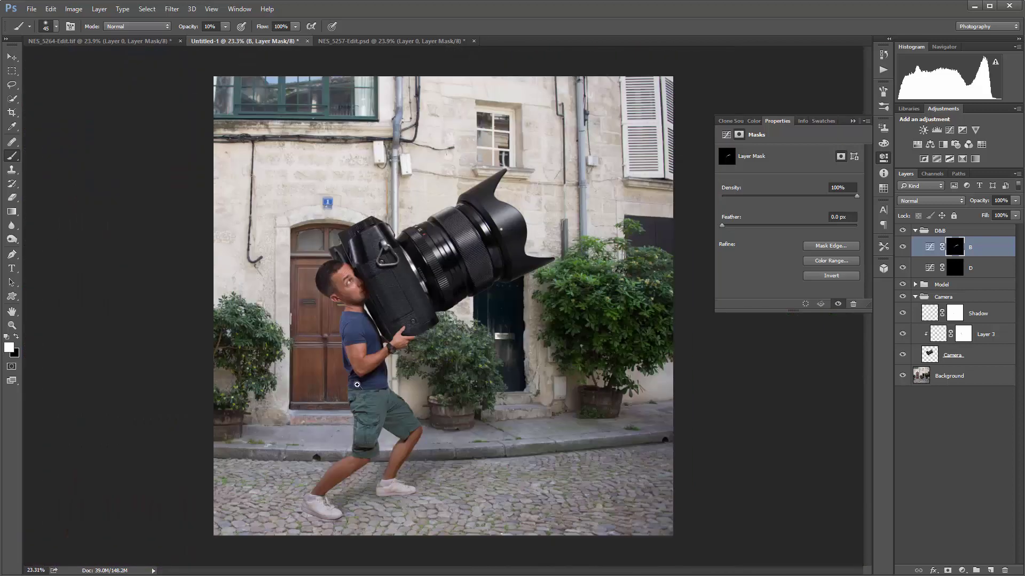
drag(357, 384, 383, 379)
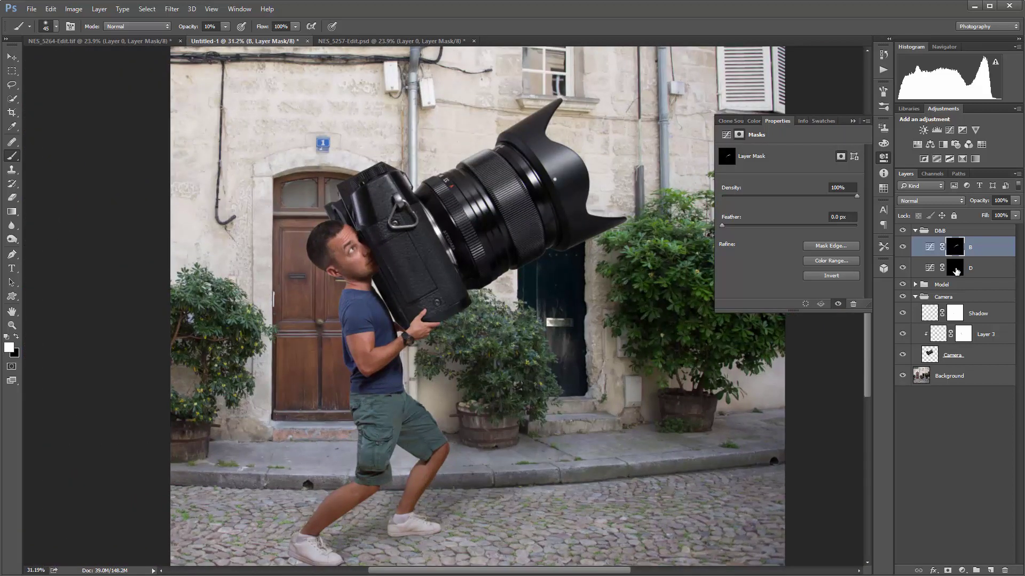
- Target layer D's mask at 5% opacity and paint along the edge of the hand with a 10 px brush
click(955, 272)
key(0)
key(5)
drag(346, 334, 398, 356)
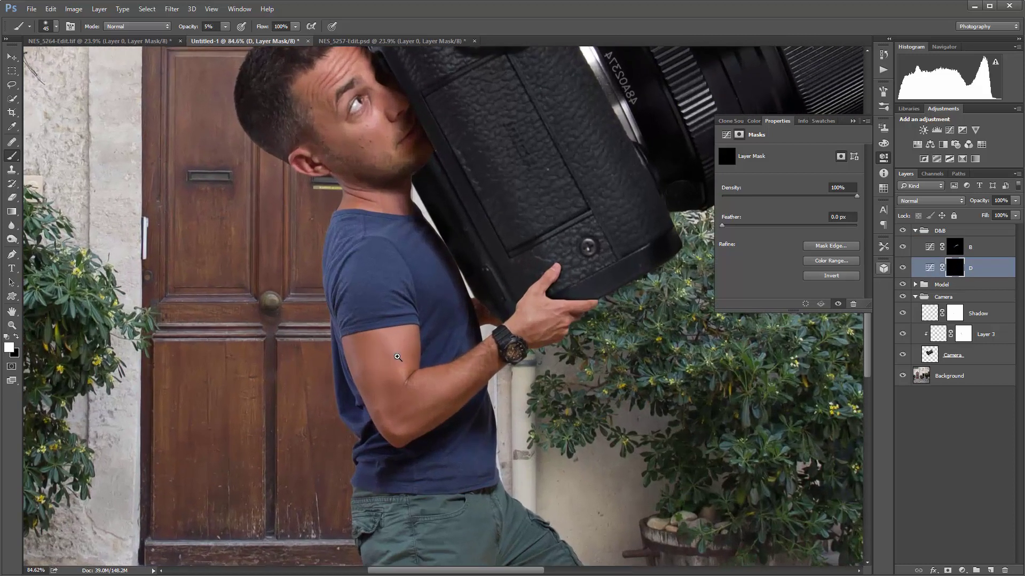
key(bracketleft)
key(bracketleft)
key(bracketleft)
key(bracketleft)
drag(533, 288, 565, 302)
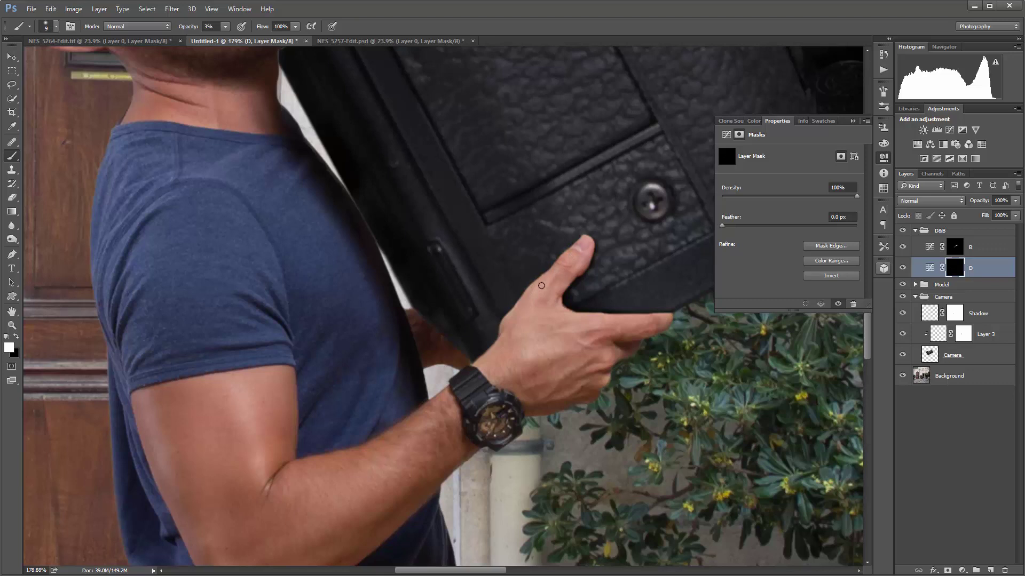
key(])
drag(513, 325, 534, 304)
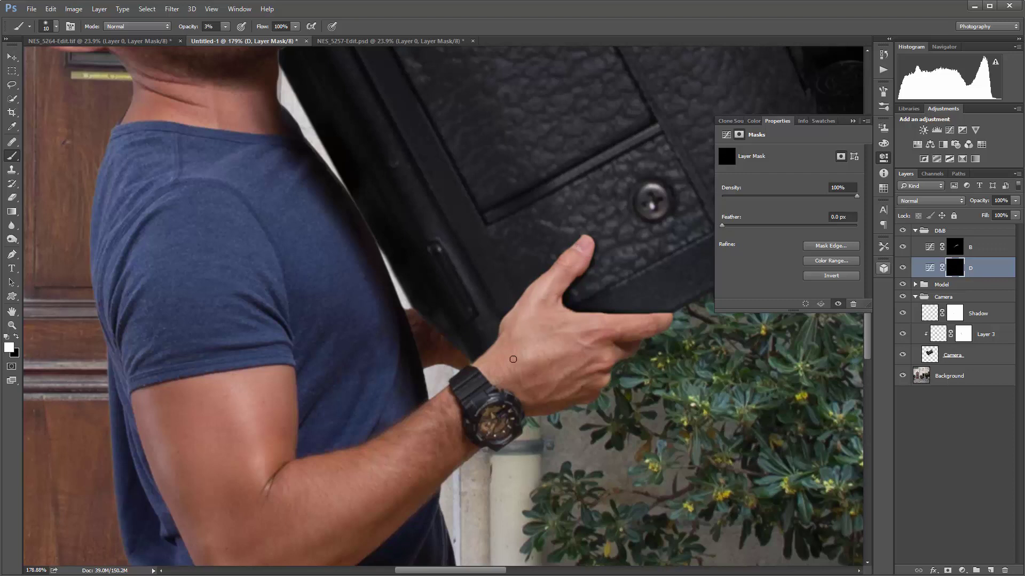
- Work over the forearm and face on D's mask, varying the brush between 10 and 40 px
key(bracketright)
key(bracketright)
key(bracketright)
key(bracketright)
key(bracketright)
key(bracketright)
key(bracketright)
key(bracketright)
drag(357, 490, 472, 355)
key(bracketleft)
key(bracketleft)
key(bracketleft)
key(bracketleft)
key(bracketleft)
key(bracketright)
key(bracketright)
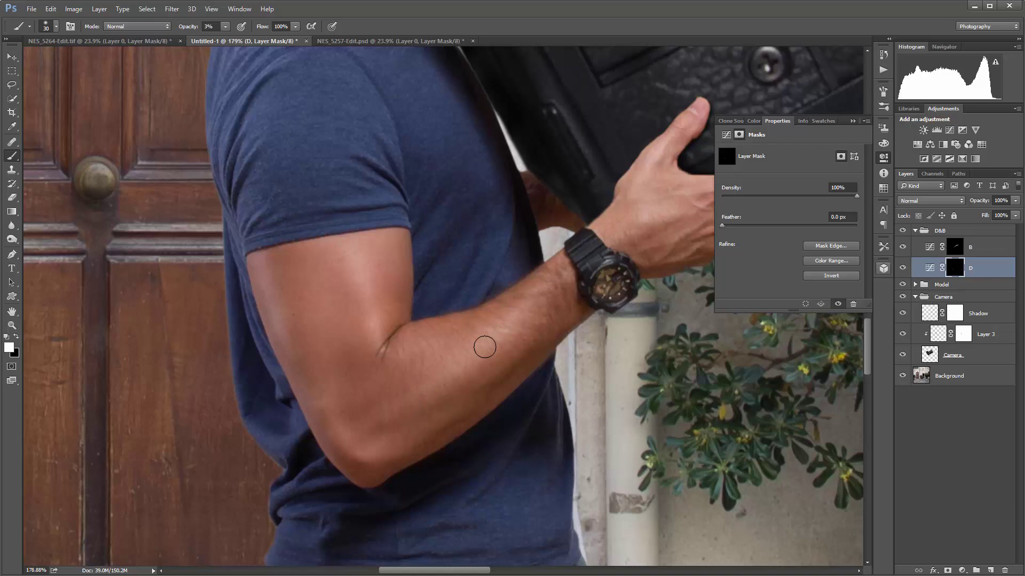
key(bracketleft)
key(bracketleft)
key(bracketright)
mouse_move(515, 335)
ctrl+mouse_down()
mouse_move(461, 341)
mouse_move(427, 319)
ctrl+mouse_up()
drag(427, 319, 383, 380)
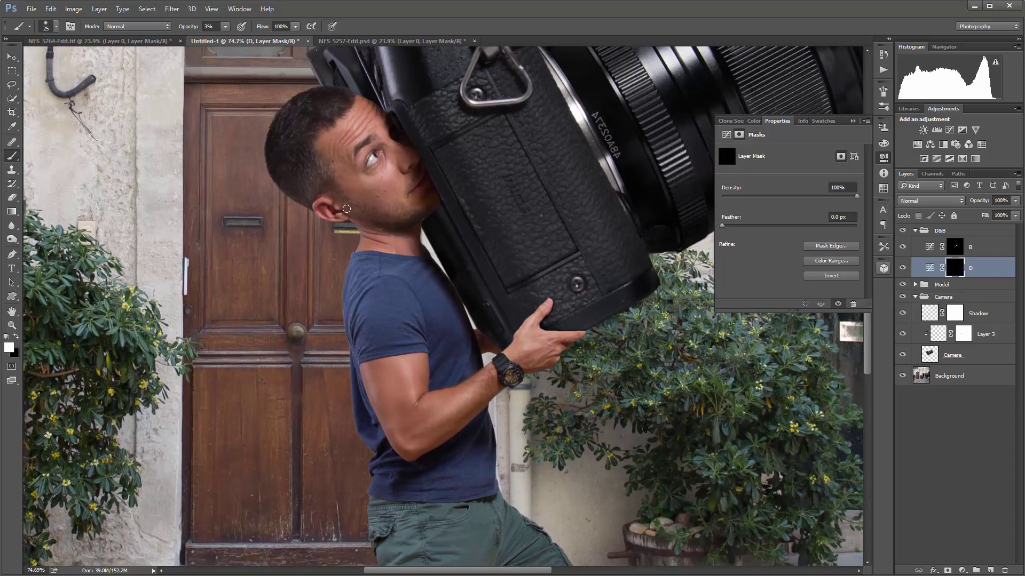
scroll(372, 178, up, 5)
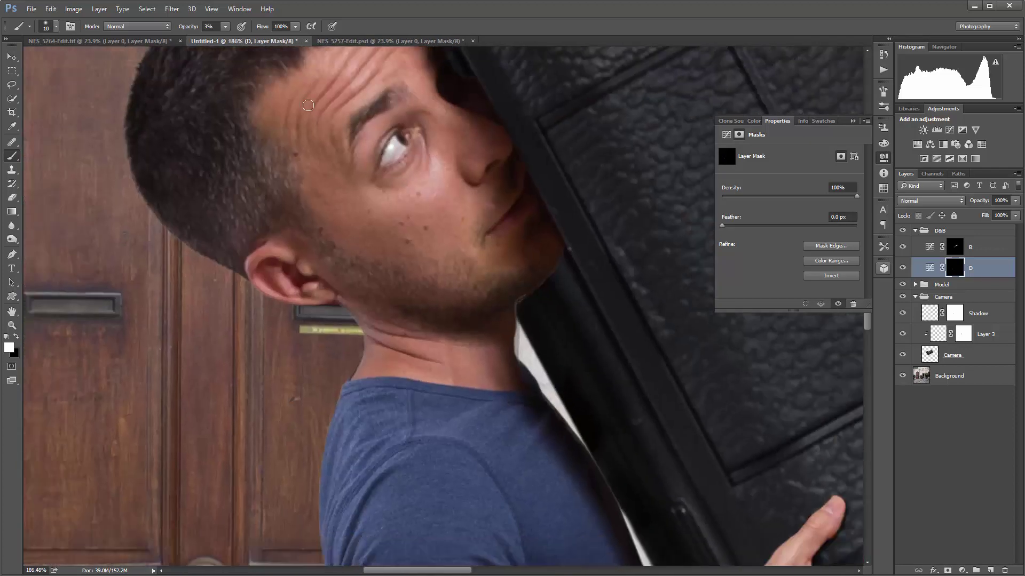
key(bracketright)
key(bracketleft)
- Paint shading along the man's shin with a 45 px brush, then move up to his shorts and thighs
scroll(501, 406, down, 10)
drag(501, 406, 427, 304)
scroll(404, 432, up, 7)
key(bracketright)
key(bracketright)
key(bracketright)
key(bracketright)
key(bracketright)
mouse_move(432, 361)
mouse_down()
mouse_move(474, 330)
mouse_move(434, 341)
mouse_move(449, 349)
mouse_move(474, 331)
mouse_up()
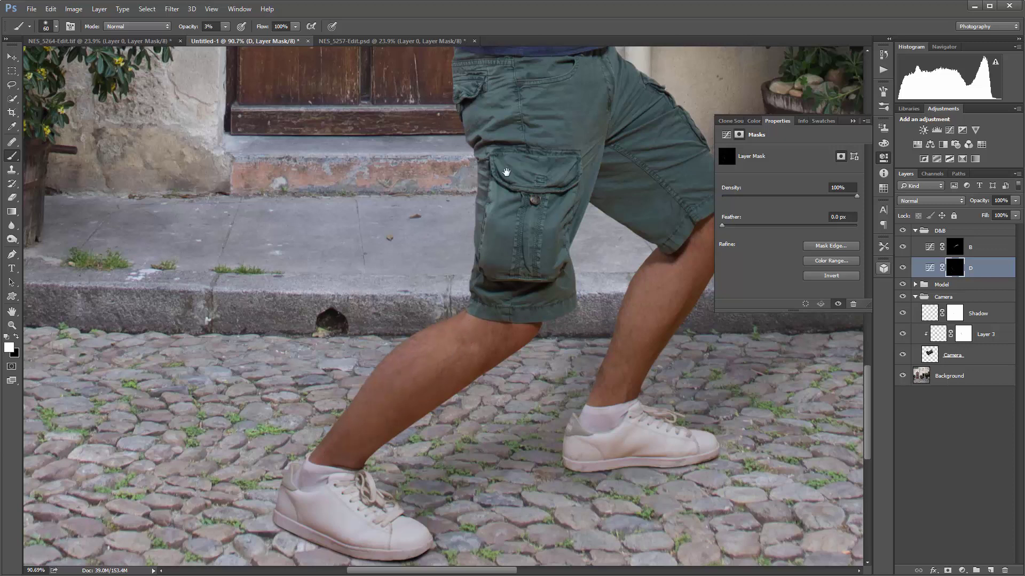
drag(515, 168, 473, 269)
key(bracketleft)
key(bracketleft)
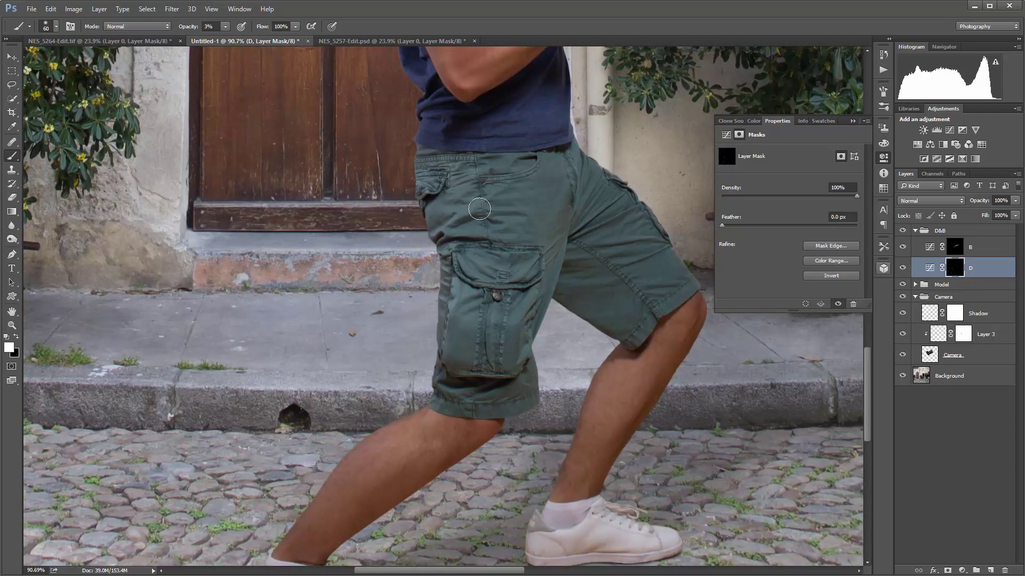
key(bracketright)
key(bracketright)
key(bracketright)
key(bracketright)
key(bracketright)
key(bracketright)
- Target layer B's mask, switch the paint colour to black and set the brush to 60 px
click(934, 252)
click(955, 247)
key(bracketleft)
key(bracketleft)
key(bracketleft)
key(bracketleft)
key(bracketleft)
key(bracketleft)
key(bracketleft)
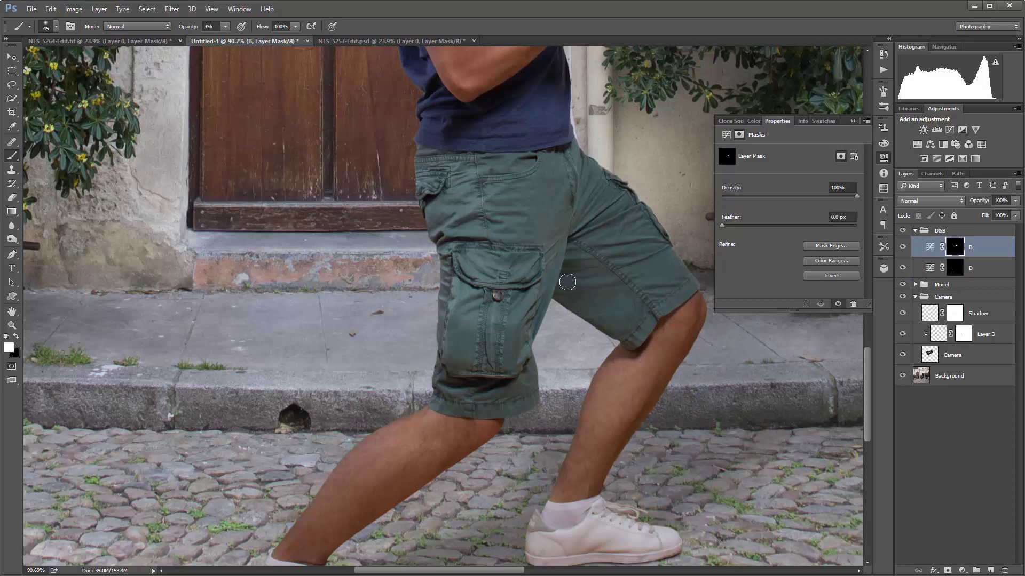
key(bracketright)
key(bracketleft)
key(bracketleft)
key(x)
key(bracketright)
key(bracketright)
key(bracketright)
scroll(639, 343, down, 3)
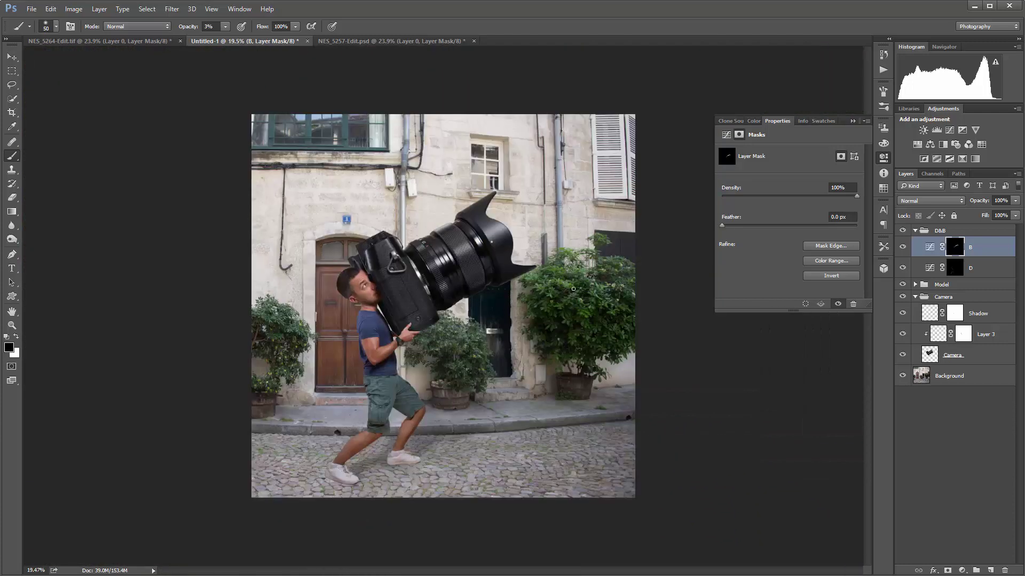
- Zoom in on the door and paint white at 10% opacity down the door frame to the step
drag(306, 247, 371, 267)
key(bracketleft)
key(bracketleft)
key(bracketleft)
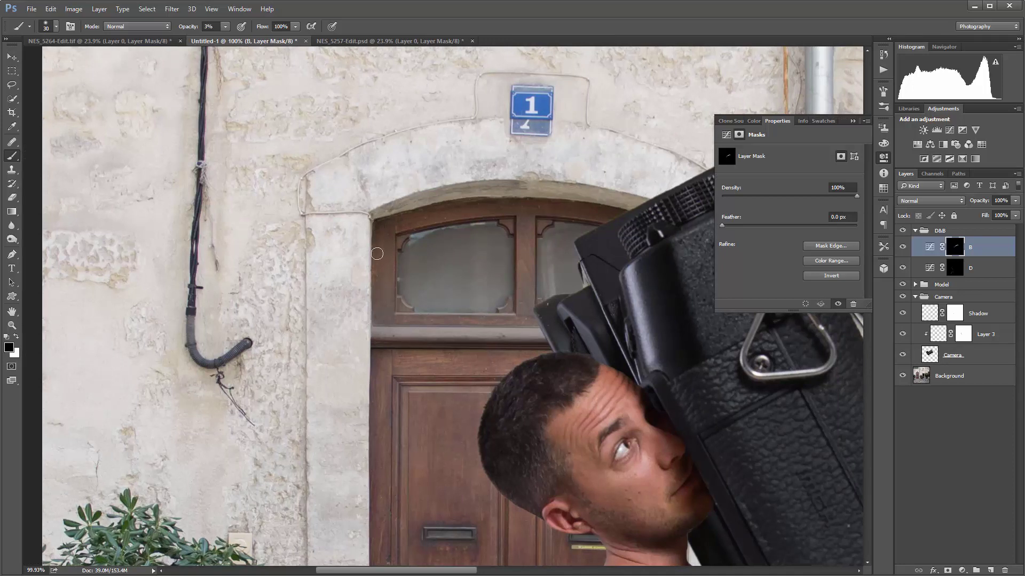
key(x)
key(1)
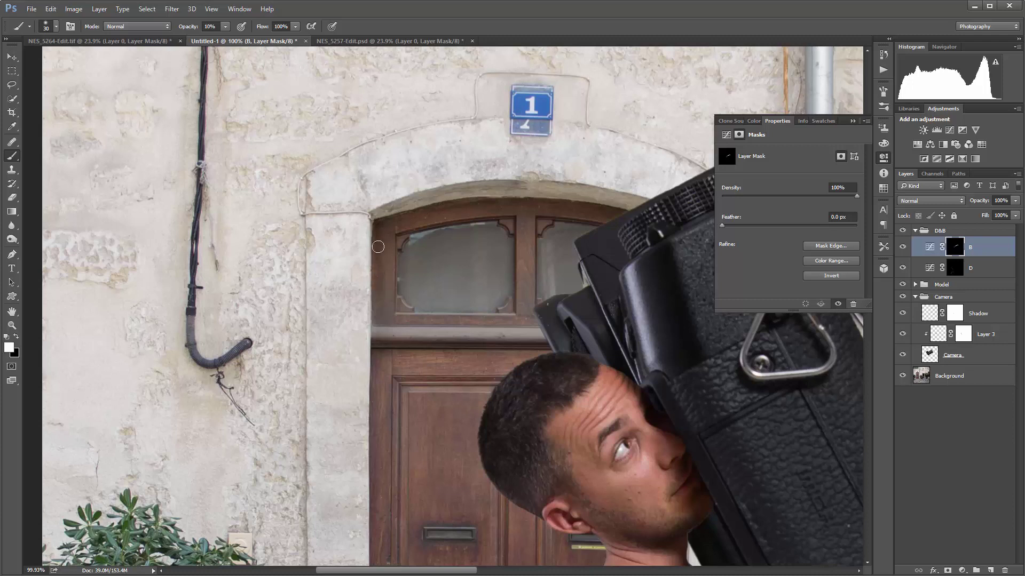
drag(380, 391, 367, 225)
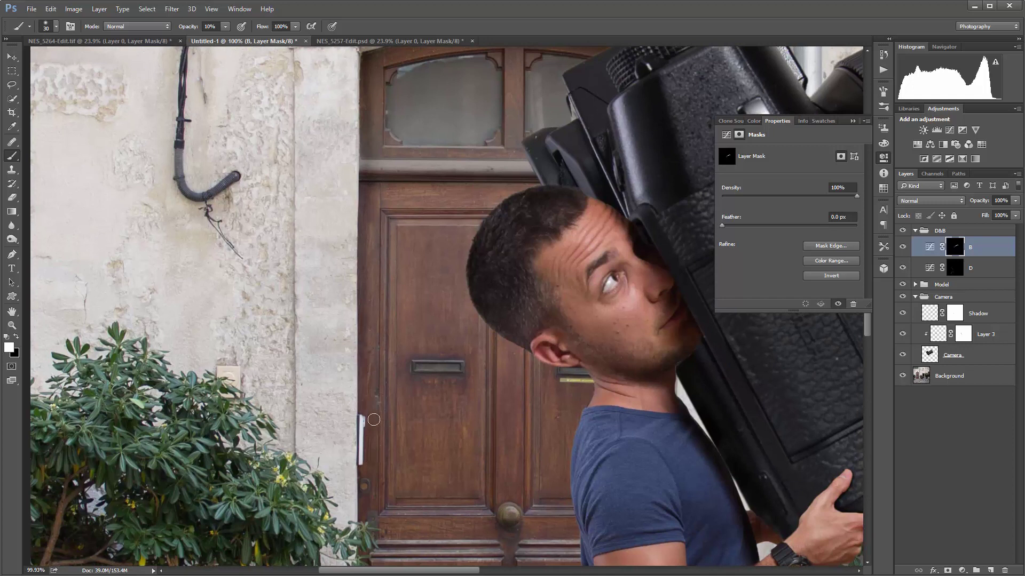
drag(362, 525, 359, 384)
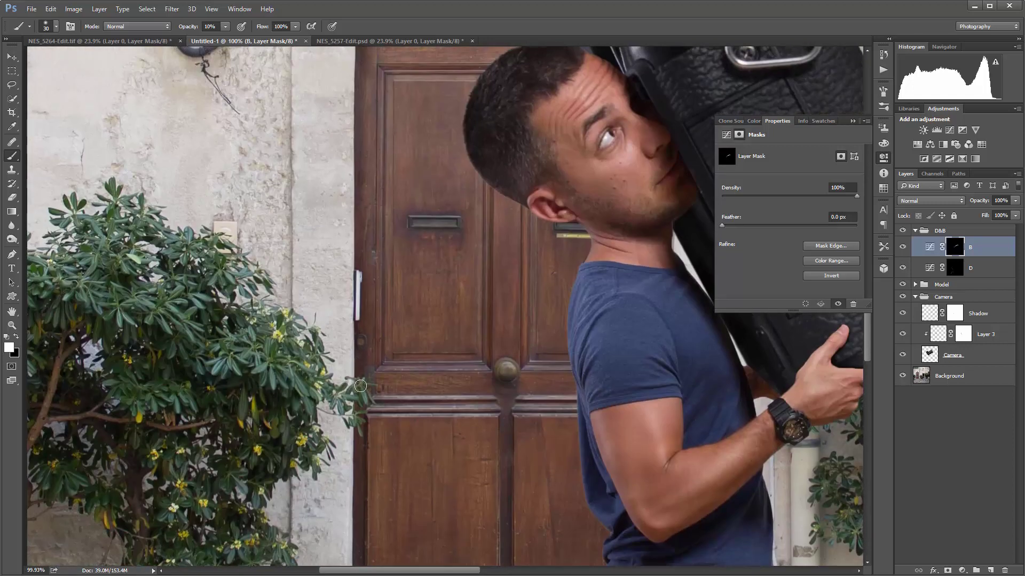
drag(358, 556, 360, 378)
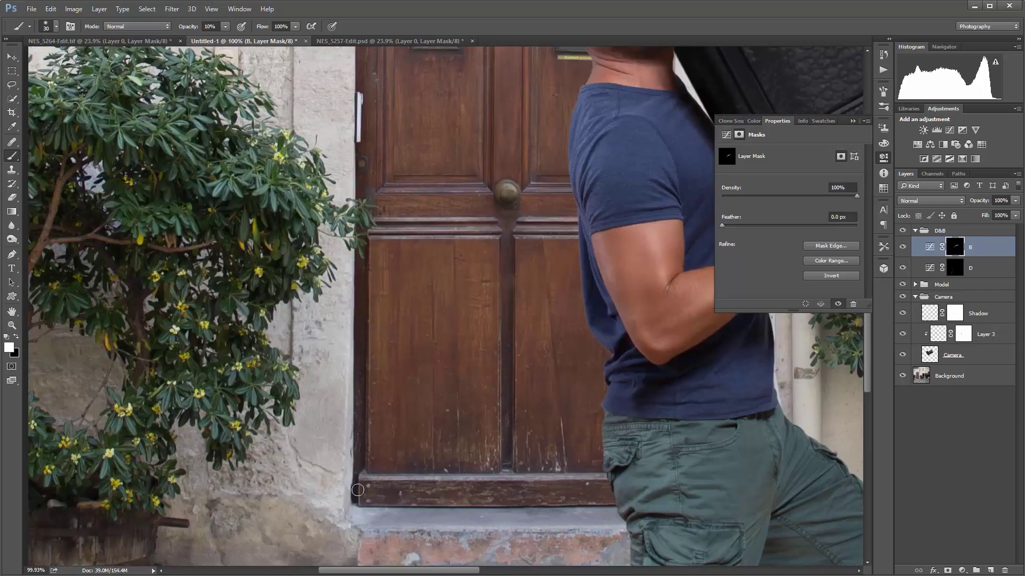
- Continue along the door beside the man's torso, then move up to the upper window with a 50 px brush
key(bracketleft)
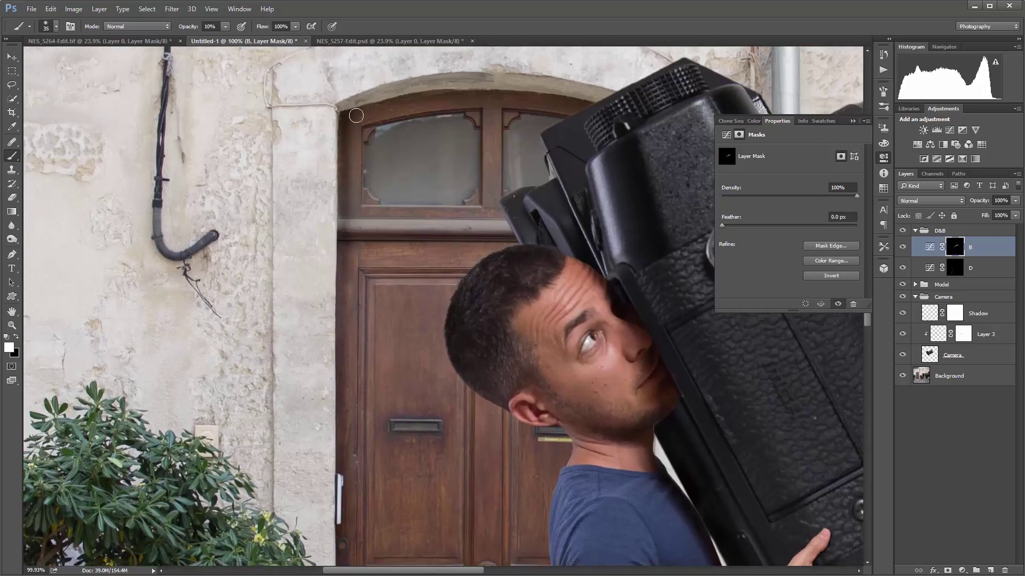
key(bracketright)
drag(419, 126, 350, 85)
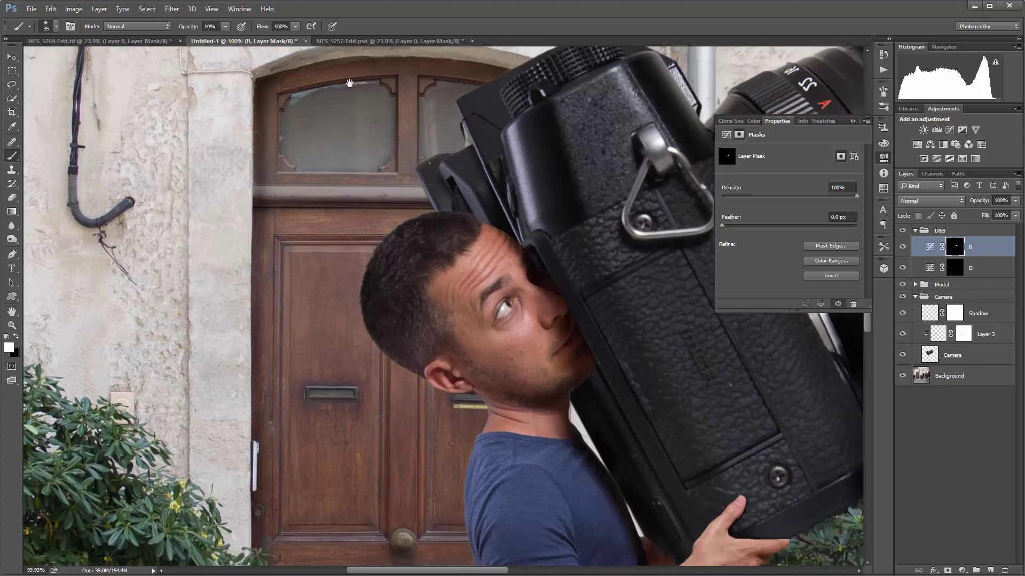
drag(313, 329, 359, 263)
scroll(382, 230, down, 4)
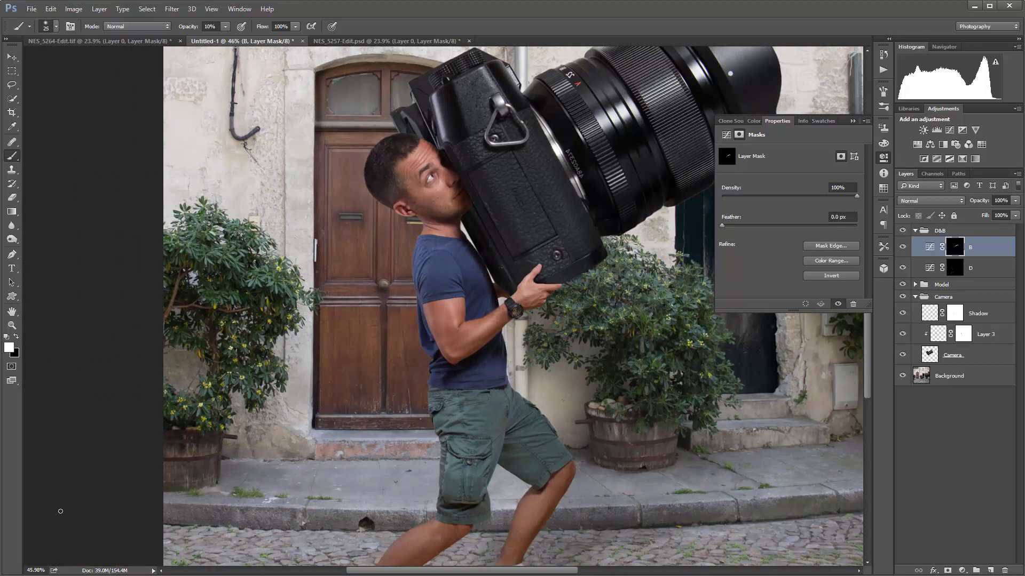
drag(360, 173, 208, 304)
drag(480, 128, 431, 251)
key(bracketright)
key(bracketright)
key(bracketright)
- Switch between the D and B masks and set a small brush at 5% opacity for the window edges
click(941, 273)
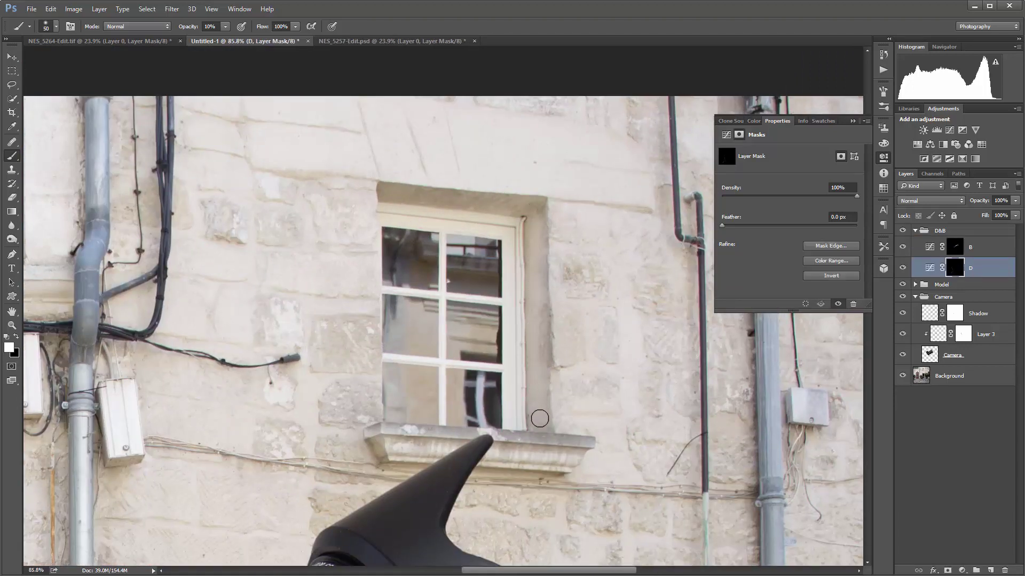
key(bracketright)
key(bracketright)
key(bracketright)
key(bracketright)
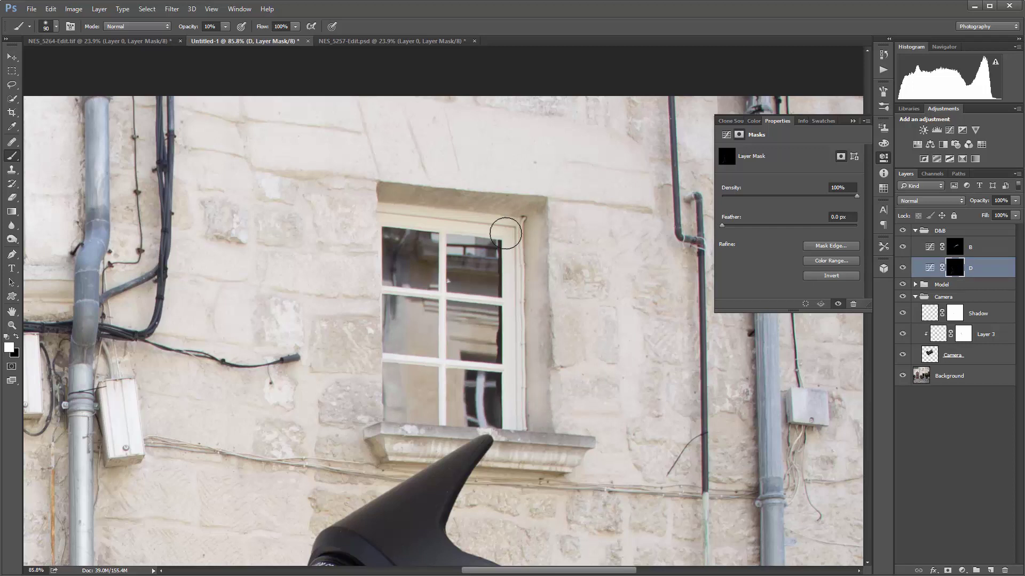
key(bracketleft)
key(bracketleft)
key(bracketleft)
key(bracketleft)
key(bracketleft)
key(bracketleft)
key(bracketleft)
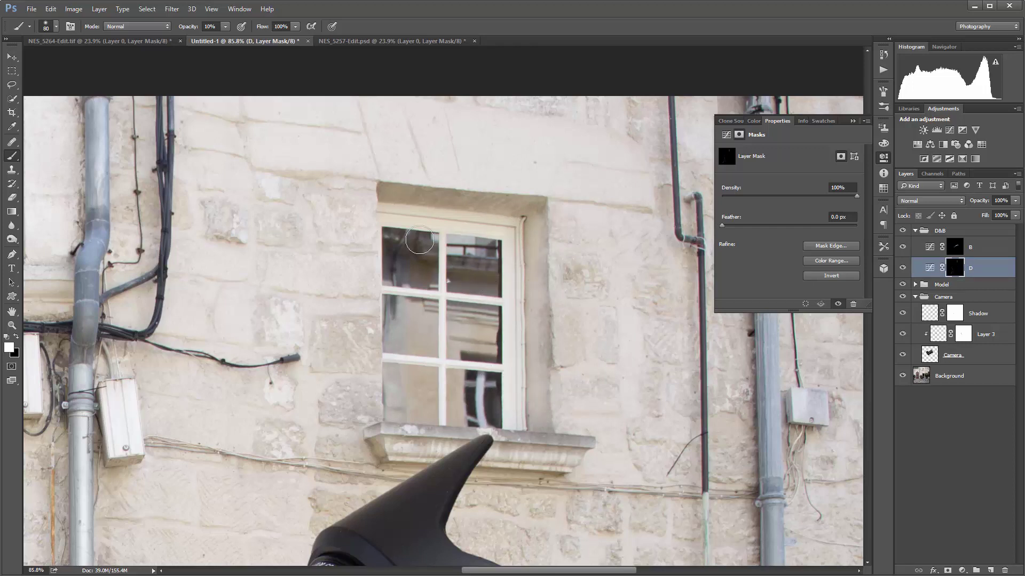
click(948, 246)
key(bracketleft)
key(bracketleft)
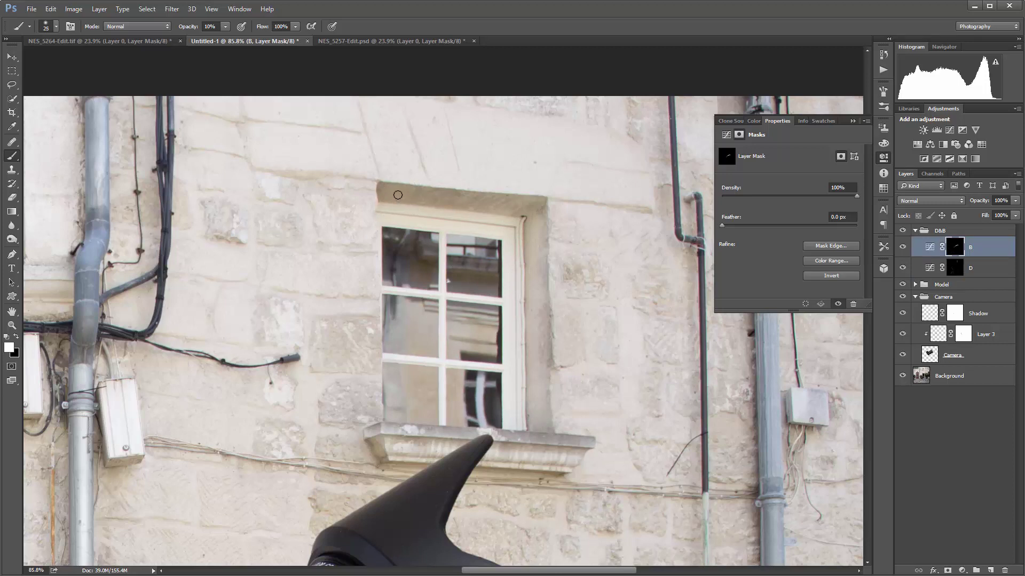
key(0)
key(5)
key(bracketright)
key(bracketright)
key(bracketleft)
key(bracketleft)
key(bracketleft)
key(bracketleft)
key(bracketleft)
key(bracketleft)
key(bracketleft)
- Dodge and burn around the window sill where the lens hood tip meets it
drag(377, 406, 355, 238)
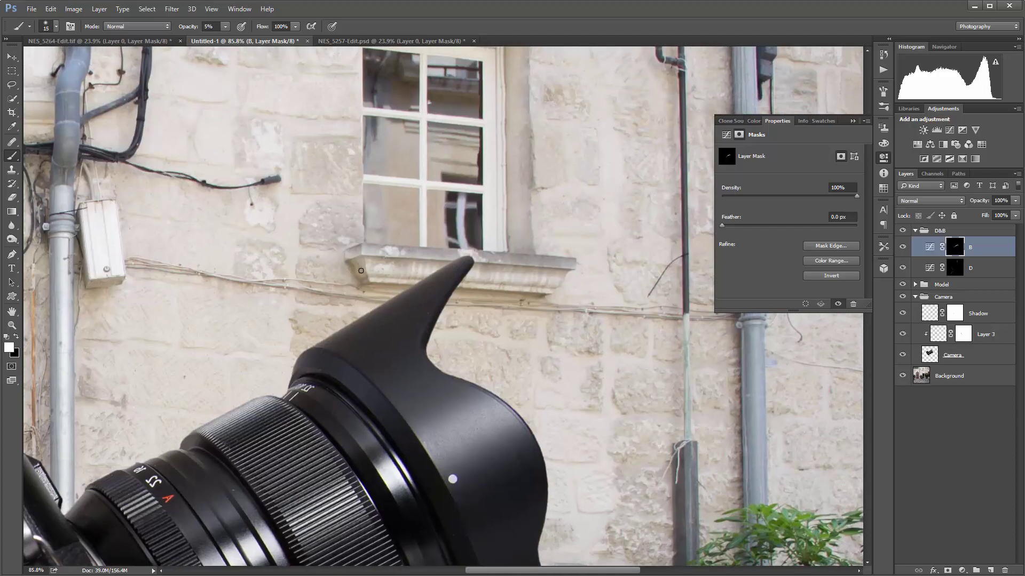
click(938, 274)
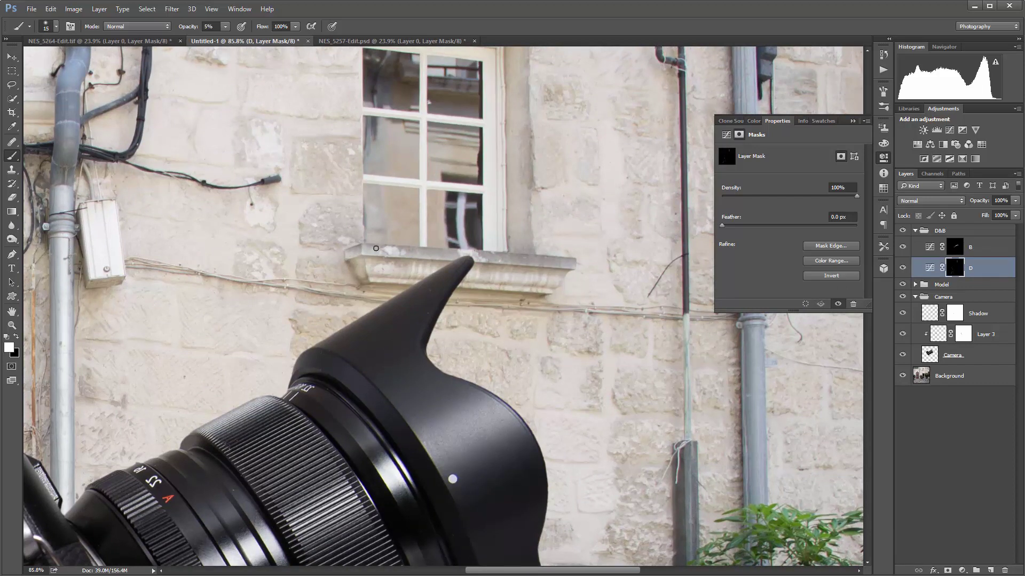
key(bracketright)
key(bracketleft)
key(alt+bracketright)
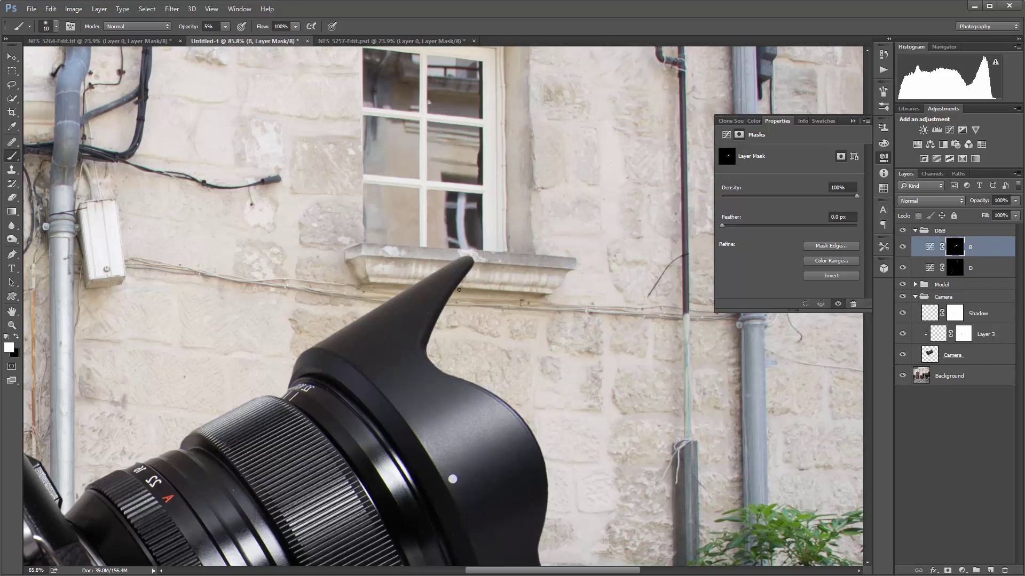
drag(447, 267, 436, 425)
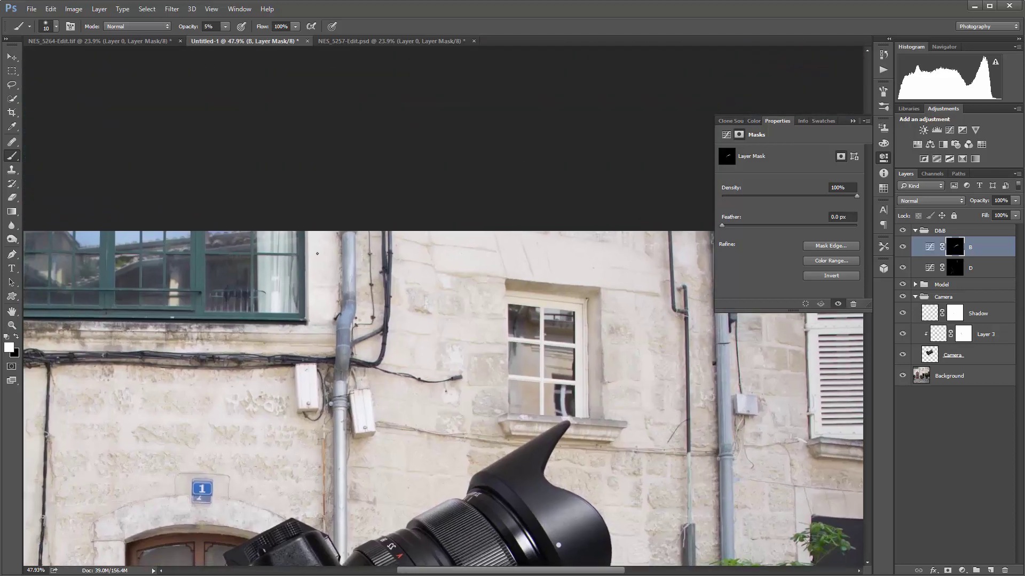
- Zoom out to frame the whole street scene and enlarge the brush to 300 px
scroll(515, 339, down, 3)
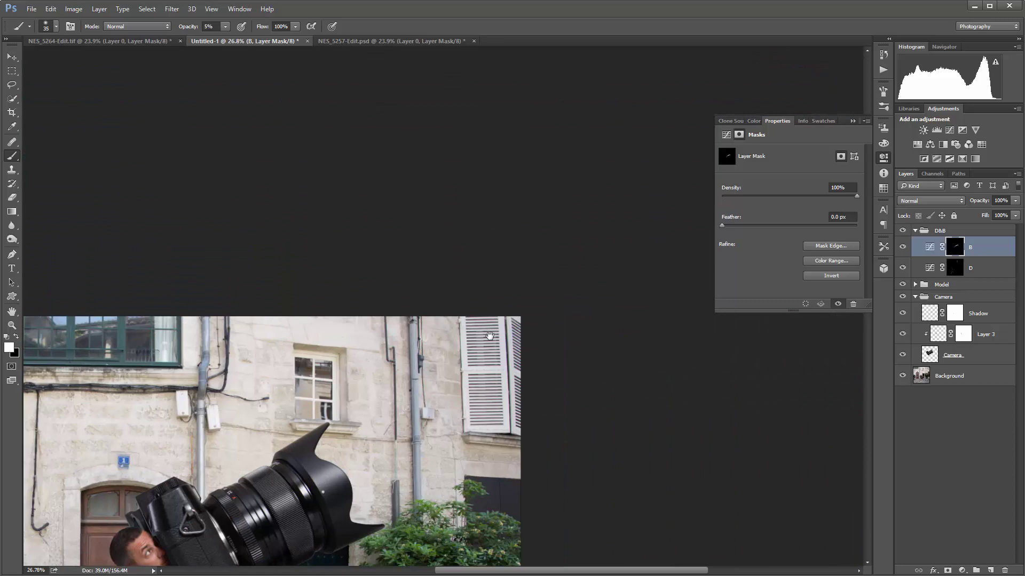
key(alt+bracketleft)
key(bracketright)
key(bracketright)
key(bracketright)
key(bracketright)
key(bracketright)
key(bracketright)
key(bracketright)
key(bracketright)
key(bracketright)
key(bracketright)
key(bracketright)
key(bracketright)
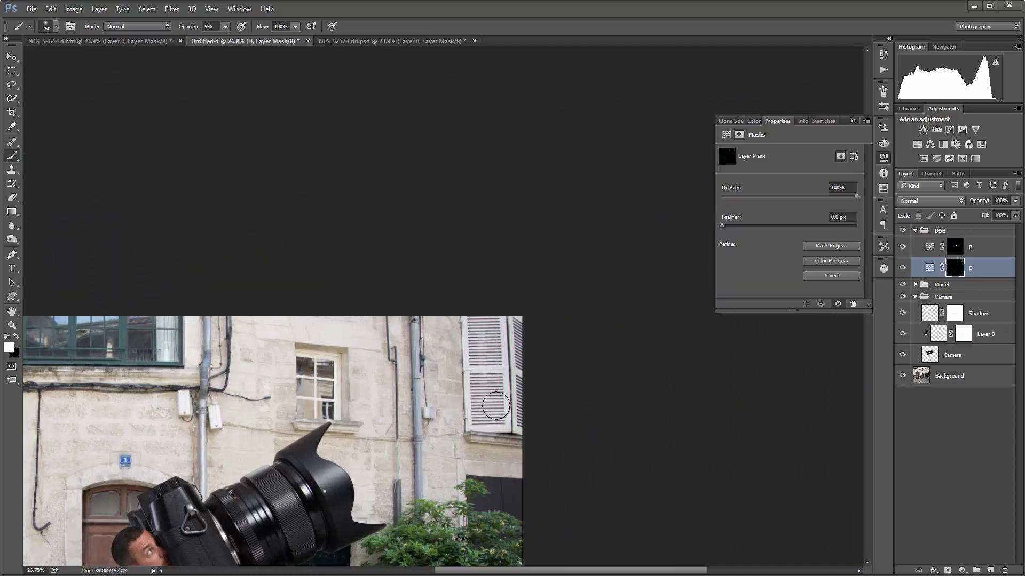
click(957, 248)
key(bracketleft)
key(bracketleft)
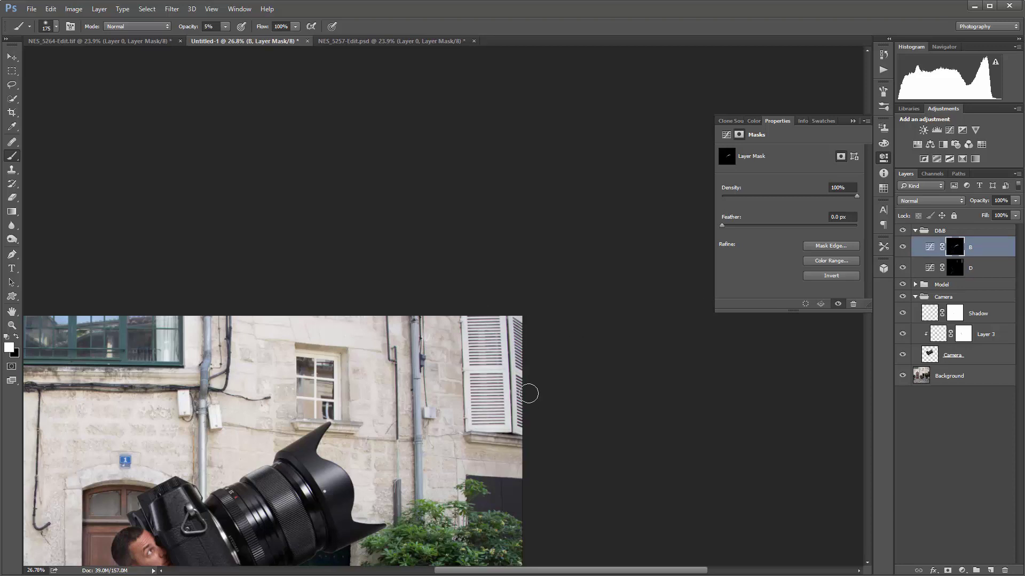
drag(426, 555, 473, 346)
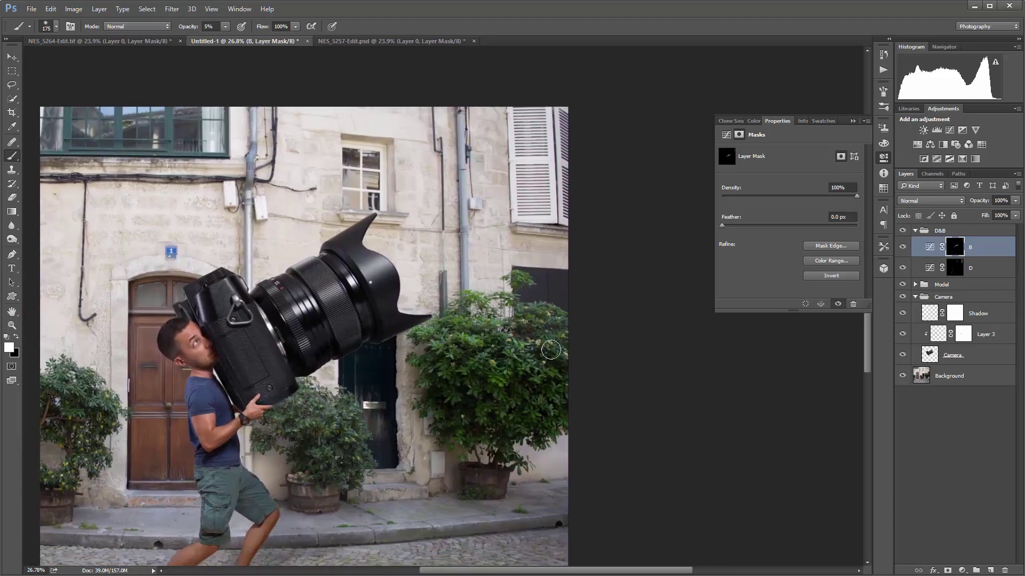
key(bracketright)
key(bracketright)
key(bracketright)
- Paint on D's mask over the large bush right of the door, then drop the brush to 175 px
click(939, 267)
mouse_move(487, 320)
mouse_down()
mouse_move(456, 392)
mouse_move(451, 373)
mouse_move(469, 360)
mouse_move(476, 311)
mouse_move(508, 324)
mouse_move(460, 421)
mouse_up()
key(bracketleft)
key(bracketleft)
key(bracketleft)
key(bracketleft)
key(bracketleft)
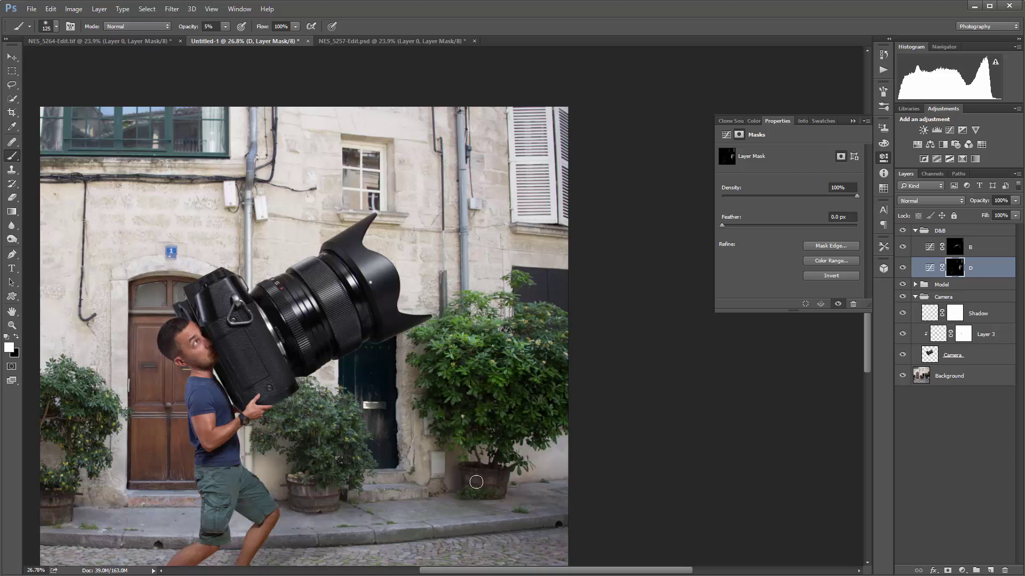
key(bracketright)
key(bracketright)
key(bracketright)
key(bracketright)
key(bracketright)
key(bracketright)
key(bracketleft)
key(bracketleft)
key(bracketleft)
key(bracketleft)
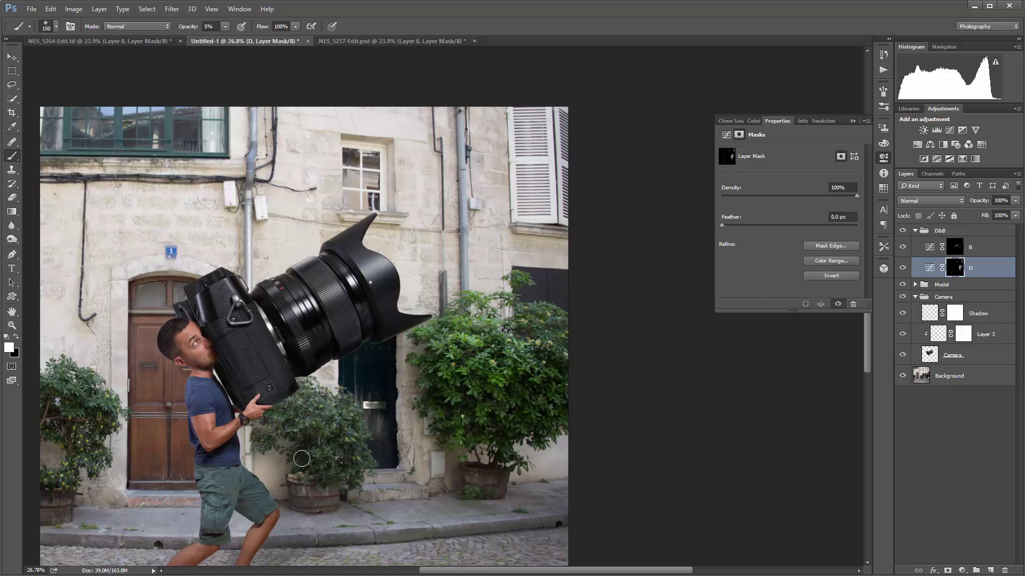
key(bracketleft)
key(bracketleft)
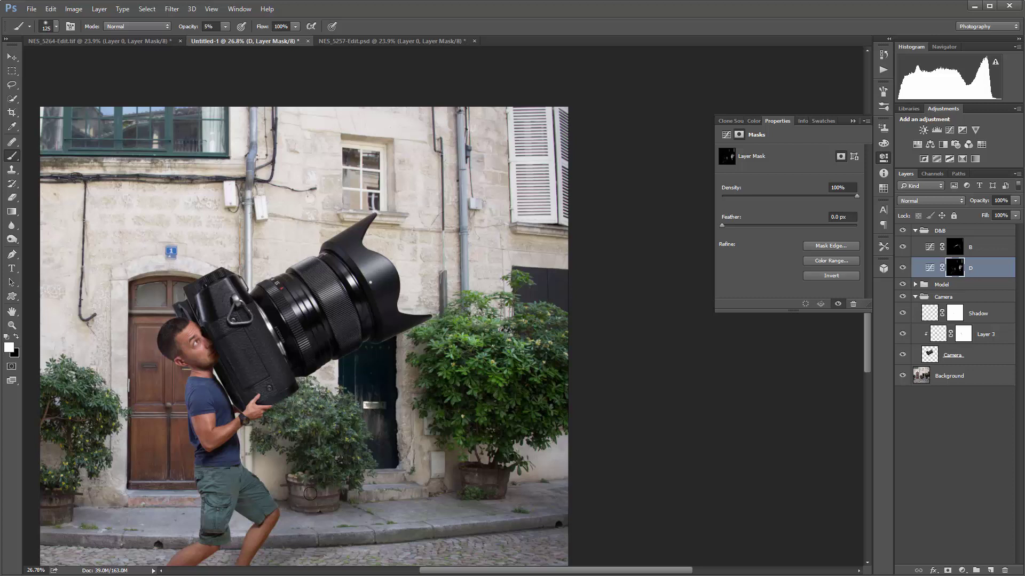
drag(106, 419, 370, 358)
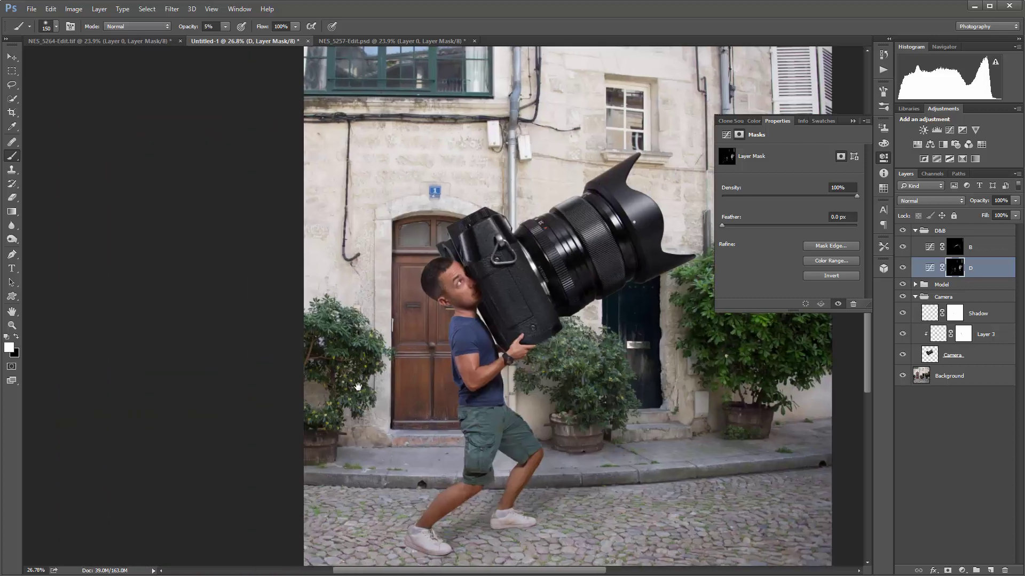
- Pan across the street and add faint burn strokes on the B mask near the plant pot
click(956, 247)
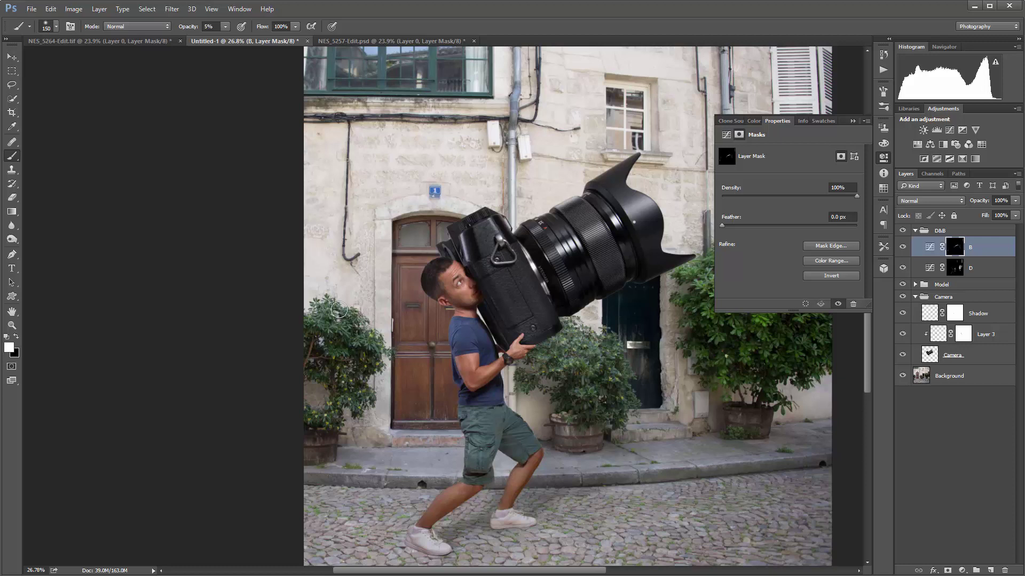
drag(574, 361, 371, 362)
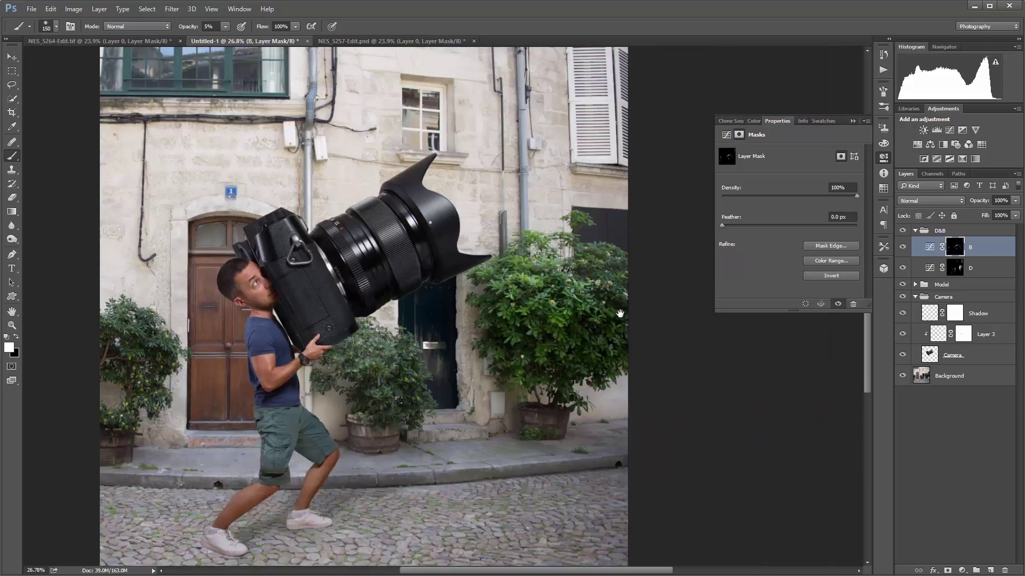
drag(620, 313, 474, 305)
key(bracketleft)
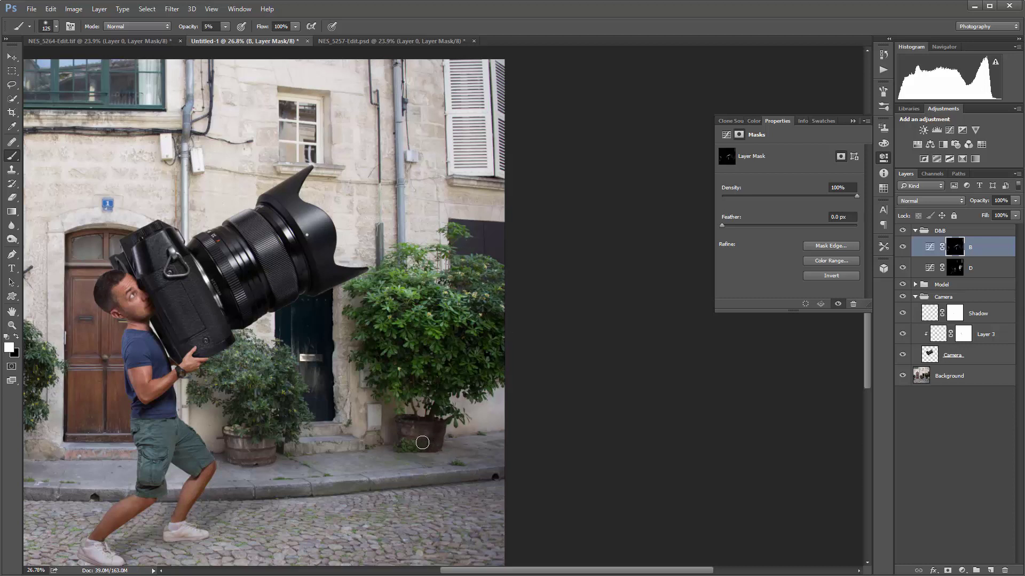
key(bracketright)
- Add dodge strokes on the D mask with a smaller brush, then return to the B mask and zoom out
click(956, 268)
key(bracketleft)
key(bracketleft)
key(bracketleft)
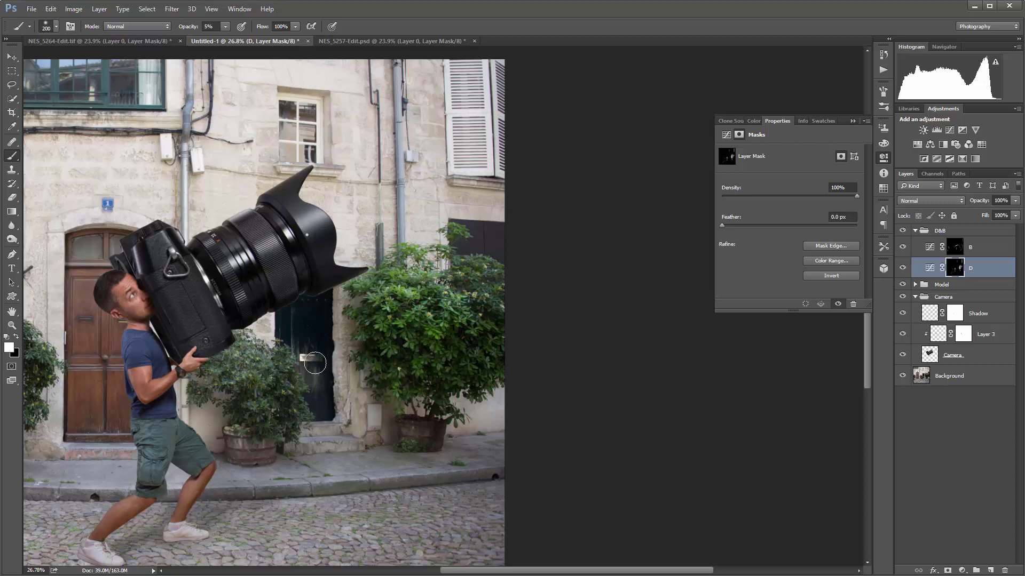
key(bracketright)
key(bracketleft)
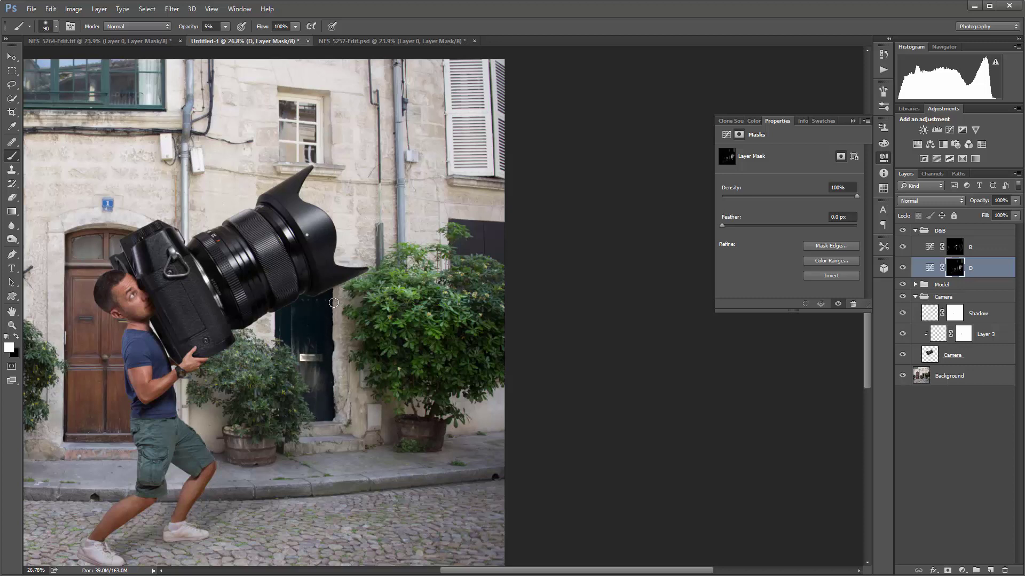
key(bracketleft)
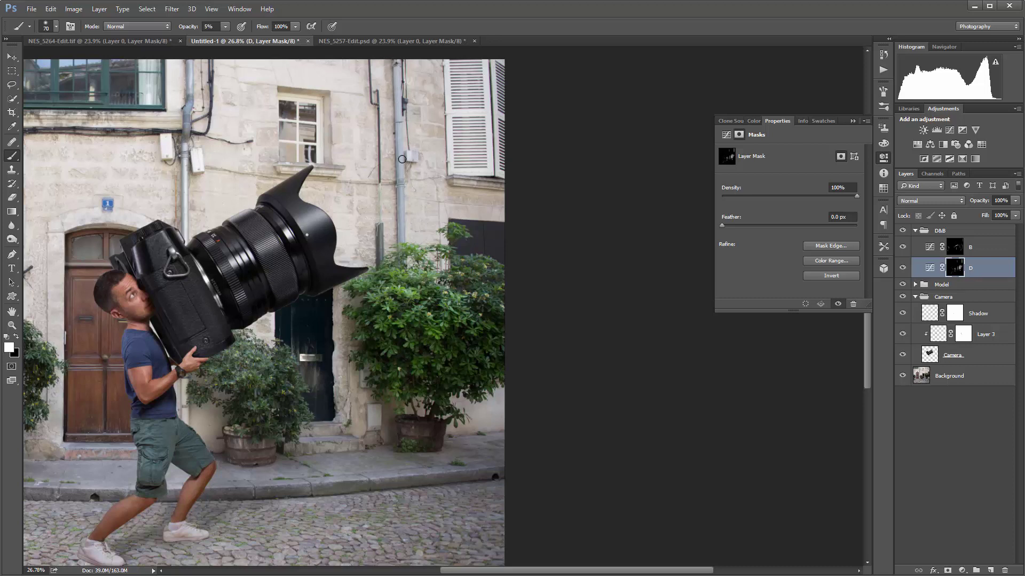
click(956, 249)
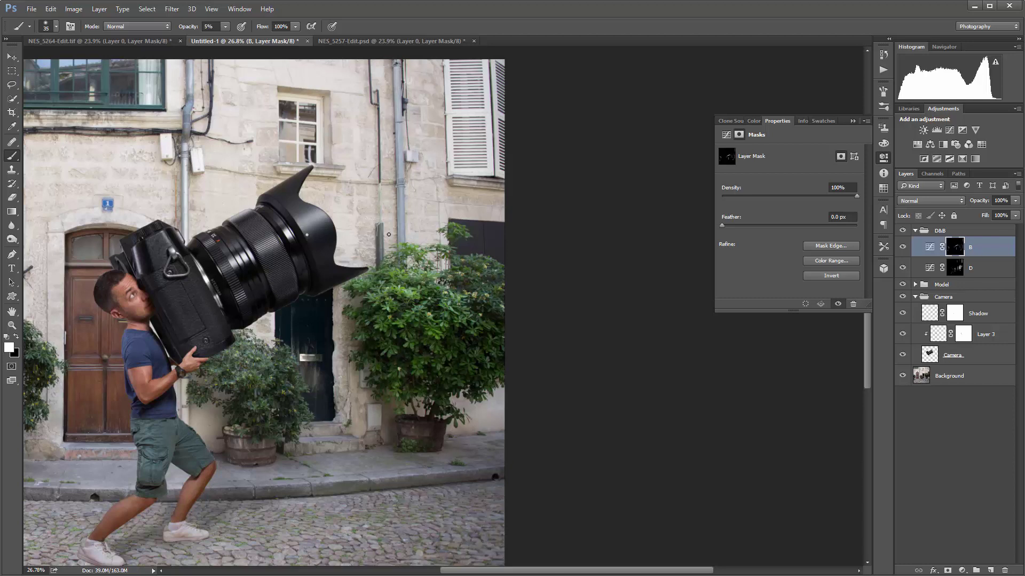
drag(271, 139, 442, 211)
- Shade the upper wall around the camera lens, alternating between the D and B masks
drag(392, 173, 371, 171)
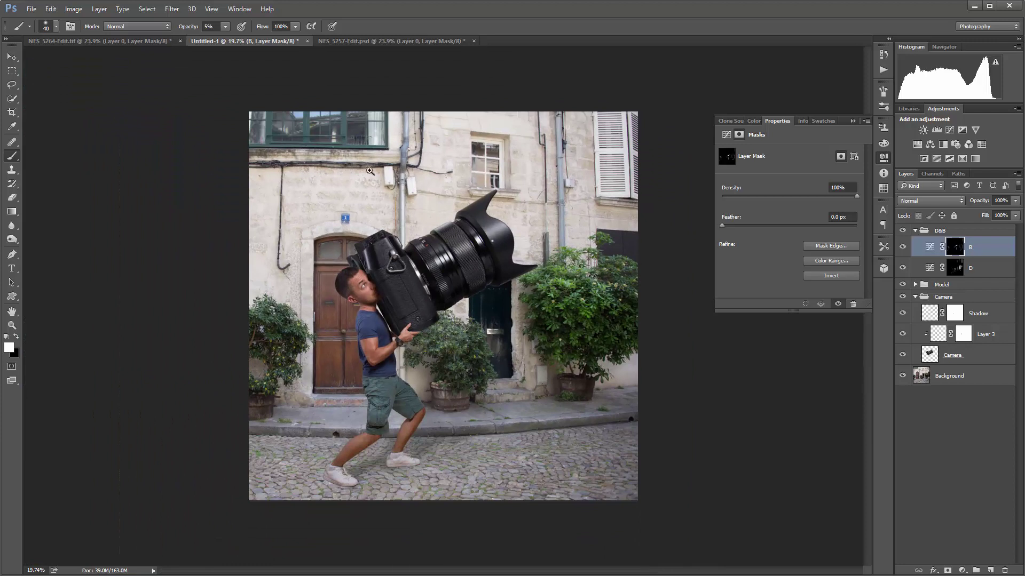
drag(396, 210, 425, 207)
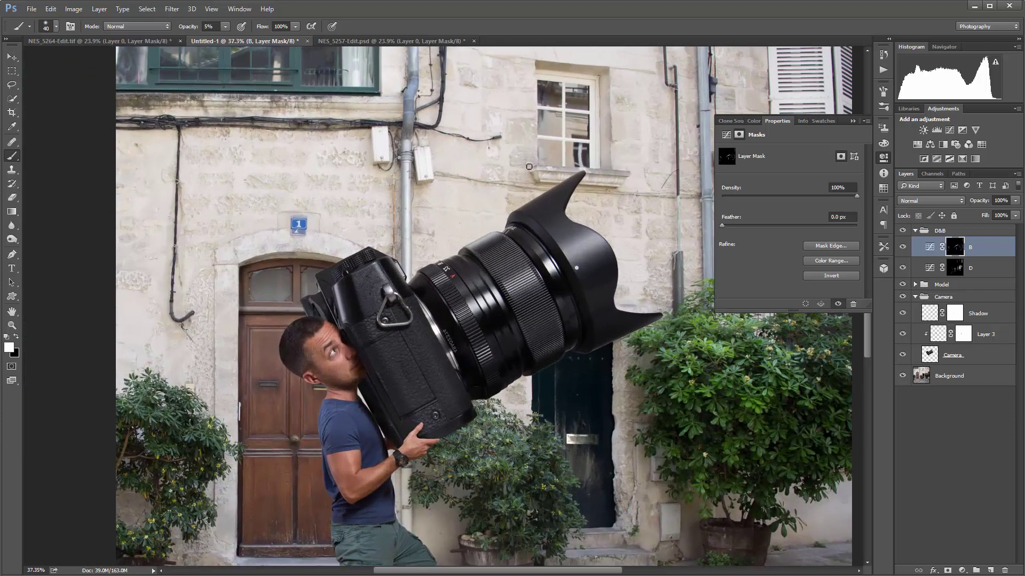
key(alt+bracketleft)
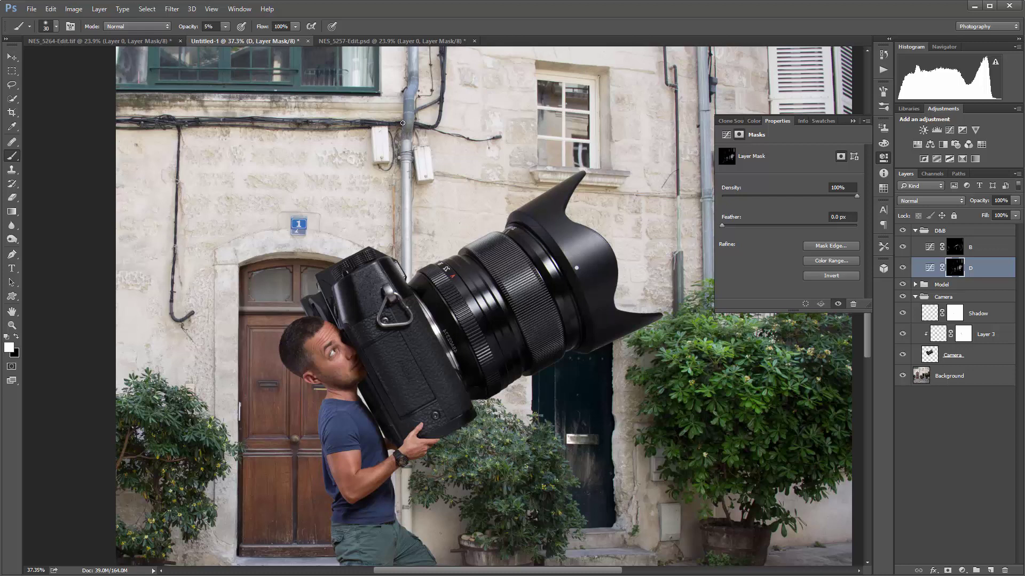
drag(403, 131, 400, 202)
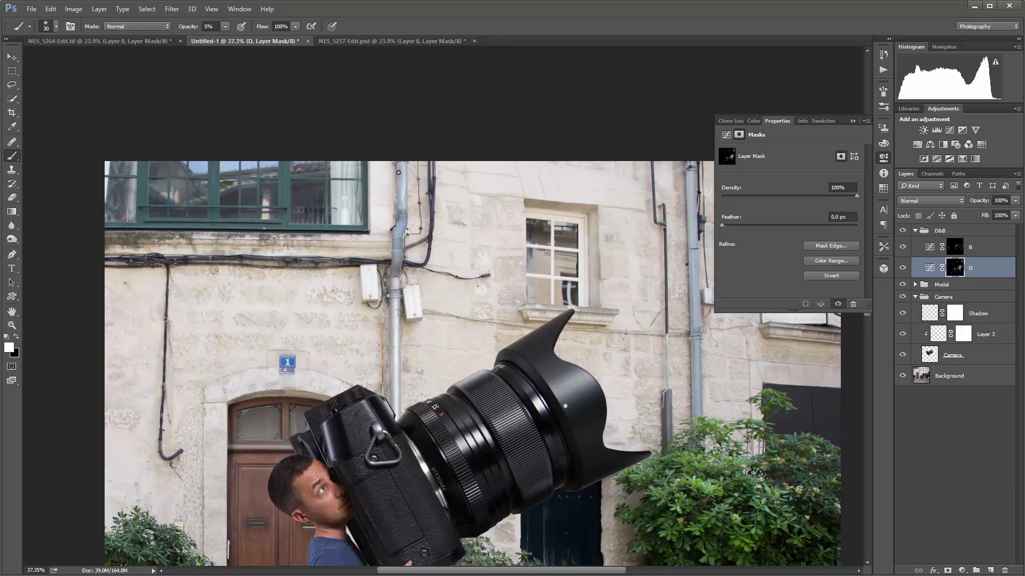
click(947, 246)
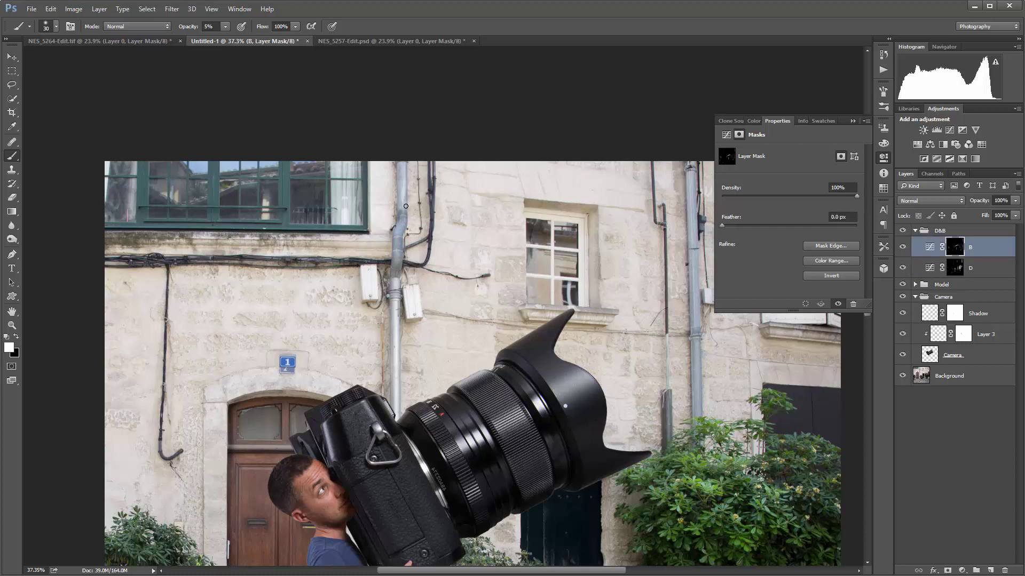
drag(401, 255, 389, 221)
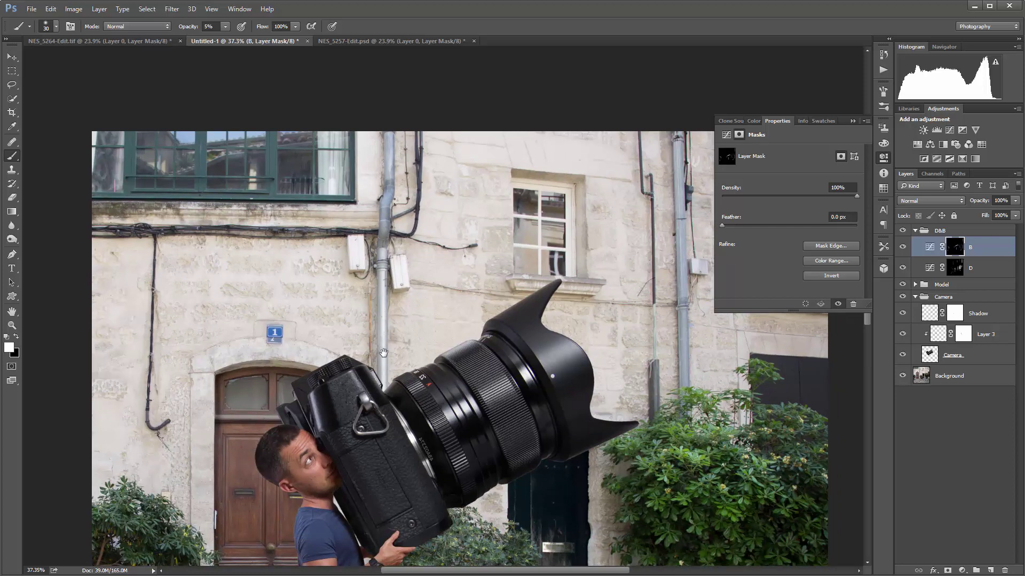
drag(383, 352, 382, 333)
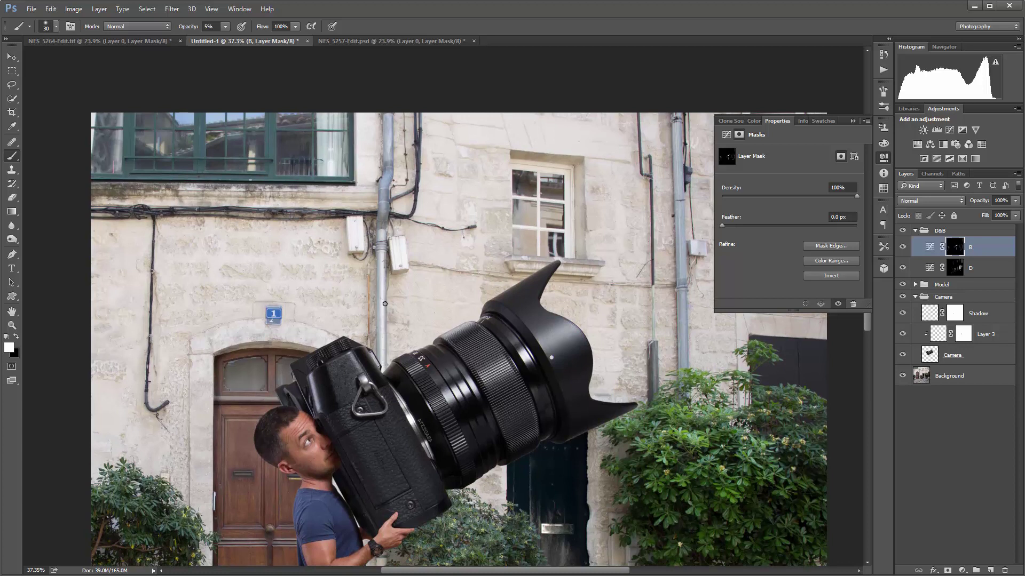
drag(399, 248, 358, 288)
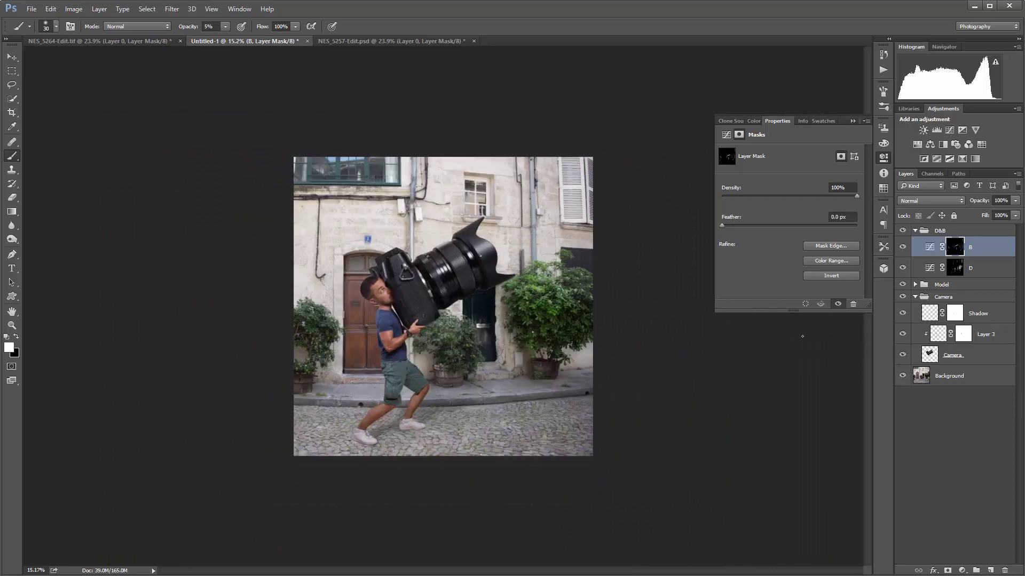
- Fit the image on screen and compare with and without the D&B group, leaving it visible
key(ctrl+0)
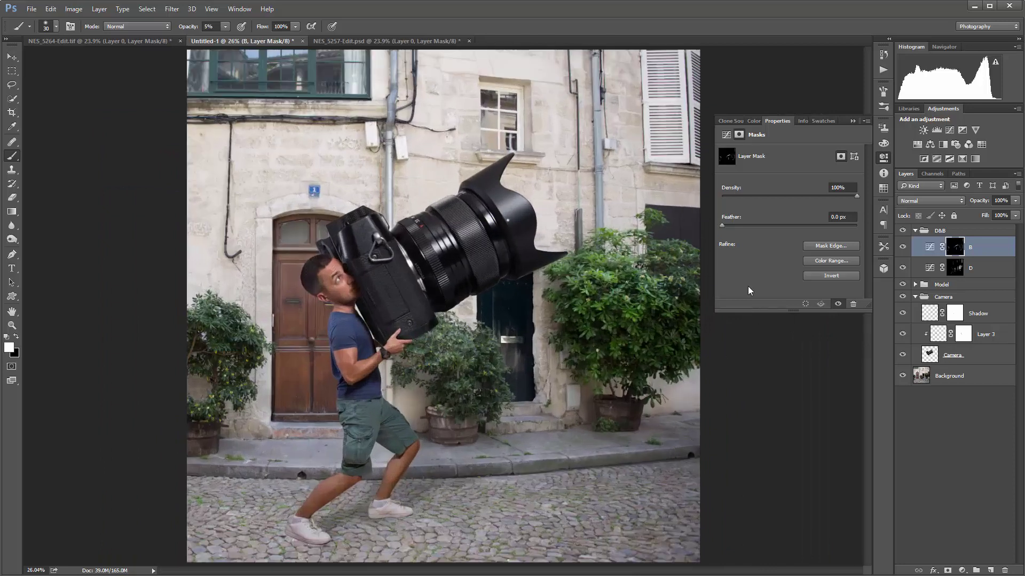
click(902, 230)
click(902, 230)
click(901, 230)
click(901, 230)
click(901, 231)
click(901, 230)
click(901, 230)
click(901, 231)
click(901, 230)
click(901, 230)
click(902, 231)
click(901, 230)
click(902, 231)
click(902, 230)
click(902, 230)
click(902, 231)
click(901, 231)
- Close the mask properties and collapse the D&B and Camera groups
click(853, 121)
click(915, 230)
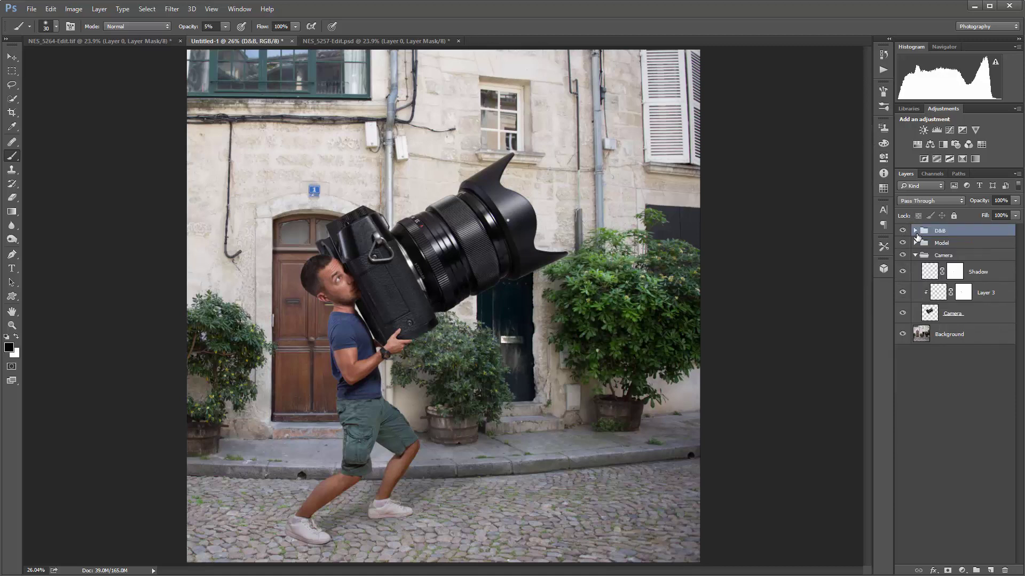
click(915, 254)
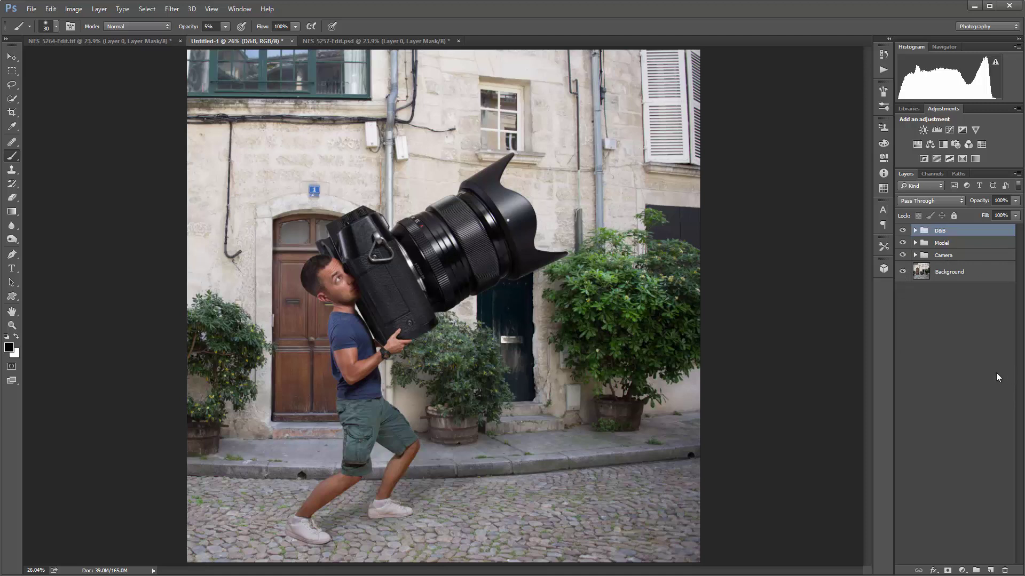
- Load the Model layer's outline as a selection and add the Big head outline to it
scroll(371, 297, up, 5)
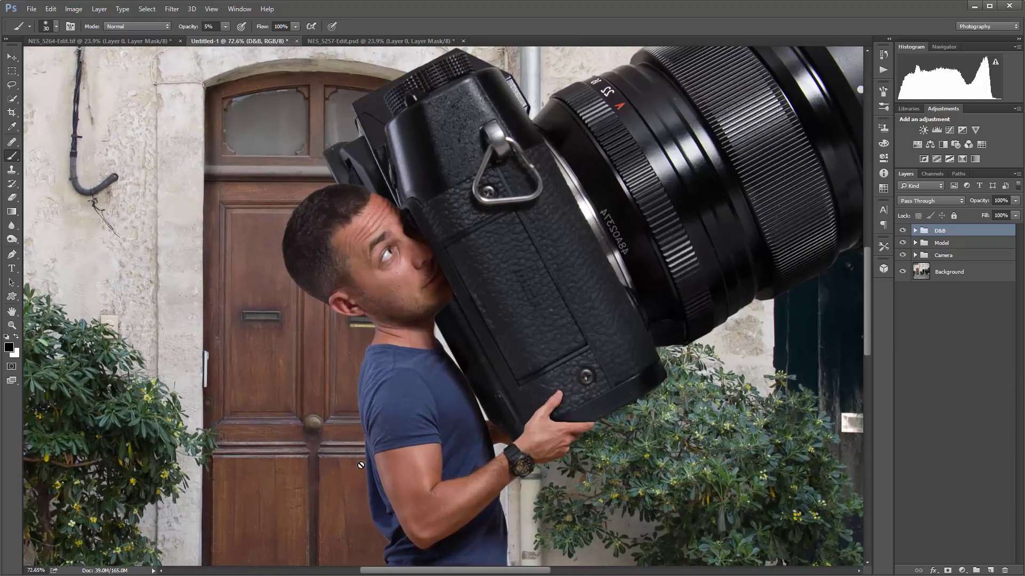
scroll(361, 465, down, 3)
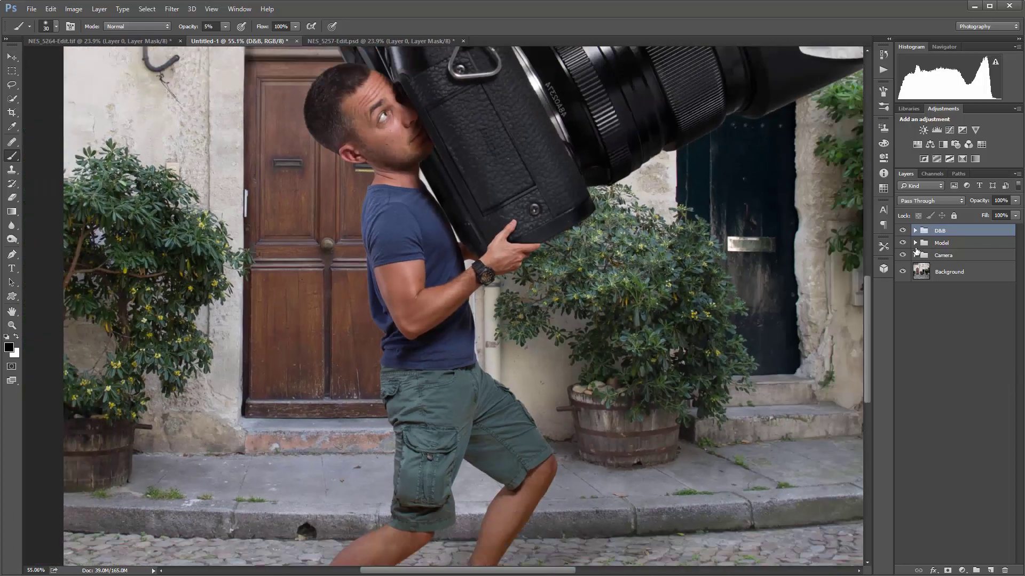
click(915, 243)
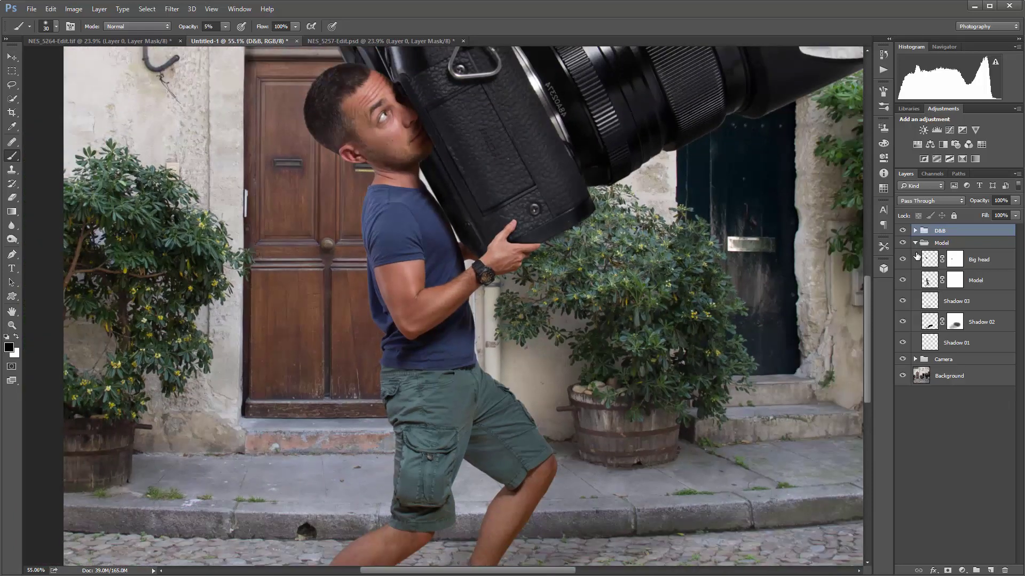
ctrl+click(930, 283)
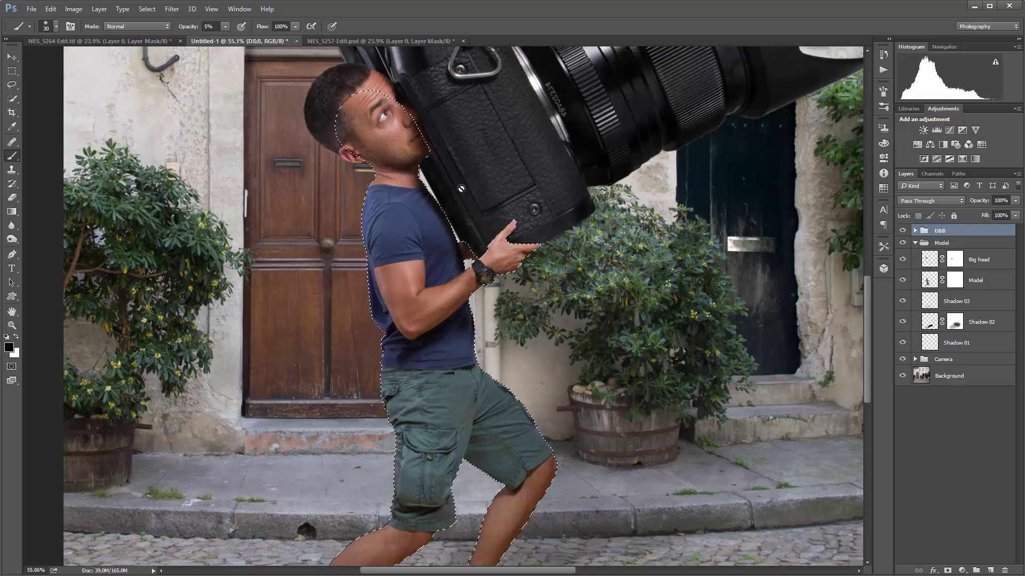
ctrl+shift+click(930, 262)
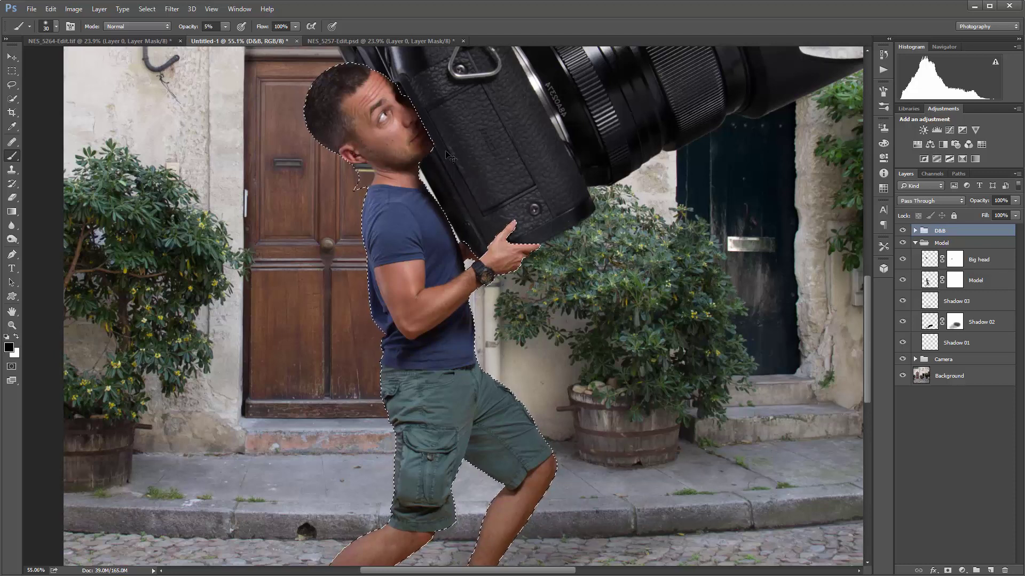
- Zoom in on the neck and dismiss the cannot-paint warning
ctrl+click(357, 179)
drag(359, 173, 351, 260)
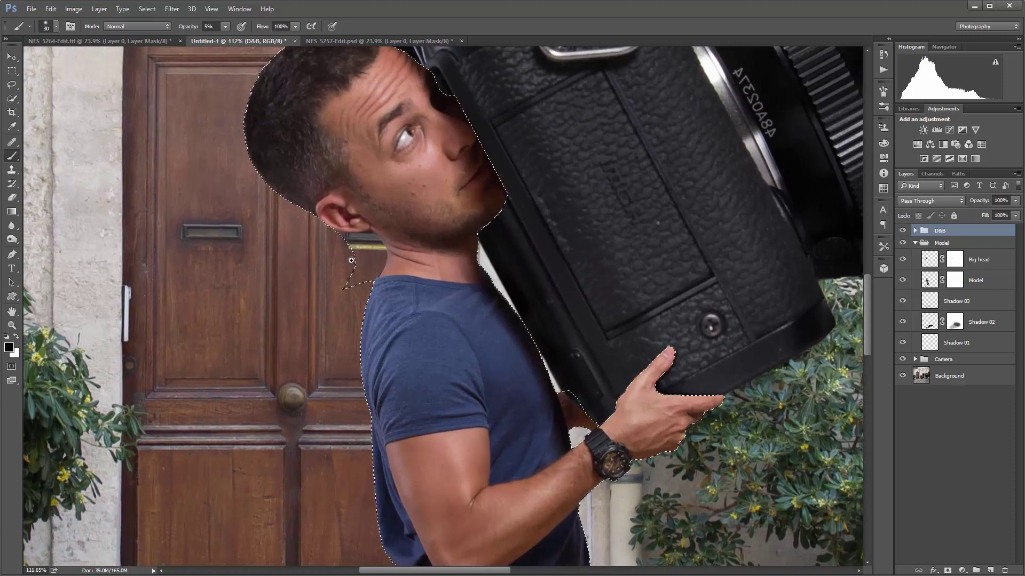
alt+scroll(351, 260, up, 3)
click(370, 222)
key(Return)
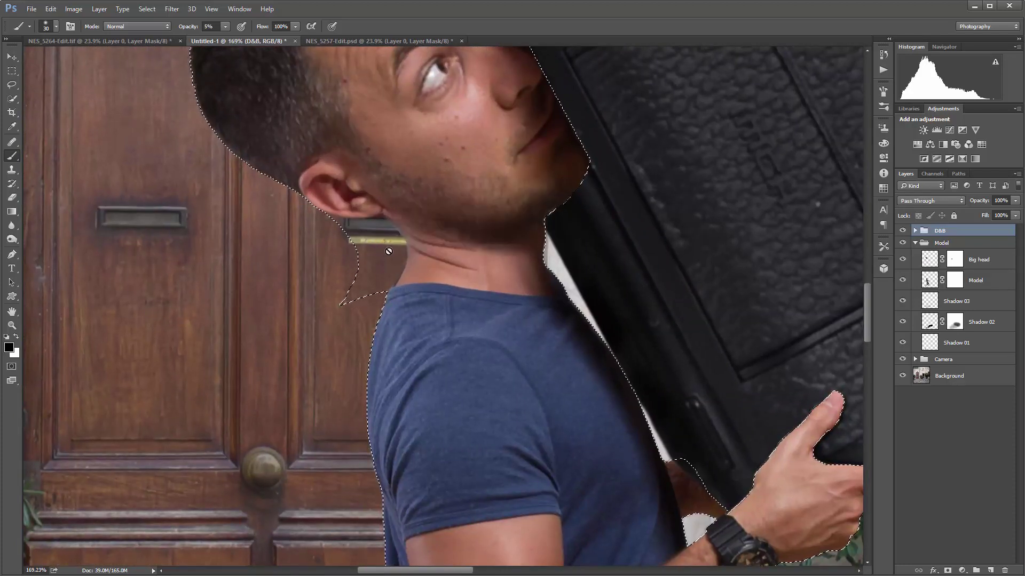
- In Quick Mask, paint over the dark gap beside the neck with a 30 px fully opaque brush
key(q)
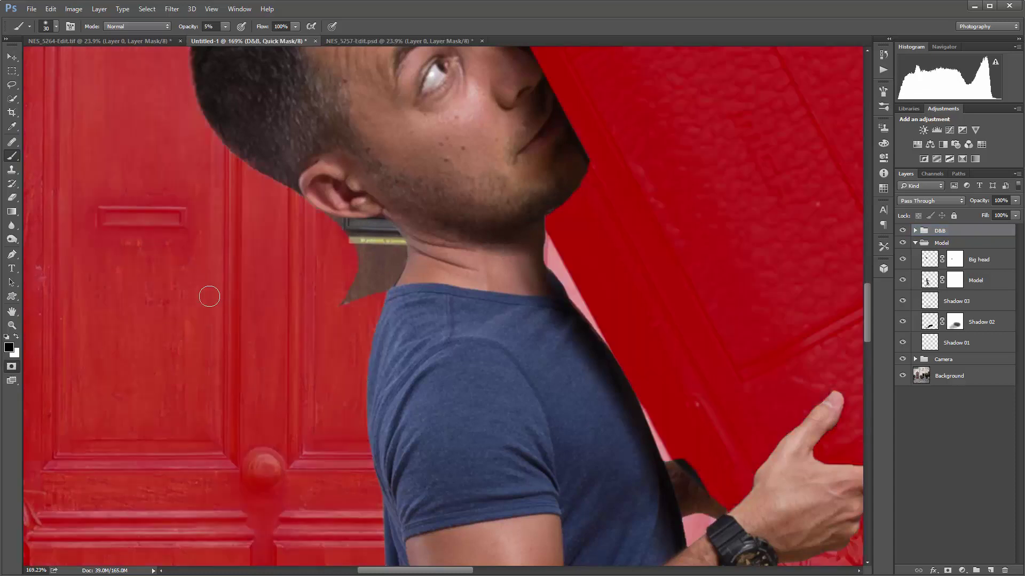
key(bracketright)
right_click(351, 267)
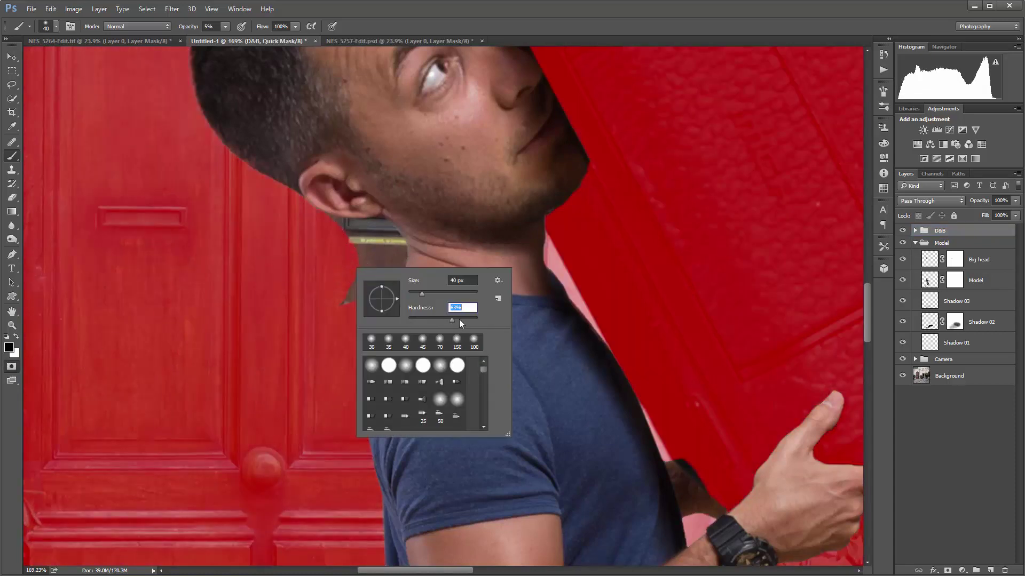
click(318, 306)
key(bracketleft)
key(bracketleft)
key(0)
drag(357, 283, 369, 278)
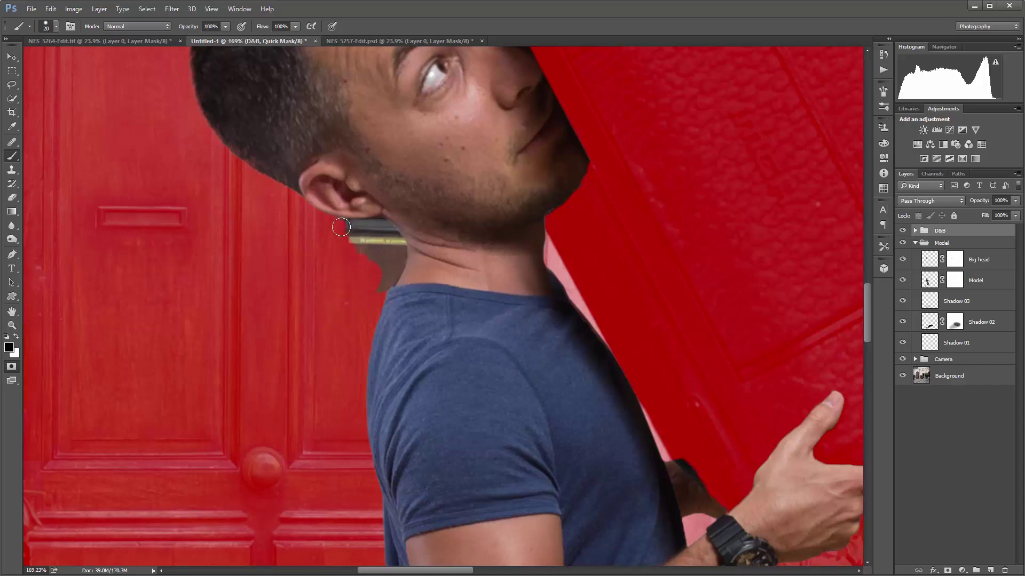
ctrl+click(316, 221)
mouse_move(327, 222)
mouse_down()
mouse_move(404, 237)
mouse_move(373, 231)
mouse_move(439, 228)
mouse_up()
- Cover the remaining dark gap below the ear and convert the mask back into a selection
key(q)
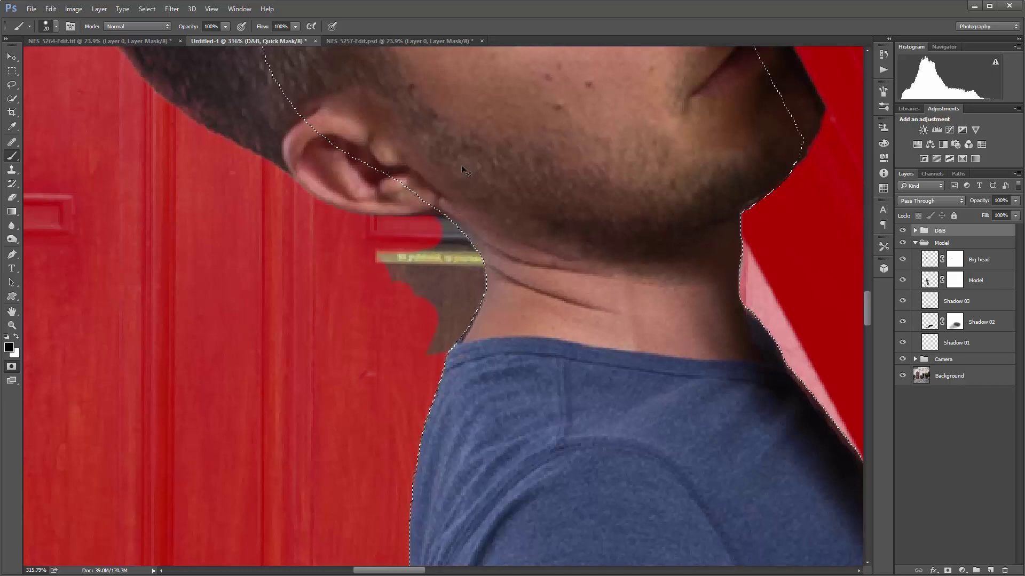
key(q)
mouse_move(441, 231)
mouse_down()
mouse_move(465, 268)
mouse_move(443, 340)
mouse_move(435, 259)
mouse_move(387, 290)
mouse_move(390, 246)
mouse_move(426, 264)
mouse_move(436, 252)
mouse_move(423, 231)
mouse_up()
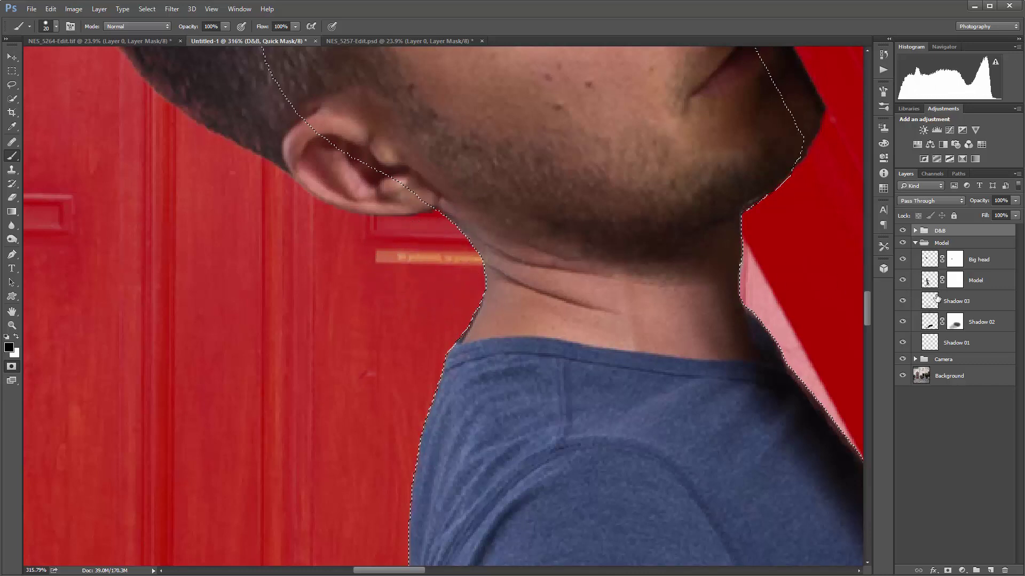
click(11, 366)
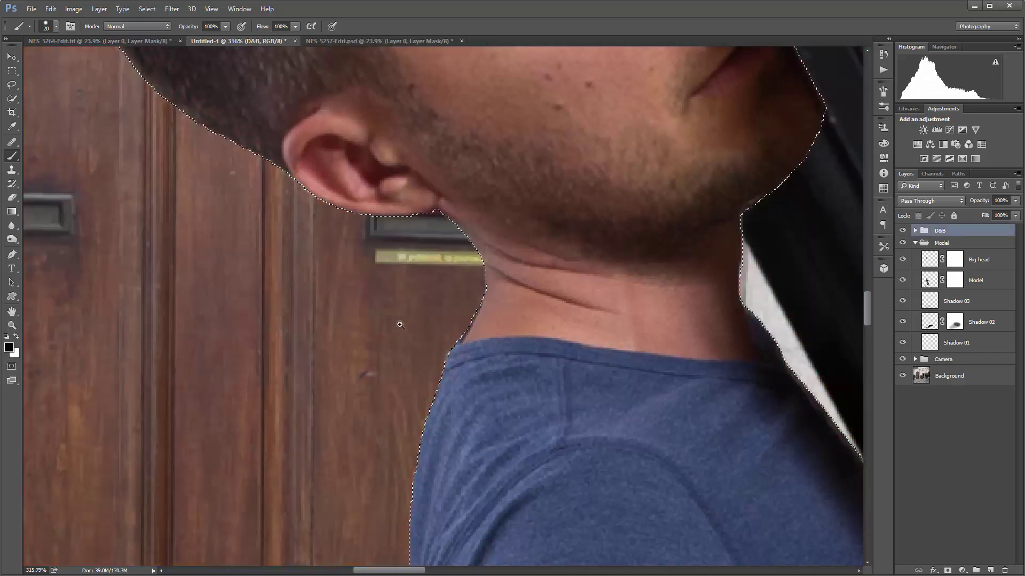
- Expand the D&B group, target layer D's mask and swap to a white soft brush
key(ctrl+0)
drag(428, 330, 369, 335)
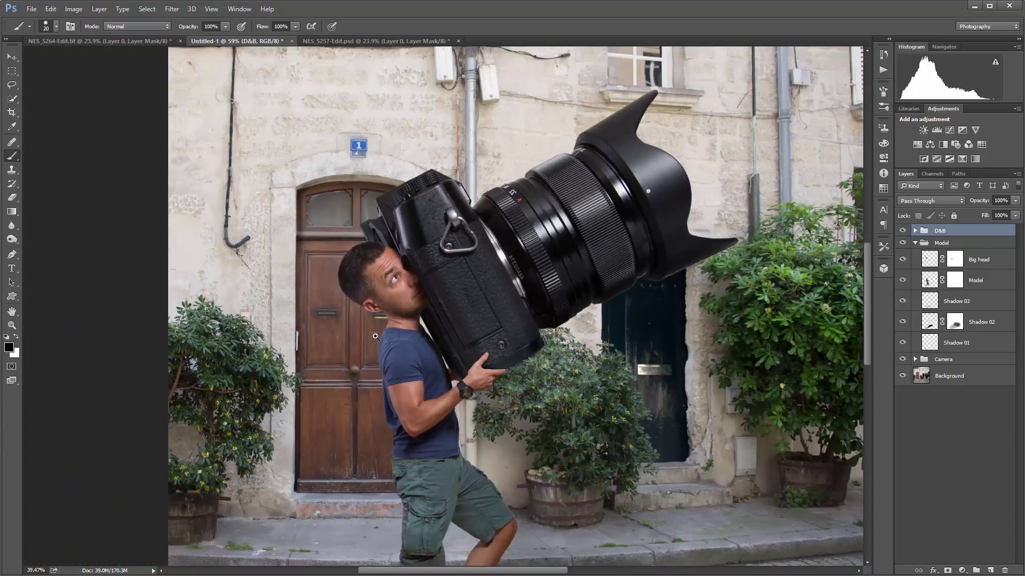
drag(397, 375, 405, 267)
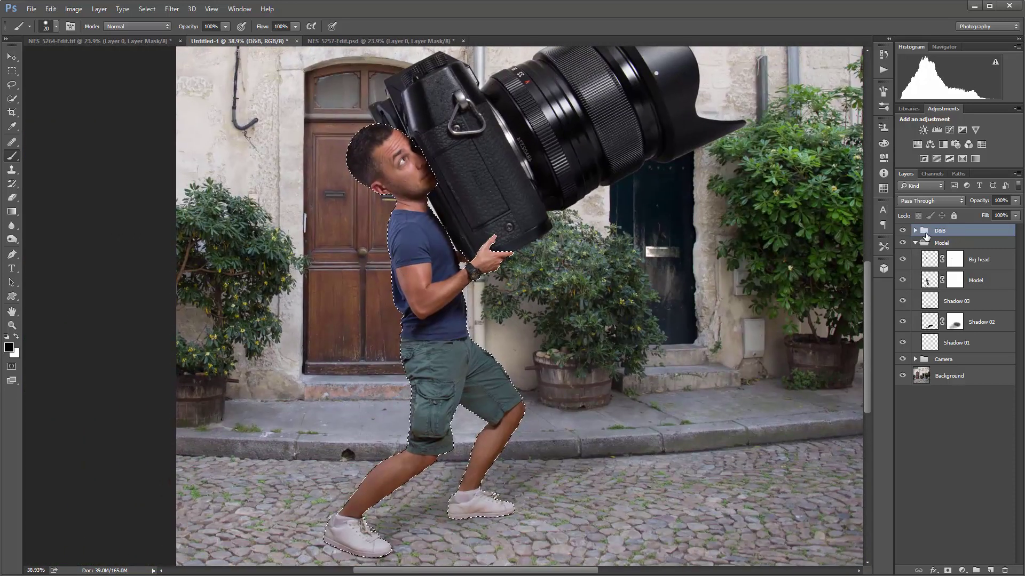
click(915, 231)
click(955, 268)
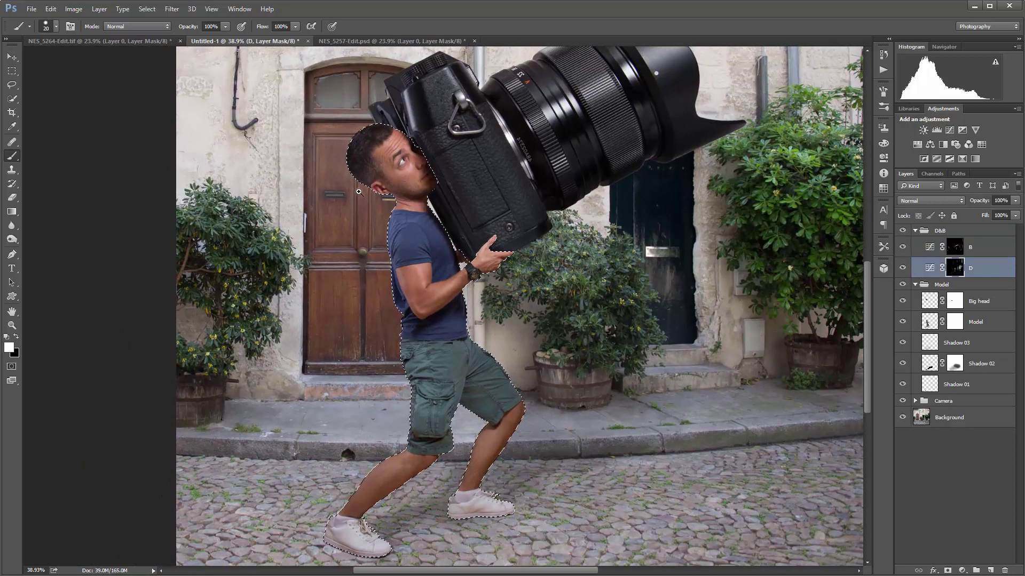
scroll(428, 210, up, 4)
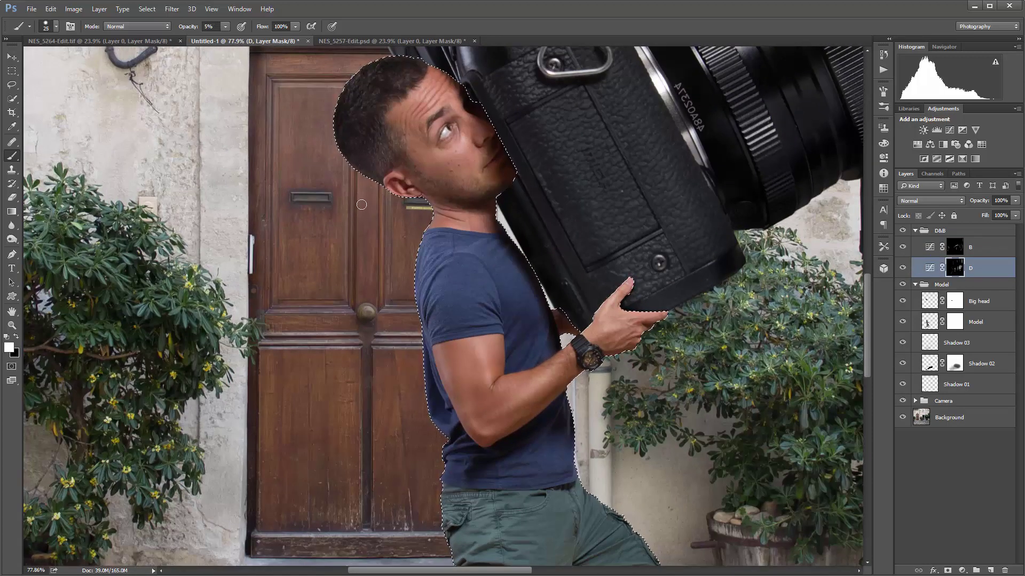
right_click(378, 251)
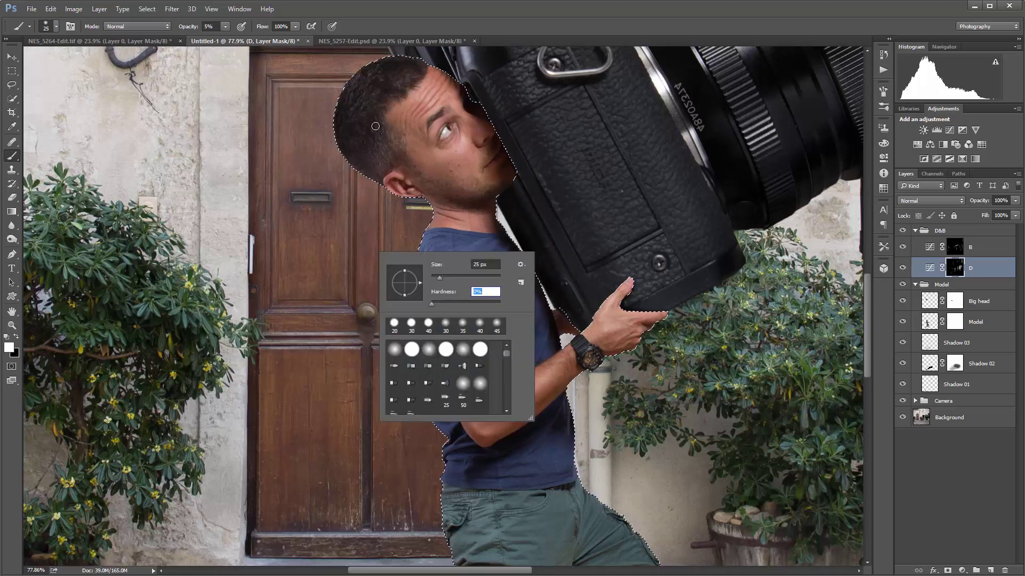
click(919, 505)
key(x)
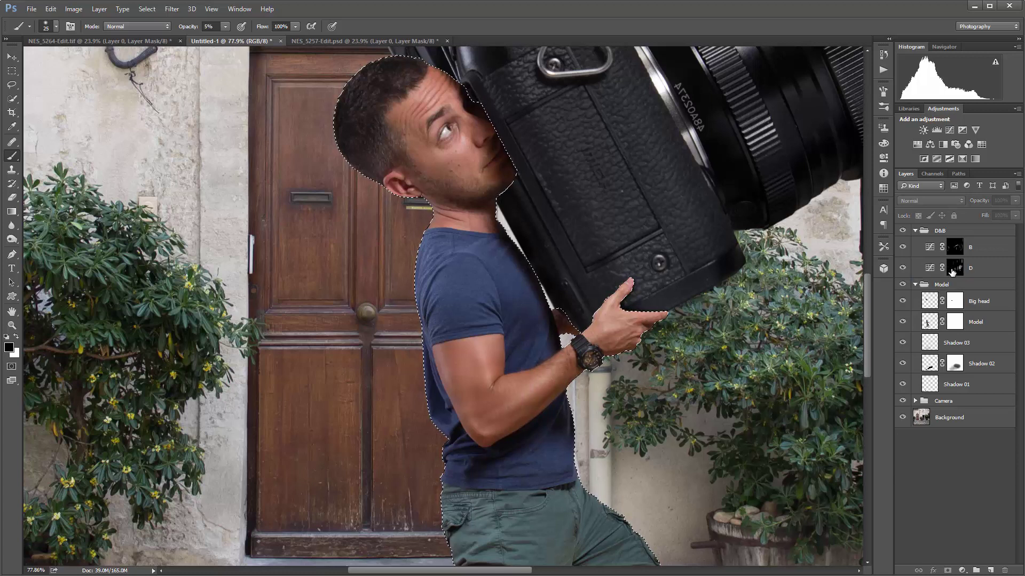
click(952, 268)
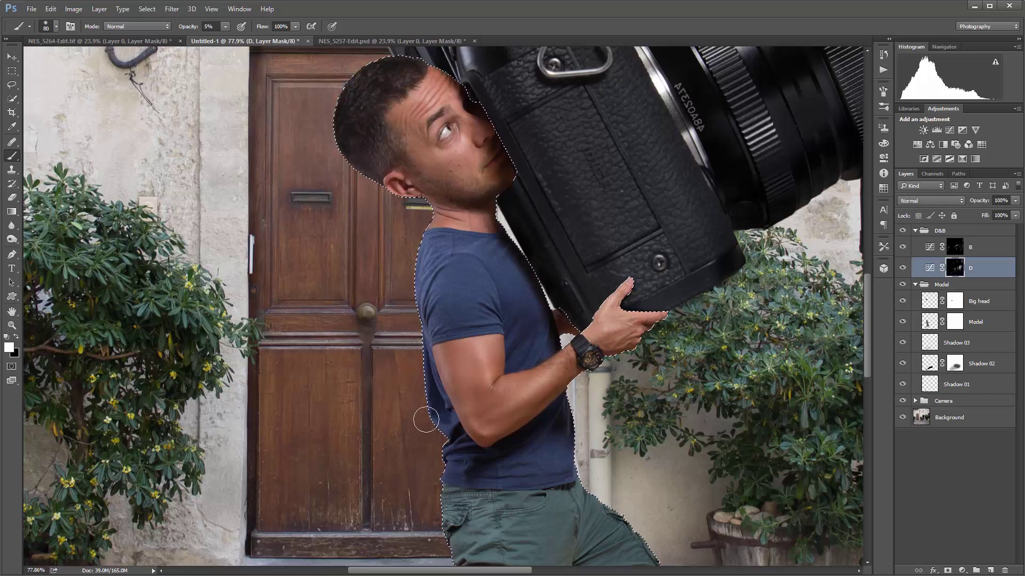
- Lighten the left edge of the man's front leg on the D mask
drag(428, 316, 439, 115)
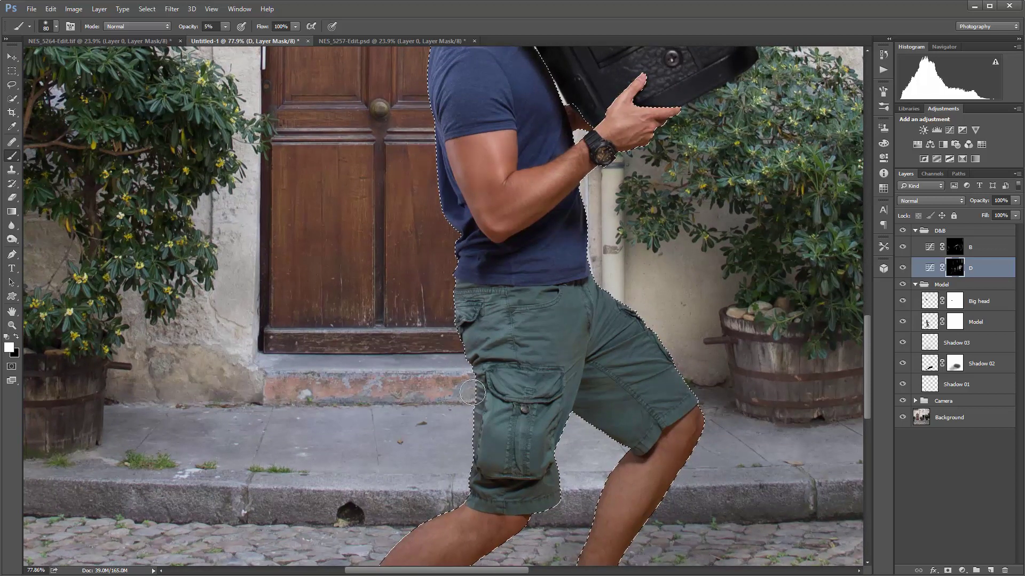
drag(467, 485, 510, 355)
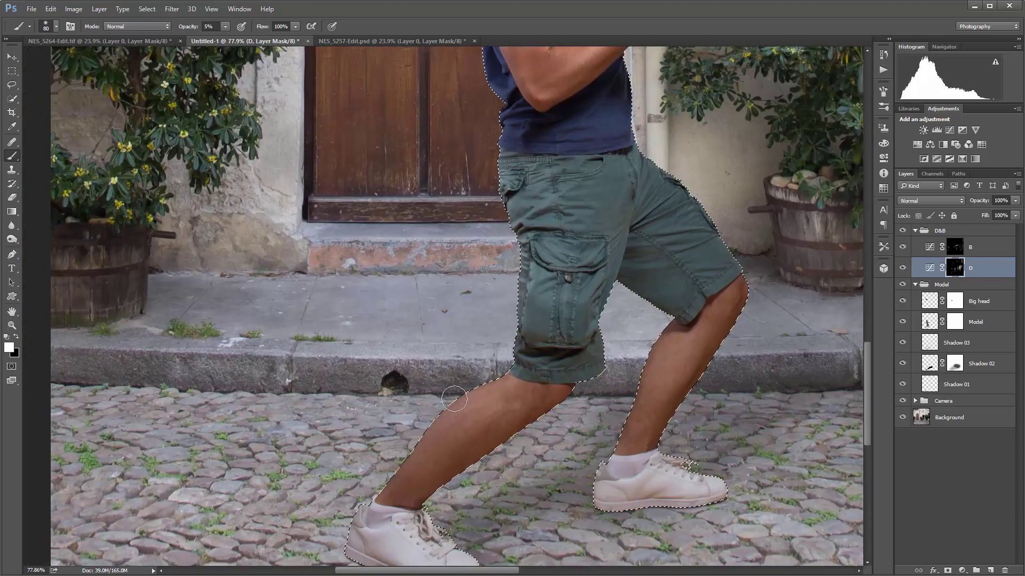
mouse_move(387, 468)
mouse_down()
mouse_move(393, 463)
mouse_move(352, 521)
mouse_move(445, 407)
mouse_up()
drag(513, 151, 479, 346)
- Dodge around the man's eye with a small brush, then zoom out to the whole figure
drag(448, 85, 443, 255)
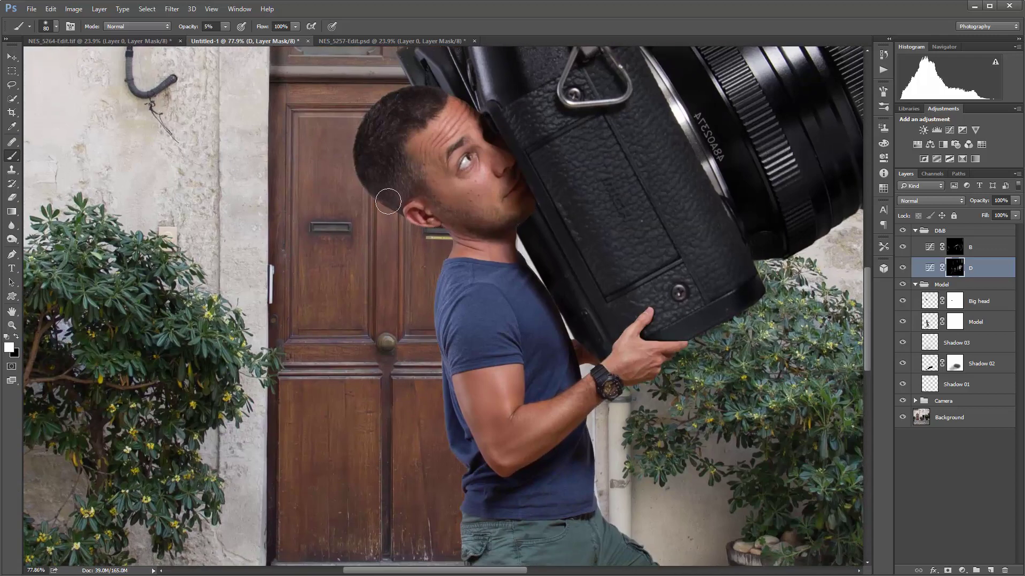
key(bracketleft)
key(bracketleft)
key(bracketleft)
key(bracketleft)
key(bracketleft)
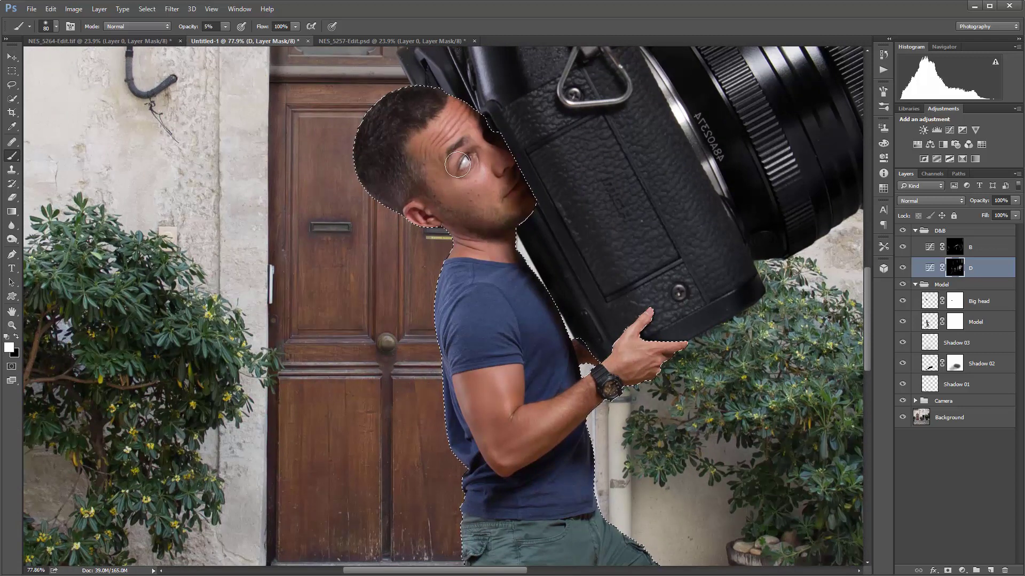
drag(463, 167, 486, 169)
key(bracketleft)
key(bracketleft)
key(bracketleft)
key(bracketleft)
key(bracketleft)
key(bracketleft)
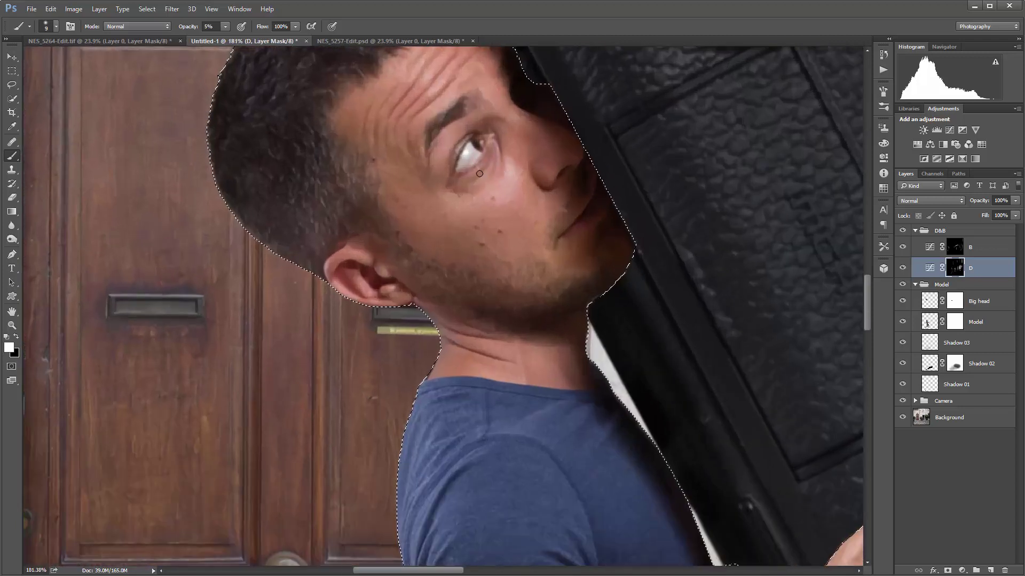
key(bracketleft)
key(bracketleft)
key(bracketleft)
key(bracketright)
key(bracketright)
key(bracketright)
key(bracketright)
key(bracketright)
key(bracketright)
key(bracketright)
key(bracketright)
drag(384, 130, 356, 130)
scroll(416, 181, down, 9)
drag(483, 163, 442, 217)
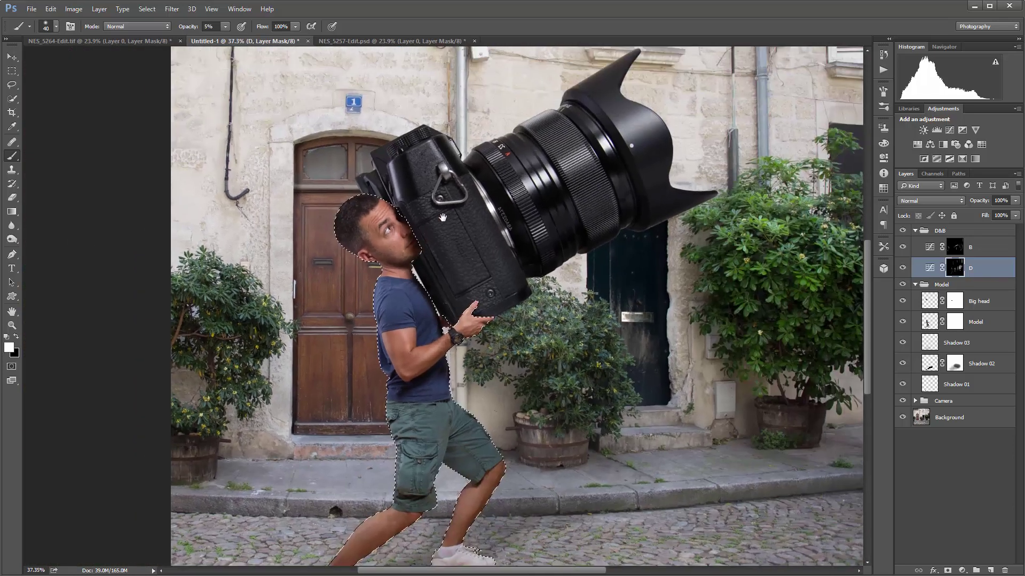
- Switch to burn layer B, deselect the model and raise brush opacity to 10%
key(alt+bracketright)
key(bracketleft)
key(bracketleft)
key(bracketleft)
key(bracketleft)
key(bracketleft)
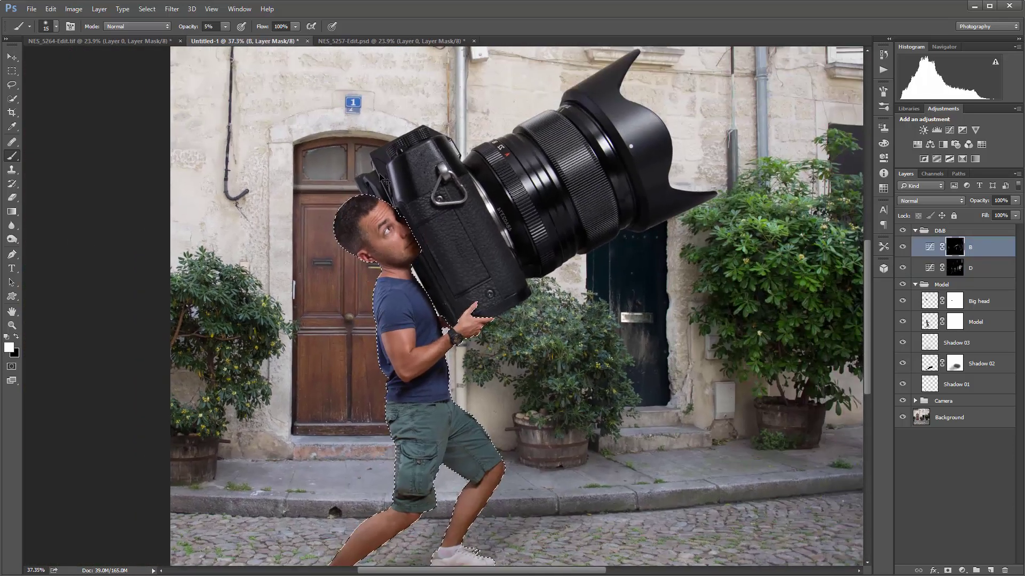
scroll(380, 175, up, 5)
key(bracketright)
key(bracketright)
key(bracketright)
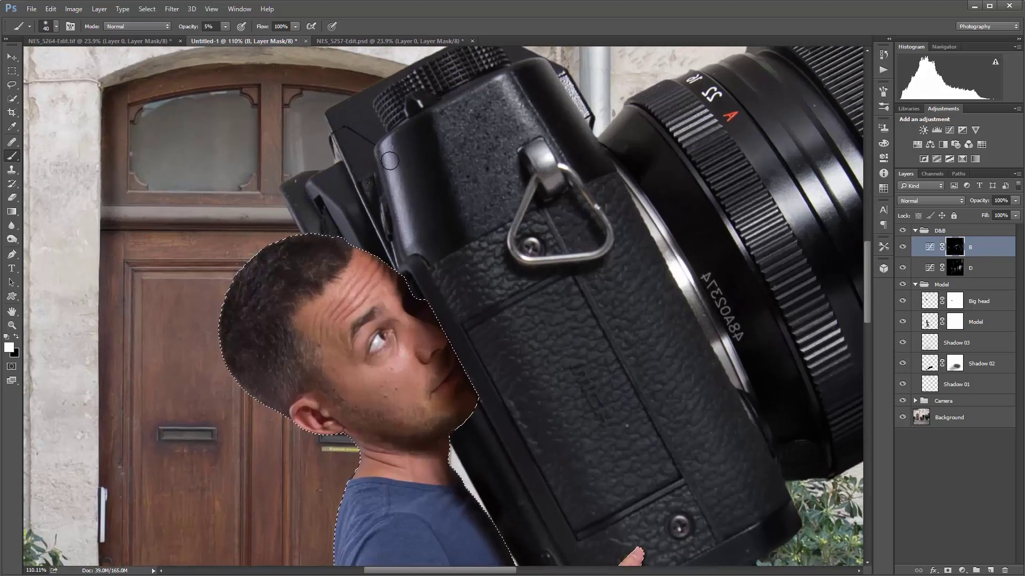
key(ctrl+d)
key(bracketleft)
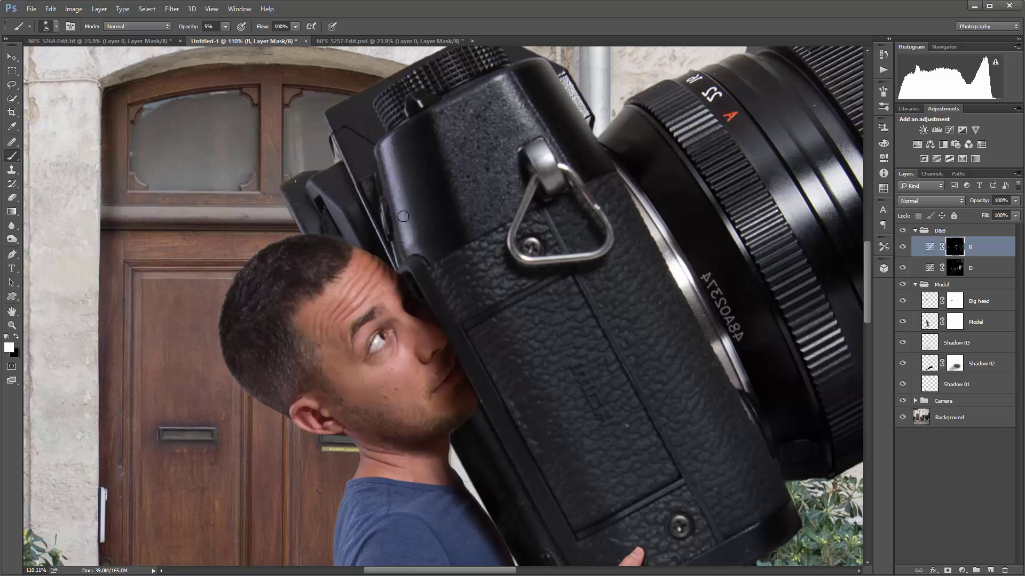
key(1)
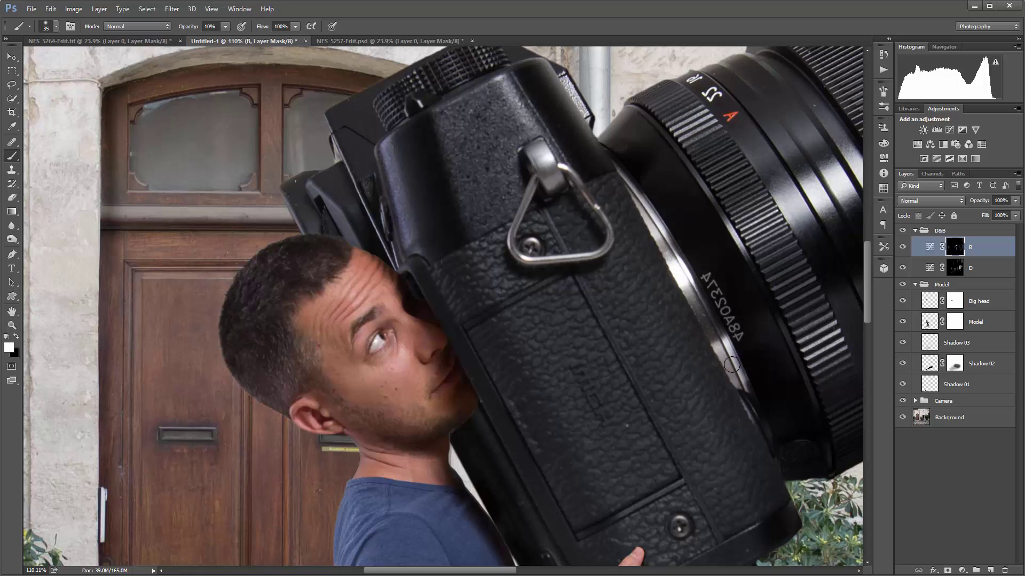
- Darken the bright highlights on the camera's lens rings with faint strokes
scroll(536, 245, right, 5)
mouse_move(545, 239)
mouse_down()
mouse_move(512, 249)
mouse_move(589, 211)
mouse_move(538, 227)
mouse_move(547, 222)
mouse_move(554, 236)
mouse_move(573, 207)
mouse_up()
key(bracketleft)
key(bracketleft)
key(bracketleft)
key(bracketleft)
drag(616, 238, 586, 195)
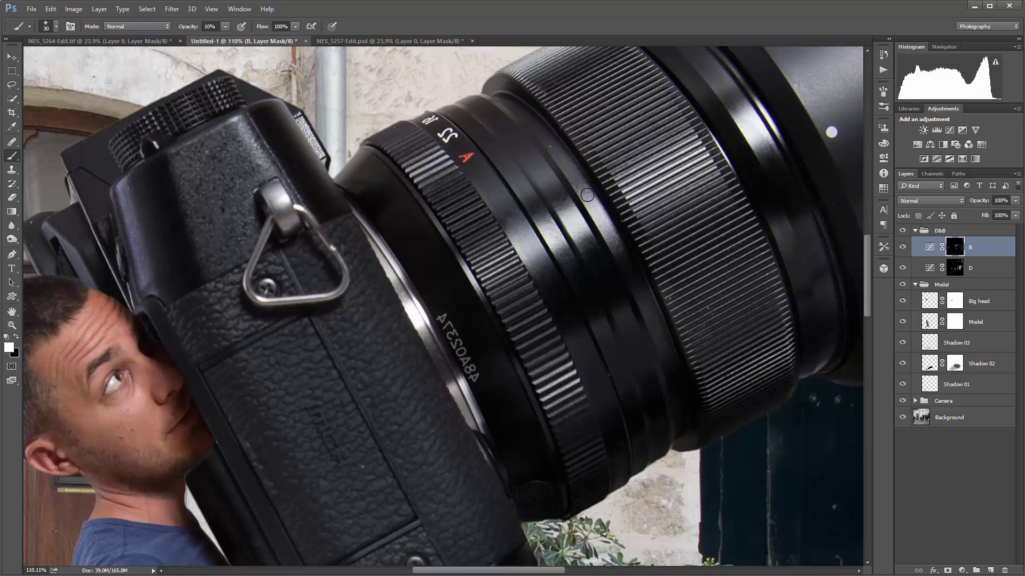
key(bracketright)
key(bracketright)
drag(767, 148, 643, 213)
key(bracketright)
key(bracketright)
key(bracketright)
key(bracketright)
key(bracketright)
key(bracketright)
key(bracketright)
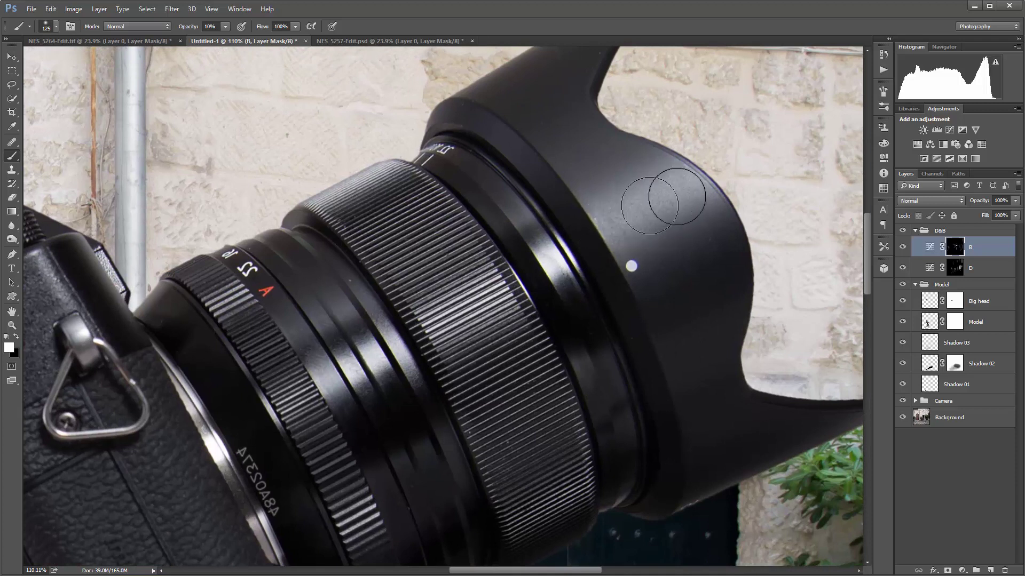
key(ctrl+0)
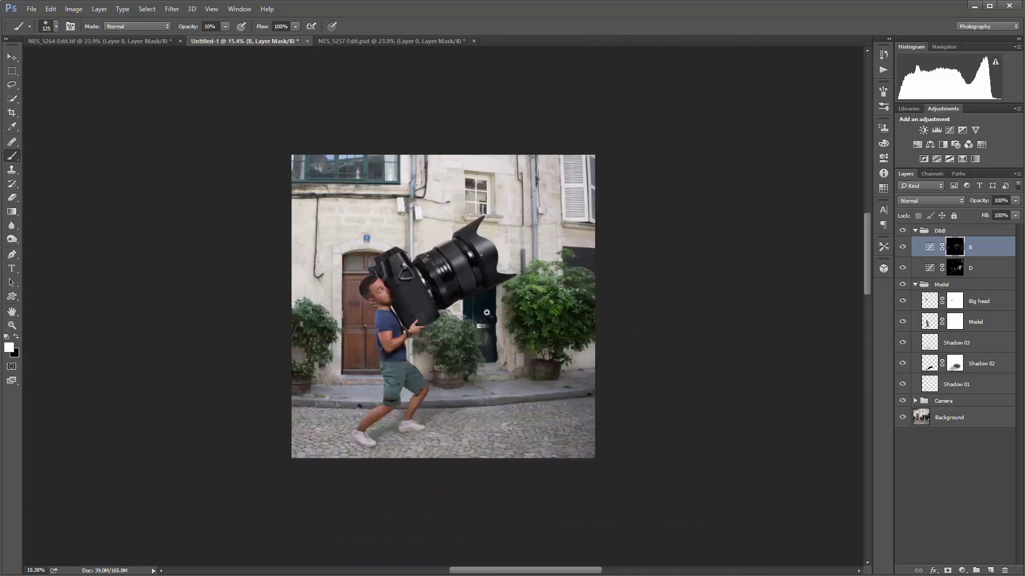
scroll(477, 277, up, 1)
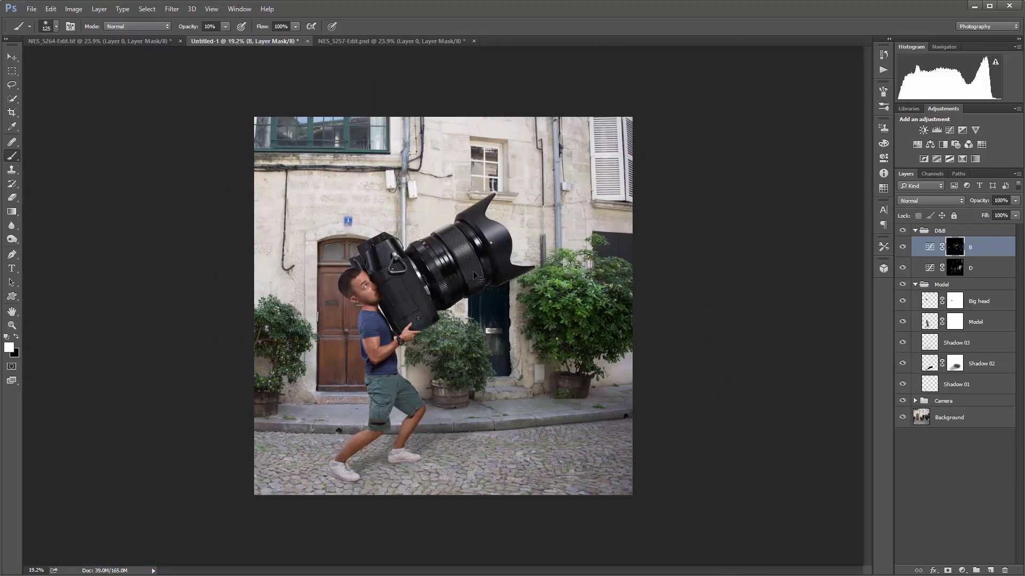
scroll(477, 276, up, 1)
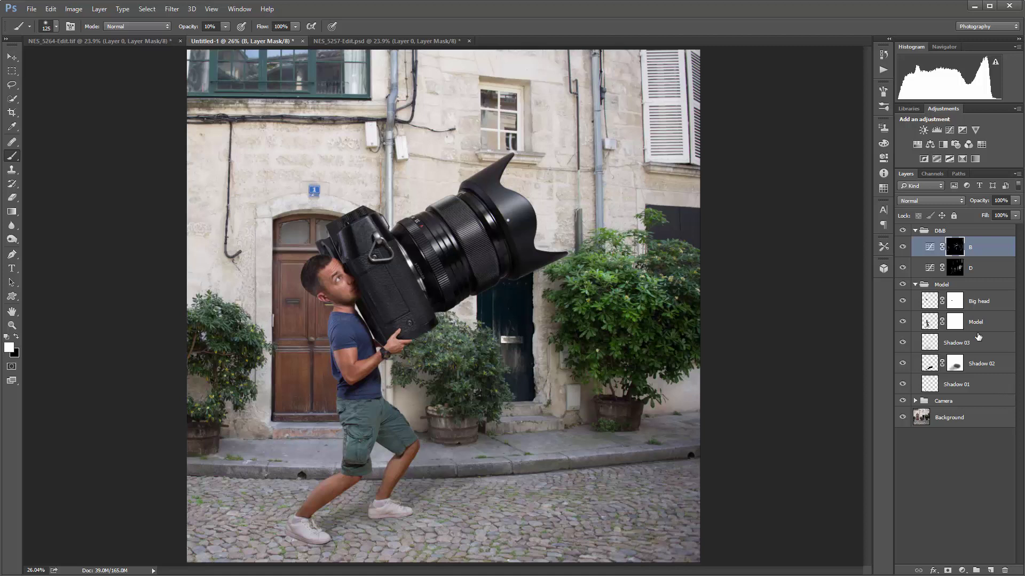
click(902, 231)
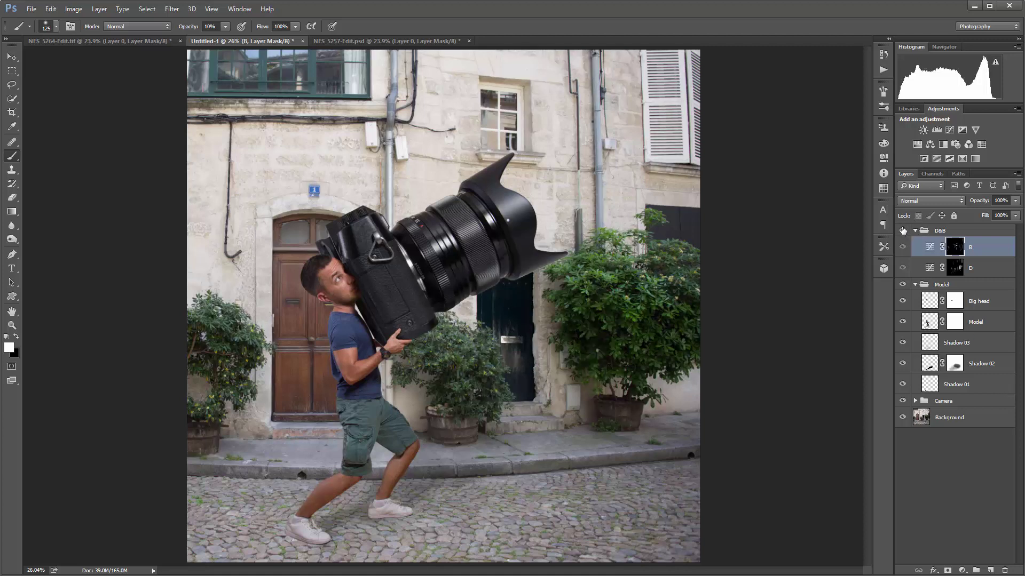
click(902, 231)
click(903, 231)
click(903, 230)
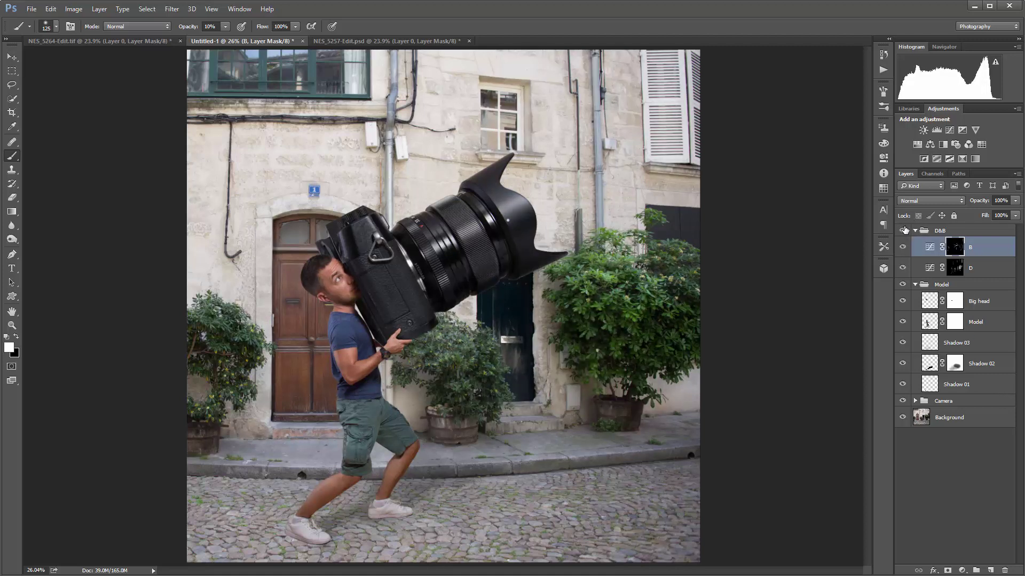
click(955, 423)
key(x)
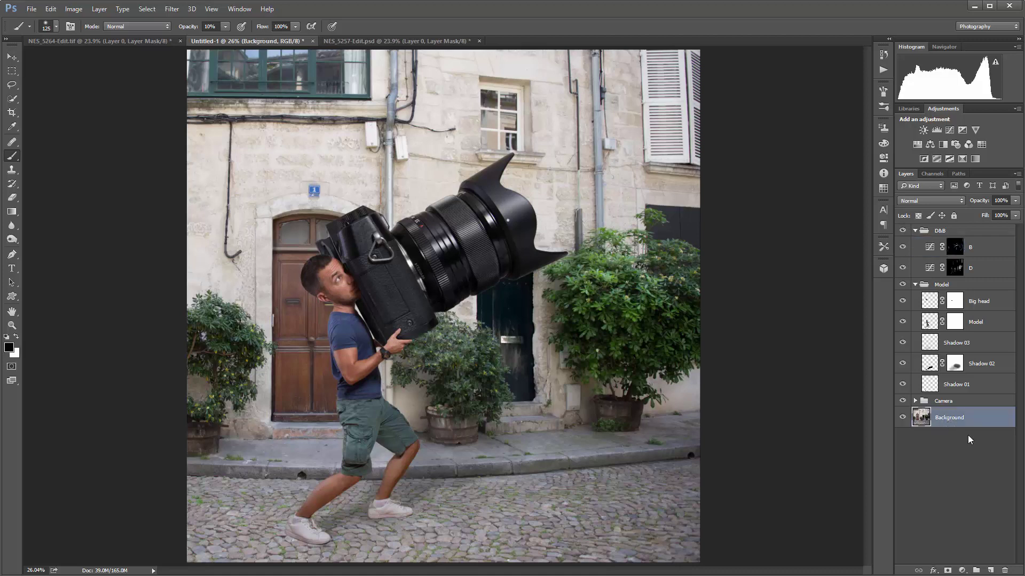
- Add a Curves adjustment layer and raise its midpoint to brighten the image
click(963, 571)
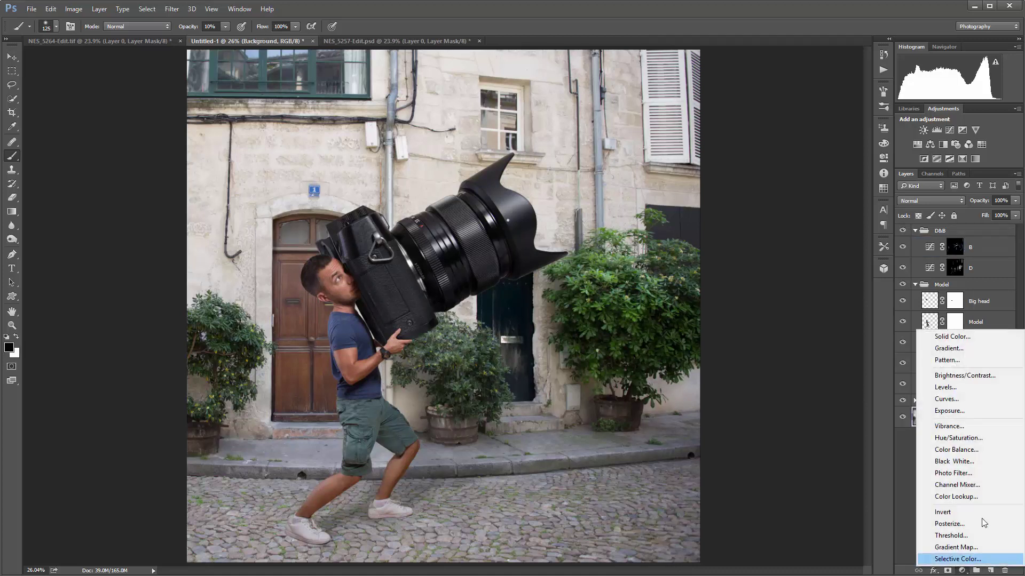
click(955, 403)
drag(798, 232, 793, 228)
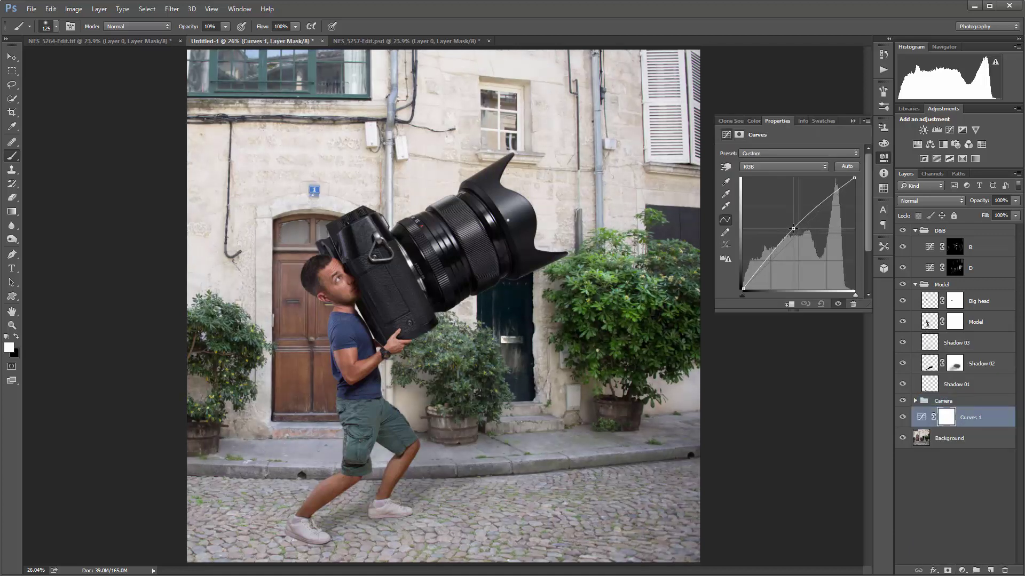
- Invert the Curves 1 mask and draw a gradient so the brightening fades in across the frame
click(947, 418)
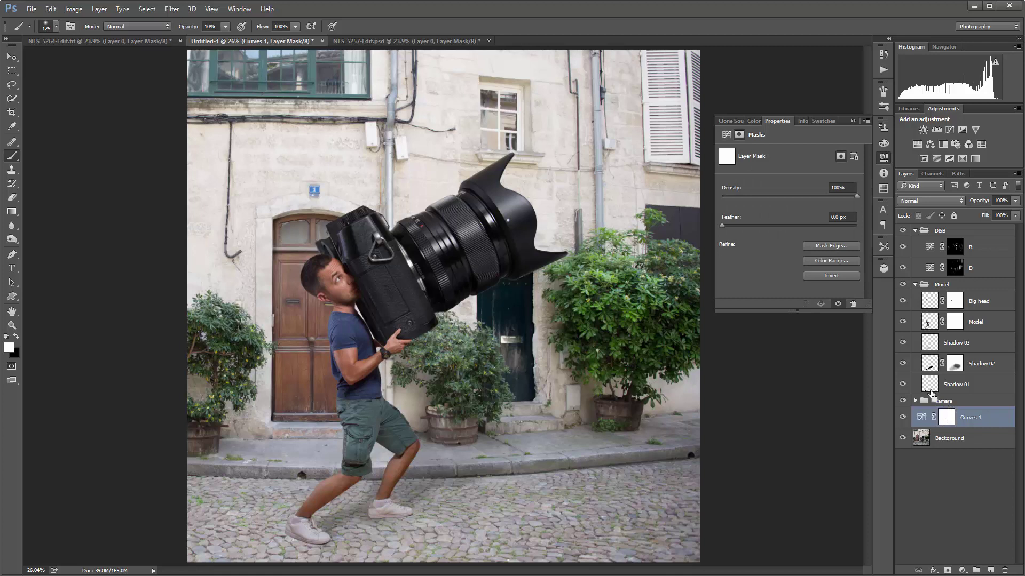
click(13, 212)
click(14, 214)
click(53, 214)
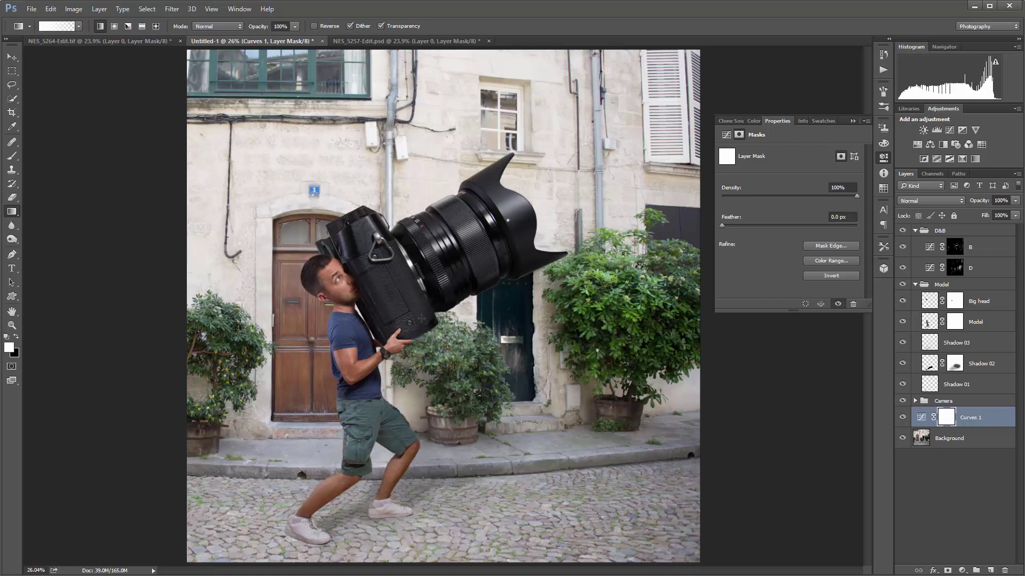
drag(946, 423, 949, 426)
key(ctrl+i)
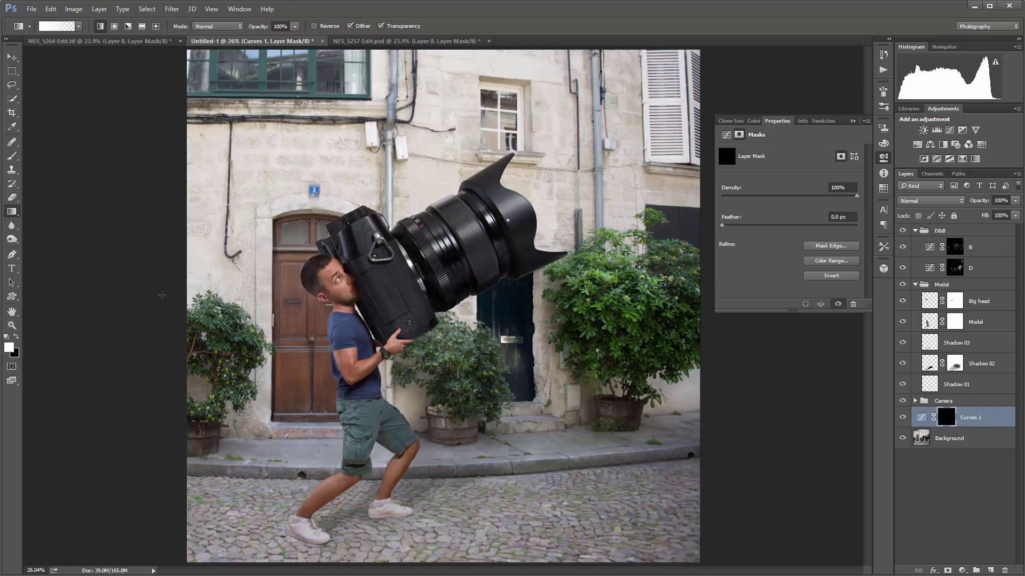
drag(157, 303, 510, 316)
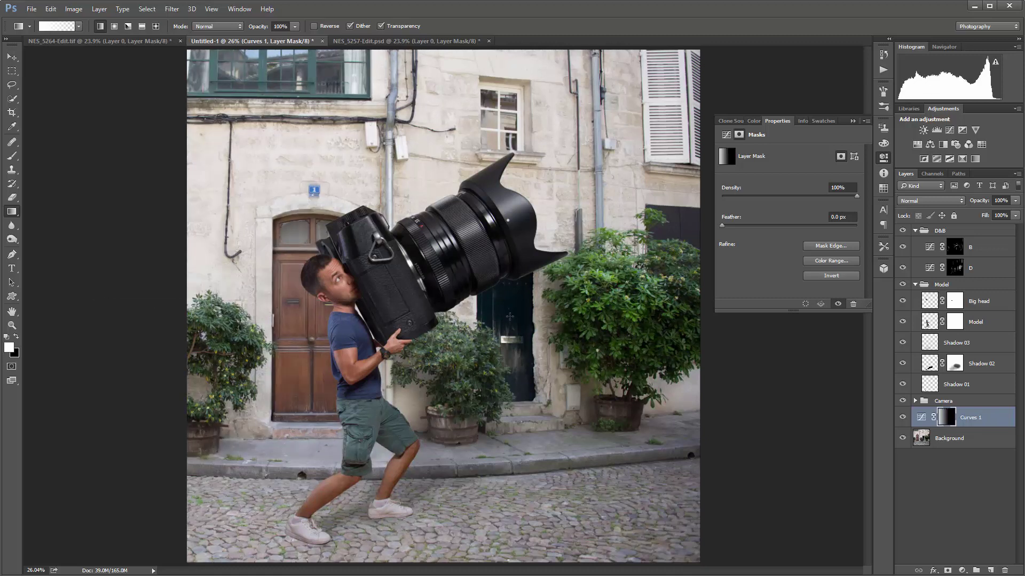
- Toggle Curves 1 on and off repeatedly to compare the brightening
click(902, 419)
click(903, 419)
click(903, 419)
click(905, 418)
click(905, 418)
click(904, 418)
click(904, 418)
click(904, 418)
click(904, 418)
click(904, 418)
- Lower the curve point slightly to soften the brightening, recheck it, and close Properties
click(923, 421)
drag(793, 229, 796, 231)
click(903, 417)
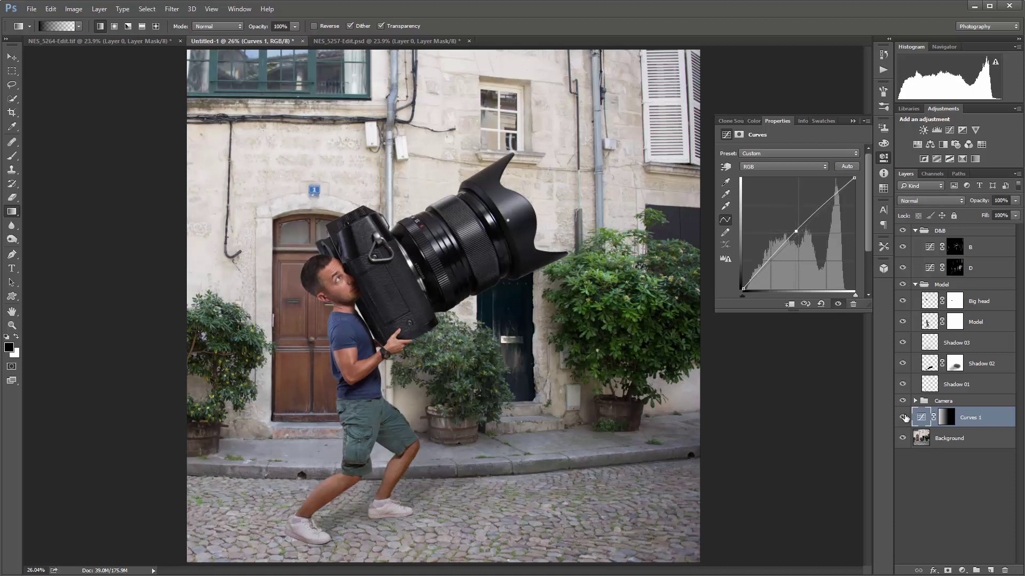
click(902, 419)
click(852, 122)
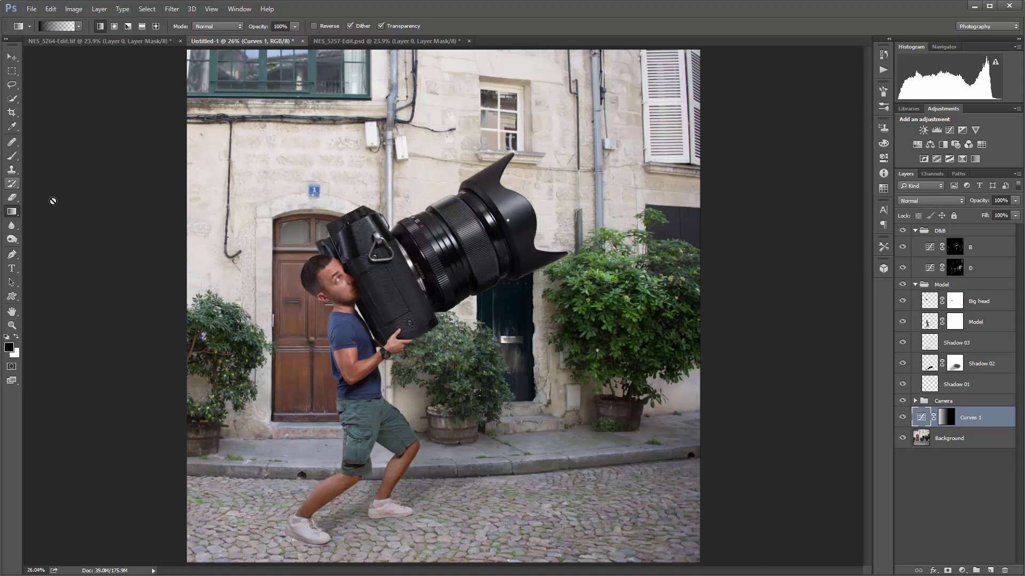
- Target the Curves 1 mask with a black 700 px brush, 0% hardness, 20% opacity
key(b)
click(950, 424)
key(x)
key(bracketright)
key(bracketright)
key(bracketright)
key(bracketright)
key(bracketright)
key(bracketright)
key(bracketright)
key(bracketright)
key(bracketright)
right_click(392, 472)
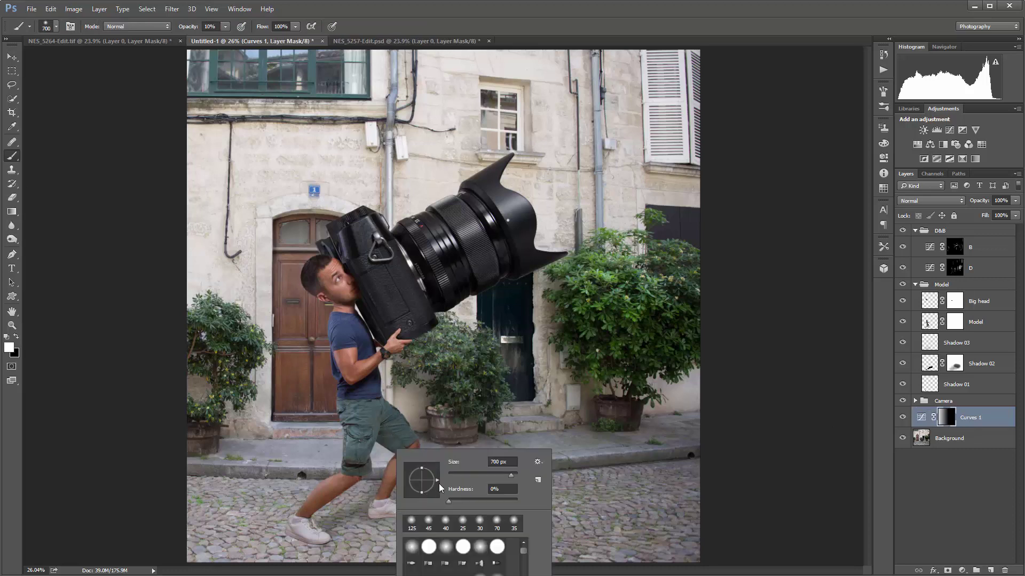
drag(453, 502, 448, 502)
click(956, 423)
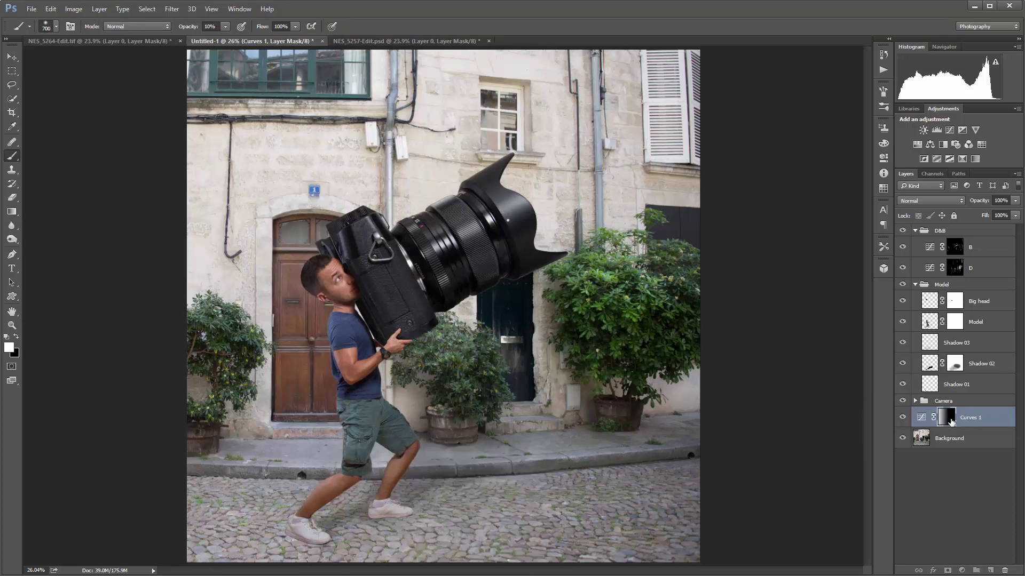
key(2)
key(x)
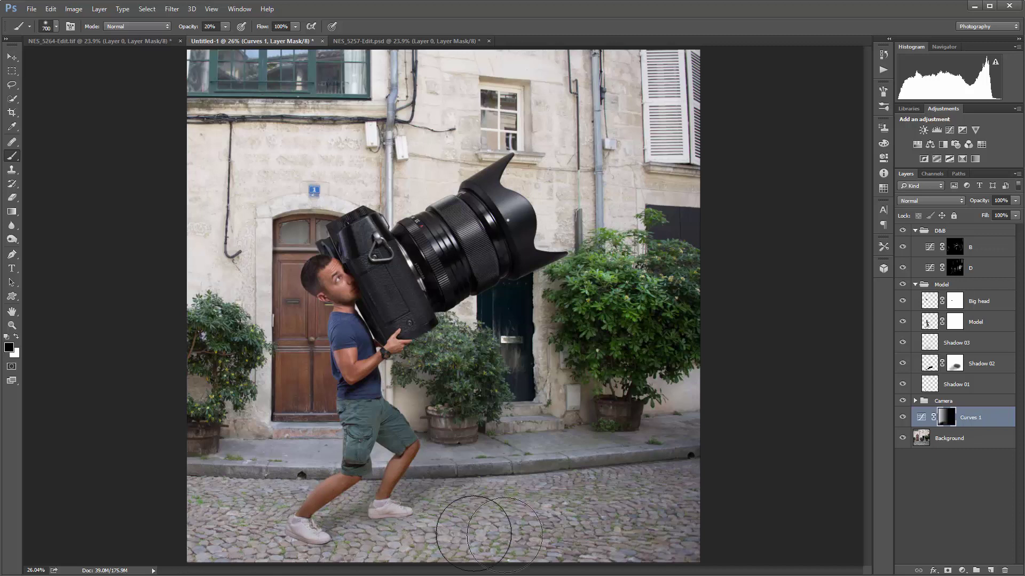
- Toggle the brightening adjustment on and off to compare the image before and after
click(902, 417)
click(903, 418)
click(902, 417)
click(902, 417)
click(902, 417)
click(901, 417)
click(902, 418)
click(902, 418)
click(901, 417)
click(902, 417)
- Add a Curves 2 adjustment layer with a contrast S-curve on RGB and deeper shadows
click(963, 569)
click(965, 401)
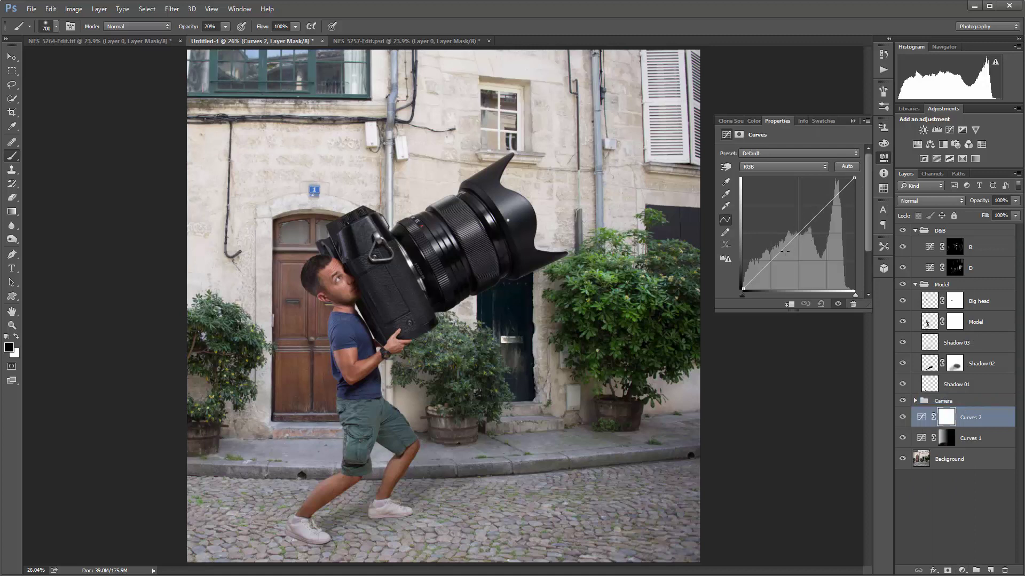
drag(773, 258, 775, 260)
drag(825, 206, 825, 203)
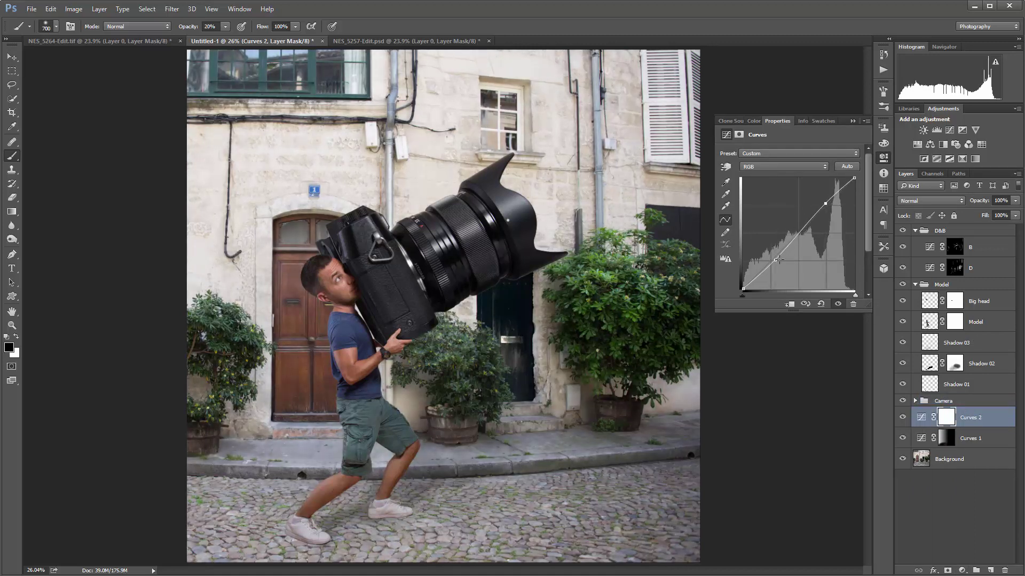
drag(775, 260, 777, 261)
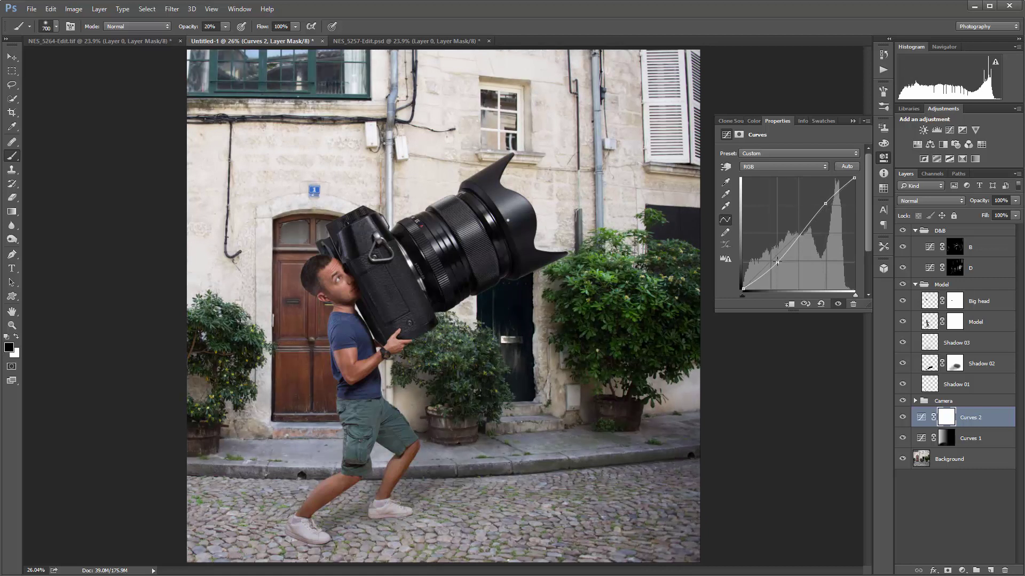
key(ctrl+minus)
key(ctrl+minus)
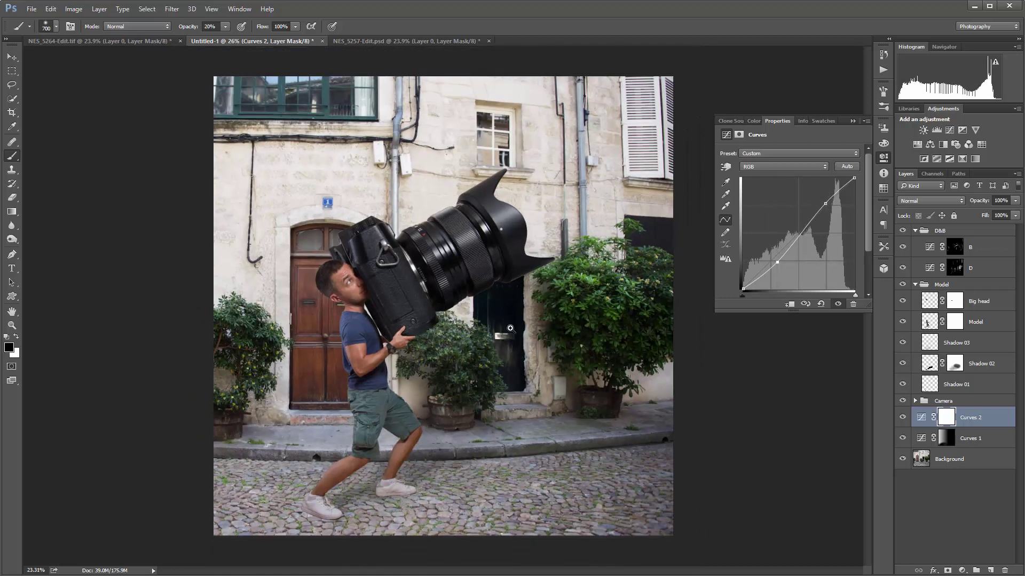
drag(782, 260, 780, 263)
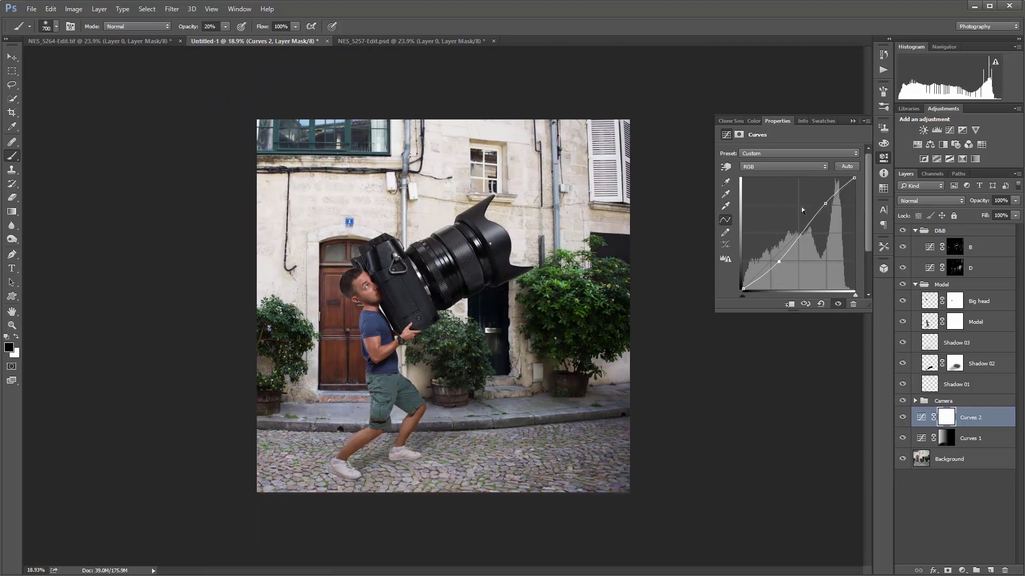
- Lower the Blue channel's top endpoint to reduce blue in the highlights
click(811, 169)
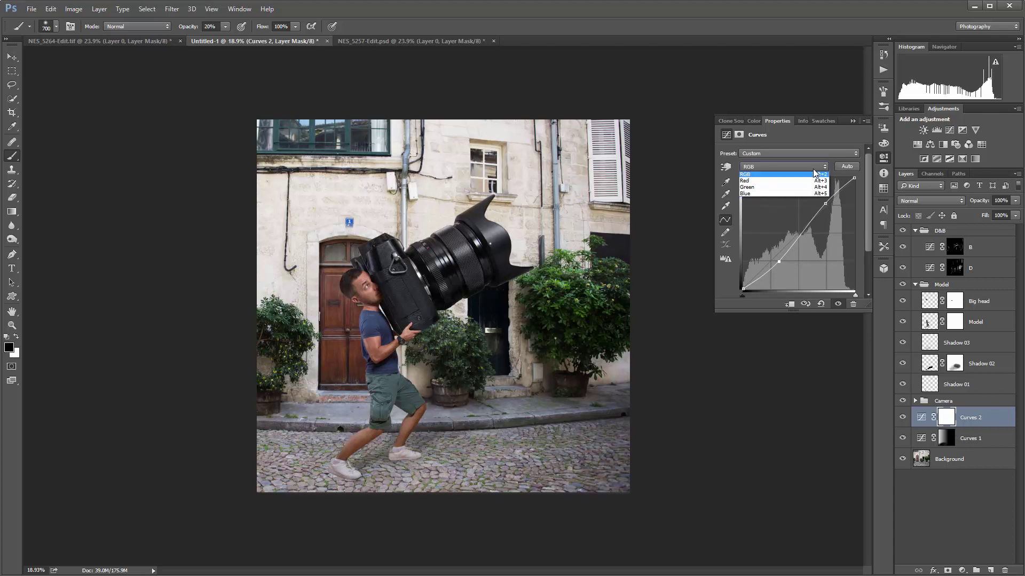
click(806, 196)
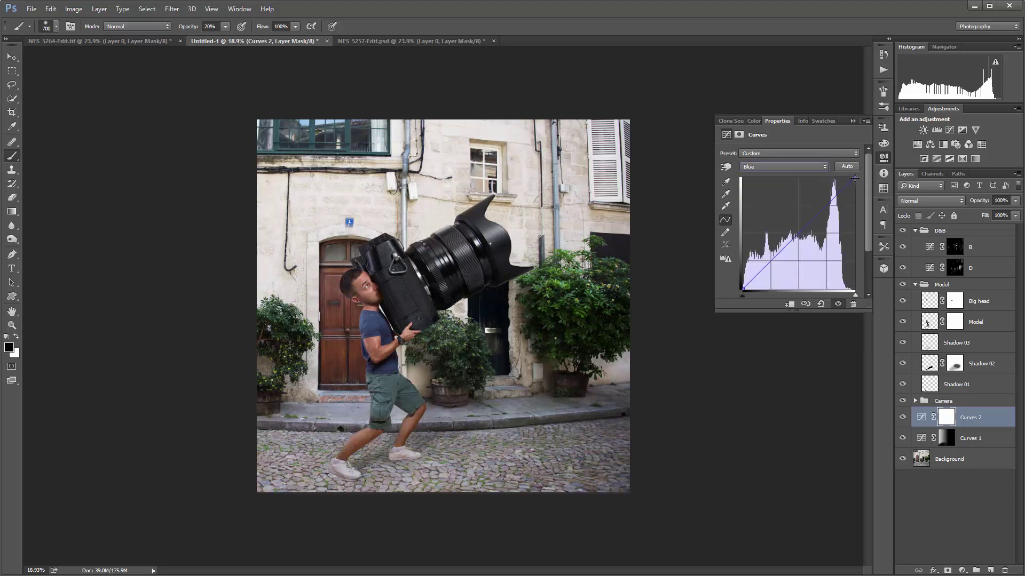
drag(854, 177, 857, 181)
- Close the Curves properties and toggle the contrast curve to compare with and without it
click(852, 122)
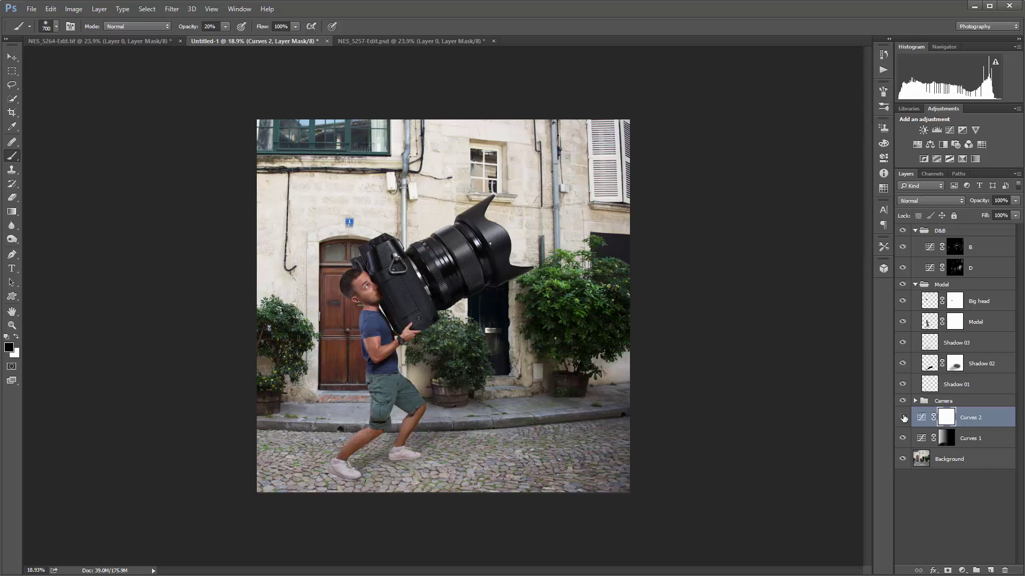
click(903, 418)
click(902, 417)
click(903, 415)
click(903, 415)
- Collapse the D&B and Model groups and stamp all visible layers into Layer 4 on top
click(915, 231)
click(915, 244)
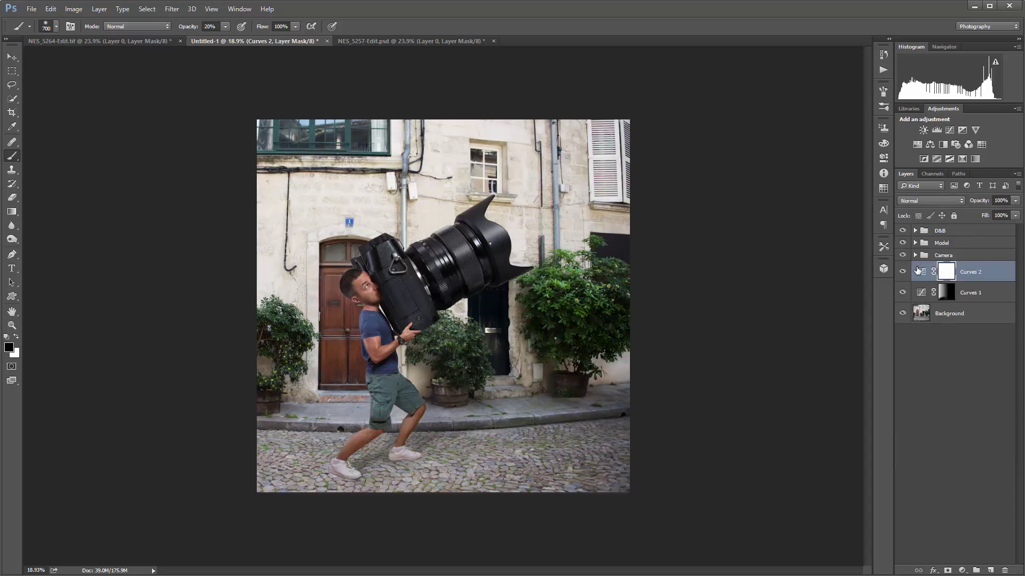
click(923, 232)
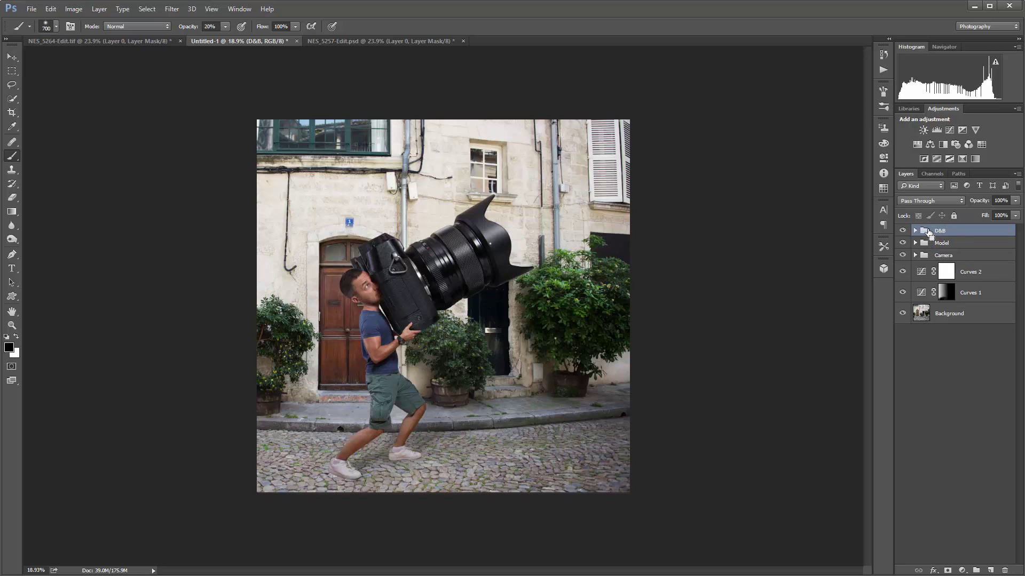
key(ctrl+shift+alt+e)
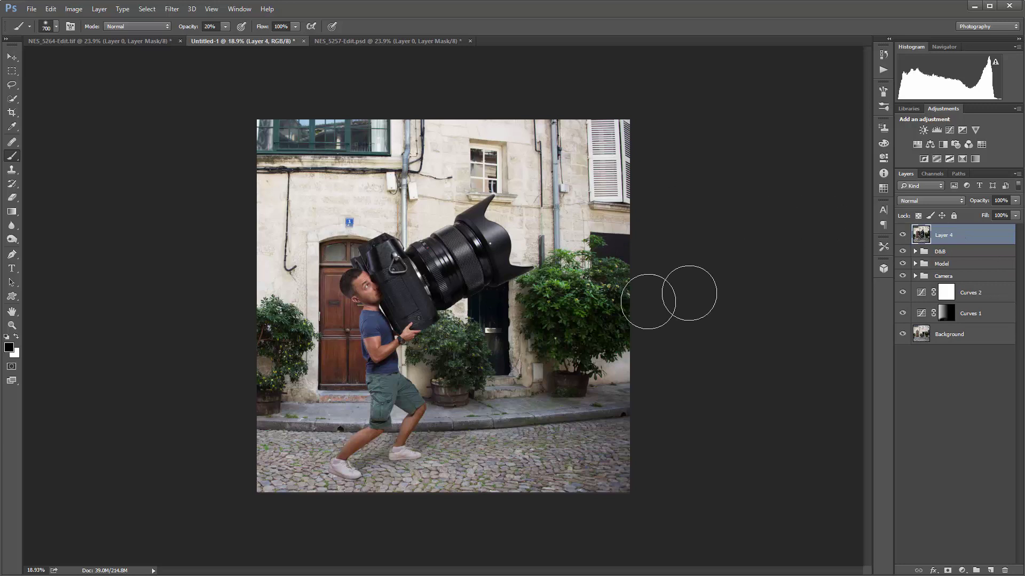
key(ctrl+0)
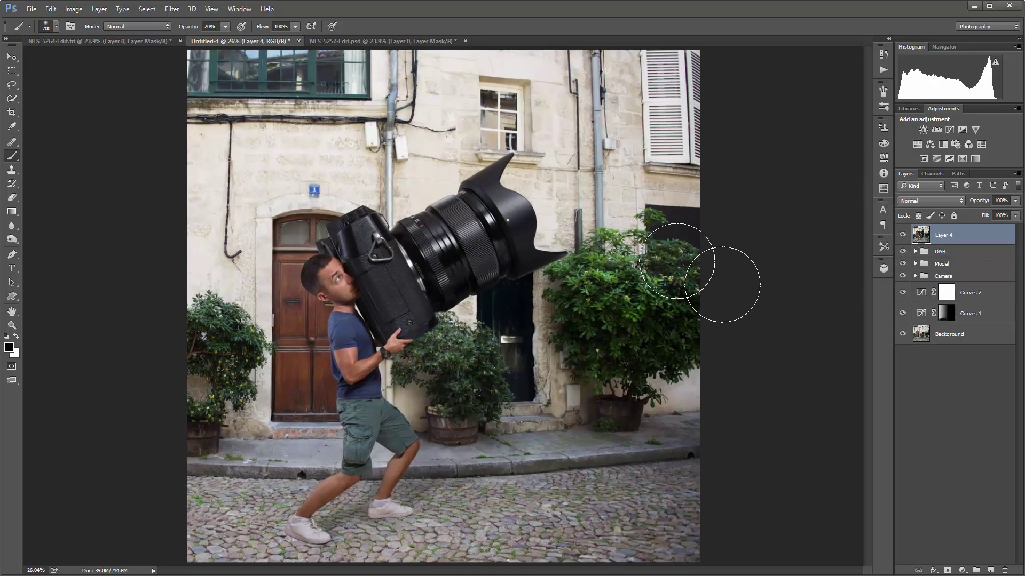
click(172, 9)
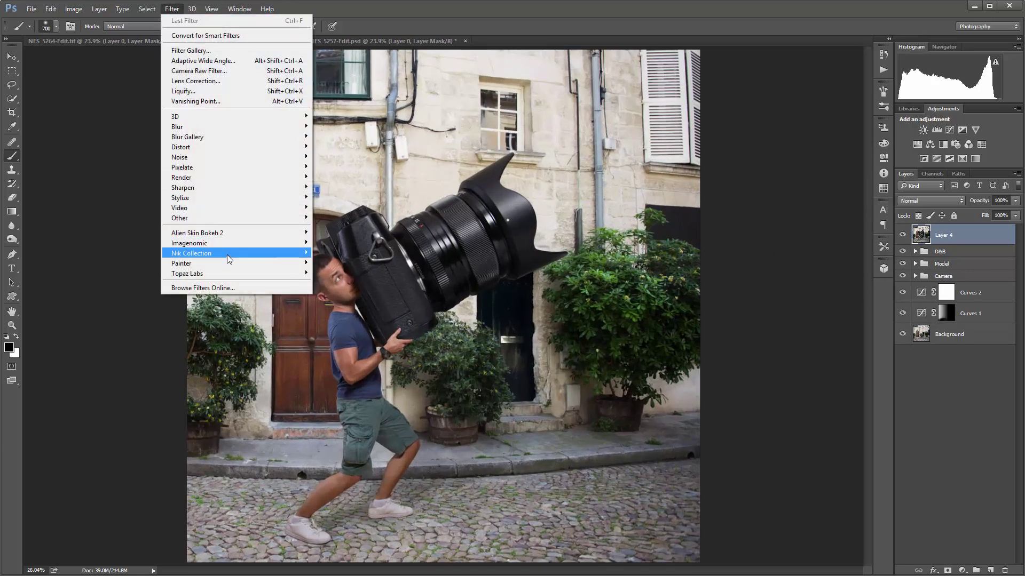
- Apply Color Efex Pro 4 Pro Contrast with 9% cast/contrast correction and 29% dynamic contrast
mouse_move(226, 254)
click(336, 263)
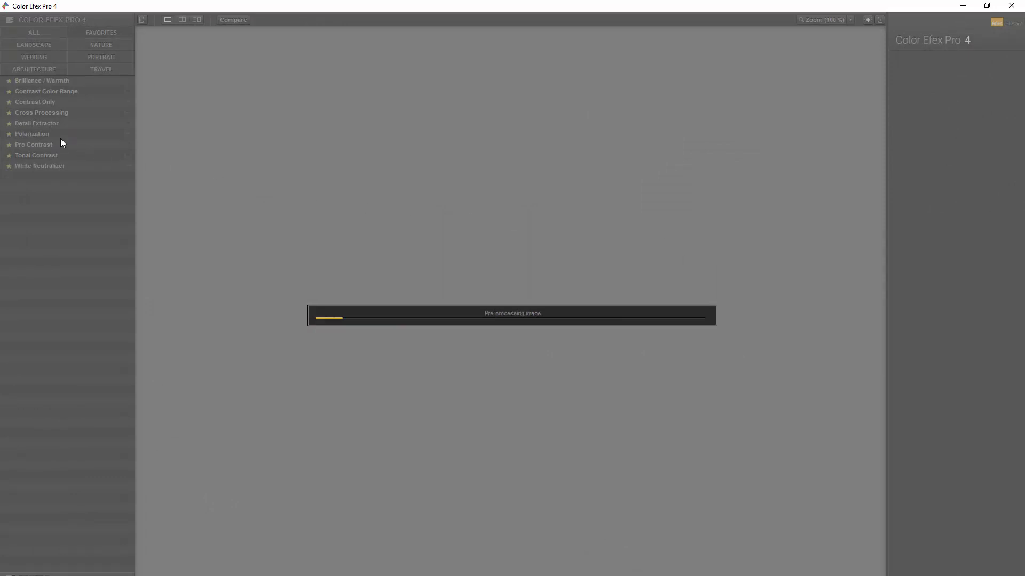
click(34, 147)
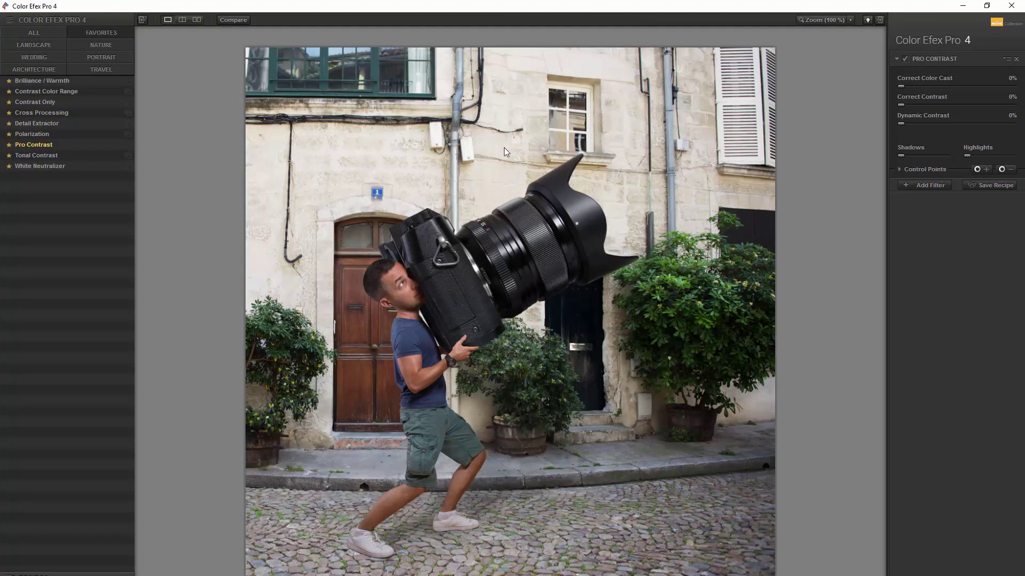
drag(901, 122, 933, 123)
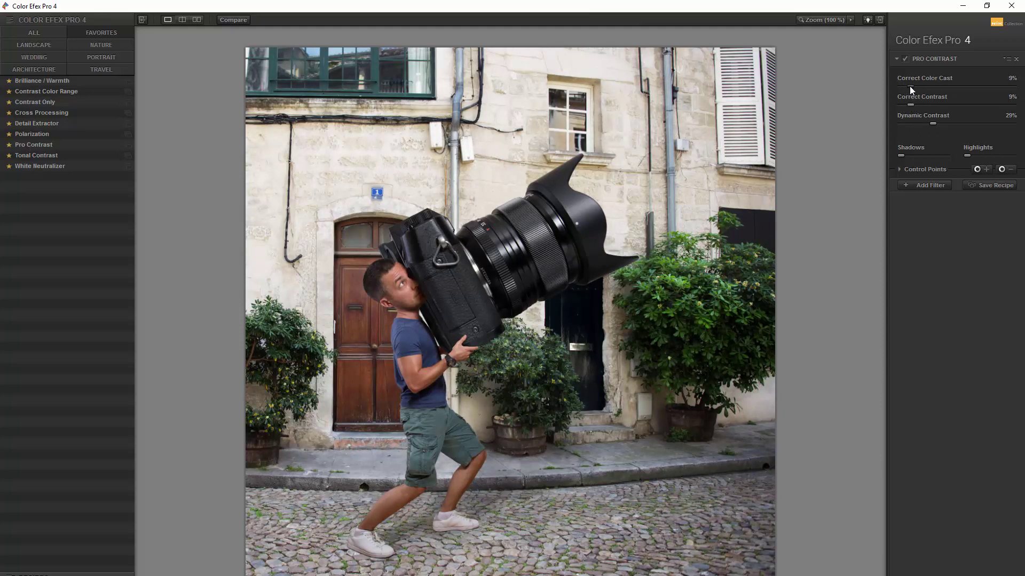
click(233, 20)
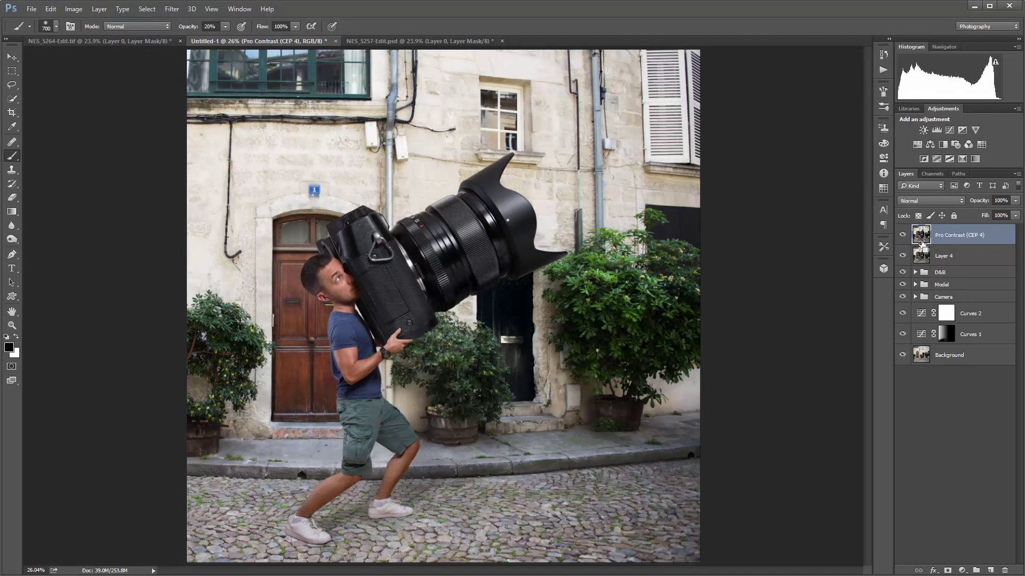
- Duplicate the Pro Contrast (CEP 4) layer and open the Camera Raw Filter on the copy
key(ctrl+j)
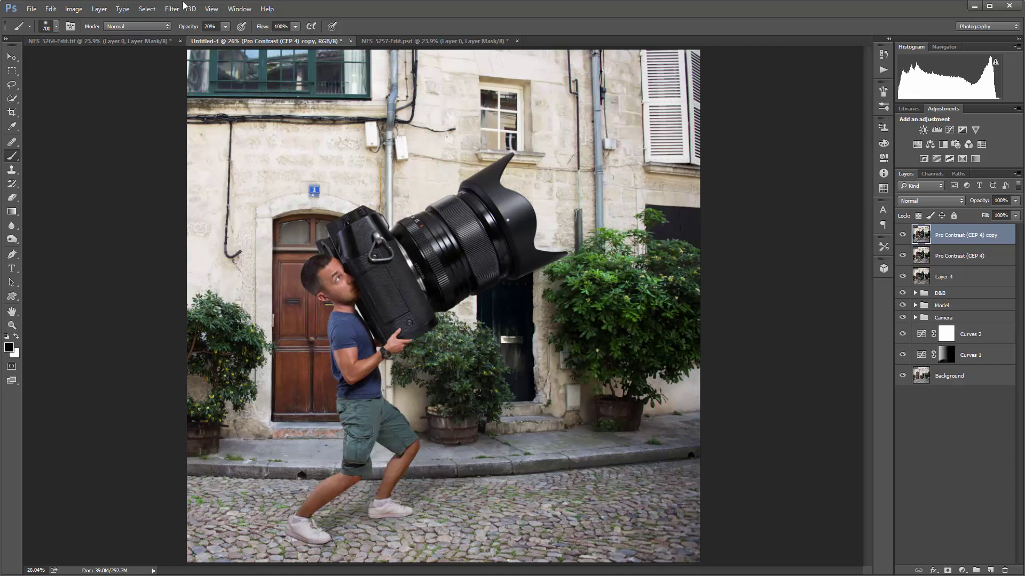
click(172, 9)
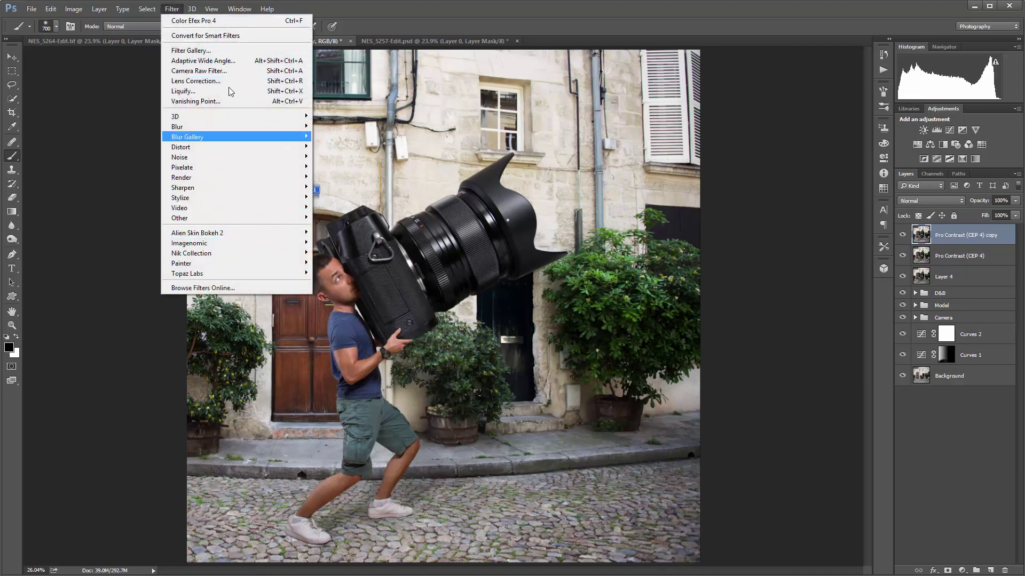
click(219, 71)
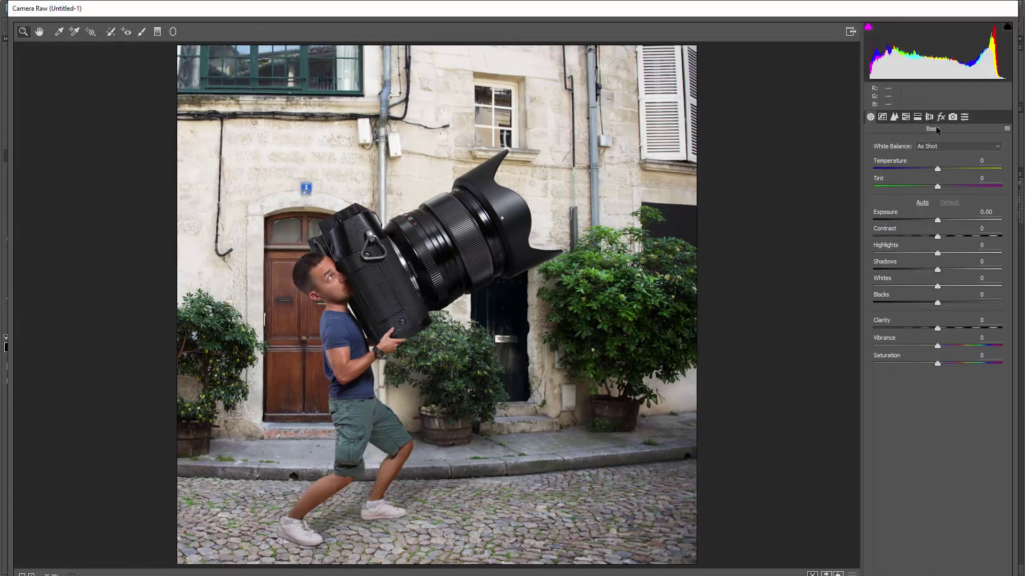
- Add +10 Dehaze and warm the split-toning highlights to hue 47, saturation 12
click(941, 117)
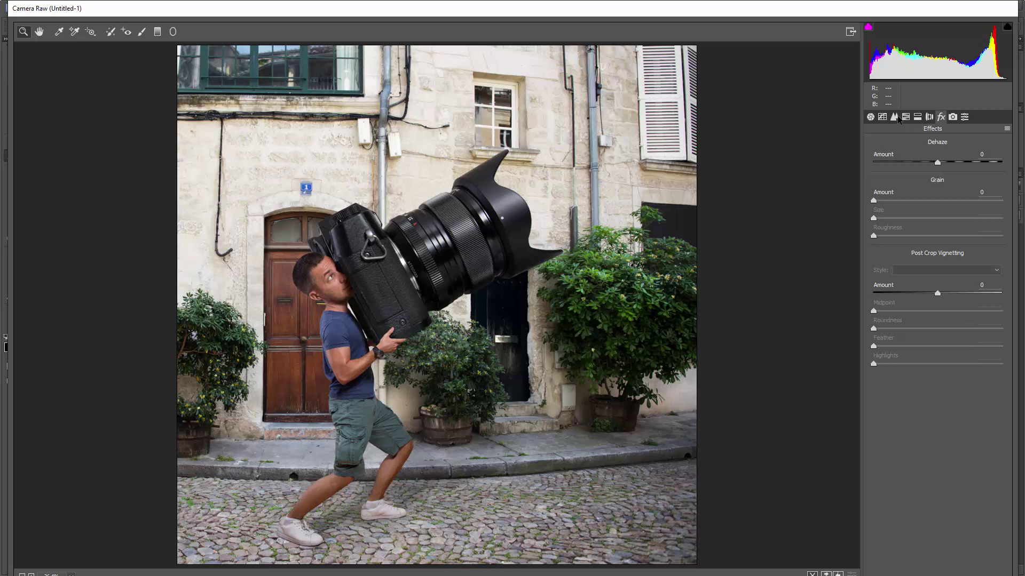
mouse_move(937, 164)
mouse_down()
mouse_move(914, 165)
mouse_move(965, 165)
mouse_move(944, 165)
mouse_up()
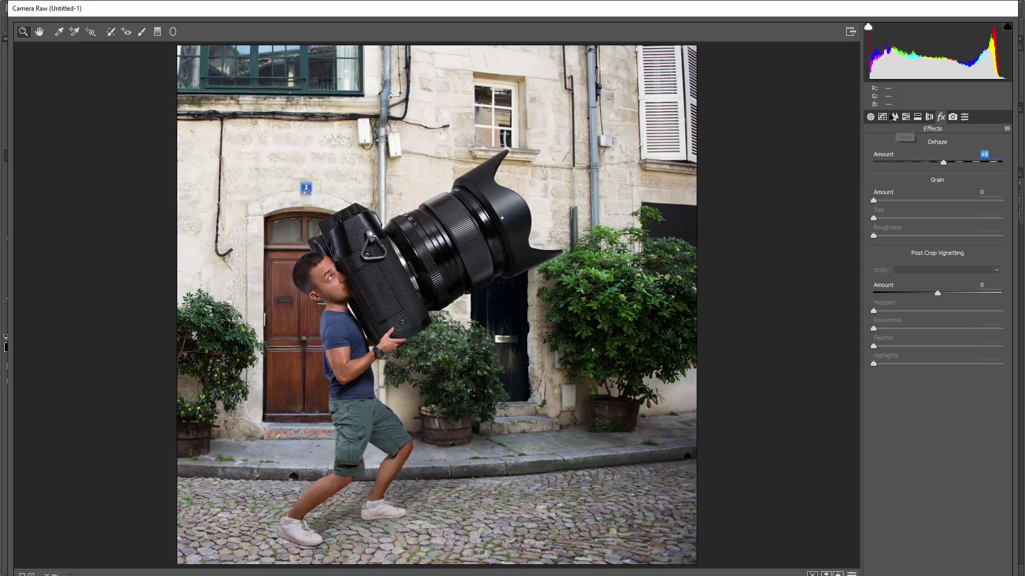
click(917, 120)
drag(875, 163, 892, 165)
drag(891, 162, 889, 183)
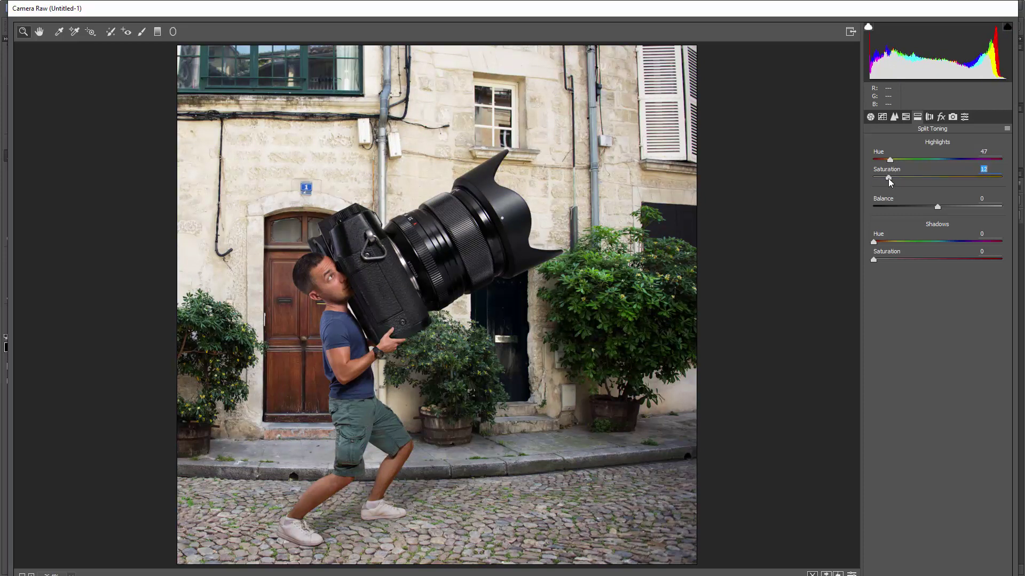
- Tint the shadows blue at hue 218 with low saturation and shift highlight hue to 54
click(953, 243)
mouse_move(873, 260)
mouse_down()
mouse_move(937, 261)
mouse_move(883, 265)
mouse_up()
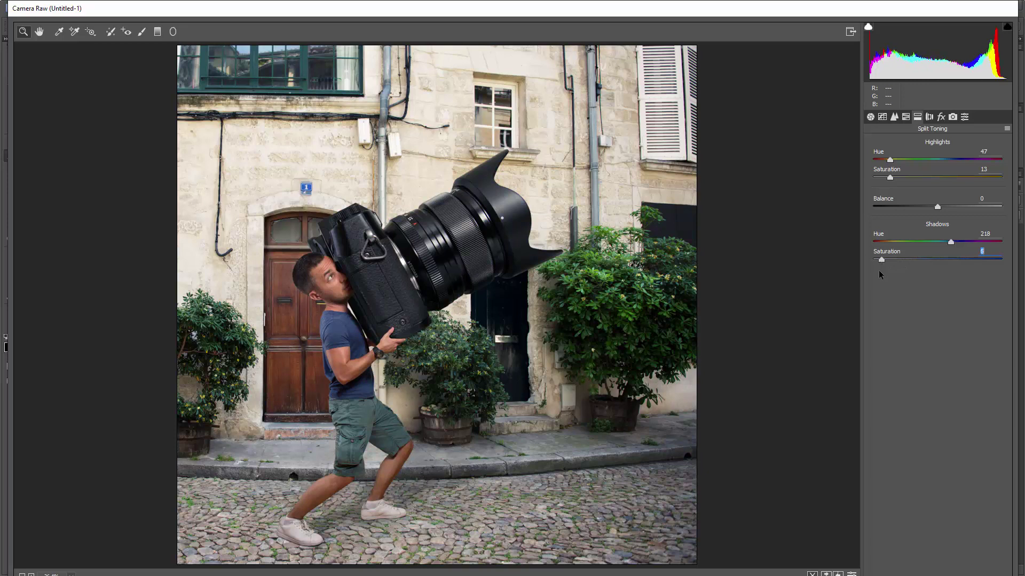
drag(890, 160, 888, 178)
drag(882, 263, 881, 263)
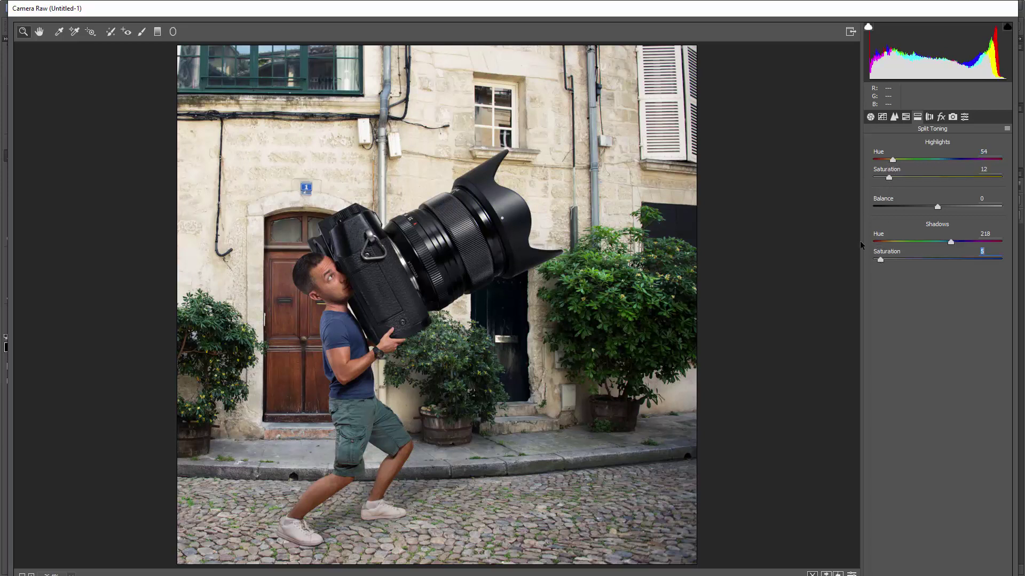
- Raise Contrast to +6 and Vibrance to +10 in Basic, then apply the Camera Raw adjustments
click(883, 117)
click(870, 116)
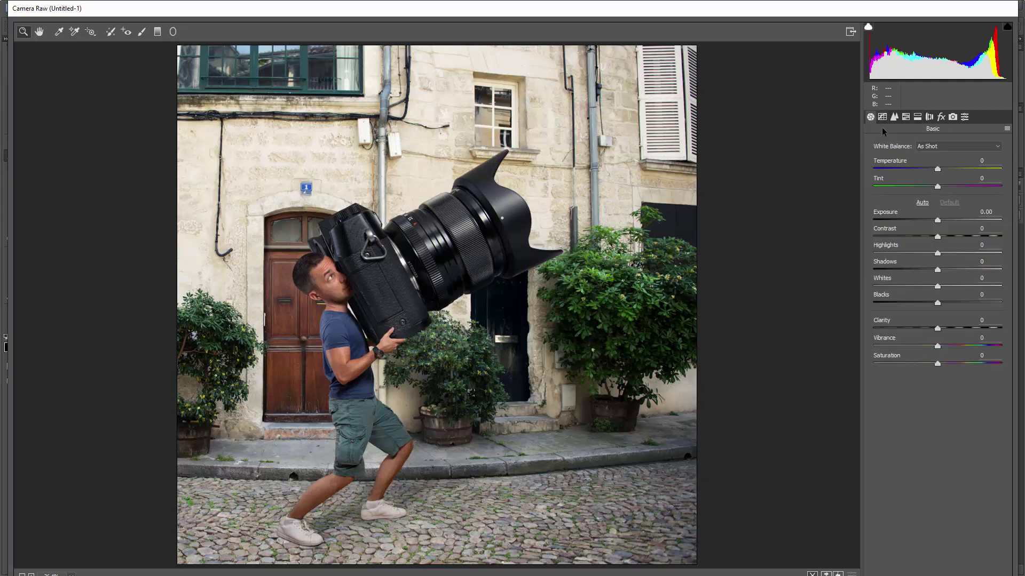
drag(938, 239, 941, 240)
drag(938, 348, 944, 347)
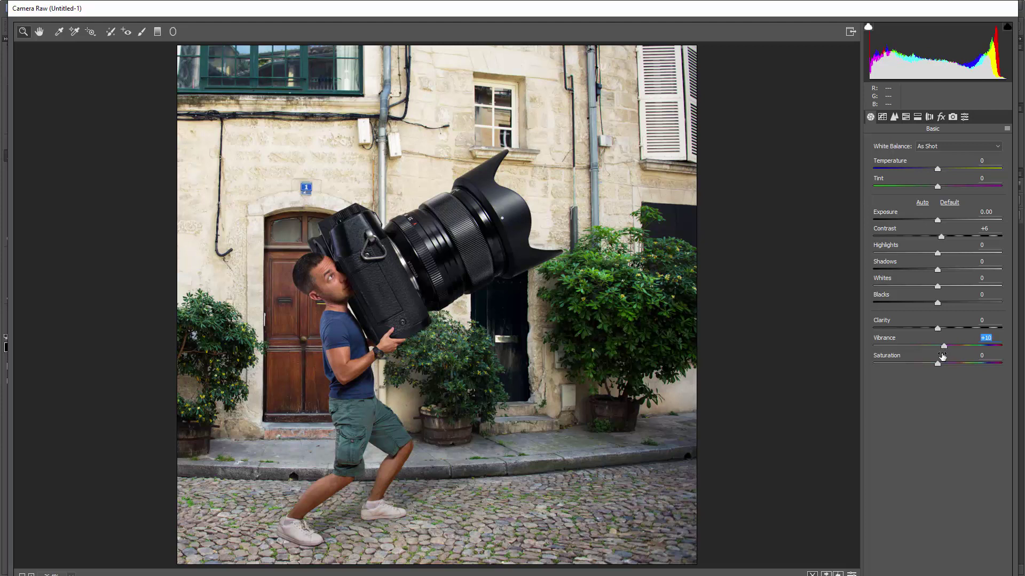
click(988, 575)
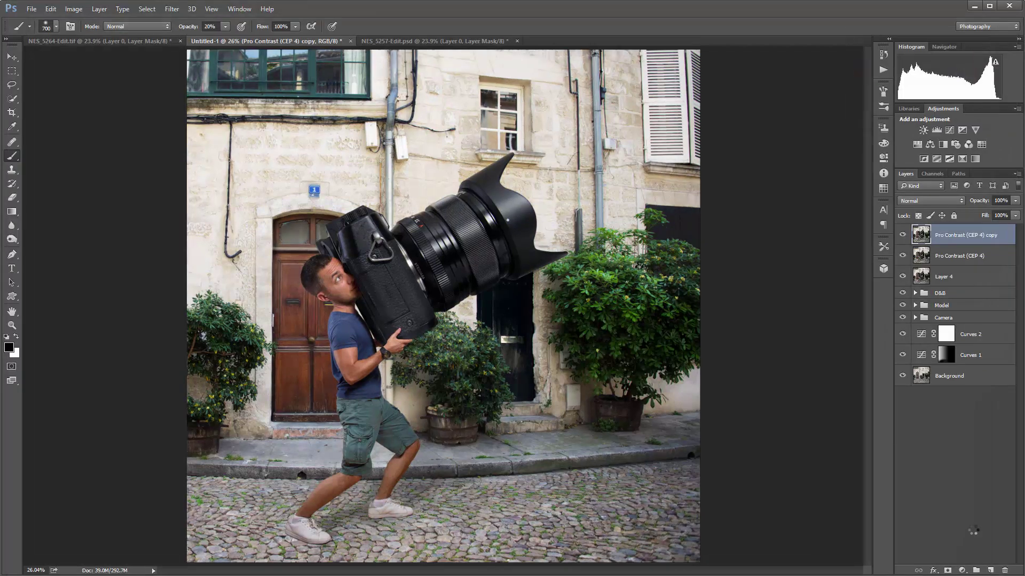
- Toggle the toned top layer's visibility to compare it with the image beneath
click(903, 235)
click(903, 235)
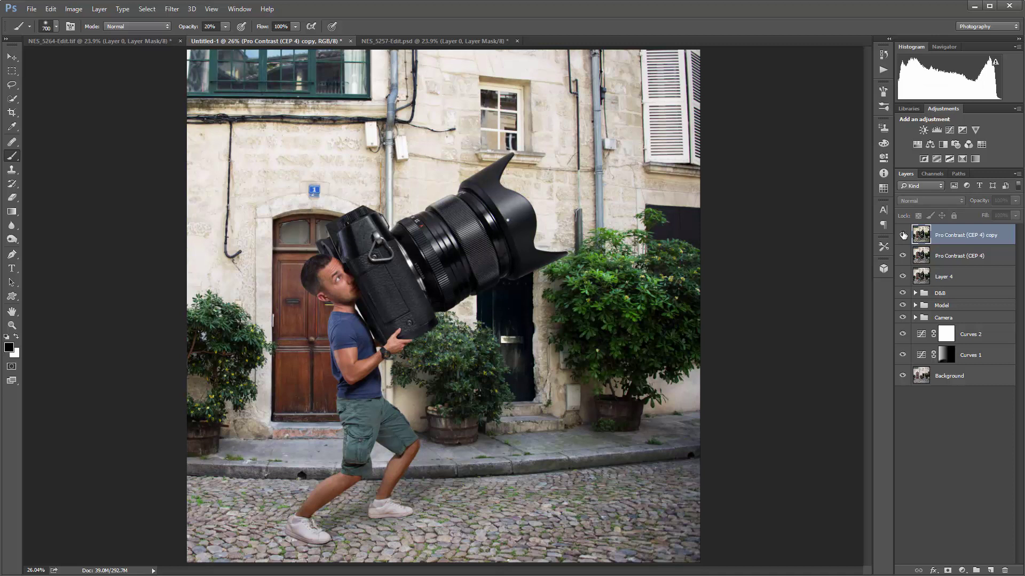
click(902, 235)
click(902, 235)
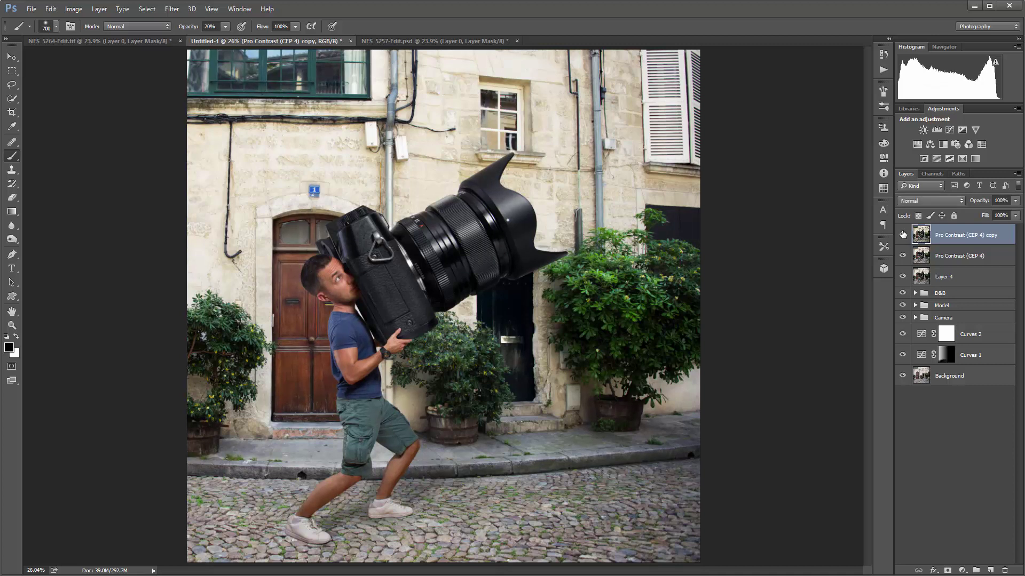
click(902, 235)
- Duplicate the toned layer as Pro Contrast (CEP 4) copy 2 and open the High Pass filter
key(ctrl+j)
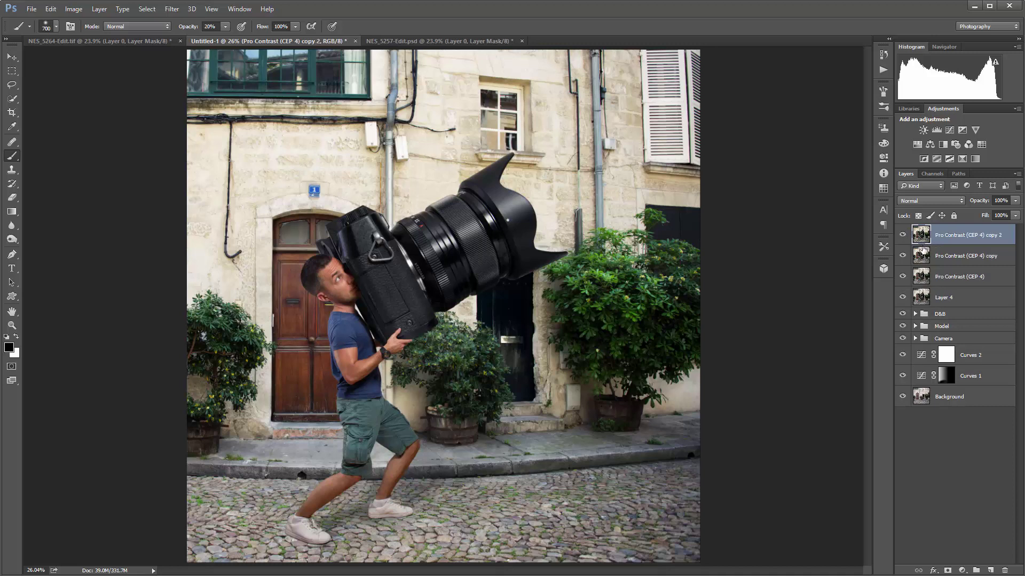
click(172, 9)
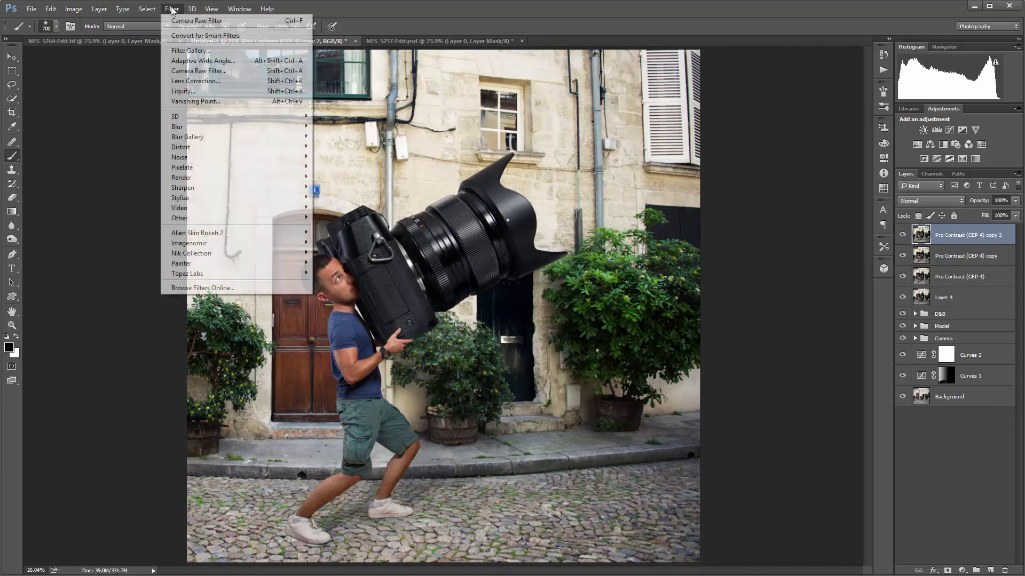
mouse_move(262, 220)
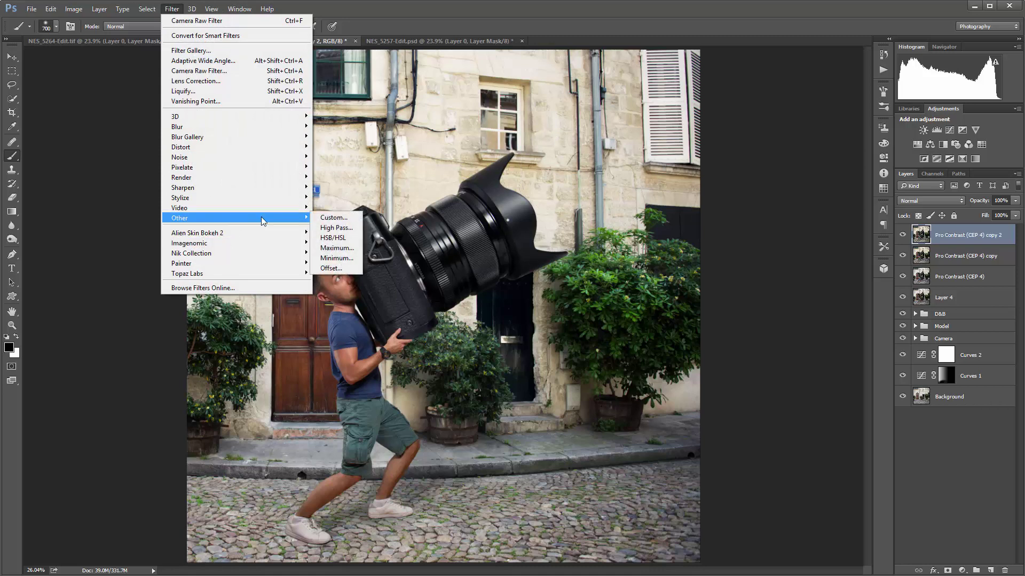
click(337, 227)
ctrl+click(416, 314)
- Inspect the high-pass detail across the image and apply High Pass at a 0.8 px radius
ctrl+click(369, 301)
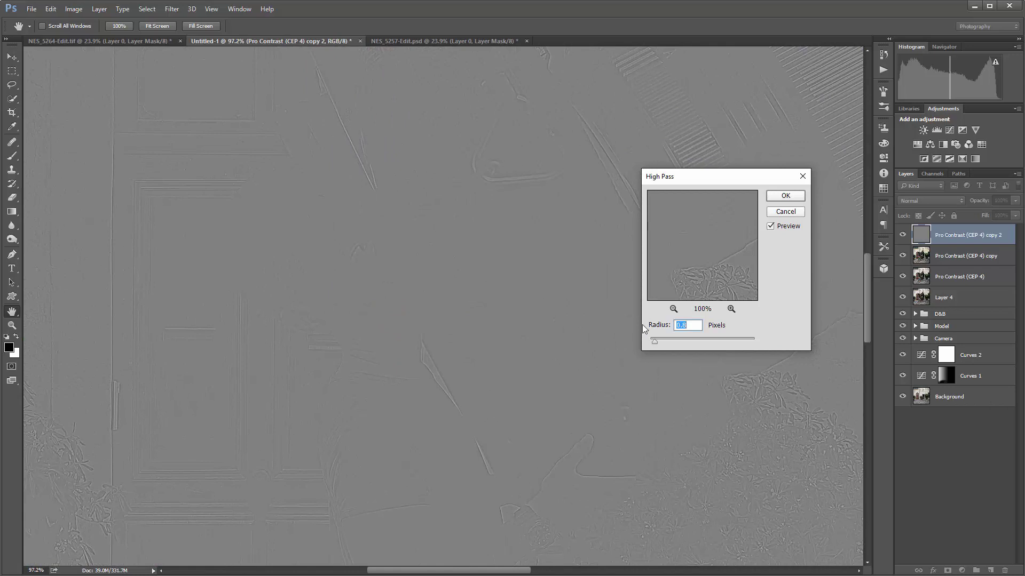
drag(488, 467, 471, 219)
drag(497, 277, 535, 397)
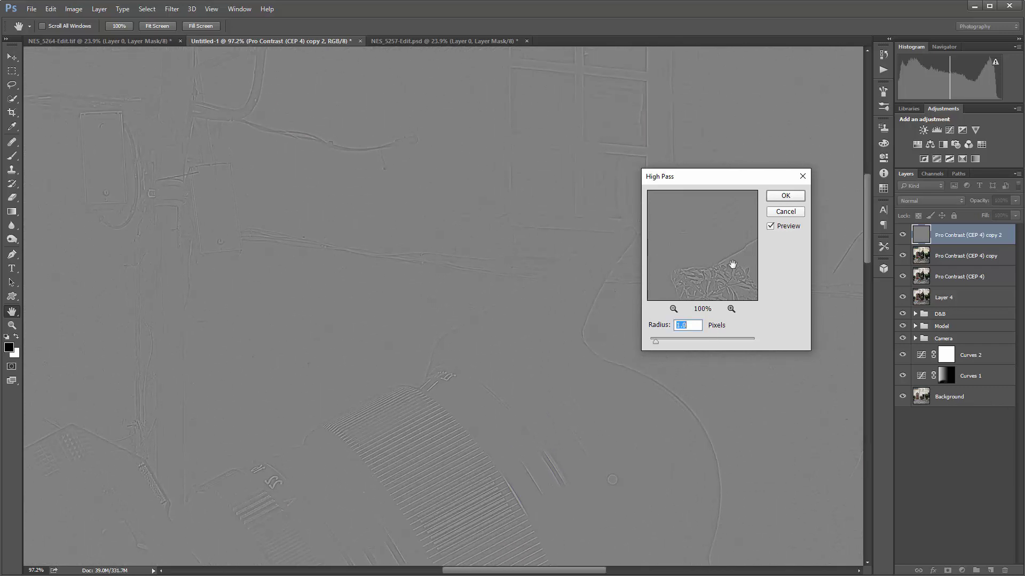
drag(315, 366, 398, 288)
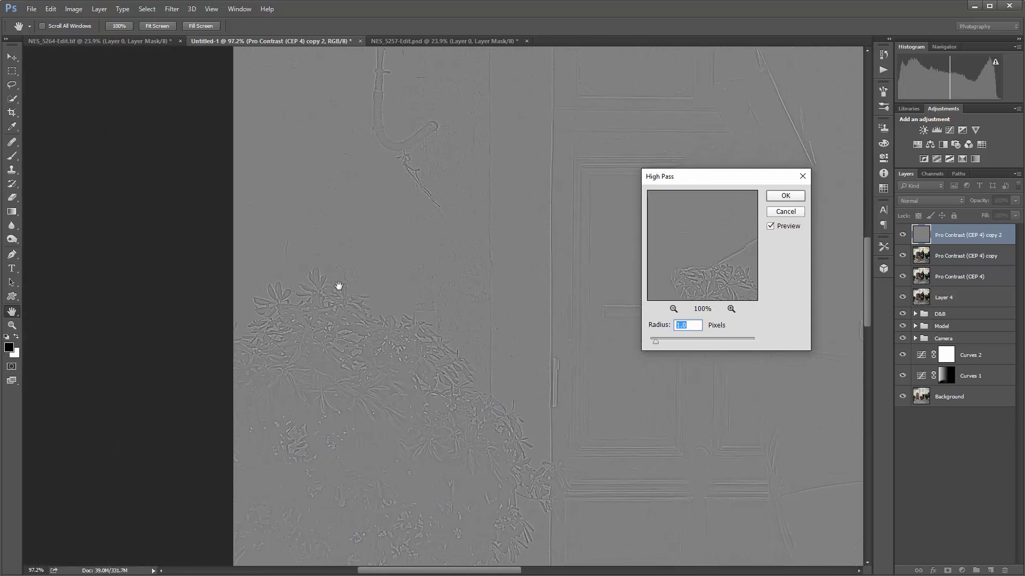
drag(494, 320, 352, 313)
scroll(352, 312, right, 5)
key(Down)
key(Down)
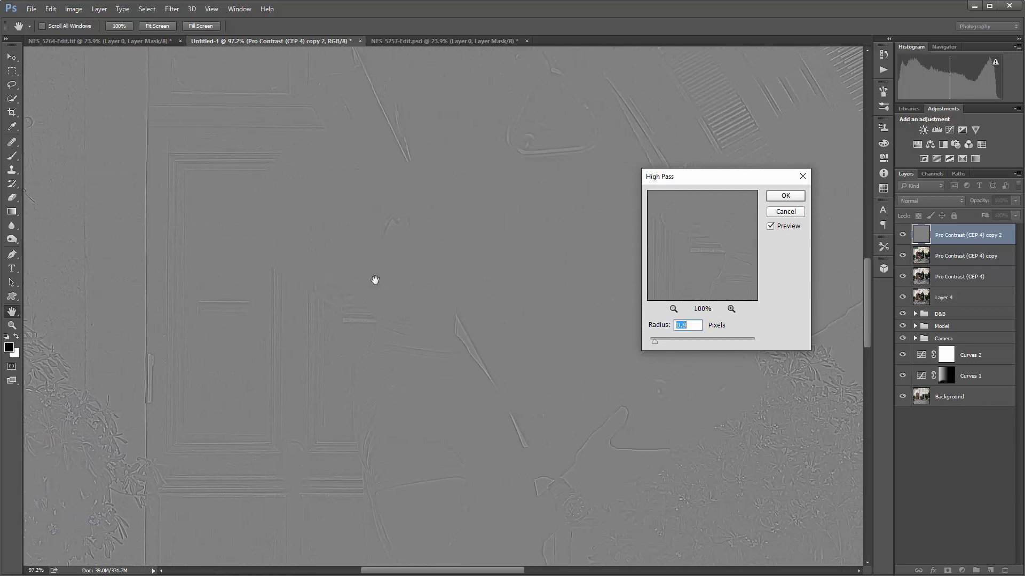
click(800, 194)
key(b)
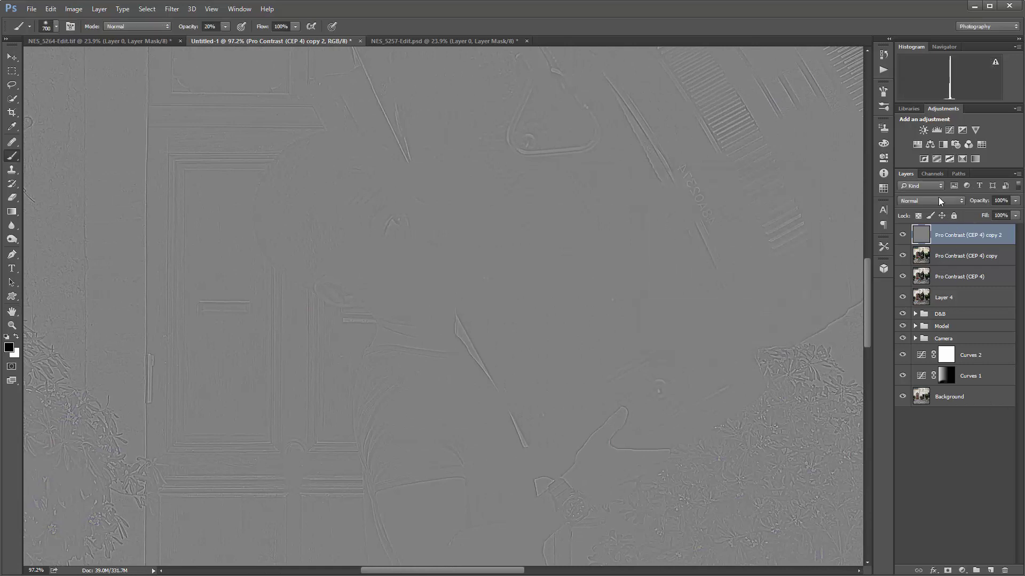
- Set the copy 2 layer's blend mode to Linear Light and view it at 100%
key(ctrl+0)
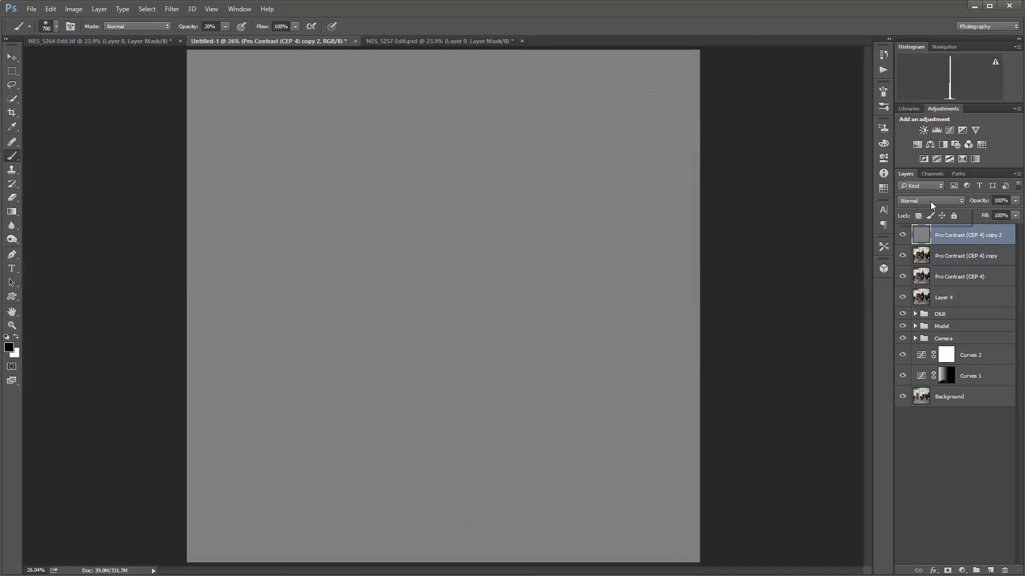
click(930, 201)
click(913, 332)
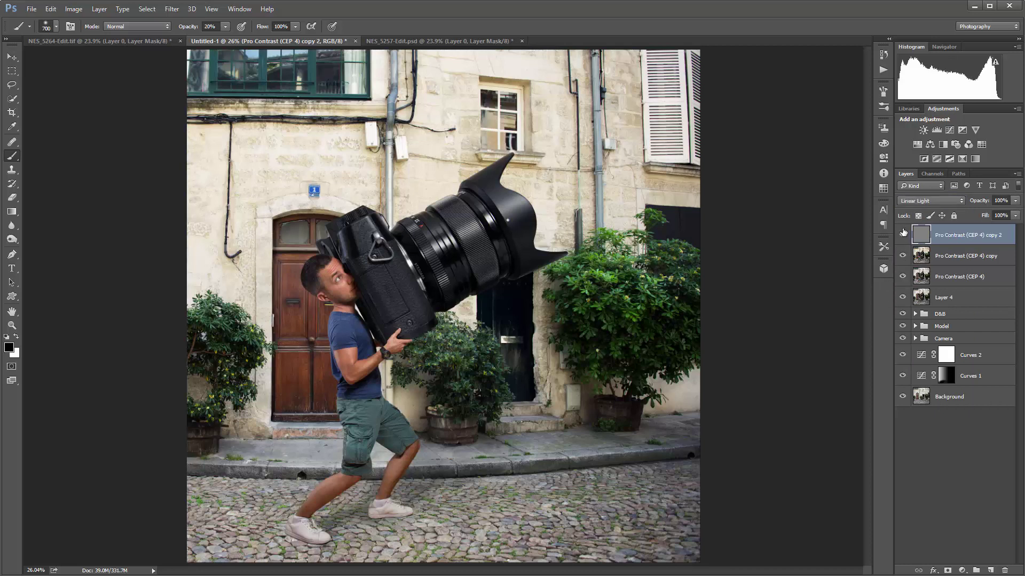
key(ctrl+1)
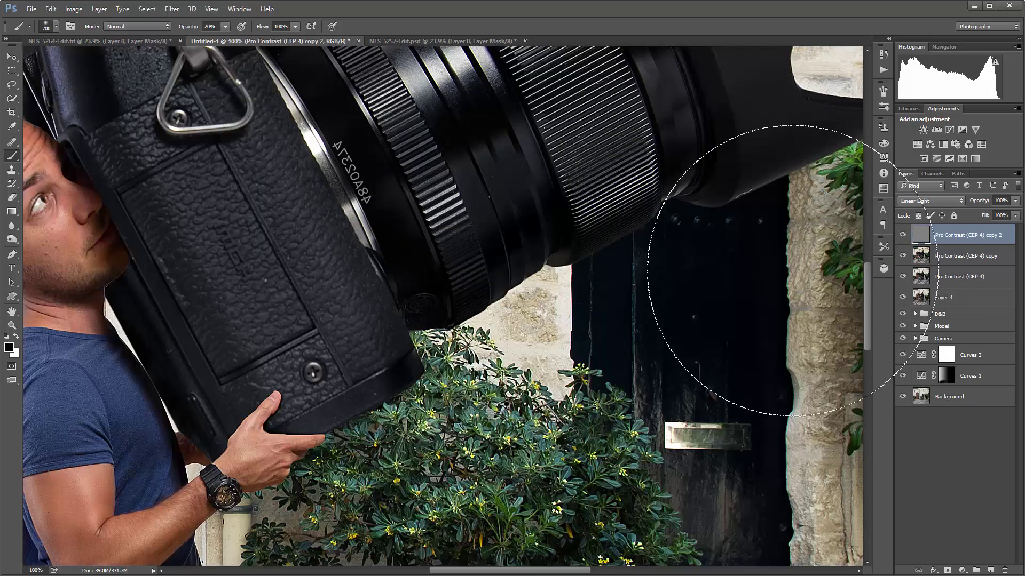
- Toggle the sharpening layer on and off to compare, then fit the image on screen
click(902, 234)
click(904, 235)
click(904, 235)
click(902, 235)
click(902, 235)
click(902, 235)
click(902, 235)
click(902, 235)
key(ctrl+0)
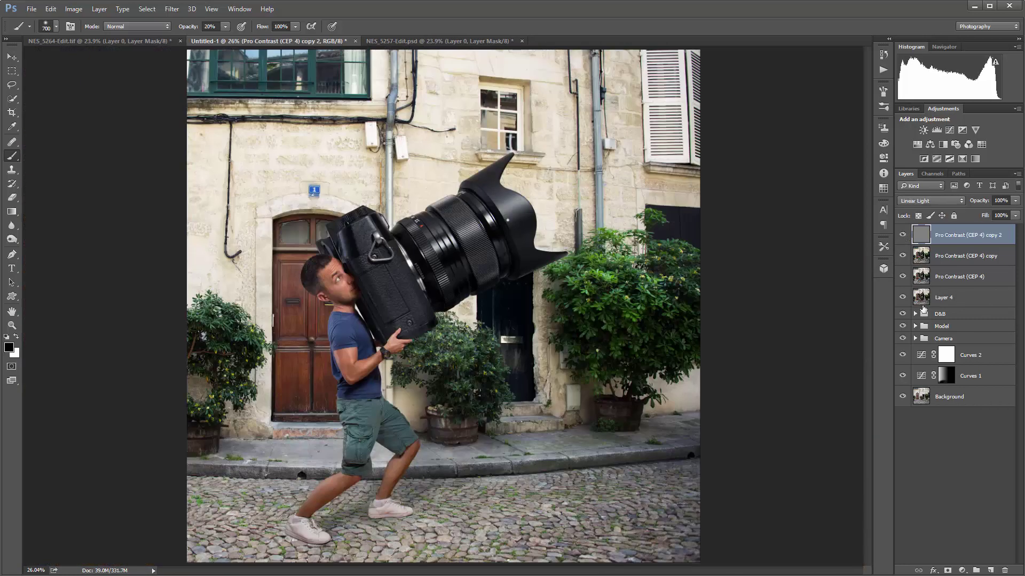